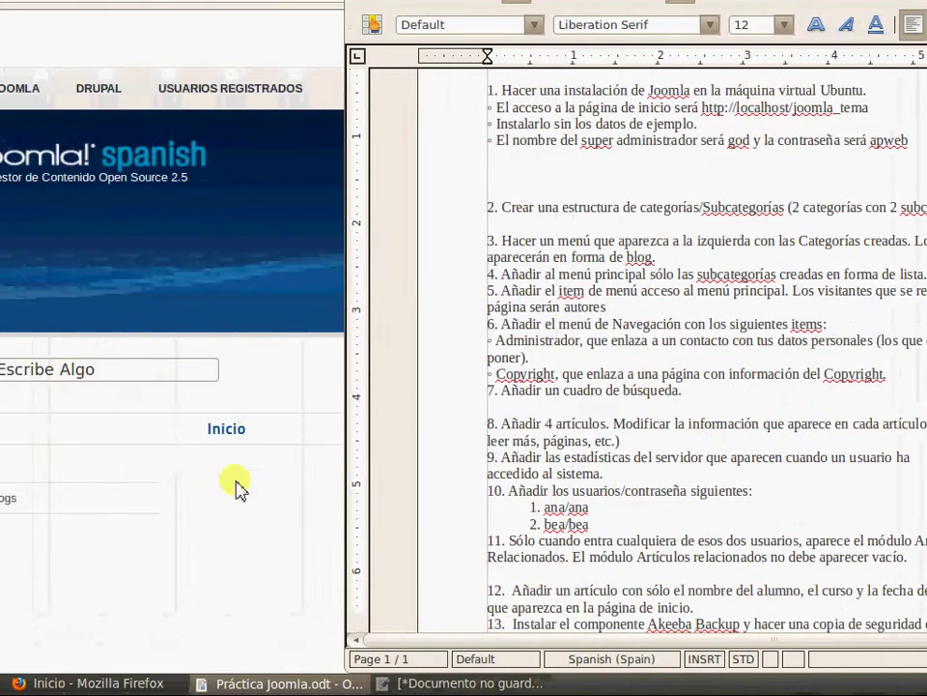
# Check the Lorem Ipsum and public home pages, then return to the Joomla administration tab
pyautogui.click(159, 495)
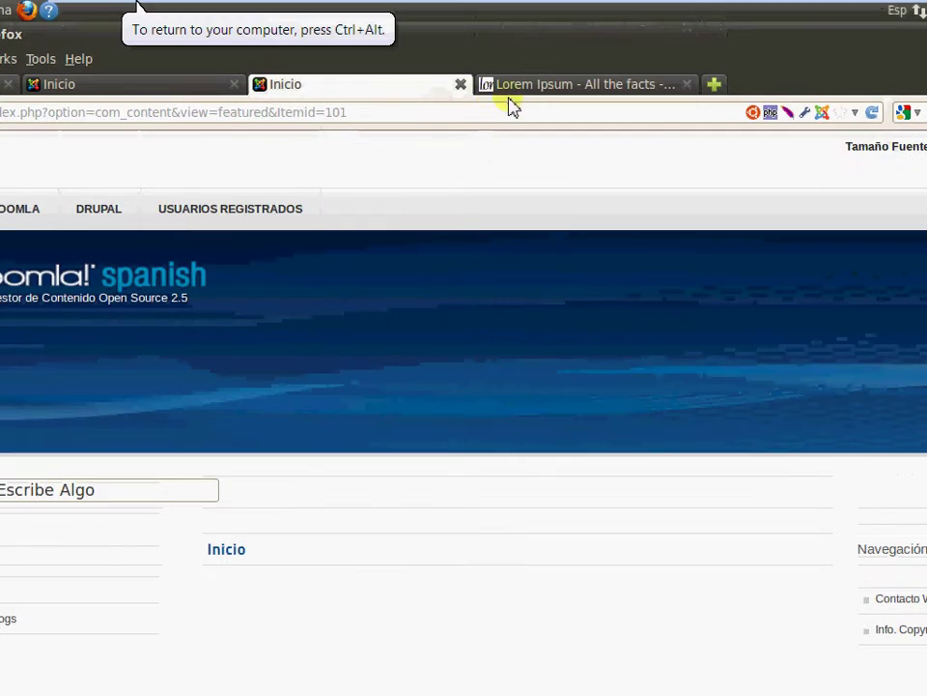
pyautogui.click(538, 91)
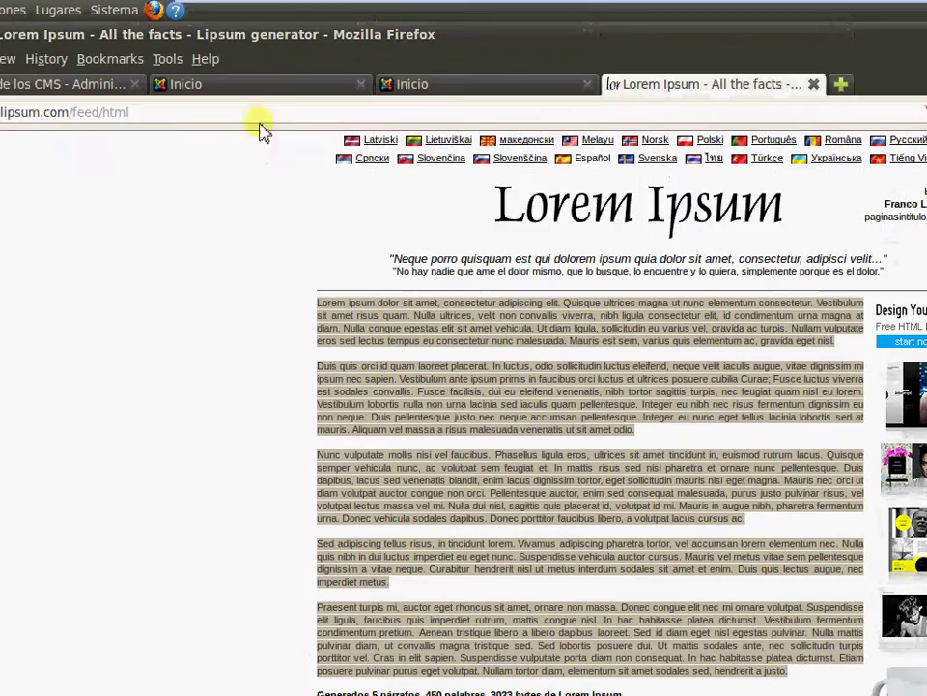
pyautogui.click(259, 89)
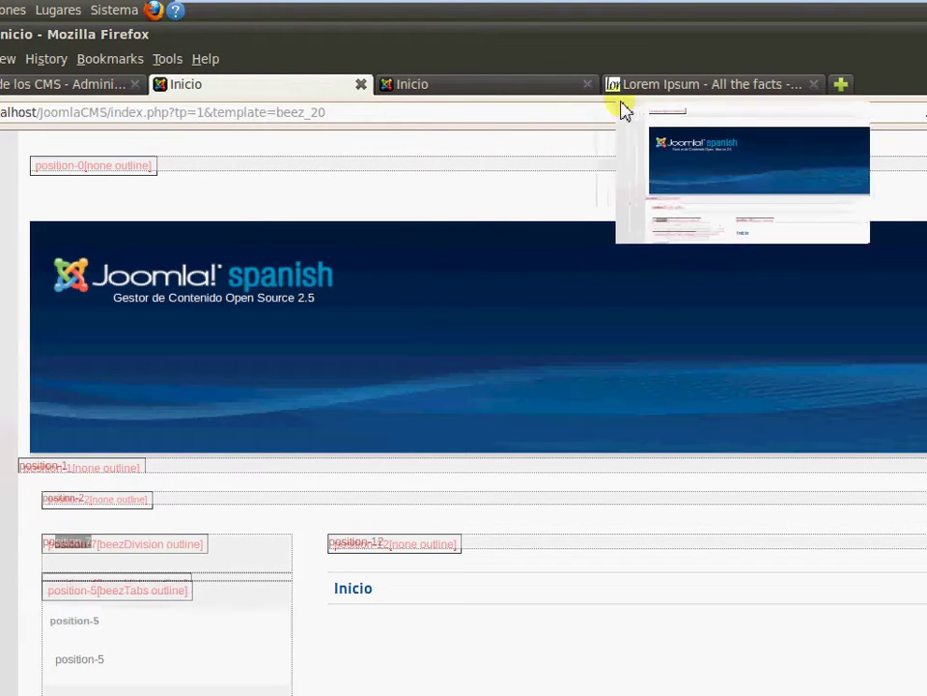
pyautogui.hotkey('alt', 'Left')
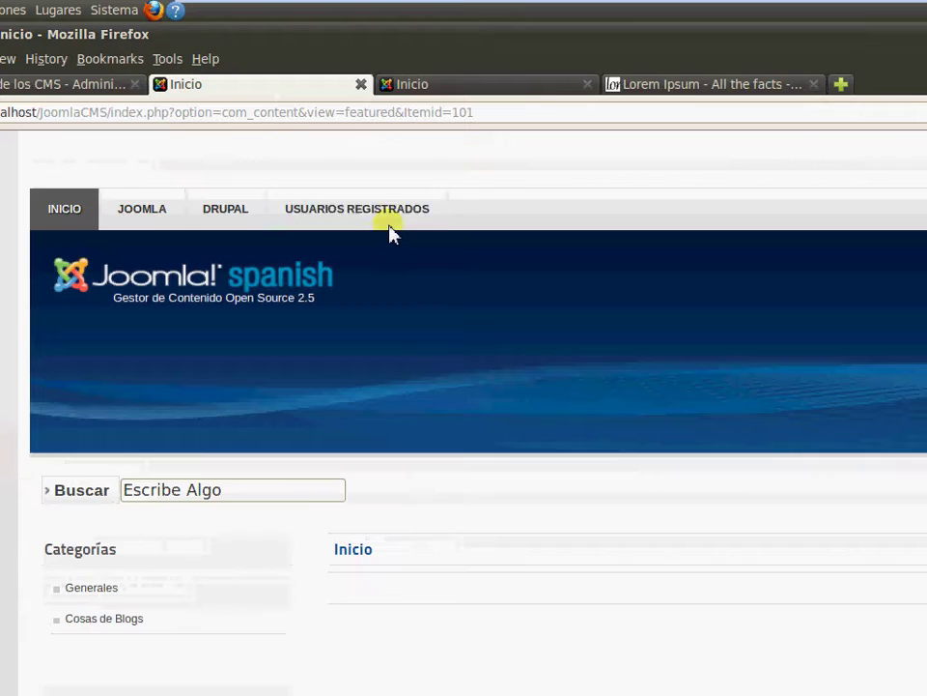
pyautogui.click(62, 87)
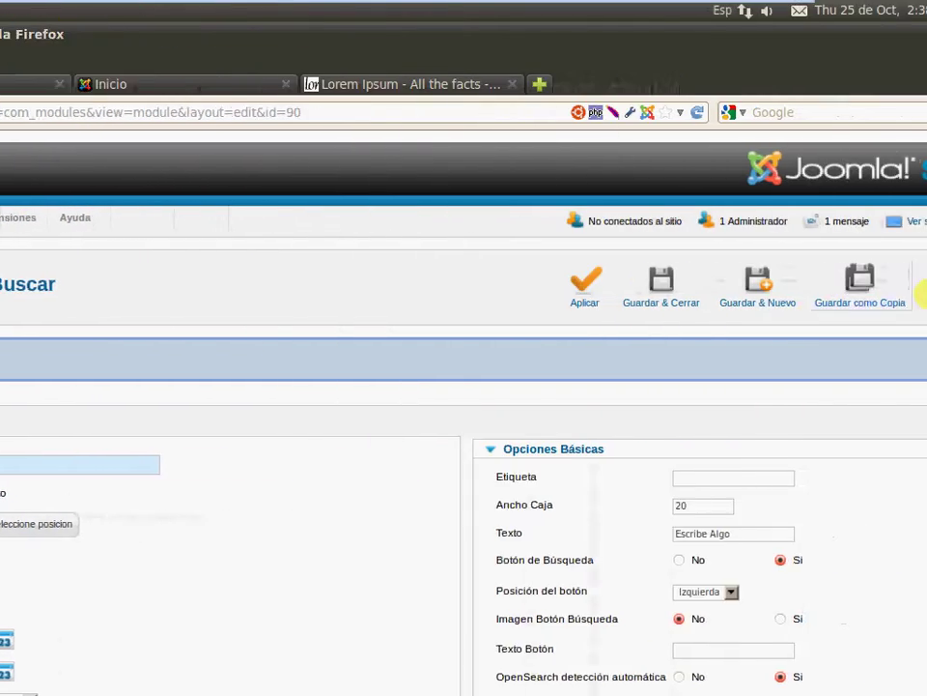
# Reload the admin page and sign back in with the super administrator username and password
pyautogui.press('F5')
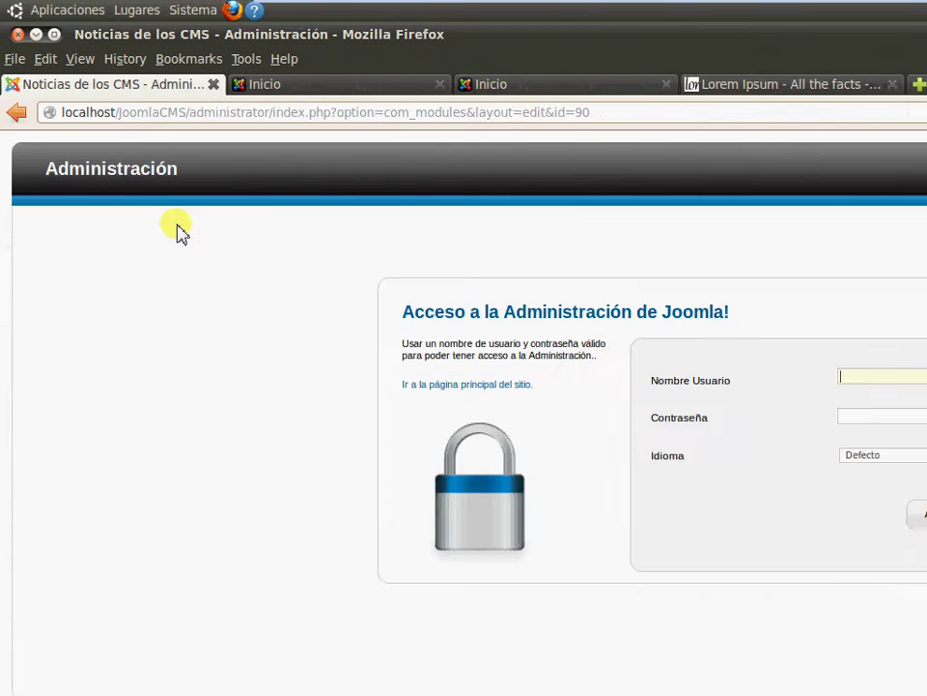
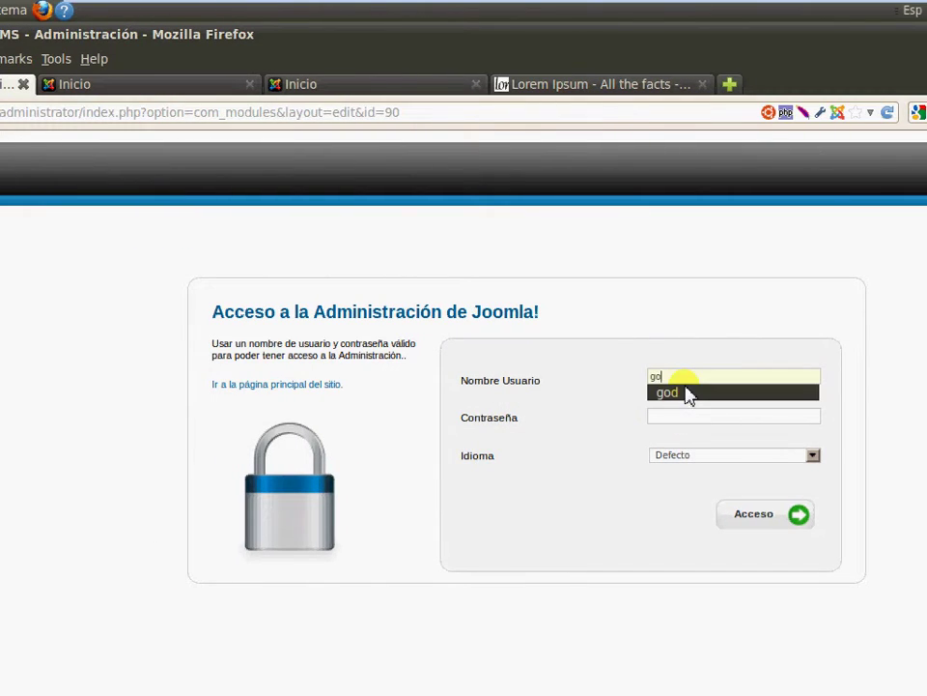
pyautogui.press('Tab')
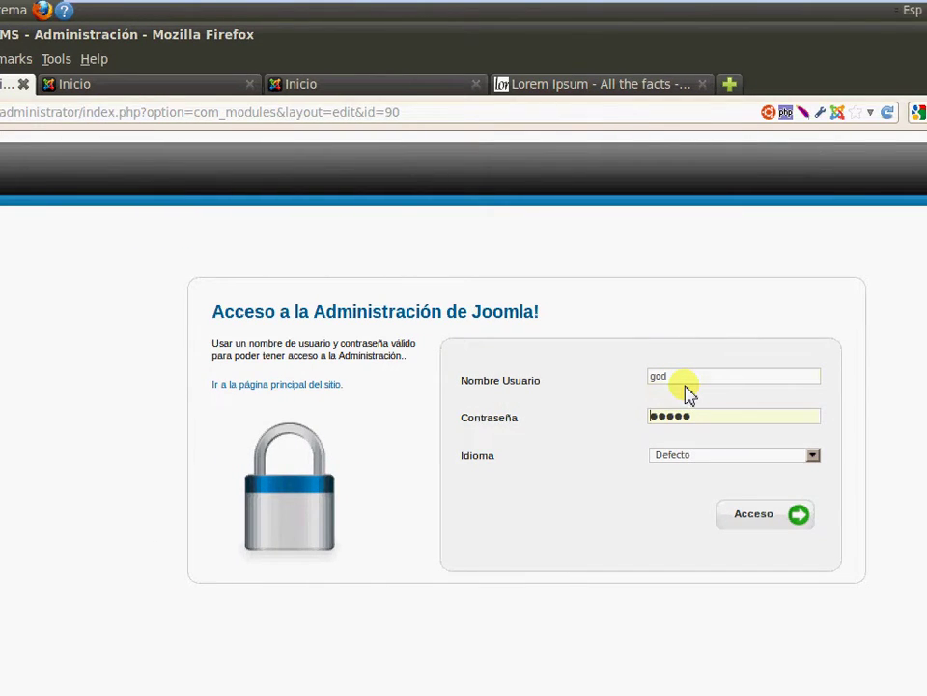
pyautogui.press('Return')
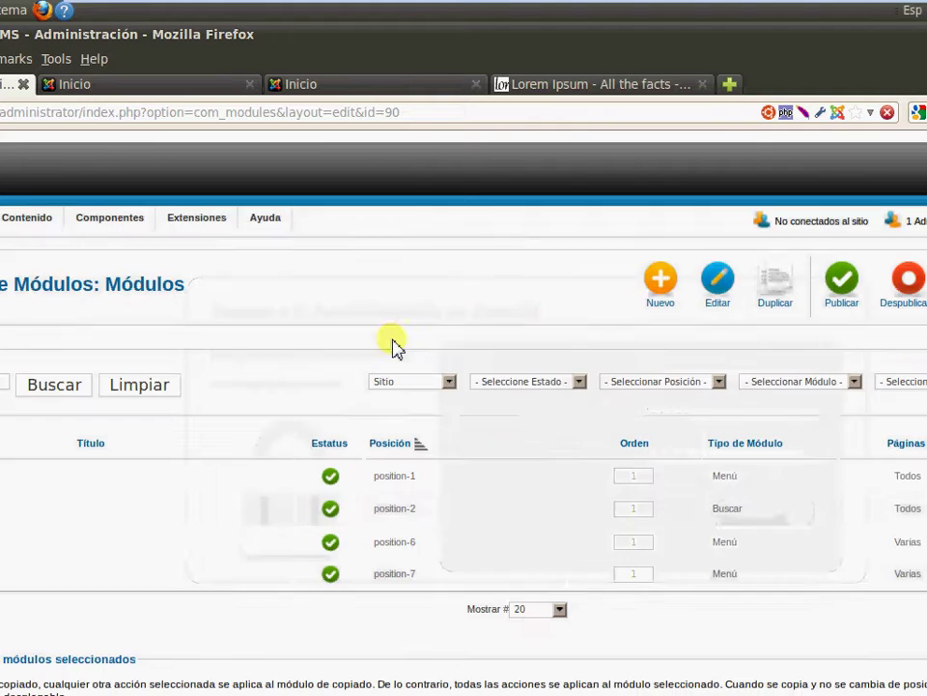
# Start a new article titled 'nueva versión de Joomla'
pyautogui.moveTo(42, 223)
pyautogui.moveTo(233, 241)
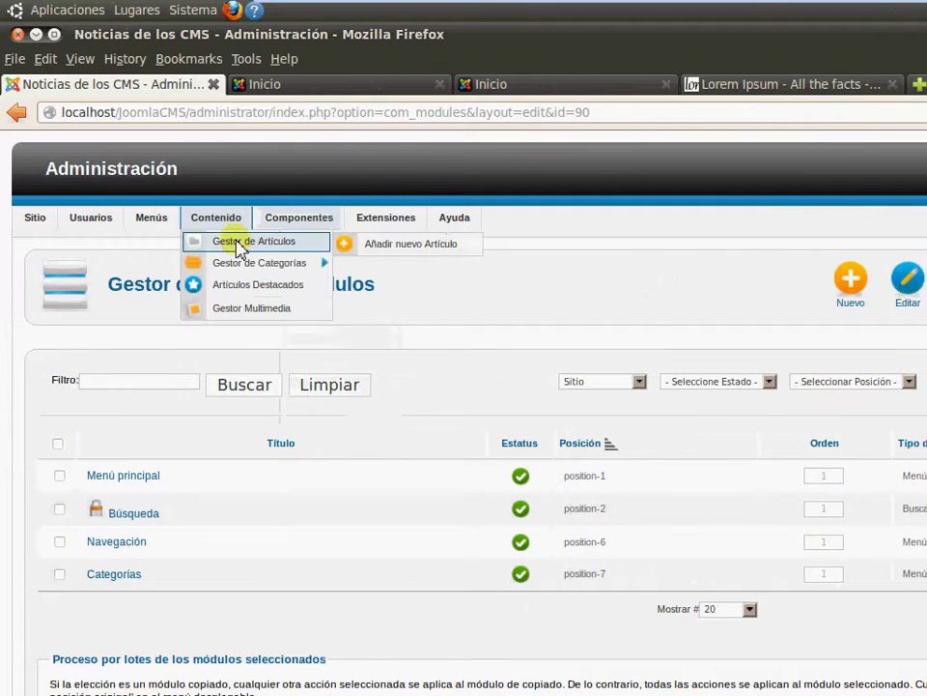
pyautogui.click(410, 248)
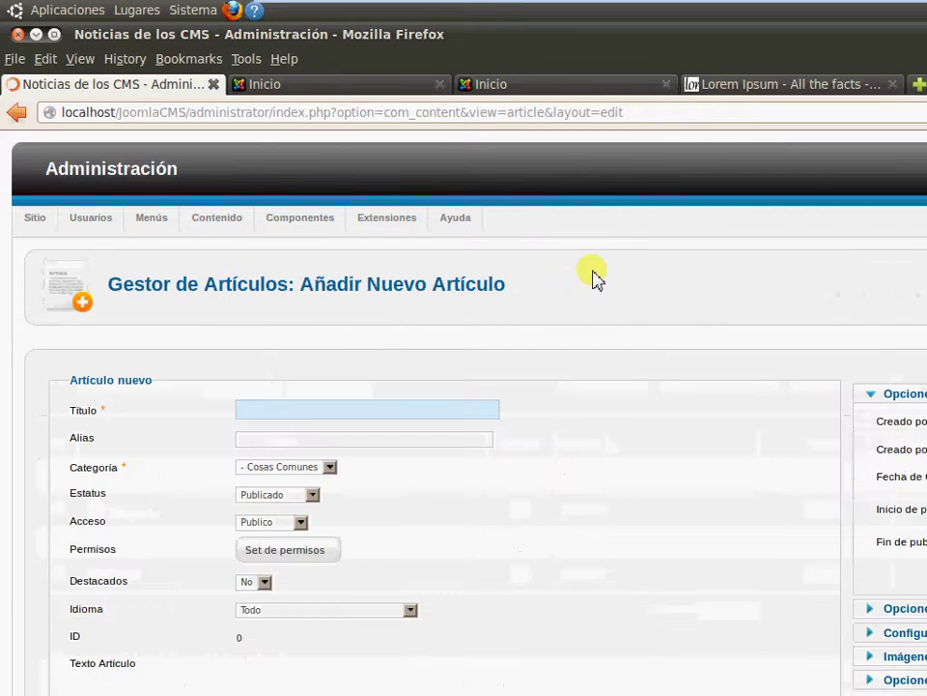
pyautogui.click(442, 410)
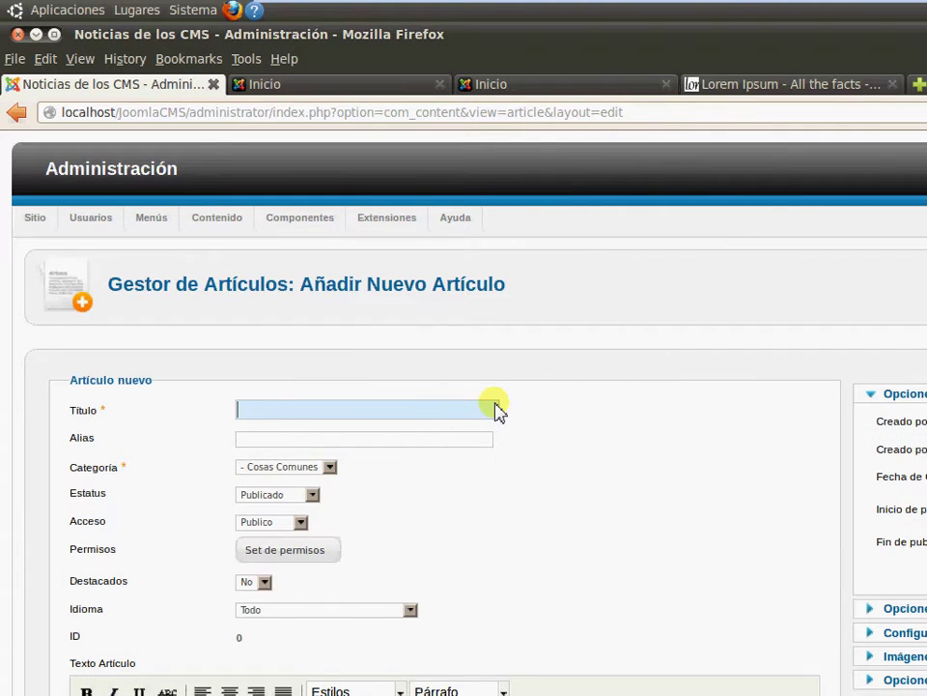
pyautogui.write('Ins')
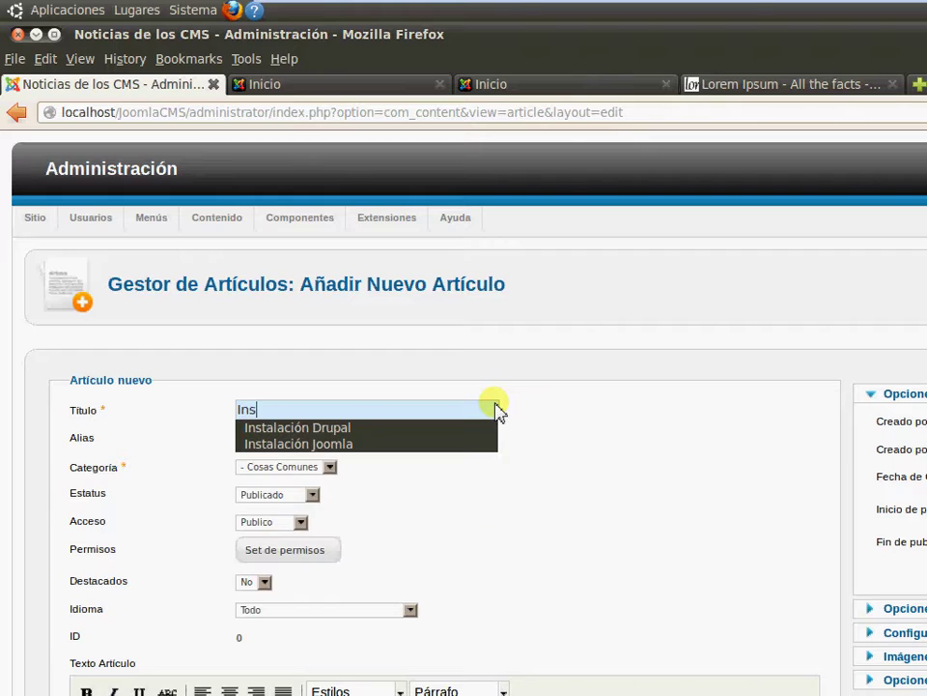
pyautogui.press('BackSpace')
pyautogui.press('BackSpace')
pyautogui.press('BackSpace')
pyautogui.write('nueva')
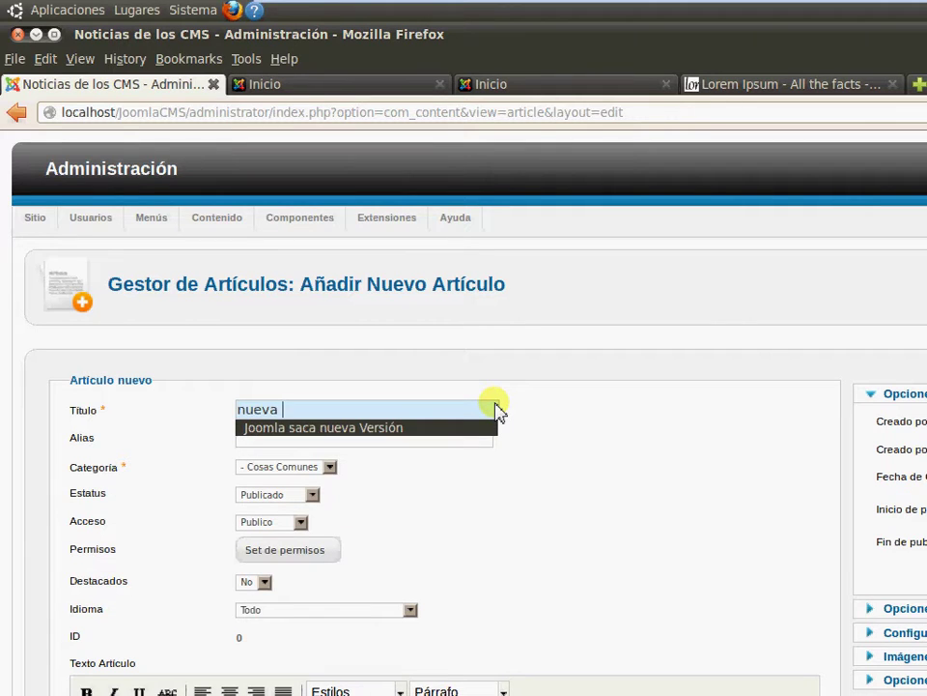
pyautogui.write(' versión de Joomla')
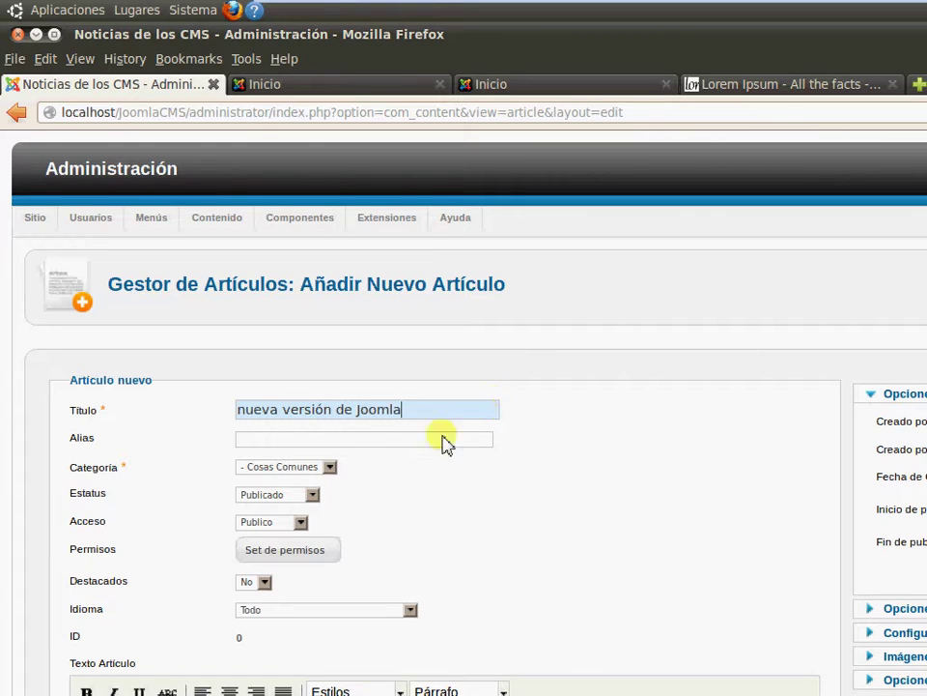
# File the article under the Joomla category and mark it as featured
pyautogui.click(327, 469)
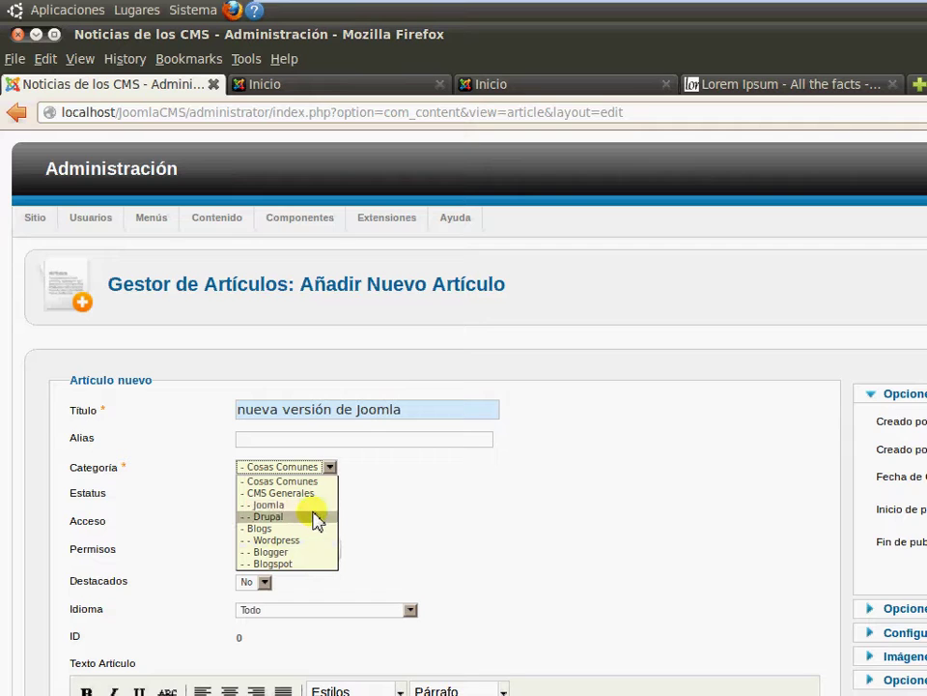
pyautogui.click(315, 505)
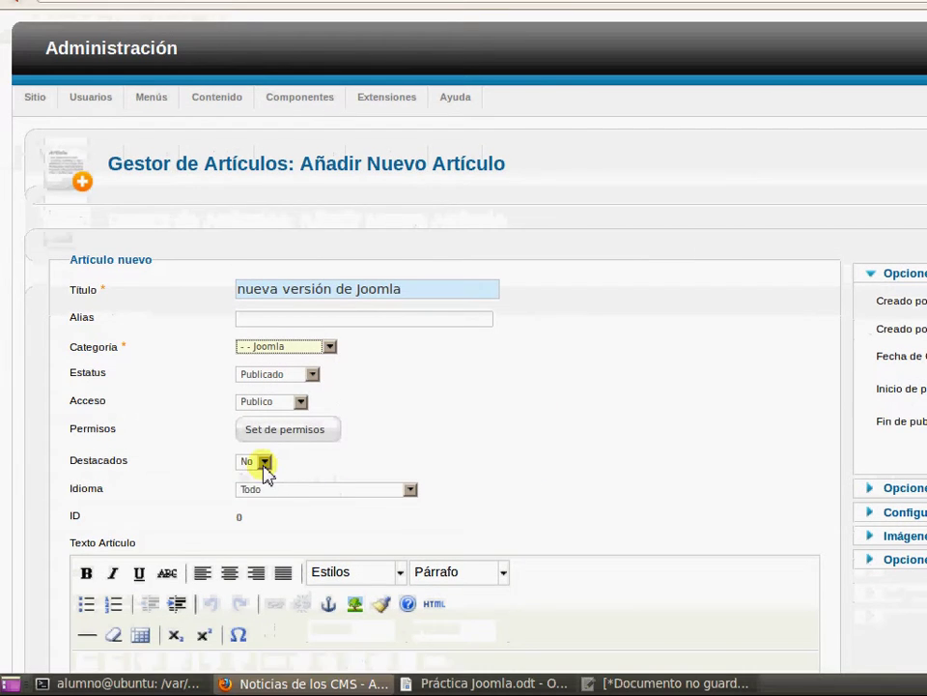
pyautogui.click(264, 464)
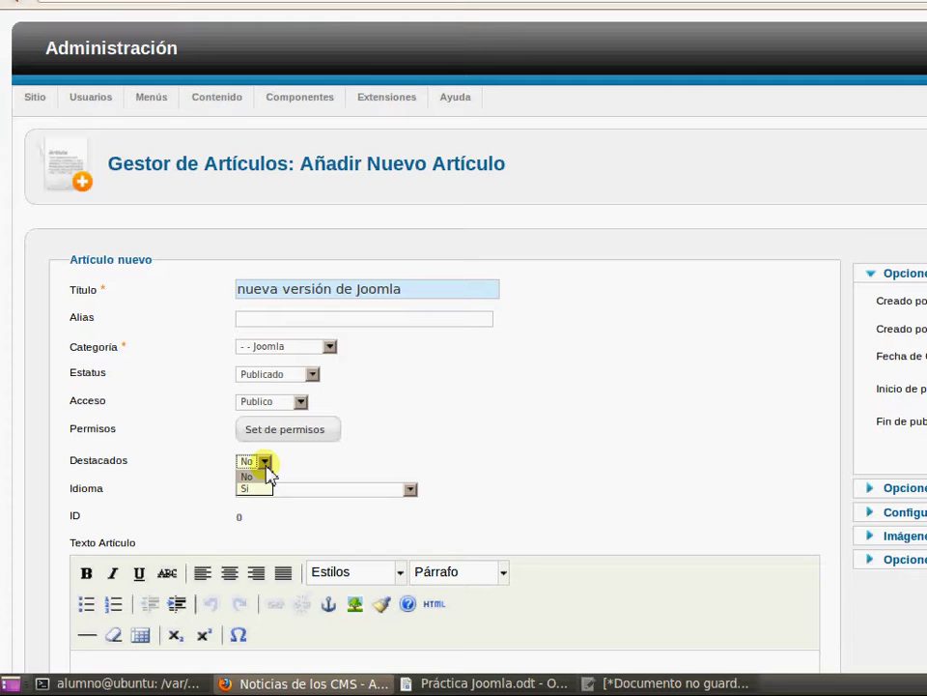
pyautogui.click(254, 488)
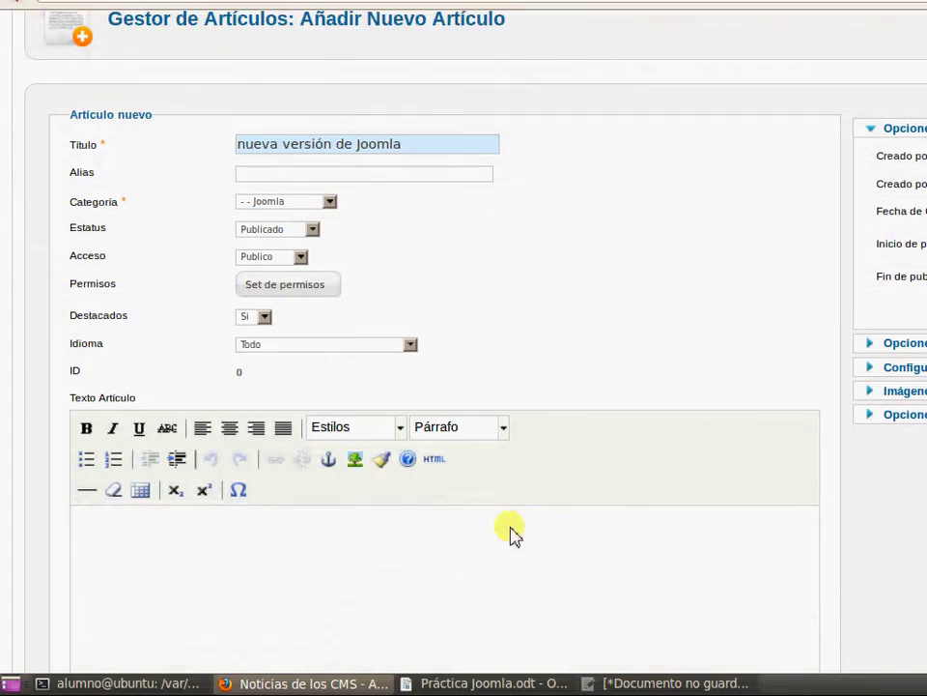
# Paste the Lorem Ipsum body and add a read-more break after the first paragraph
pyautogui.scroll(-1, 503, 531)
pyautogui.rightClick(500, 522)
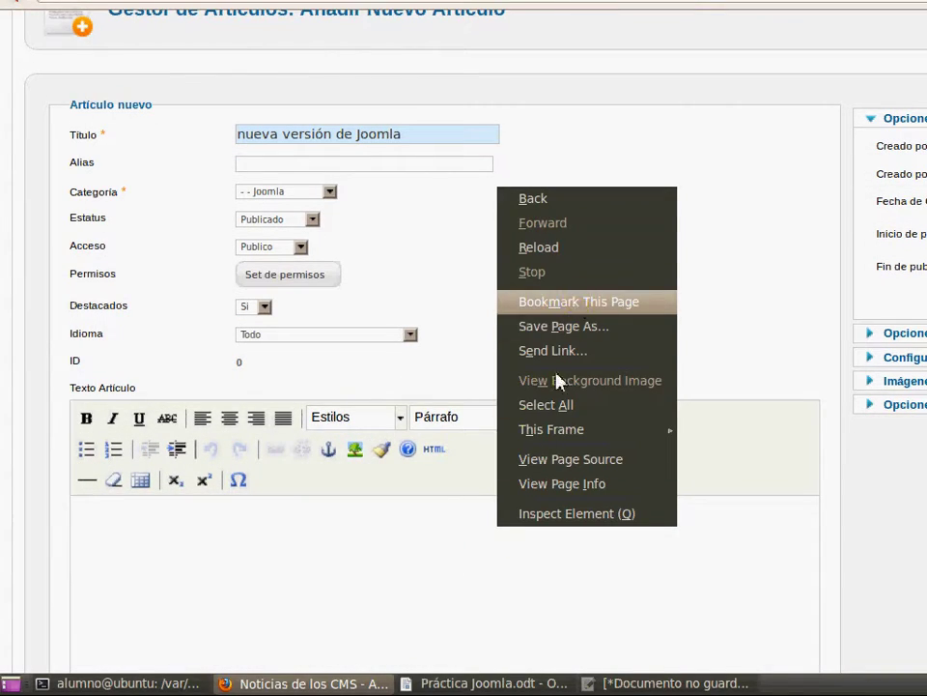
pyautogui.click(385, 571)
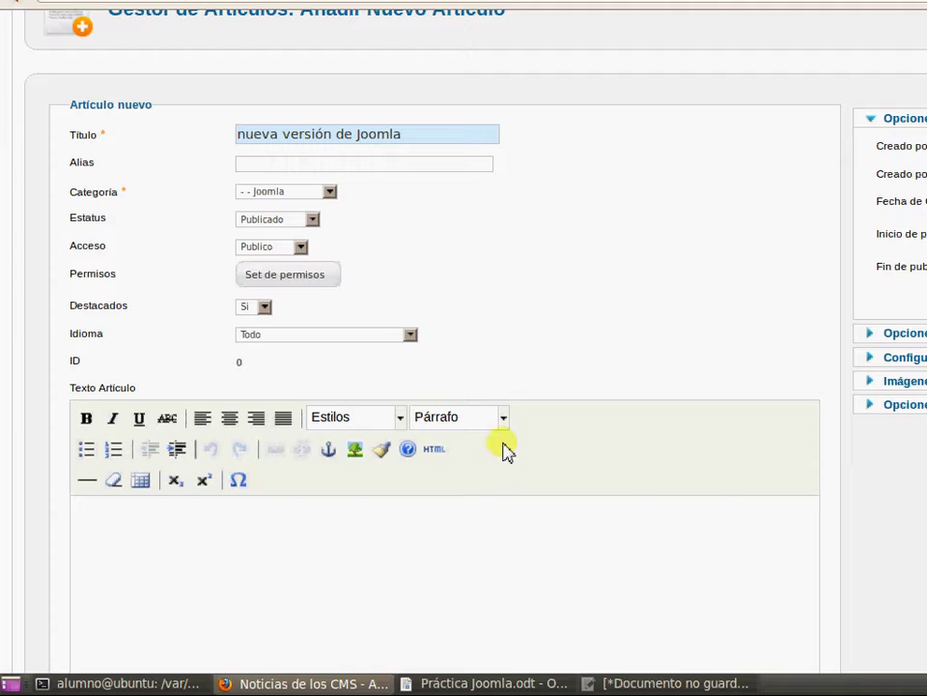
pyautogui.hotkey('ctrl', 'v')
pyautogui.scroll(-1, 549, 553)
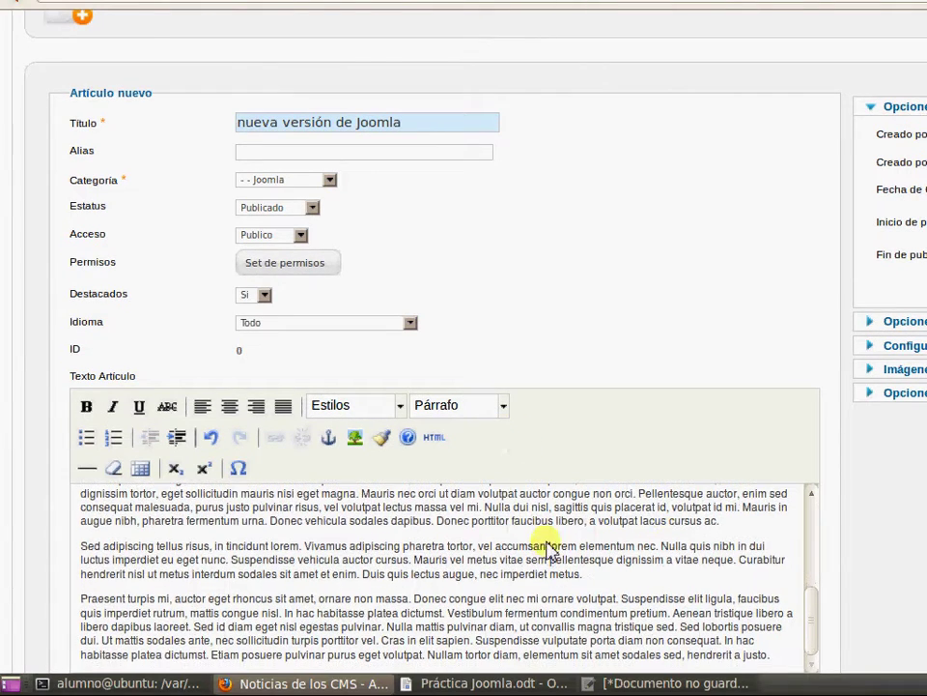
pyautogui.scroll(-2, 886, 536)
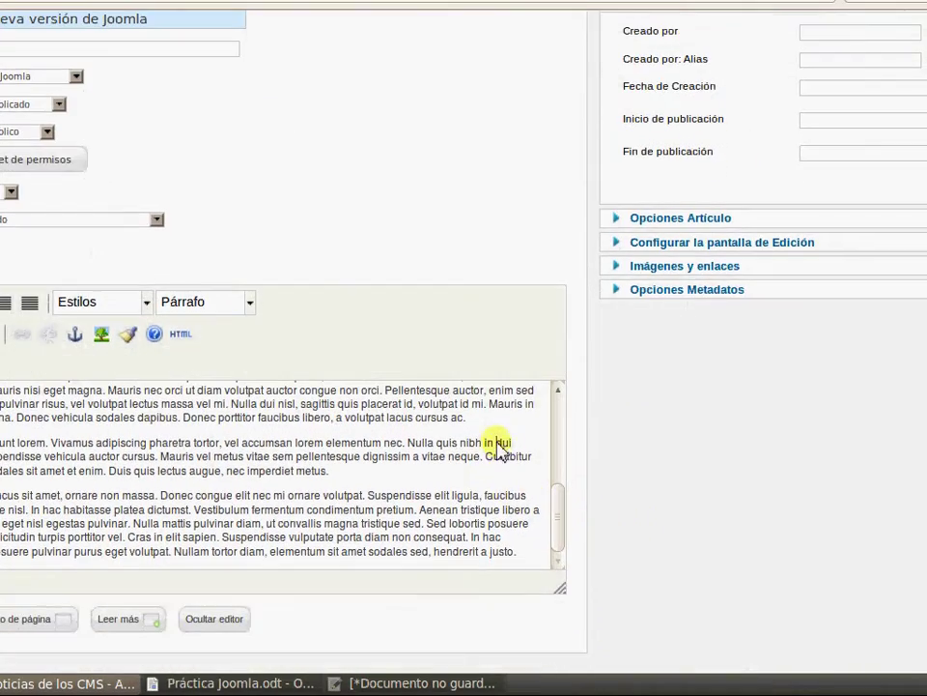
pyautogui.scroll(5, 507, 449)
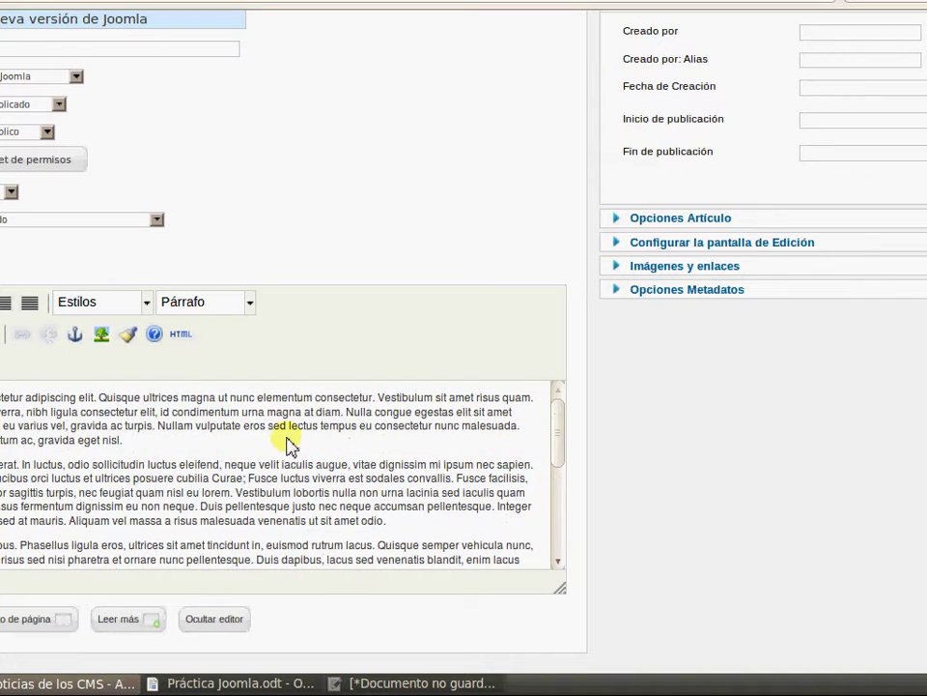
pyautogui.press('Return')
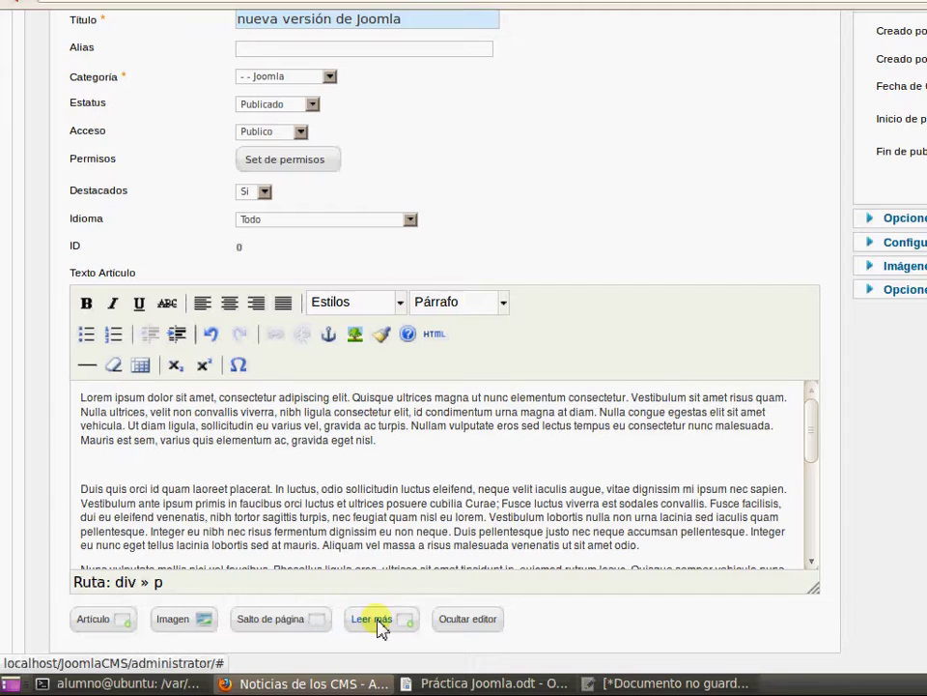
pyautogui.click(377, 623)
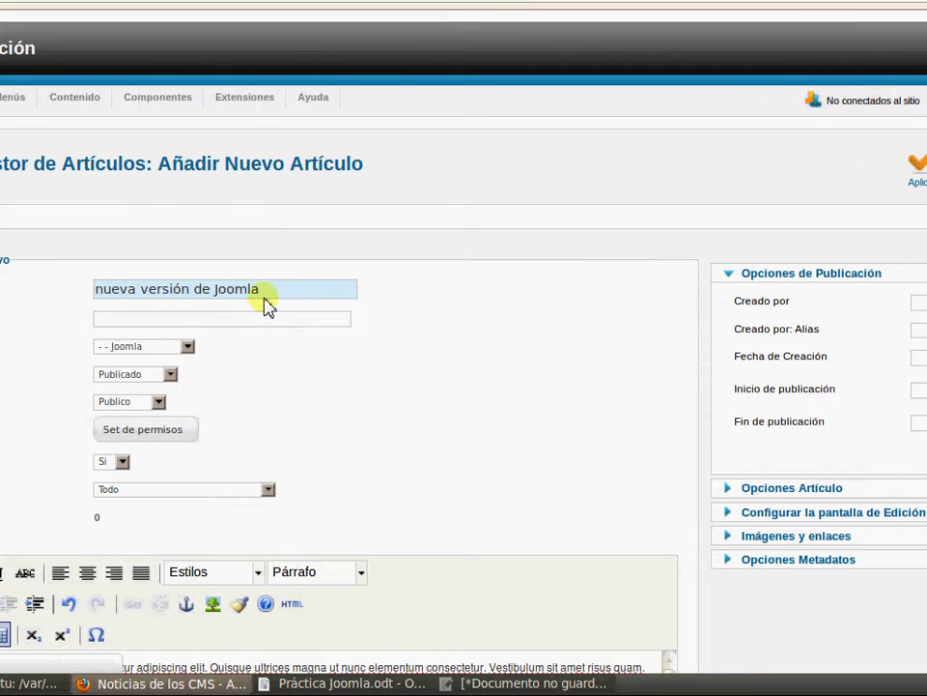
# Save the first article and start 'Curiosidades de Joomla', featured, in category Joomla
pyautogui.press('Return')
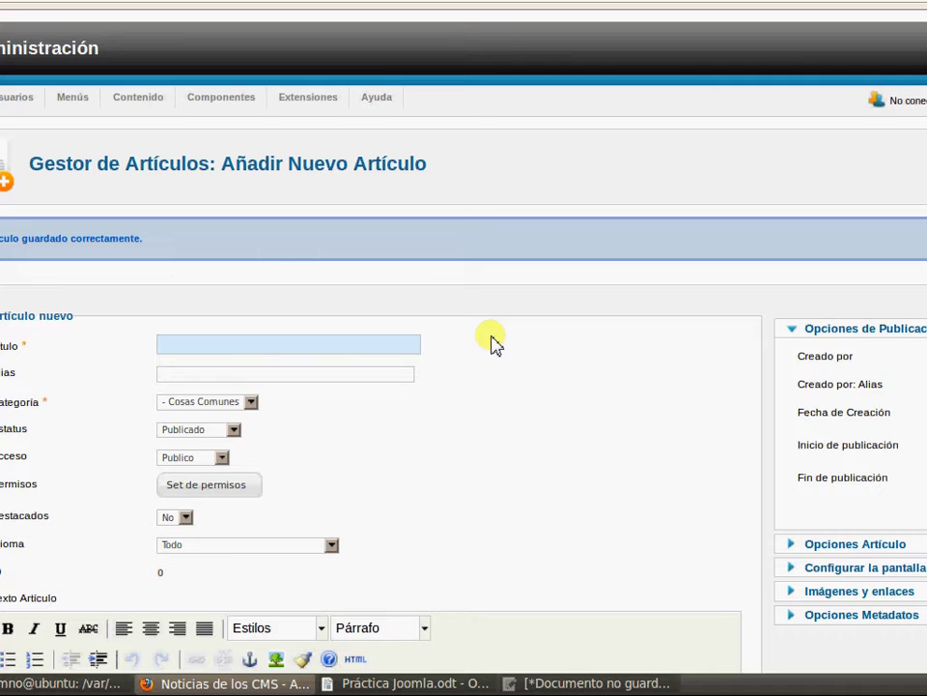
pyautogui.write('uris')
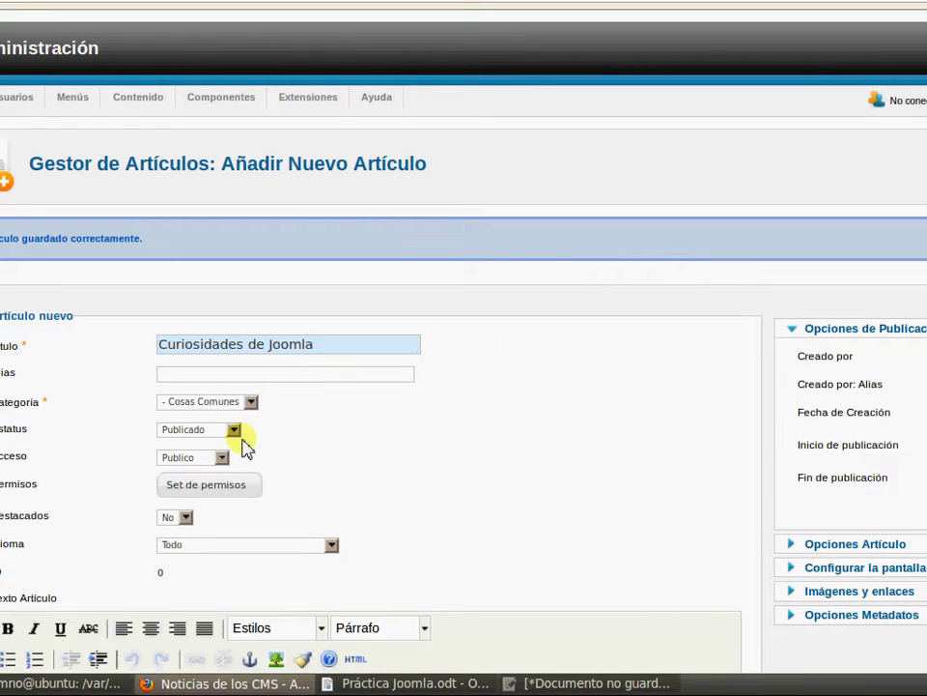
pyautogui.click(251, 402)
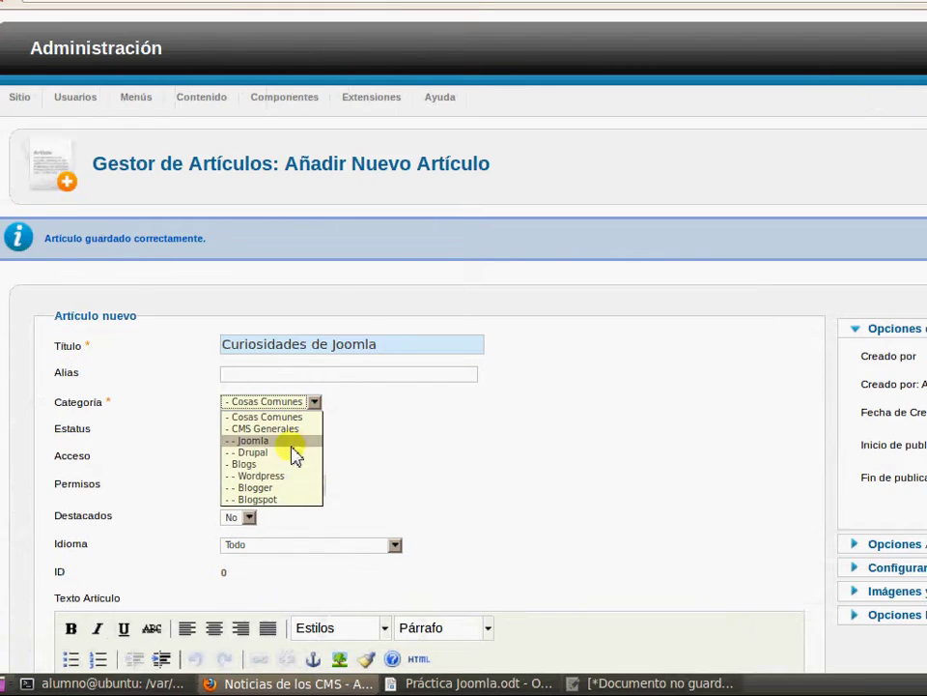
pyautogui.click(232, 441)
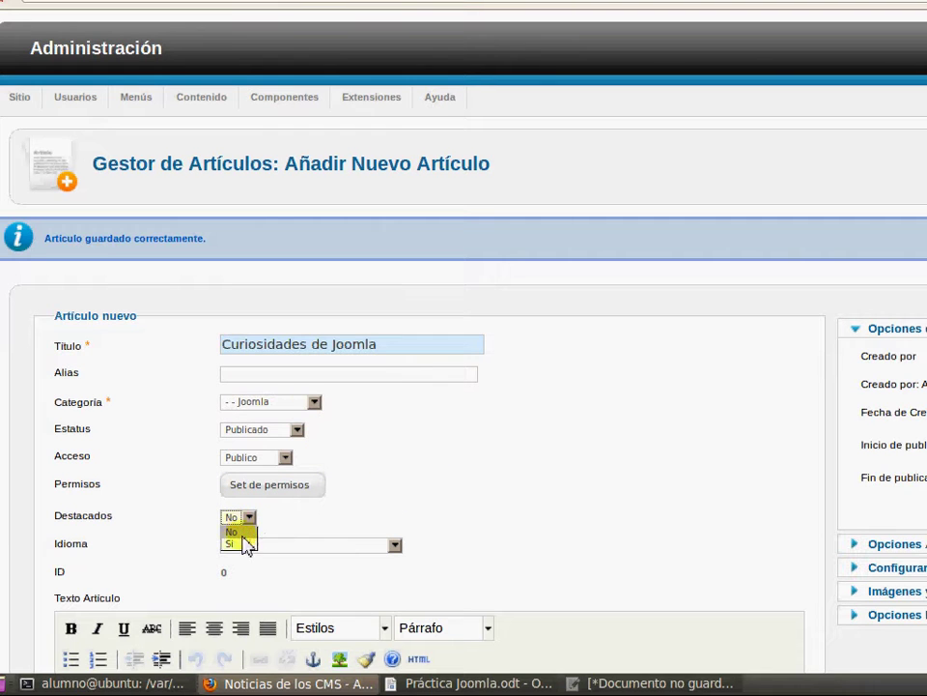
pyautogui.click(238, 542)
# Paste the Lorem ipsum paragraphs into the Curiosidades de Joomla body
pyautogui.scroll(-5, 586, 454)
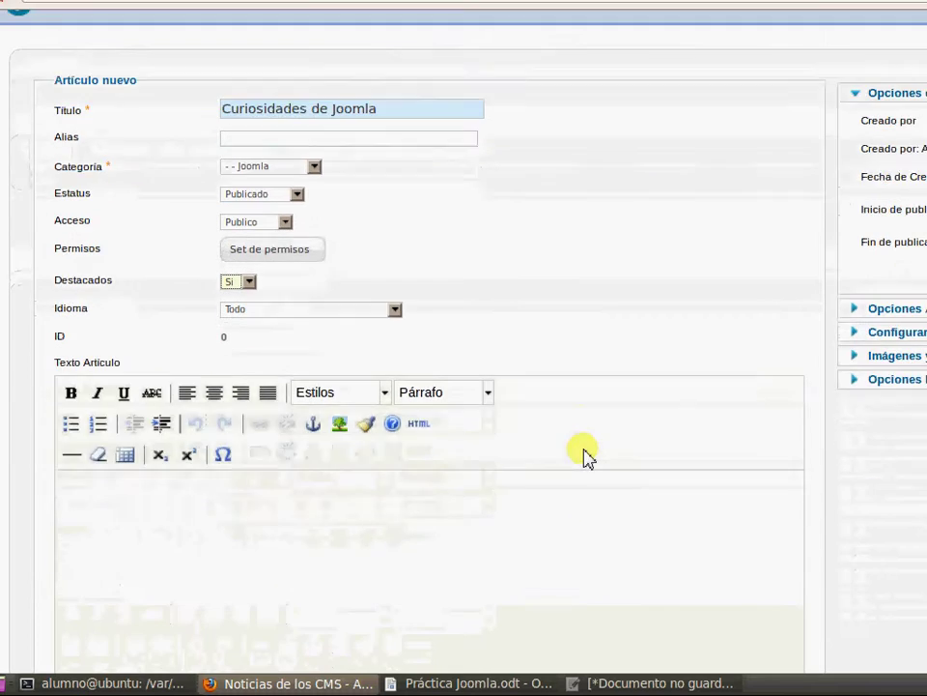
pyautogui.scroll(-2, 586, 454)
pyautogui.hotkey('ctrl', 'v')
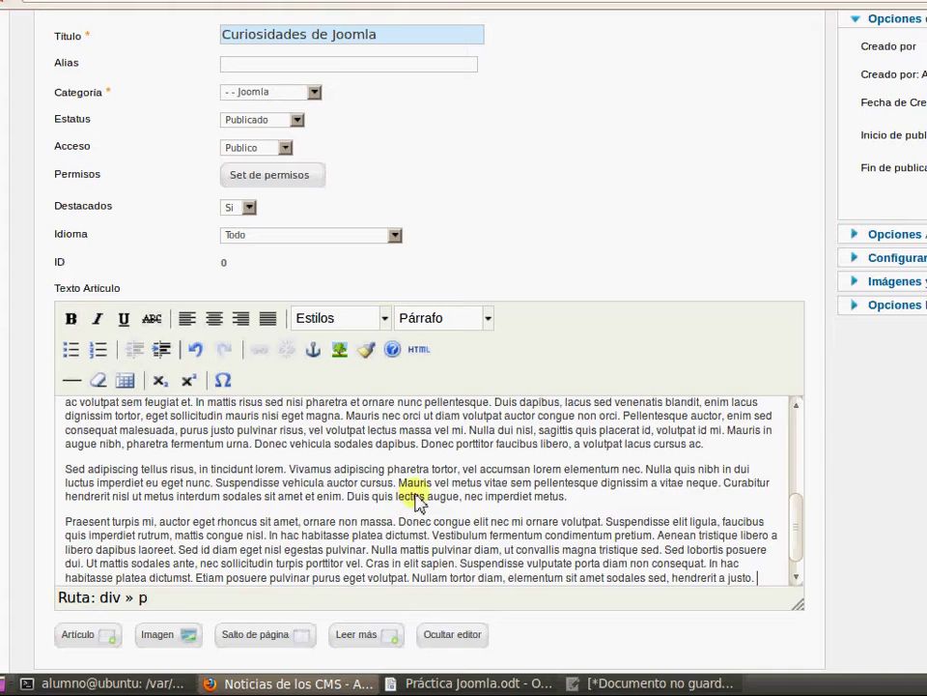
pyautogui.scroll(5, 497, 480)
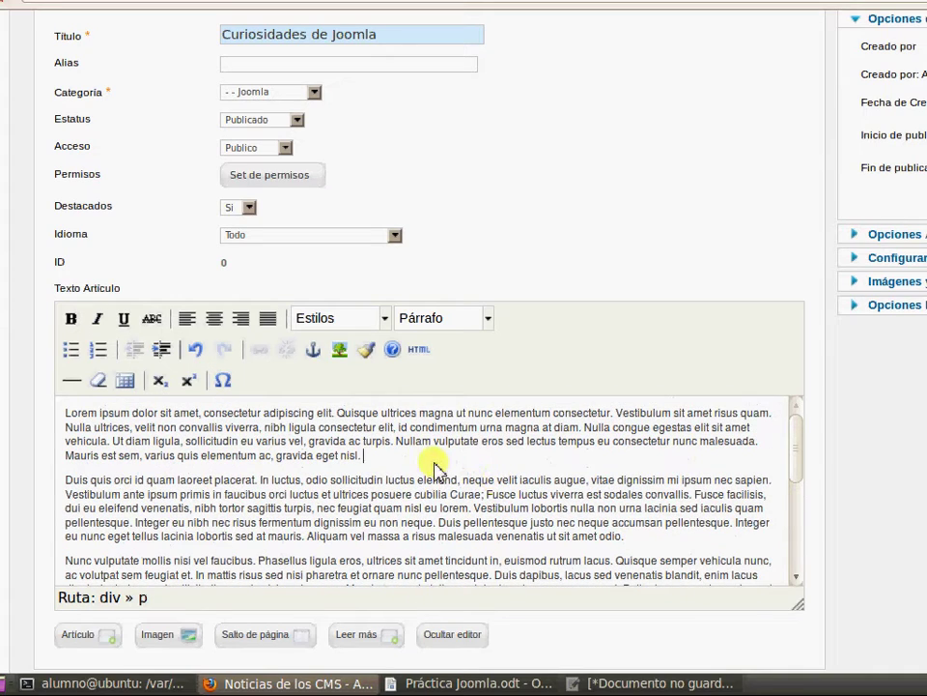
# Insert a page break titled 'Introducción' into the article
pyautogui.click(287, 647)
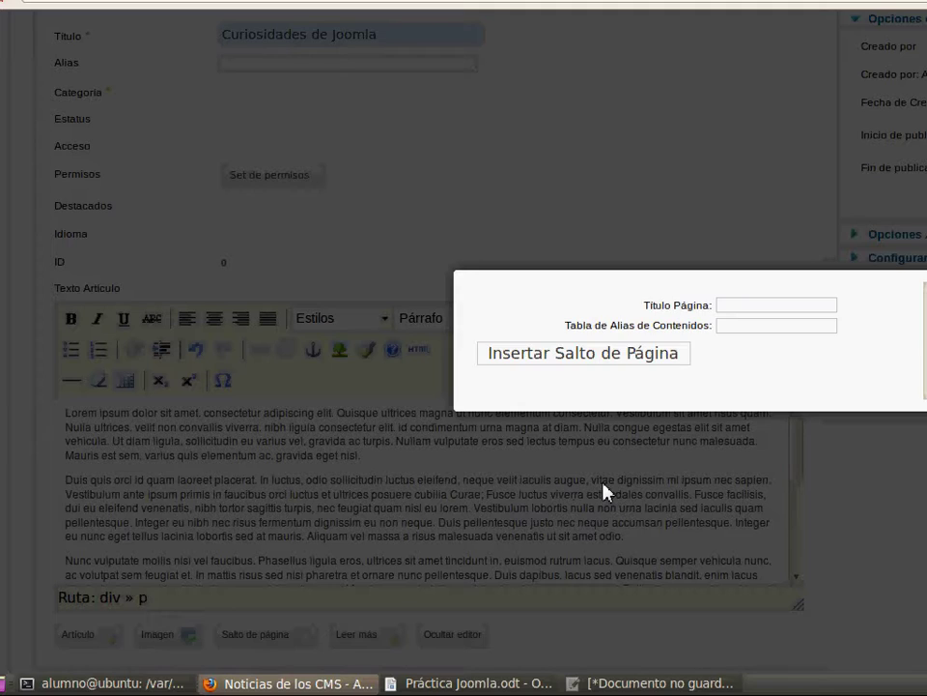
pyautogui.click(771, 306)
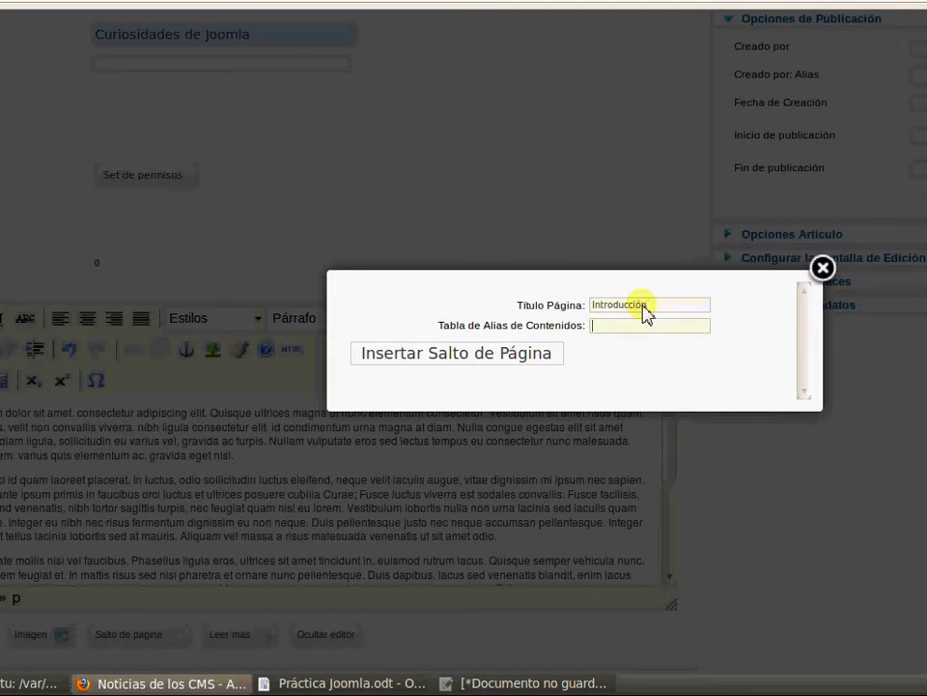
pyautogui.click(473, 370)
pyautogui.scroll(-2, 413, 440)
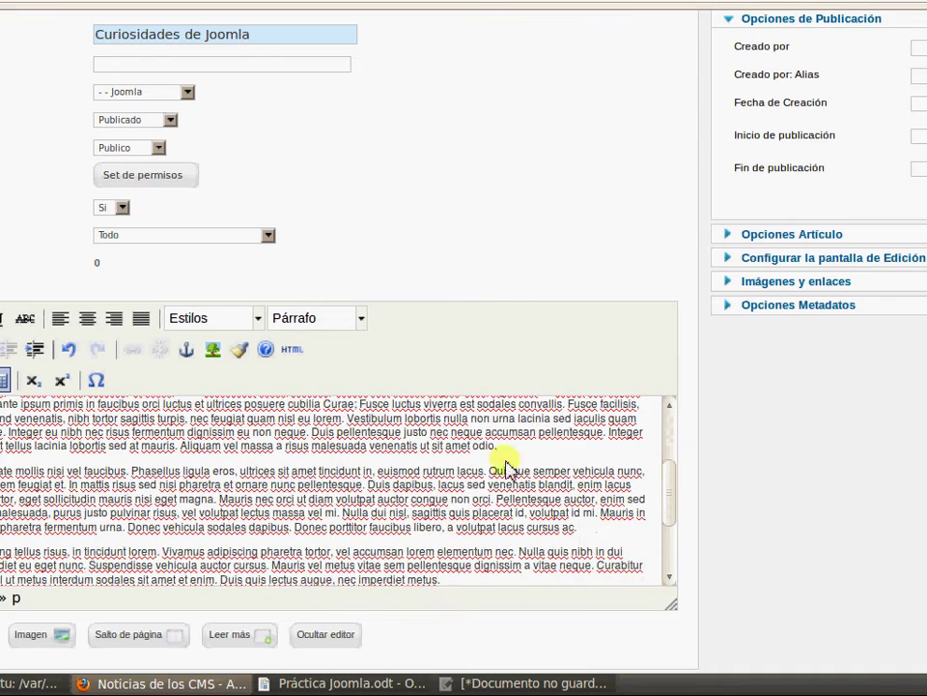
# Add a page break titled 'Desarrollo' after the second paragraph
pyautogui.press('Return')
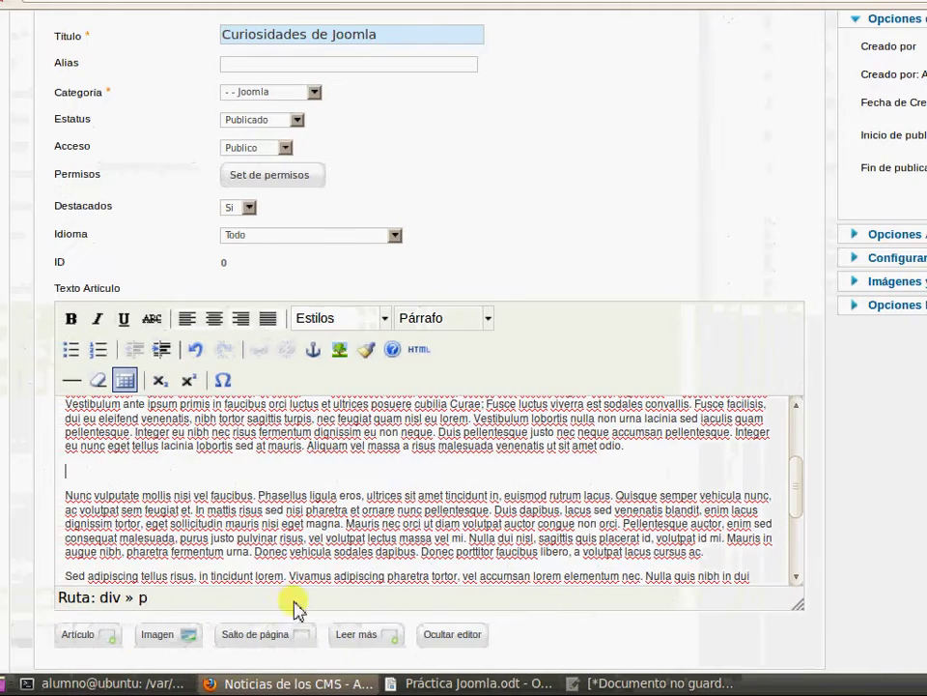
pyautogui.click(155, 638)
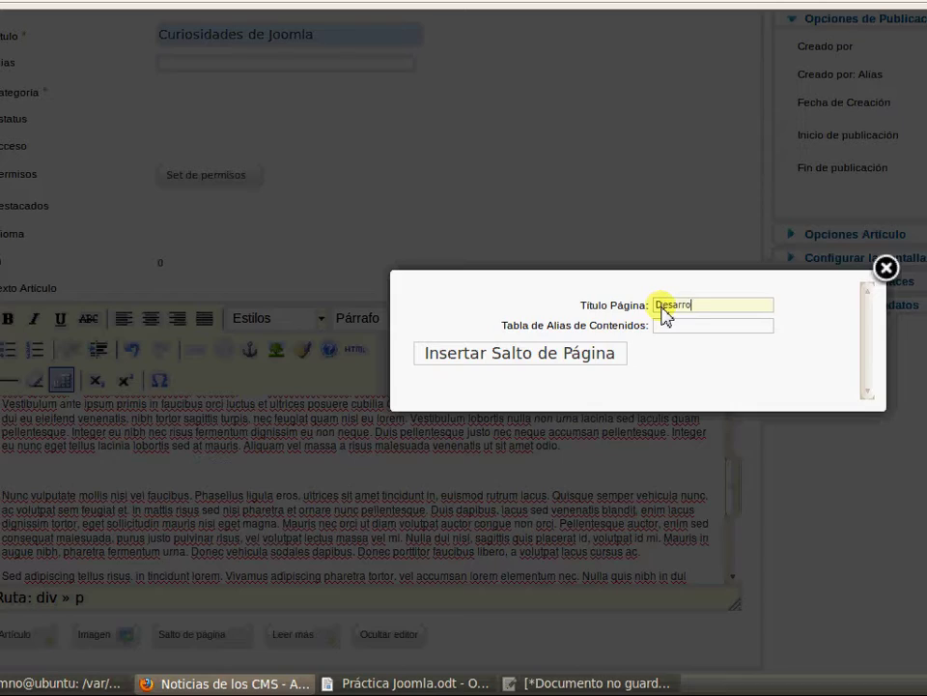
pyautogui.click(577, 351)
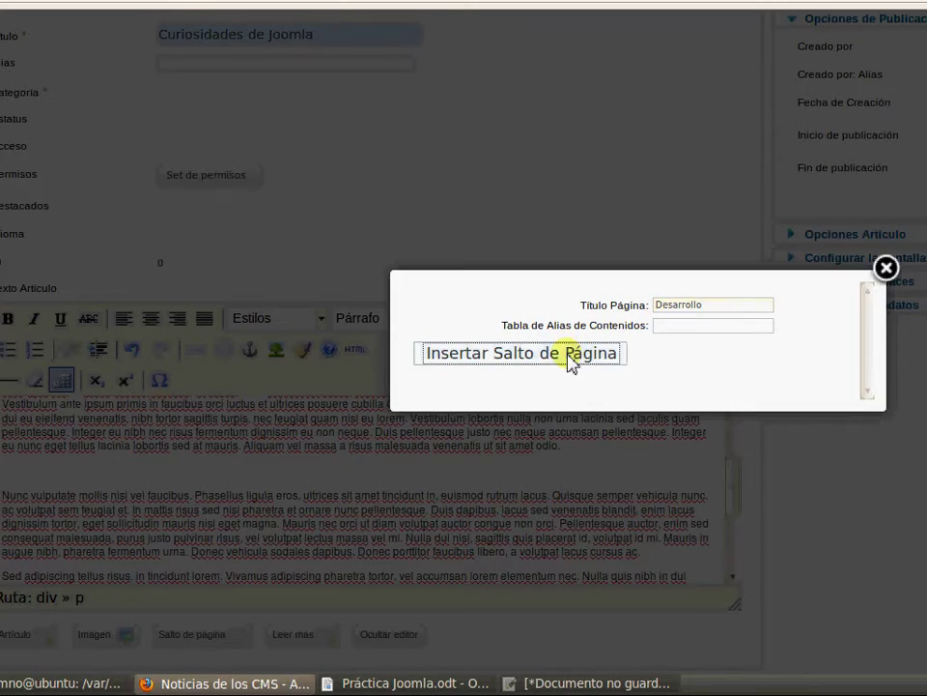
pyautogui.scroll(-2, 586, 509)
pyautogui.scroll(-1, 575, 487)
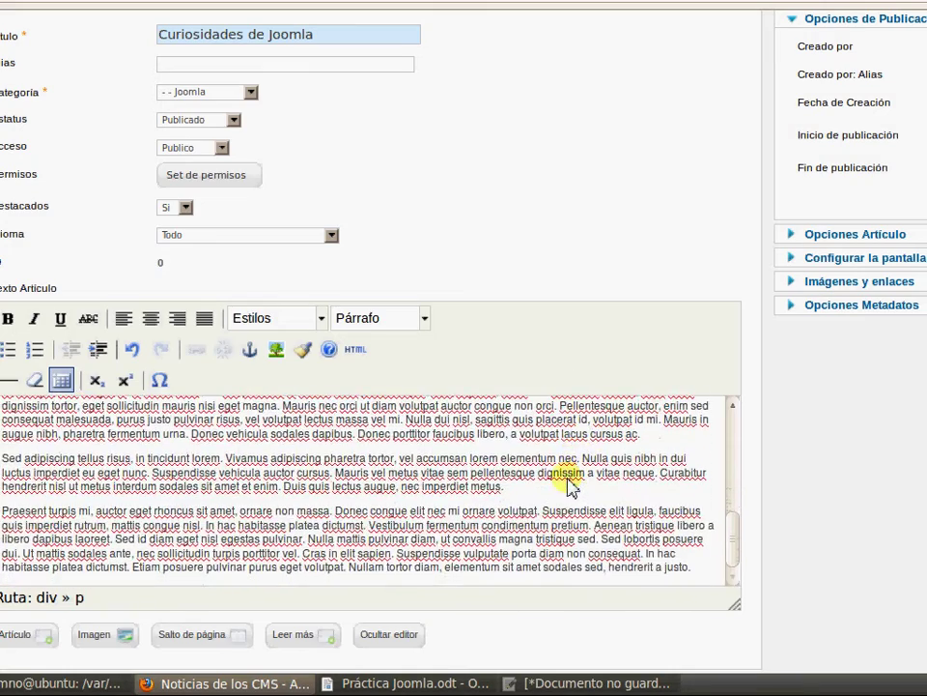
# Insert a 'Conclusion' page break before the Praesent paragraph and expand Opciones Artículo
pyautogui.press('Return')
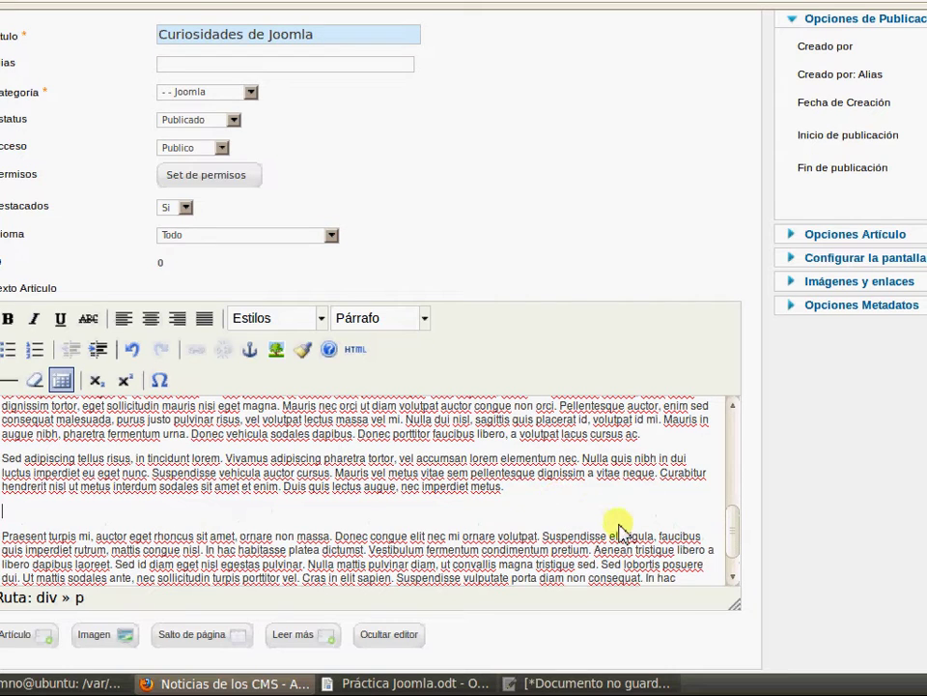
pyautogui.click(228, 635)
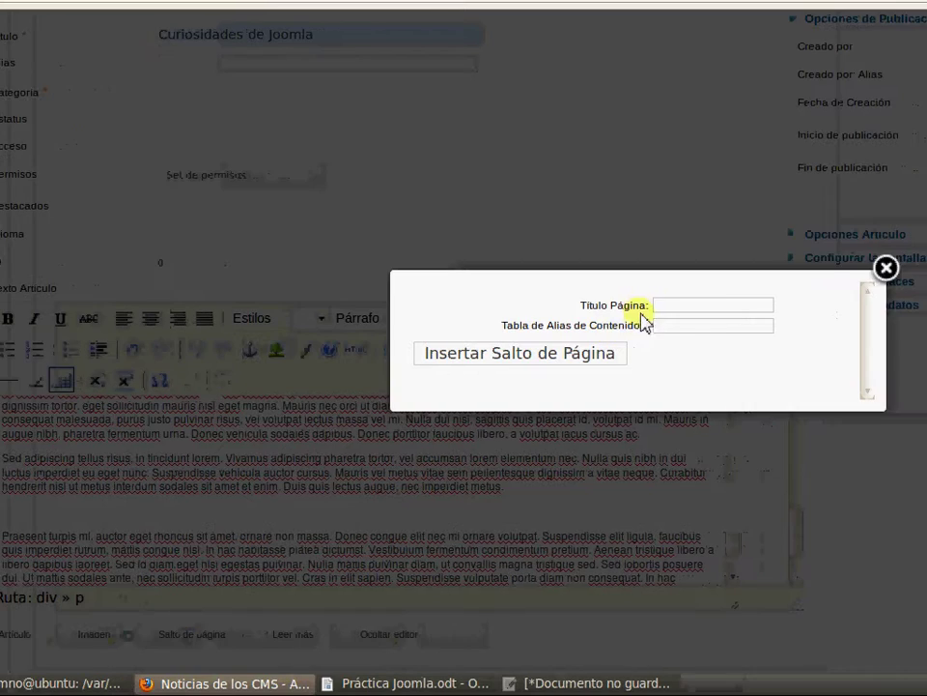
pyautogui.click(720, 307)
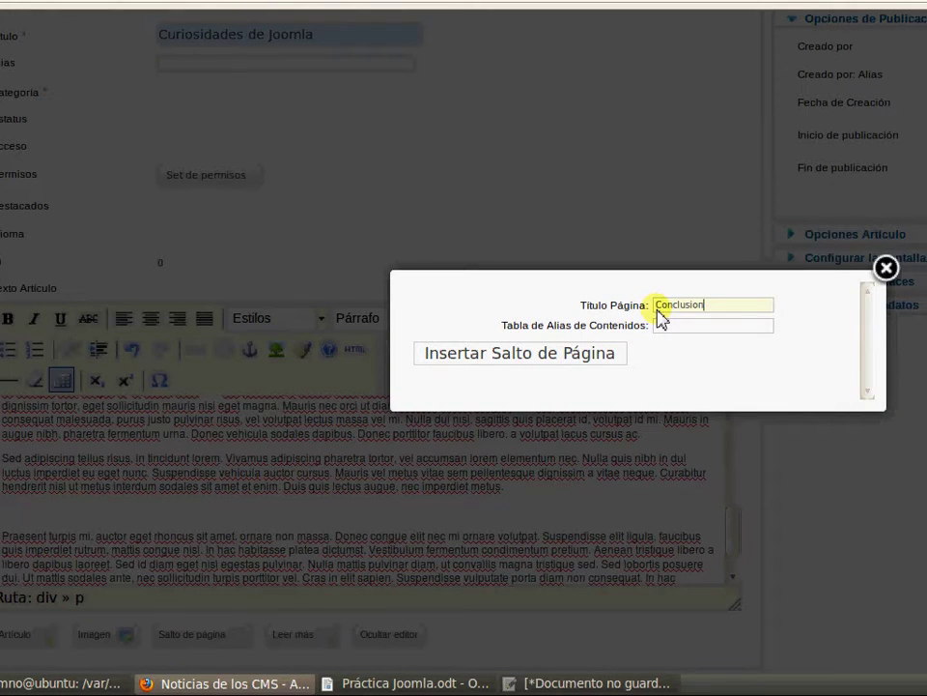
pyautogui.click(594, 353)
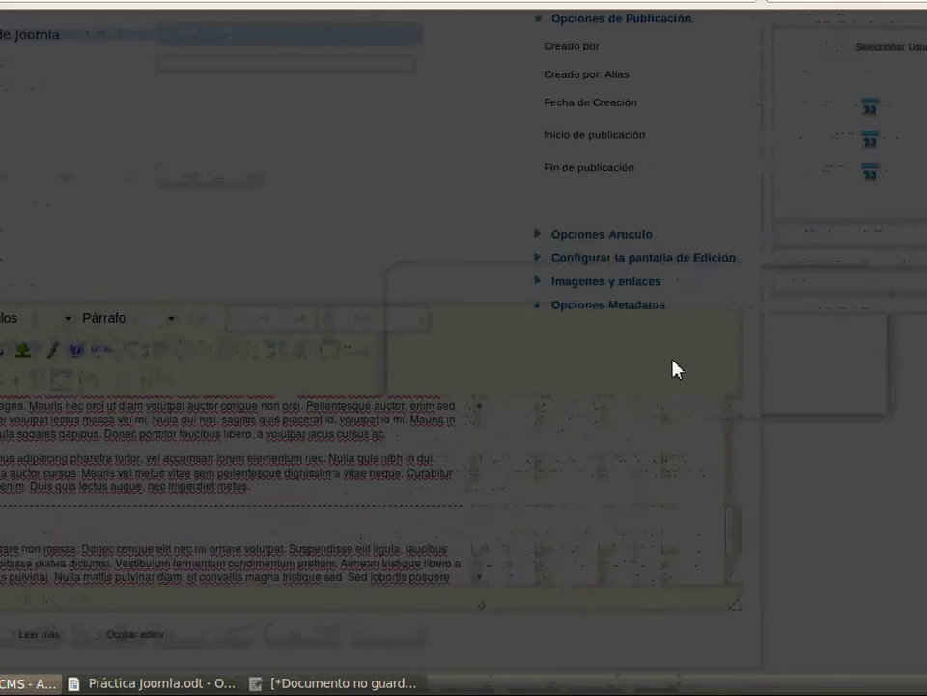
pyautogui.scroll(1, 670, 365)
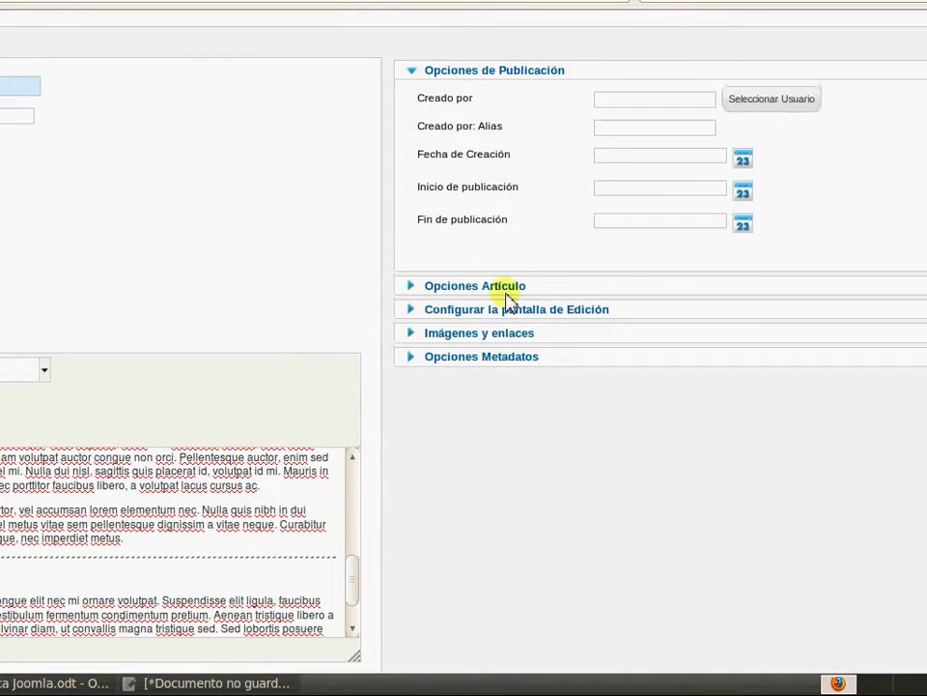
pyautogui.click(503, 288)
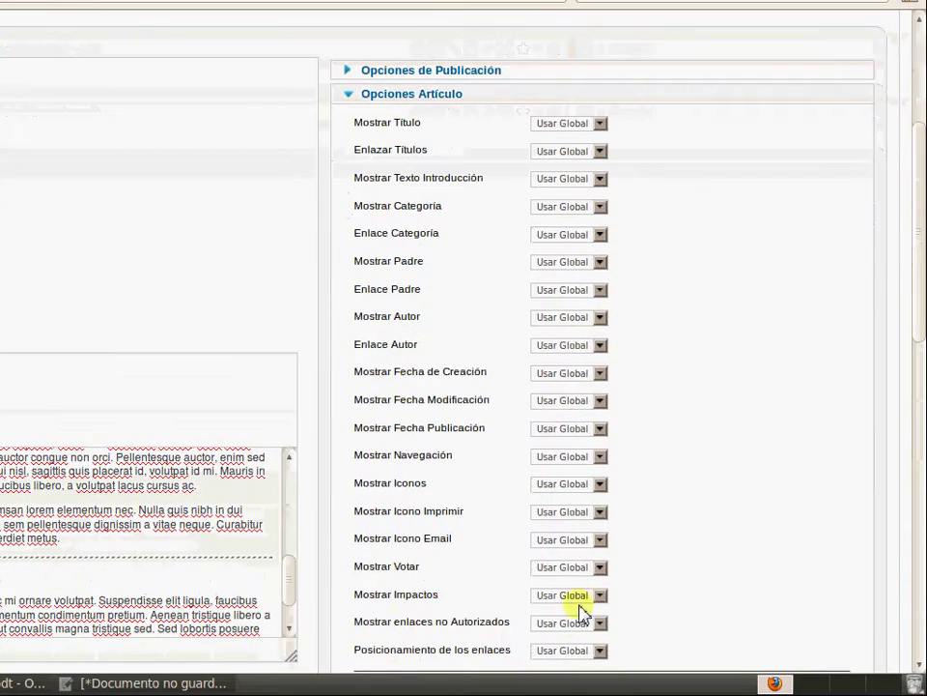
pyautogui.click(239, 686)
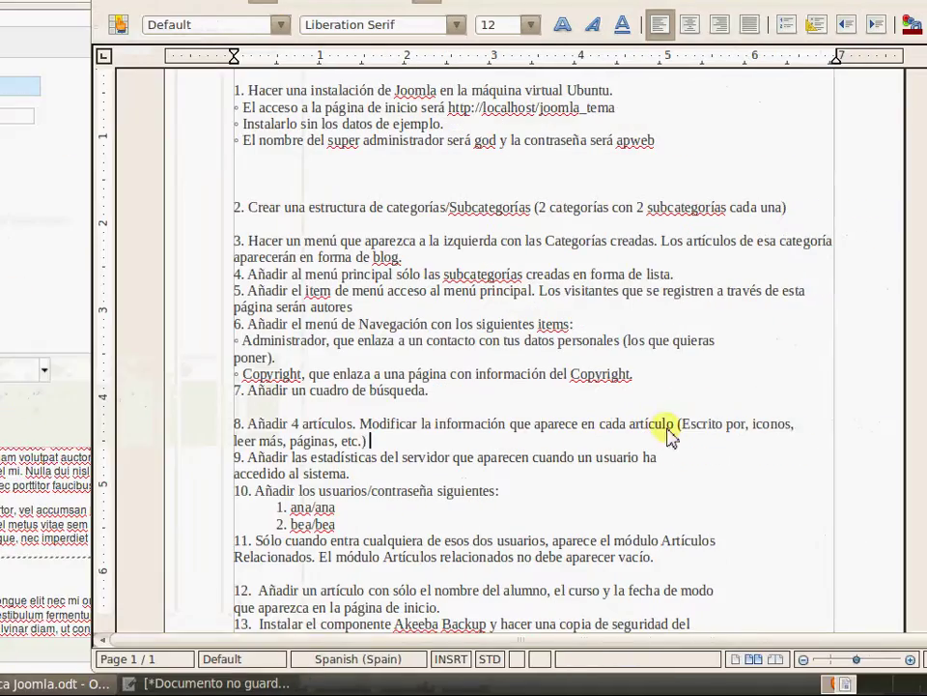
pyautogui.moveTo(873, 425); pyautogui.dragTo(925, 425)
pyautogui.click(325, 682)
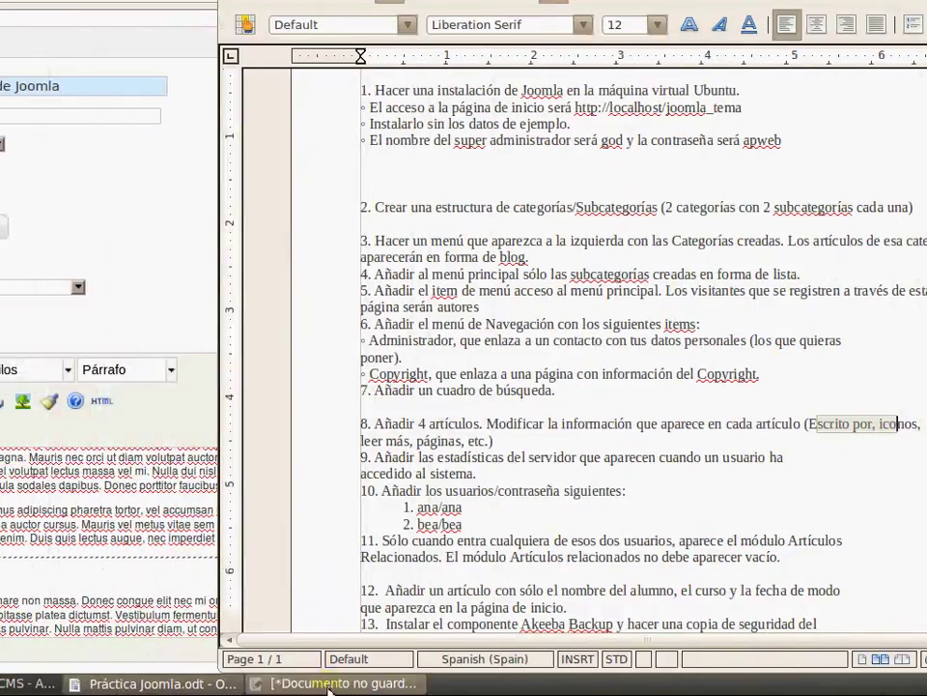
pyautogui.click(171, 687)
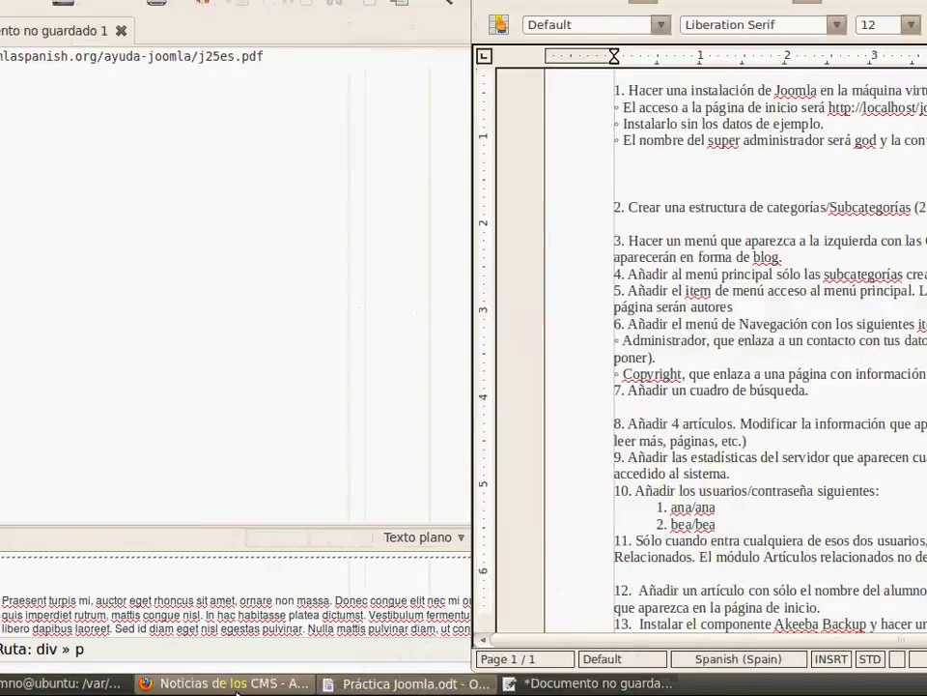
pyautogui.click(60, 683)
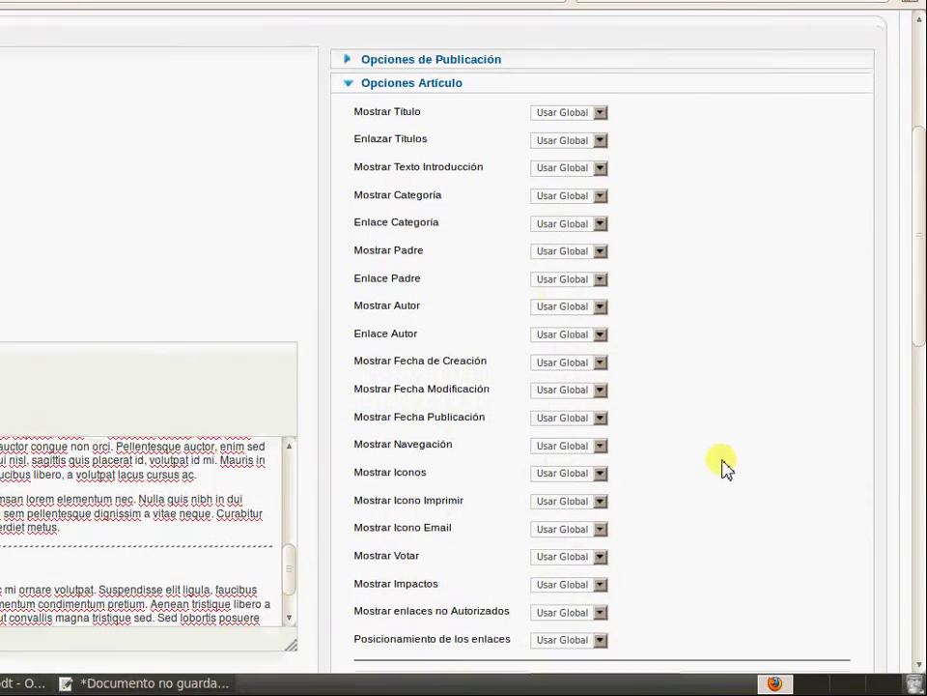
# Set Mostrar Iconos, Imprimir and Email to Oculto and Mostrar Votar to Mostrar
pyautogui.scroll(-3, 676, 435)
pyautogui.click(600, 329)
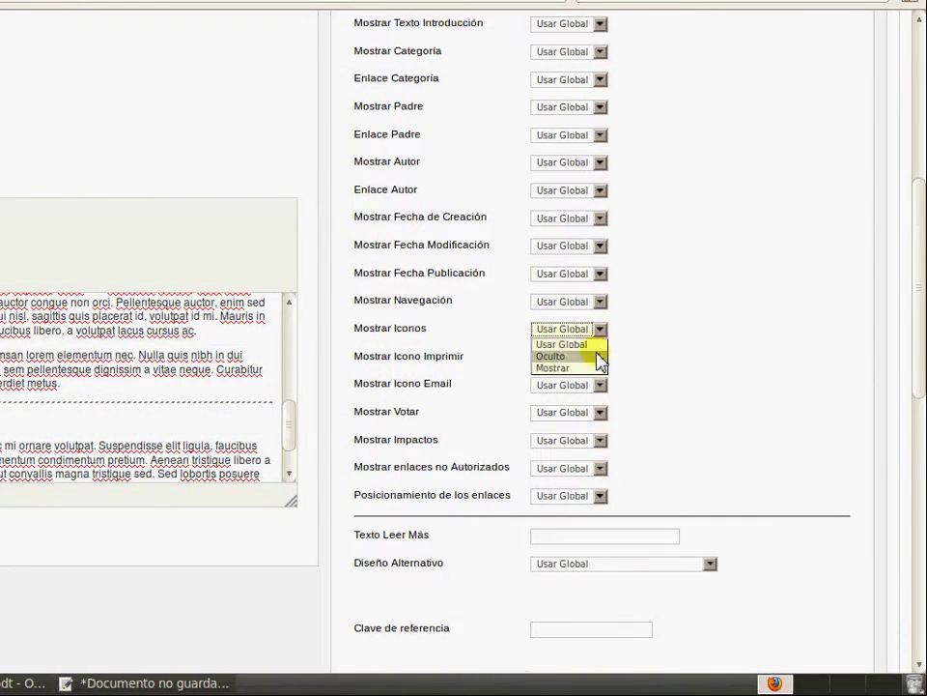
pyautogui.click(596, 355)
pyautogui.click(600, 356)
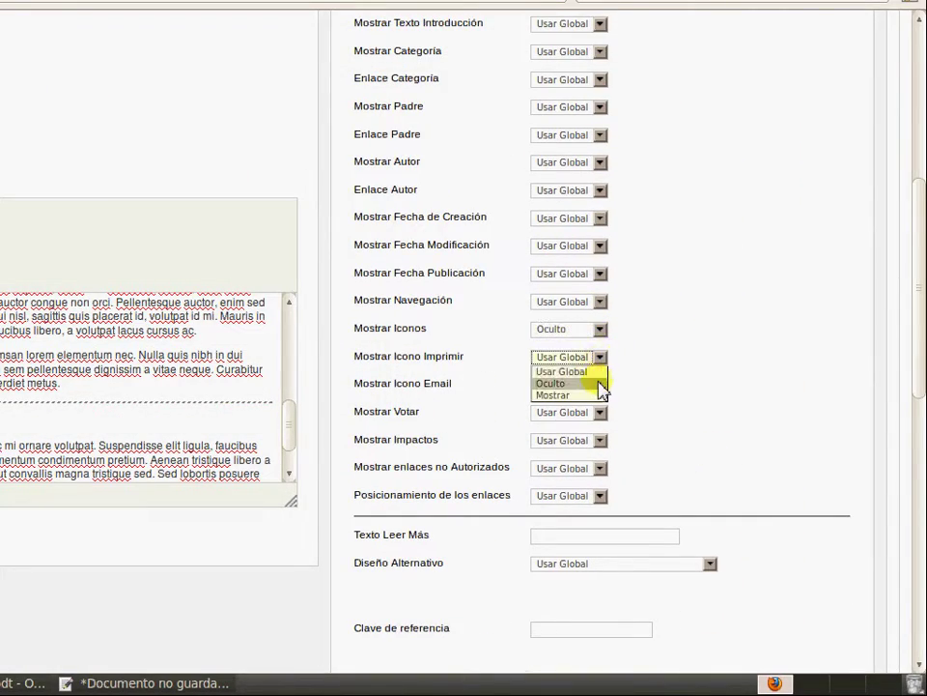
pyautogui.click(600, 383)
pyautogui.click(600, 387)
pyautogui.click(597, 412)
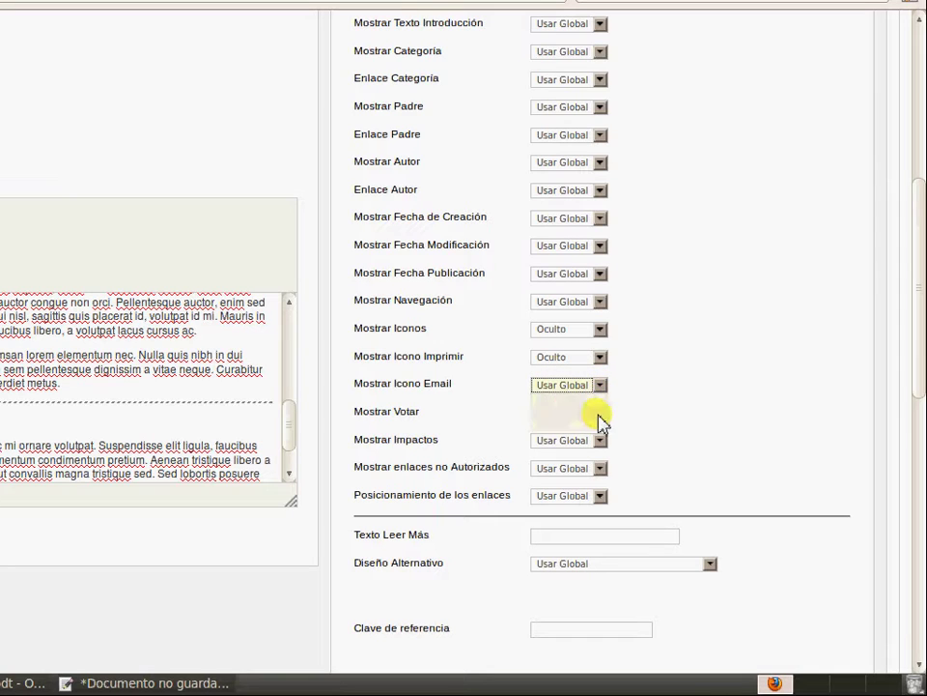
pyautogui.click(601, 412)
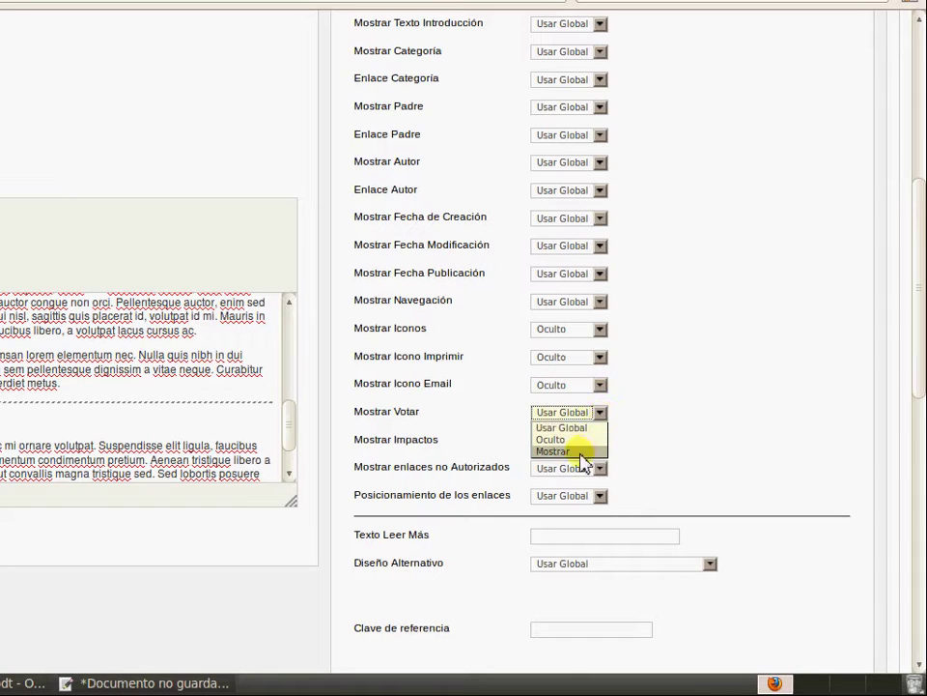
pyautogui.click(586, 452)
# Save 'Curiosidades de Joomla' with Guardar & Nuevo to begin another article
pyautogui.scroll(-1, 750, 392)
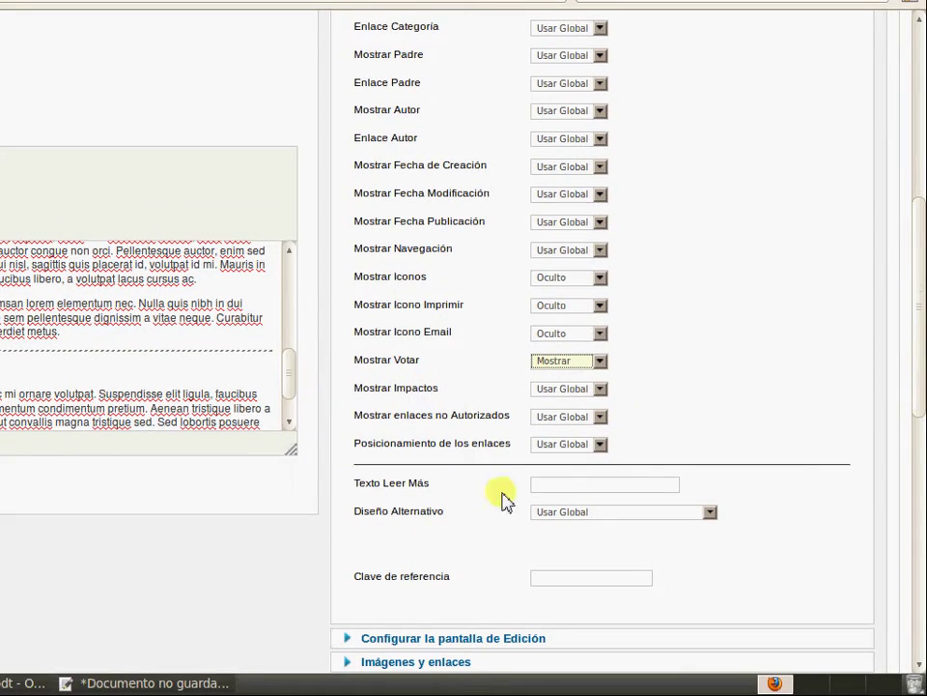
pyautogui.scroll(4, 590, 274)
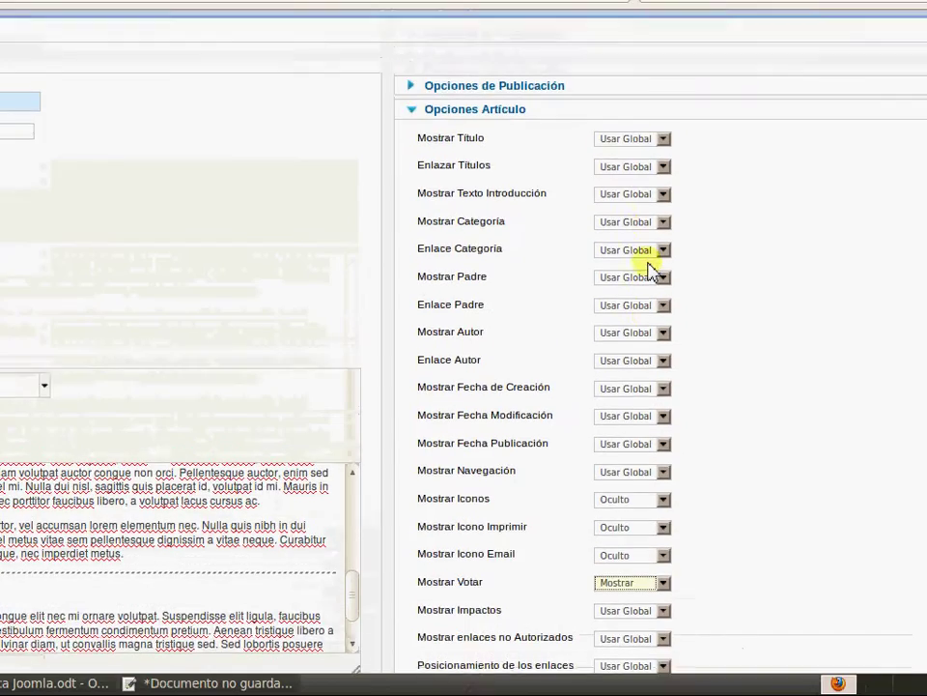
pyautogui.scroll(1, 650, 266)
pyautogui.click(705, 226)
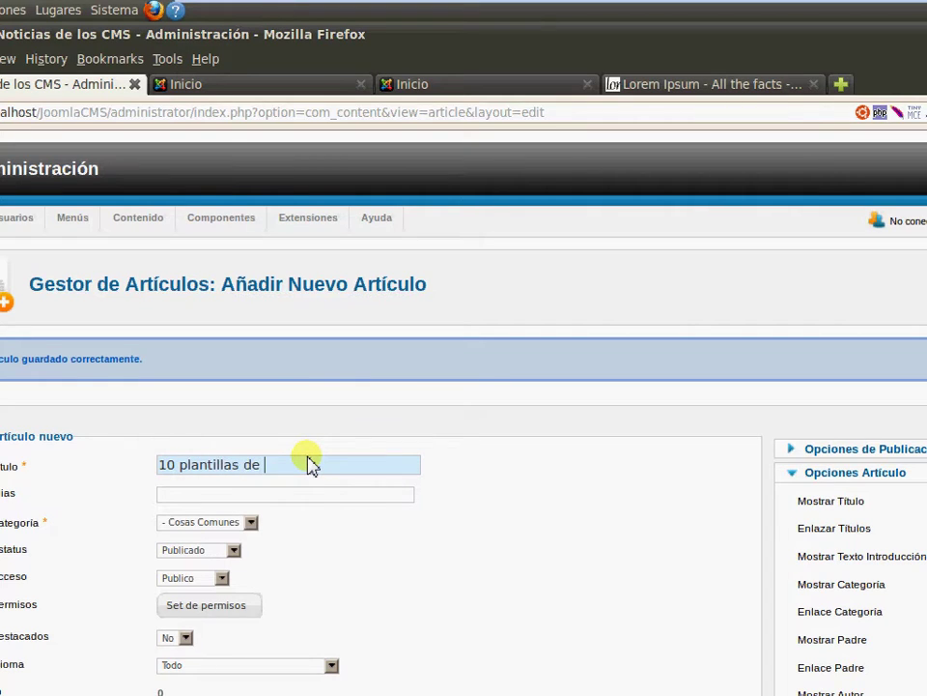
# File the new article under the Joomla category and leave it not featured
pyautogui.click(251, 521)
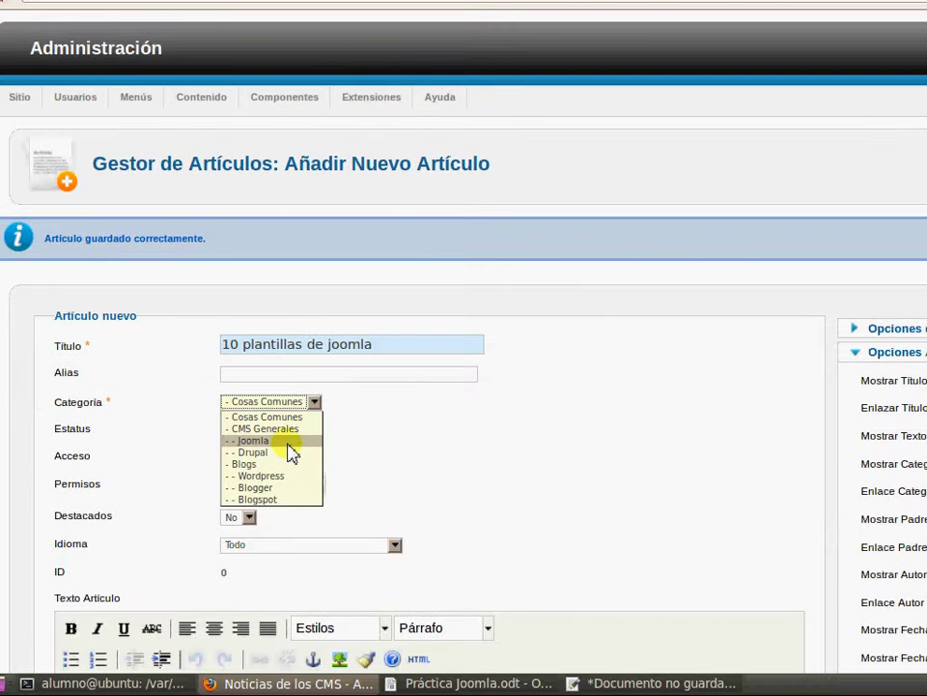
pyautogui.click(291, 442)
pyautogui.scroll(-2, 384, 435)
pyautogui.scroll(-3, 384, 434)
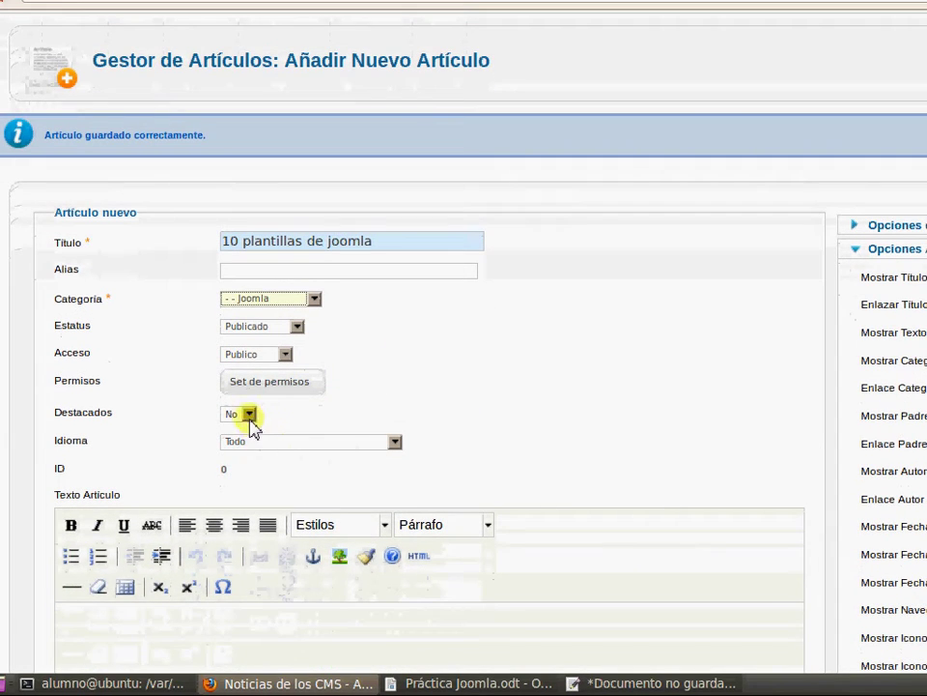
pyautogui.click(249, 414)
pyautogui.click(248, 435)
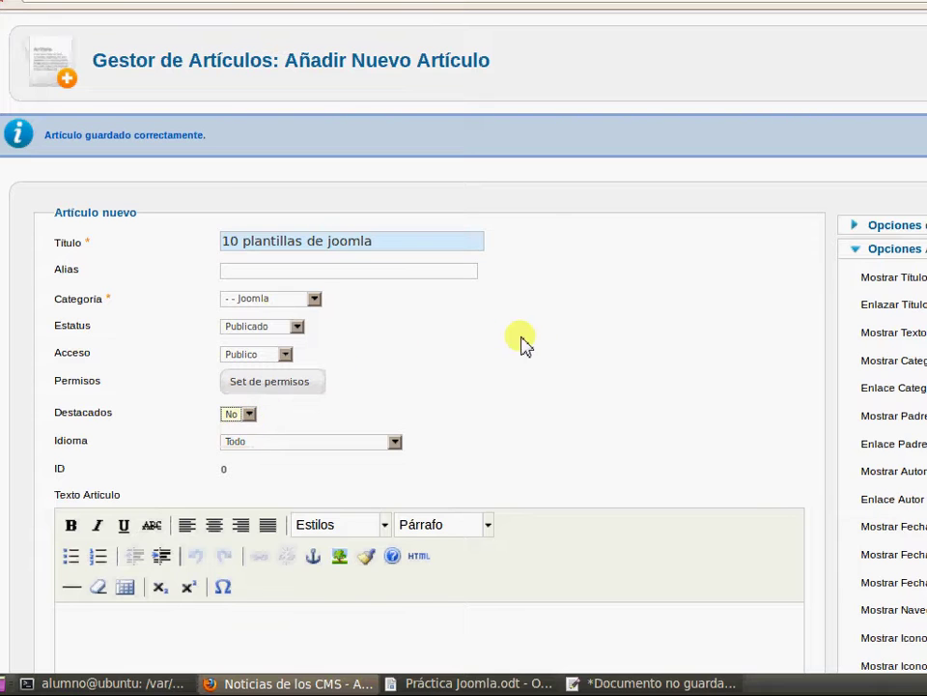
# Insert a read-more break between the article's Lorem Ipsum paragraphs
pyautogui.scroll(-5, 649, 367)
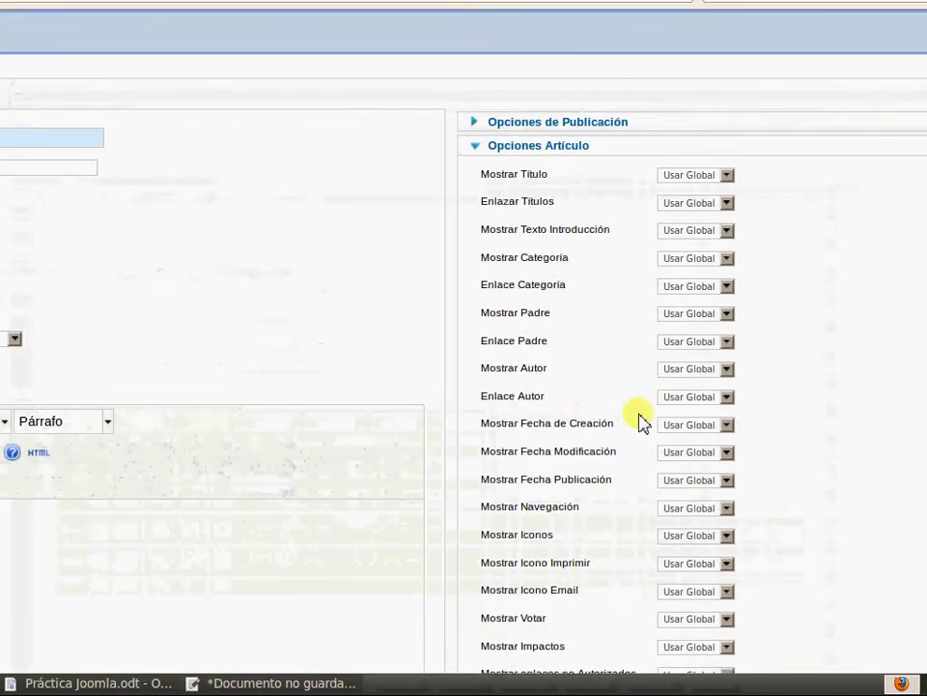
pyautogui.scroll(-2, 507, 459)
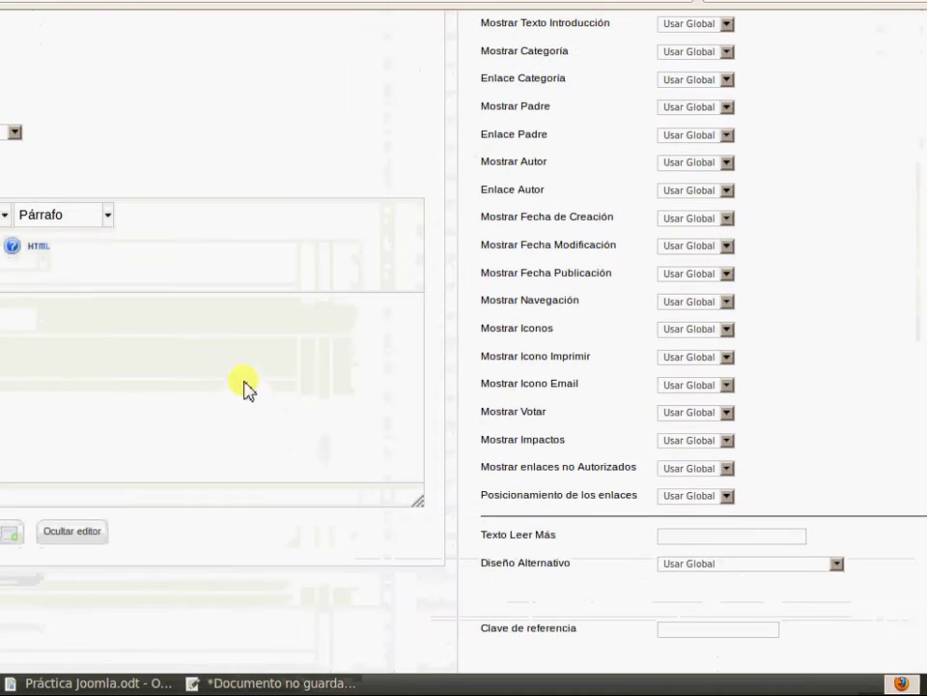
pyautogui.scroll(4, 58, 370)
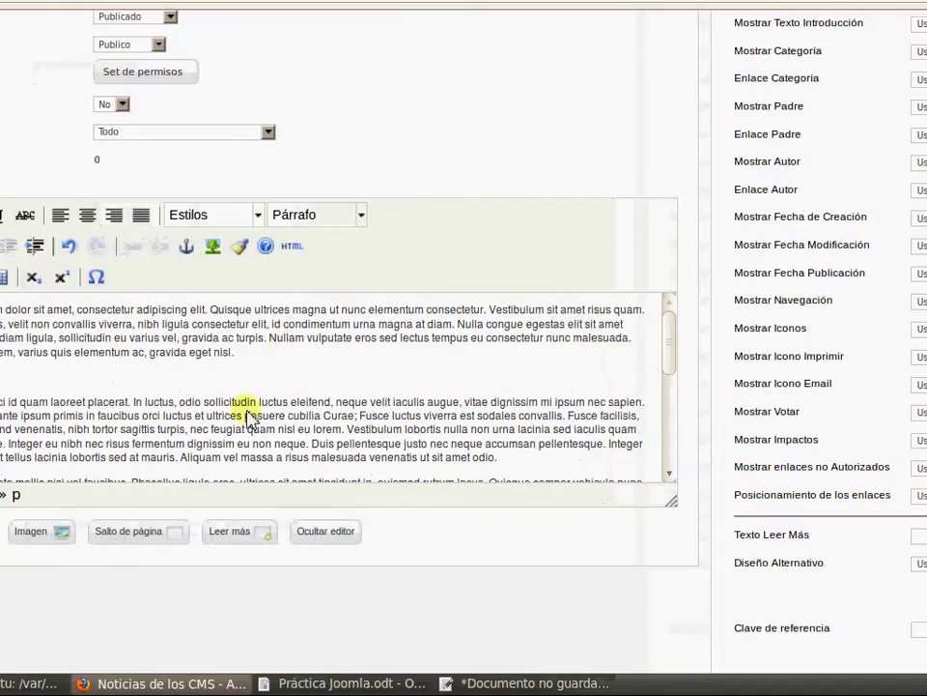
pyautogui.click(166, 530)
pyautogui.scroll(-1, 905, 377)
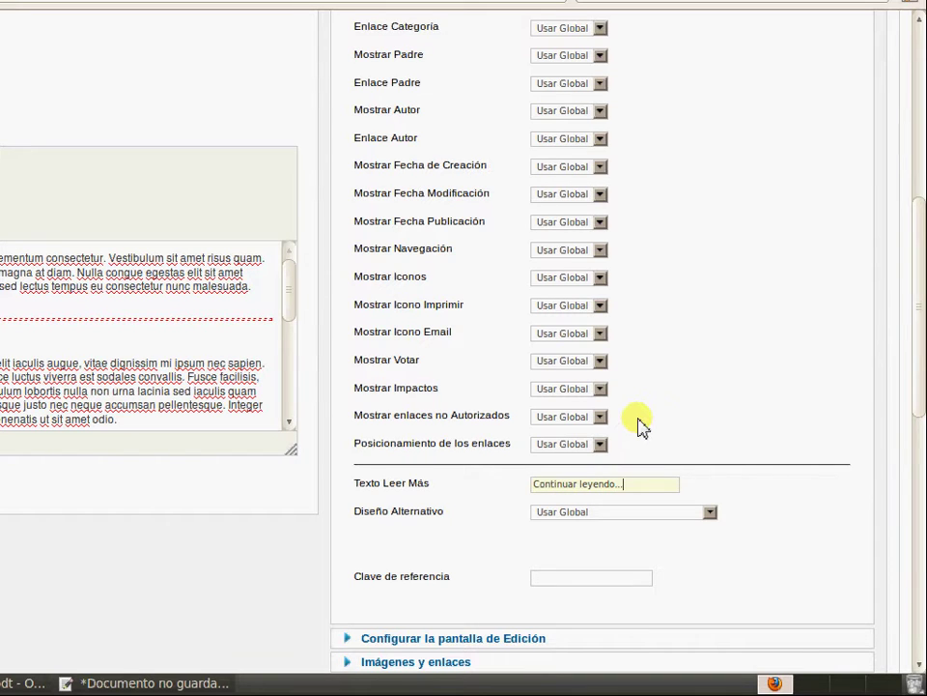
pyautogui.scroll(7, 638, 422)
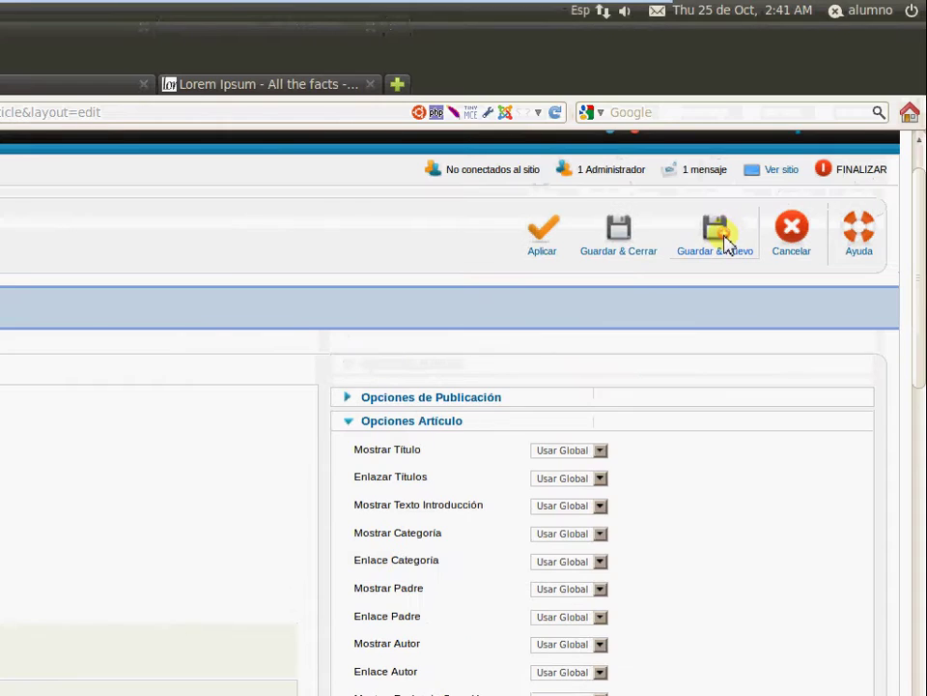
# Save the article and start 'Servidor dedicado Drupal' in the Drupal category
pyautogui.click(726, 244)
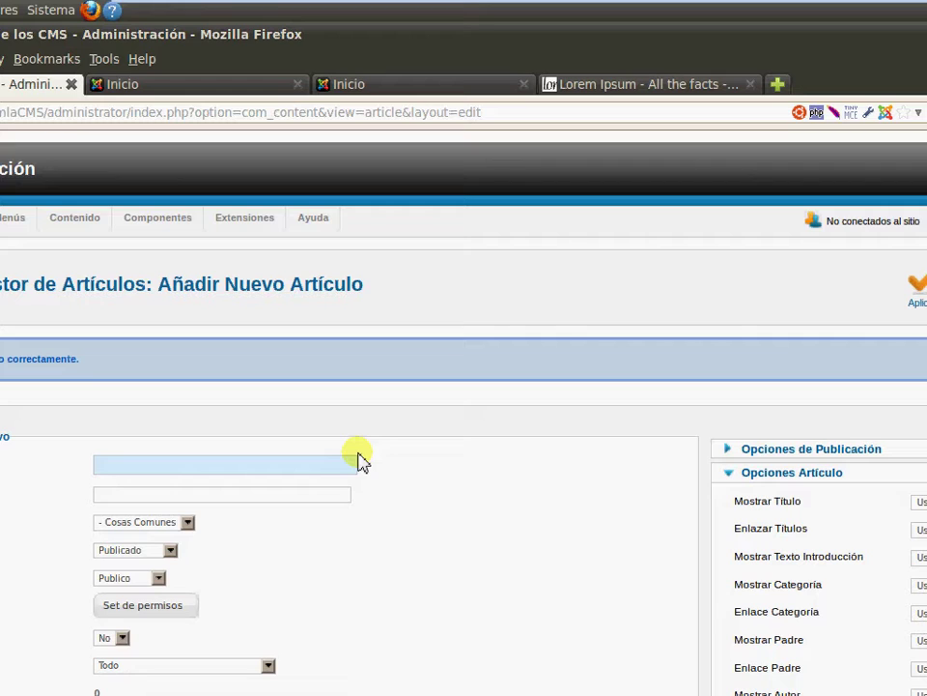
pyautogui.write('Servidor dedicado Drupal')
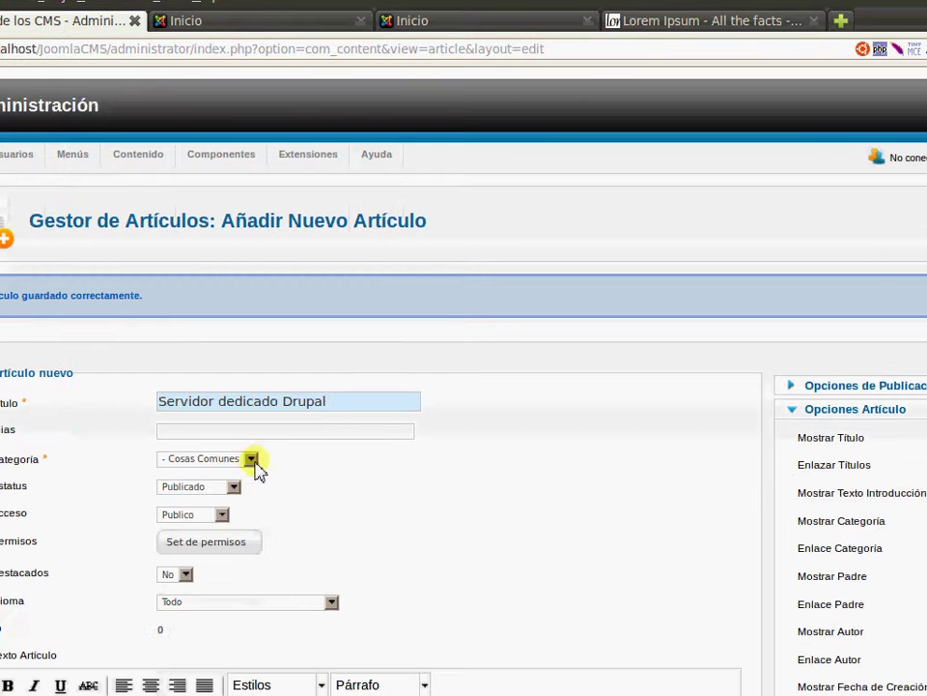
pyautogui.click(187, 522)
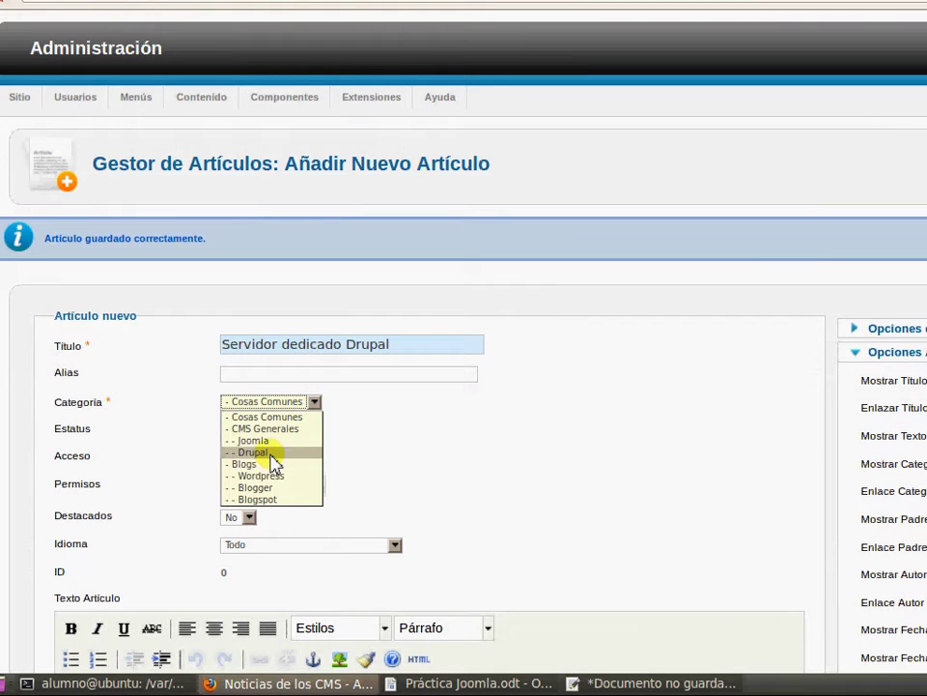
pyautogui.click(271, 452)
# Paste lorem ipsum text into the body and save and close the article
pyautogui.scroll(-4, 617, 415)
pyautogui.click(412, 562)
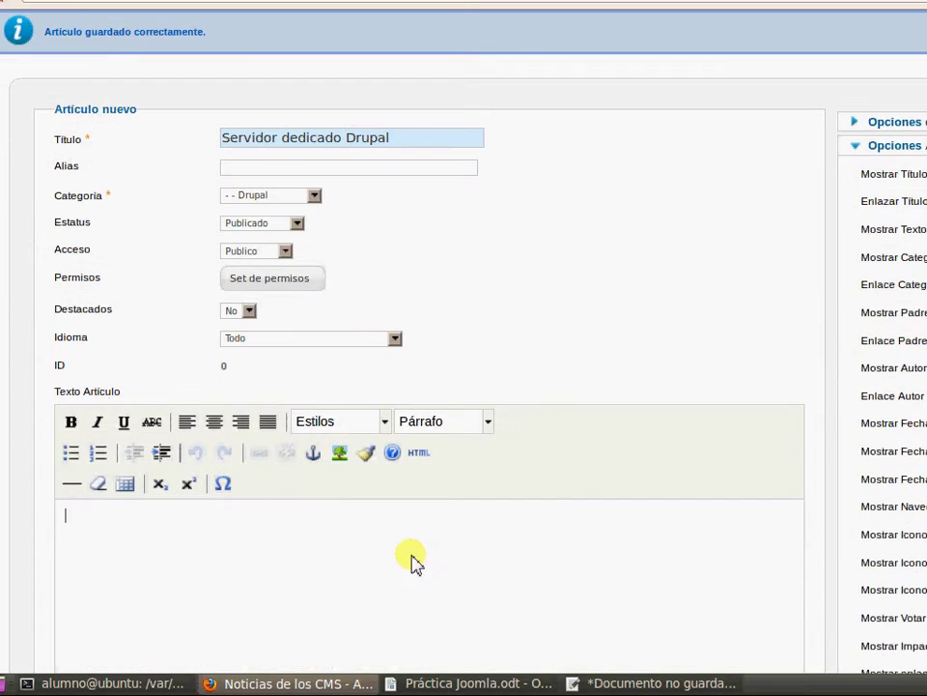
pyautogui.hotkey('ctrl', 'v')
pyautogui.scroll(5, 654, 412)
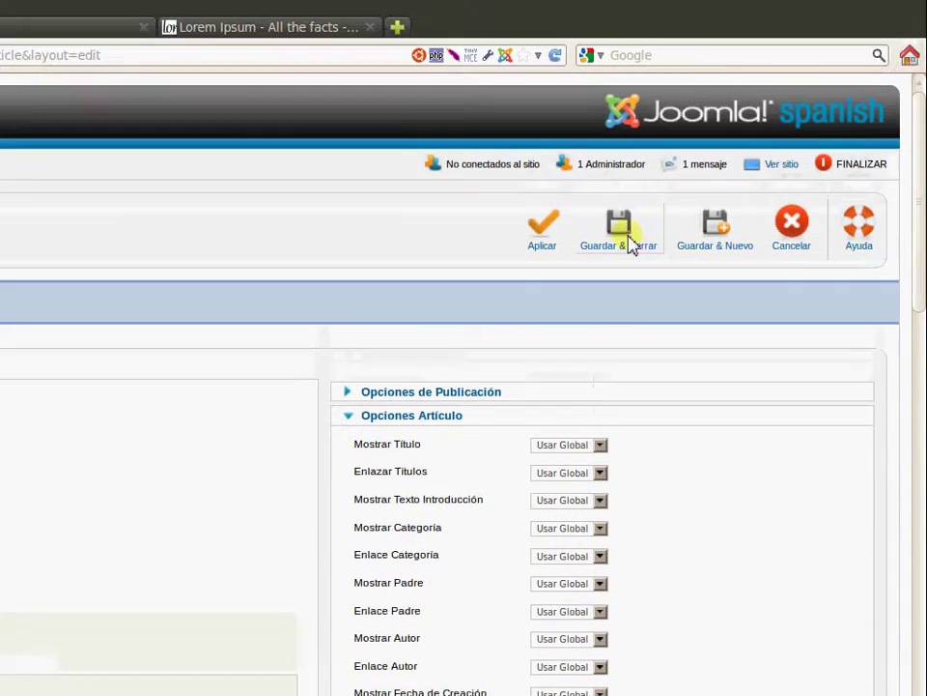
pyautogui.click(611, 263)
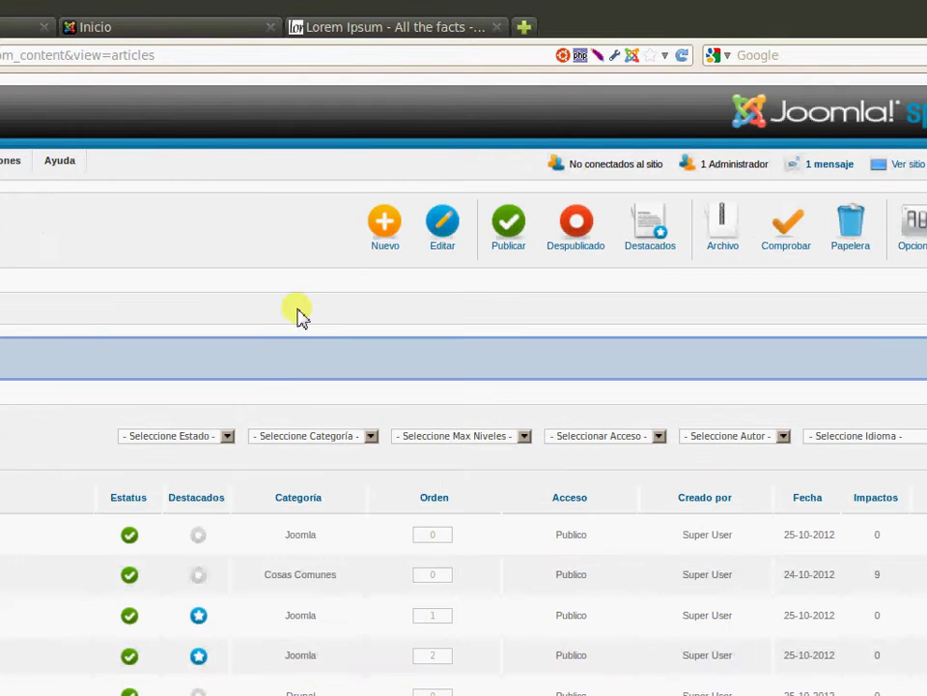
# Mark 'Servidor dedicado Drupal' as featured in the Articles list, then go to the front-end tab
pyautogui.scroll(-2, 300, 307)
pyautogui.scroll(-1, 299, 307)
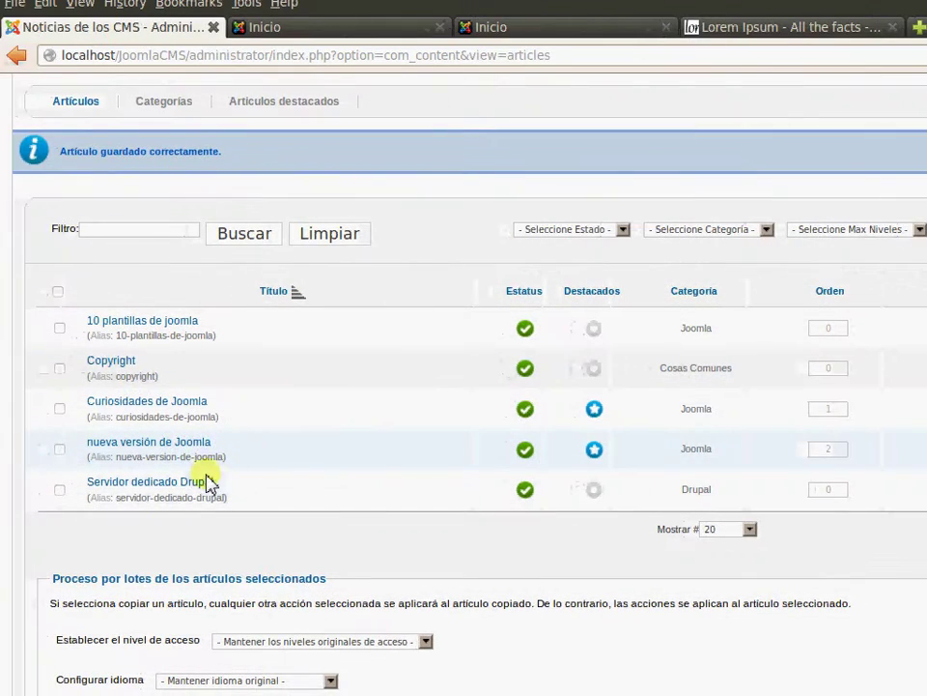
pyautogui.click(593, 491)
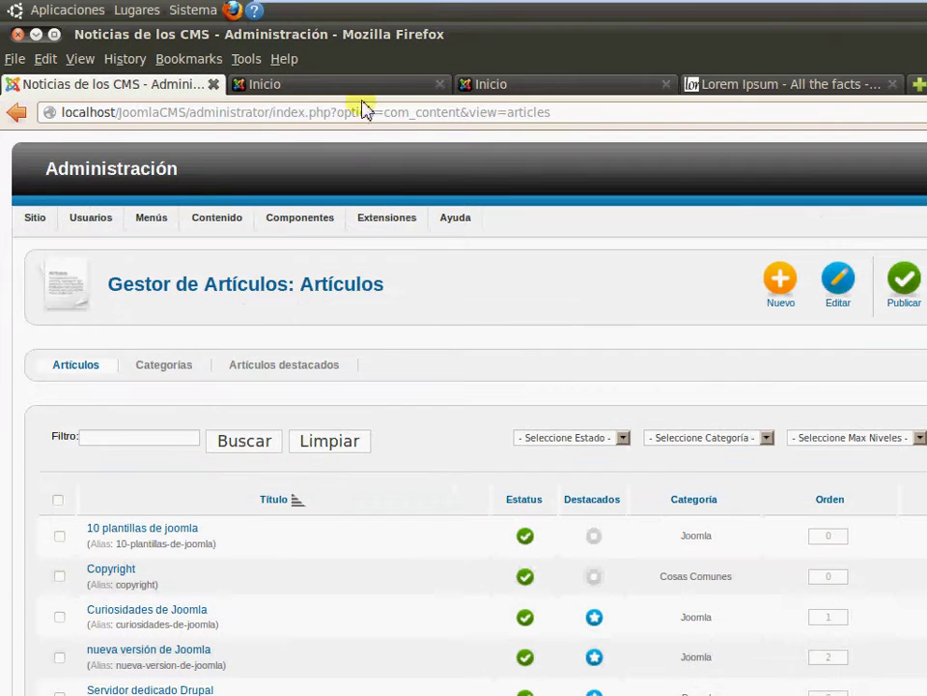
pyautogui.click(365, 29)
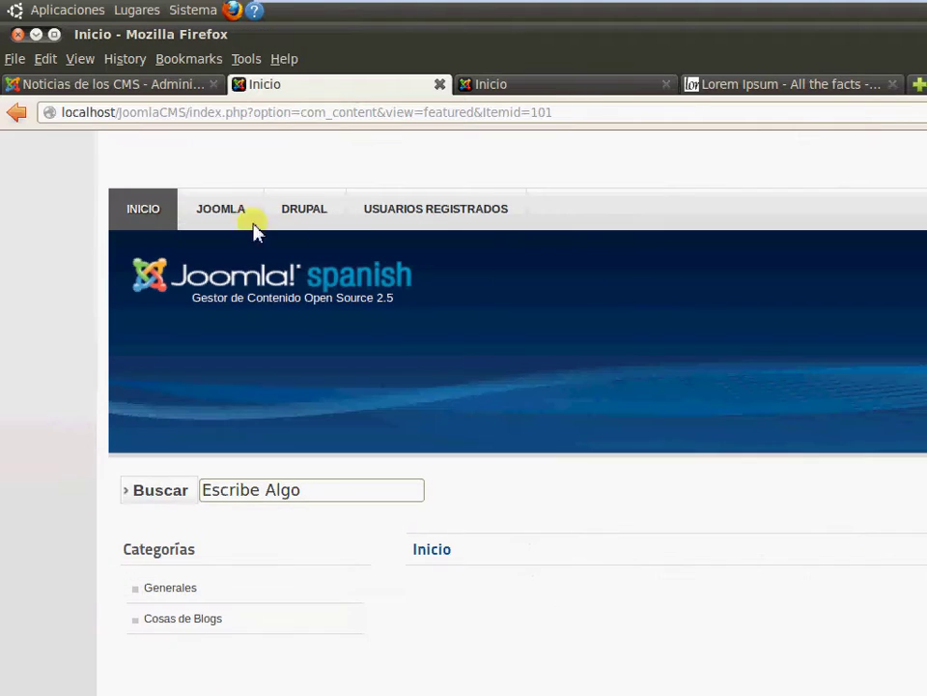
# Reload the site home page via INICIO and scroll through the featured articles
pyautogui.click(139, 215)
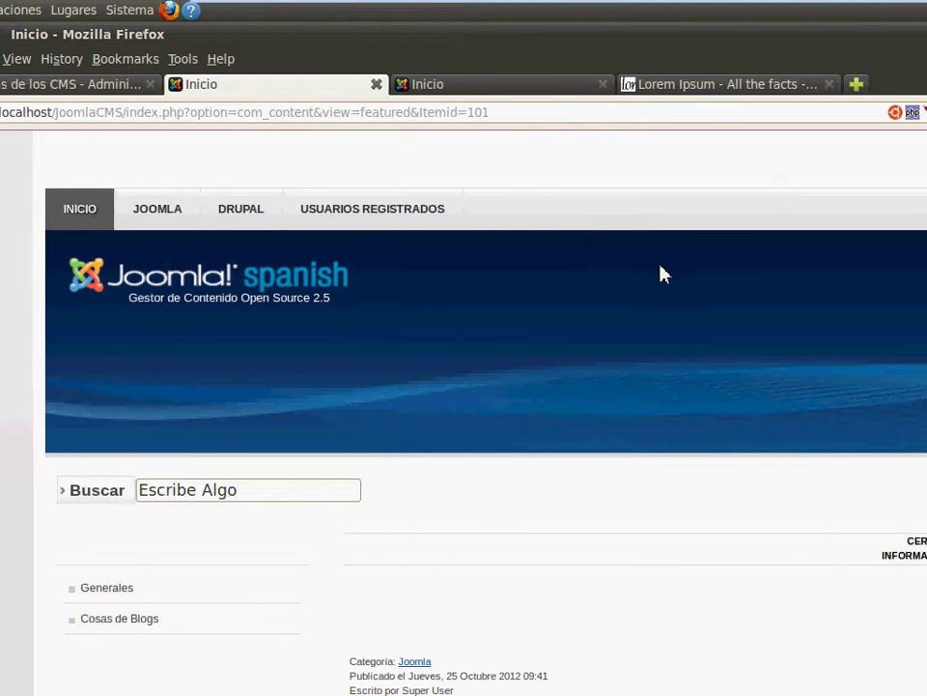
pyautogui.scroll(-10, 664, 411)
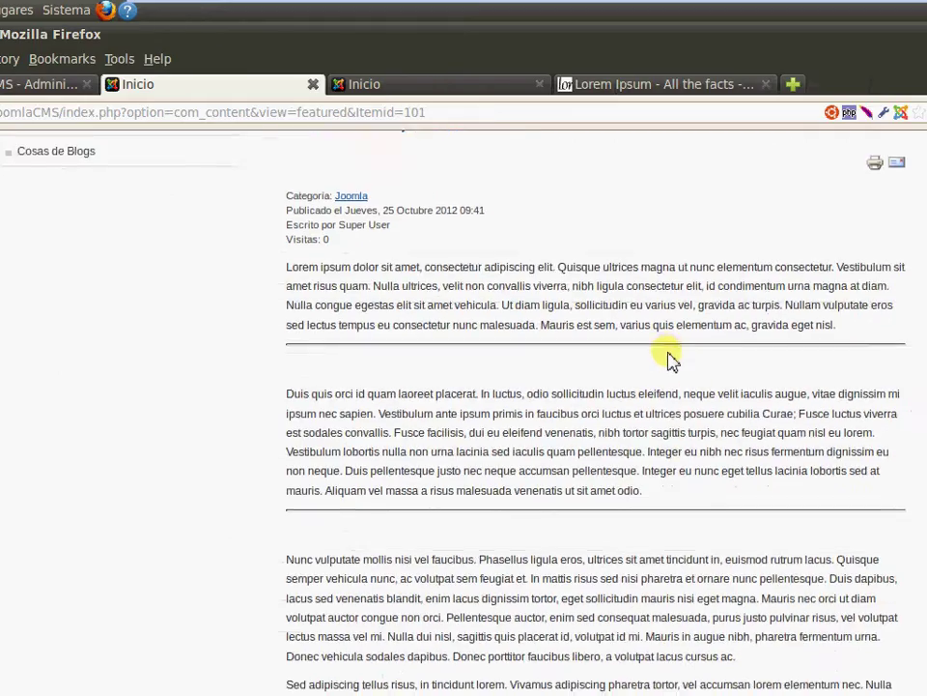
pyautogui.scroll(-12, 667, 358)
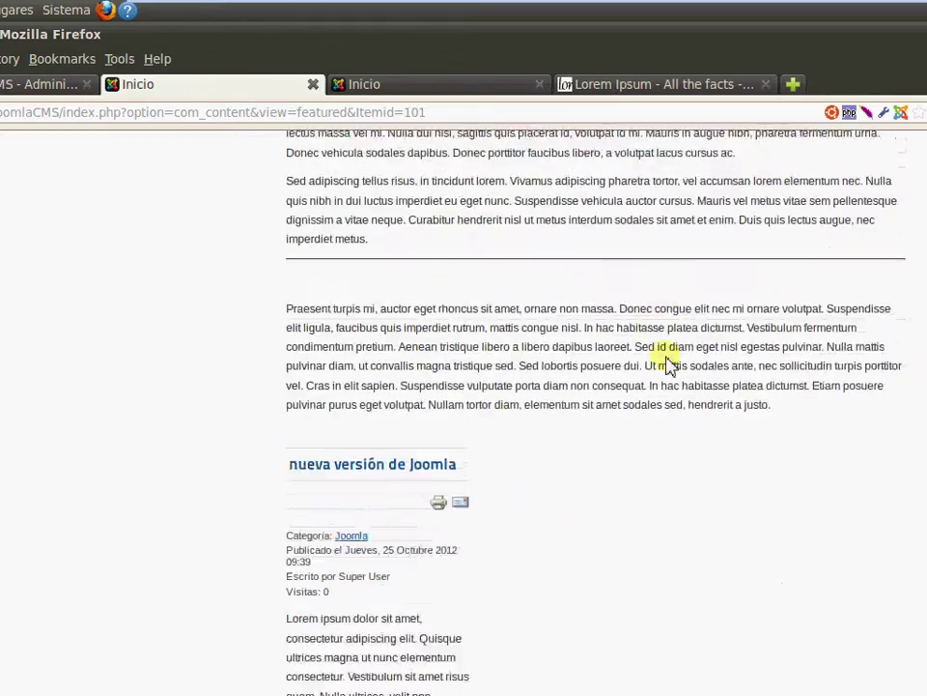
pyautogui.scroll(-5, 667, 362)
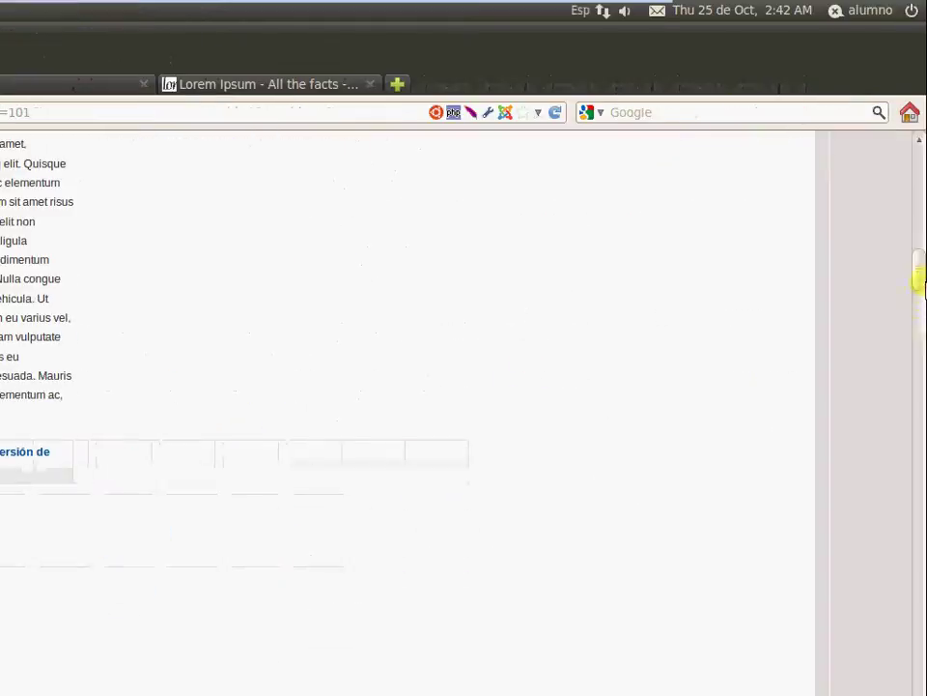
pyautogui.moveTo(915, 274); pyautogui.dragTo(919, 145)
pyautogui.moveTo(918, 250); pyautogui.dragTo(918, 307)
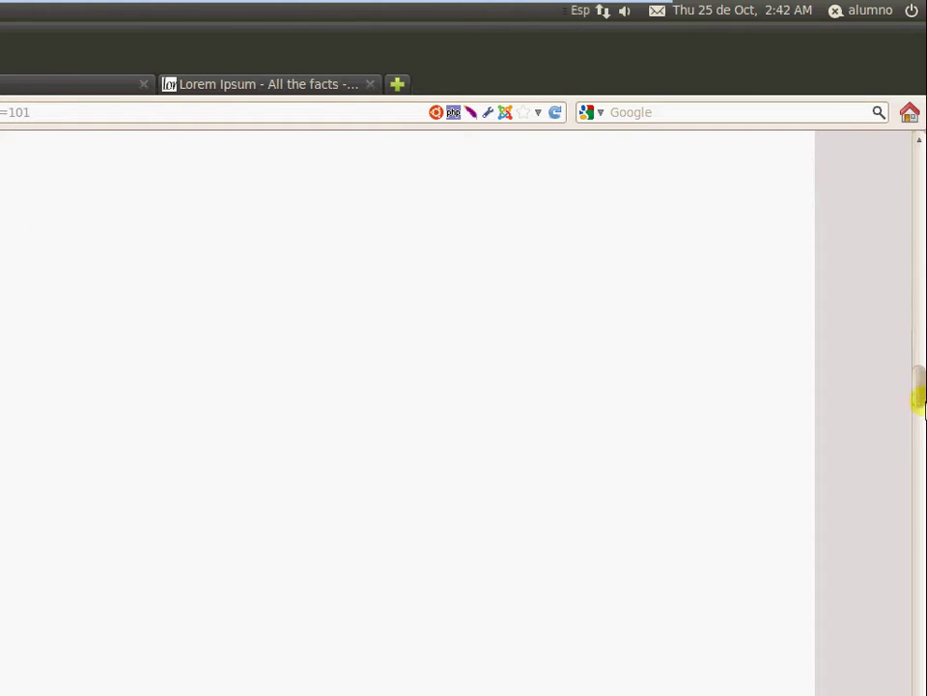
pyautogui.moveTo(918, 509); pyautogui.dragTo(918, 546)
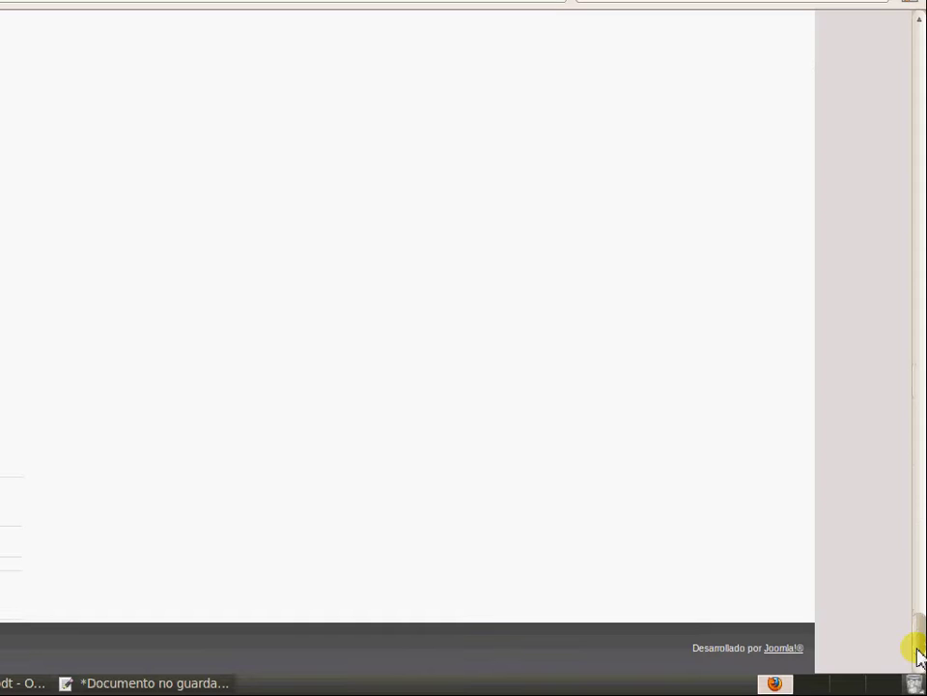
pyautogui.moveTo(918, 234); pyautogui.dragTo(921, 155)
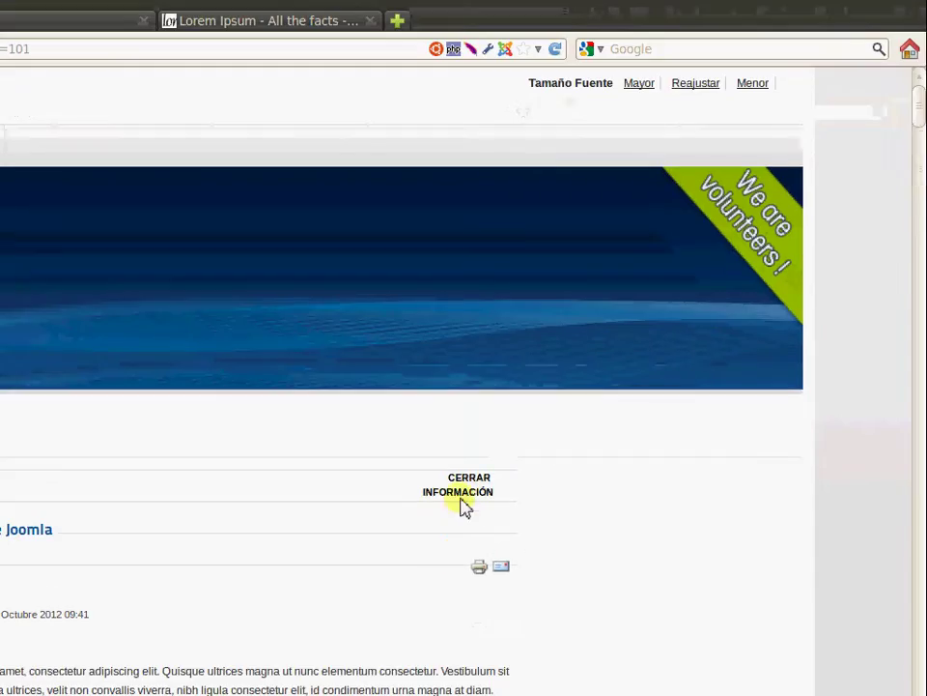
# Toggle the information column with CERRAR/ABRIR INFORMACIÓN several times
pyautogui.click(460, 554)
pyautogui.scroll(-10, 473, 404)
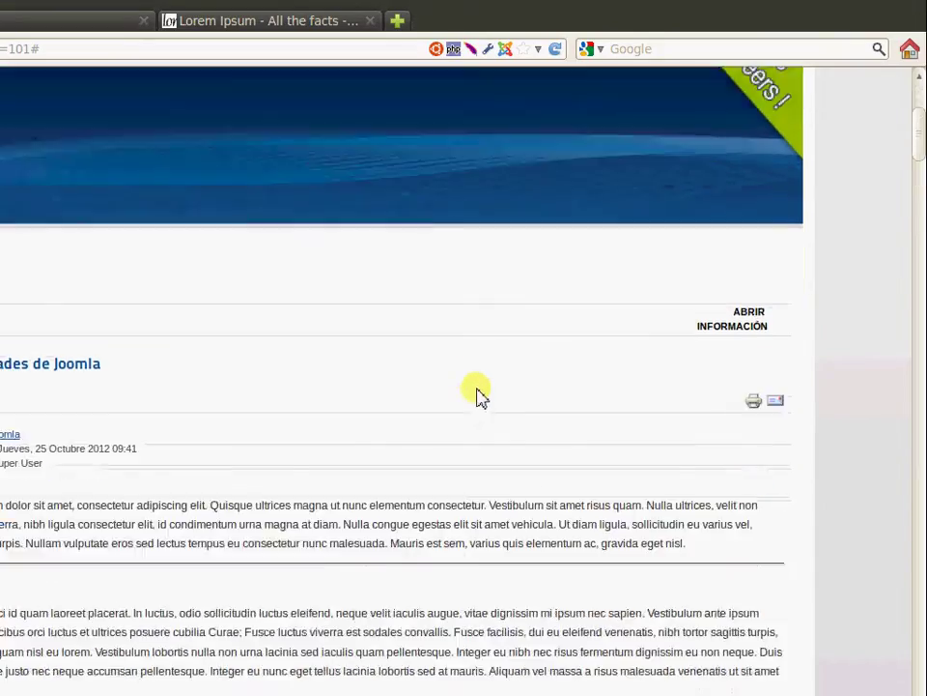
pyautogui.scroll(-5, 502, 329)
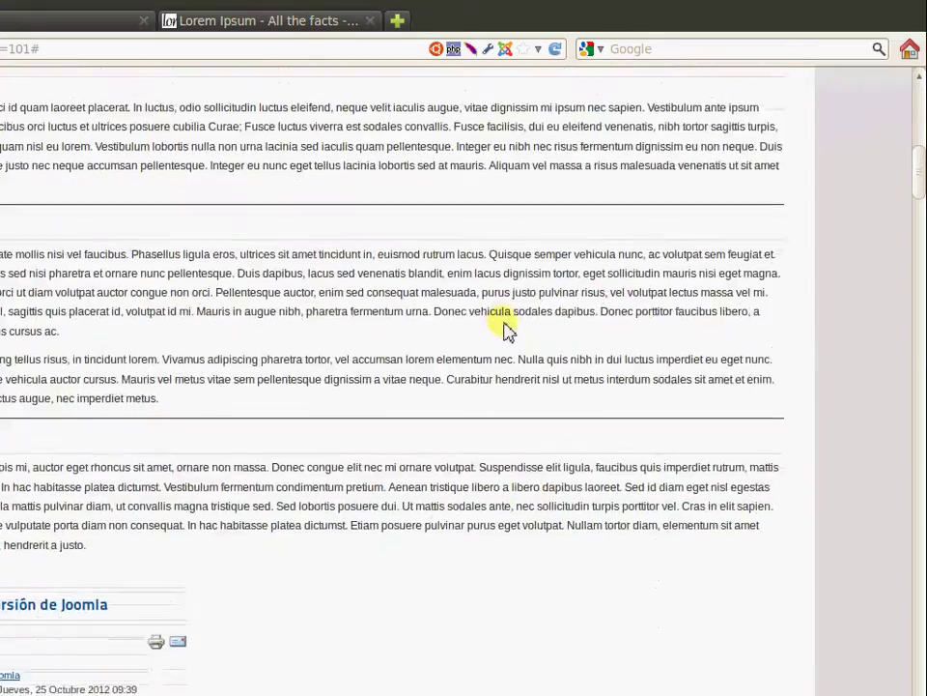
pyautogui.click(921, 487)
pyautogui.click(921, 487)
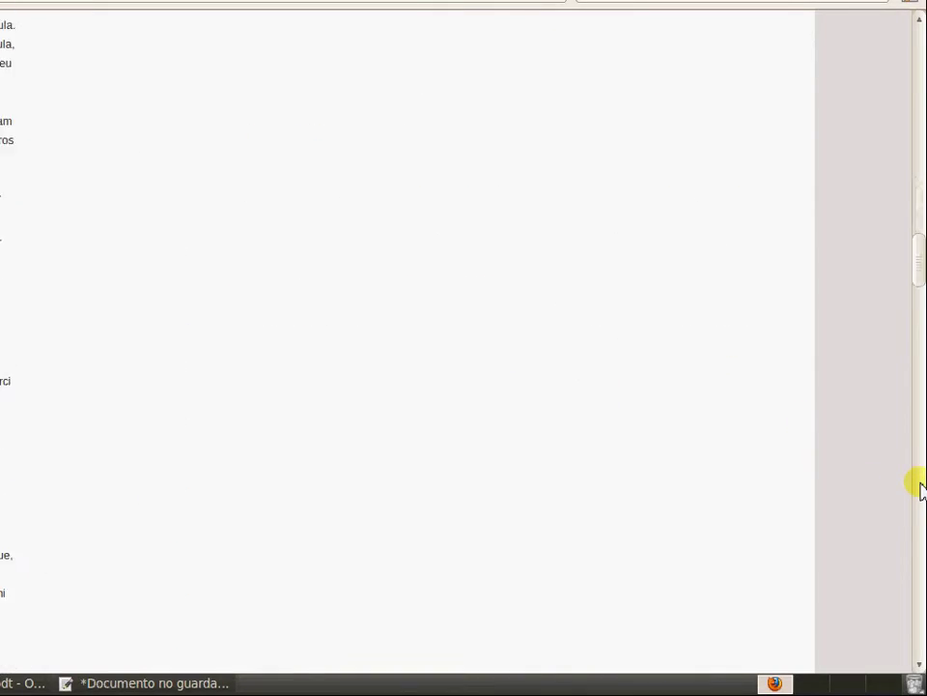
pyautogui.click(921, 487)
pyautogui.click(922, 487)
pyautogui.click(922, 487)
pyautogui.click(911, 617)
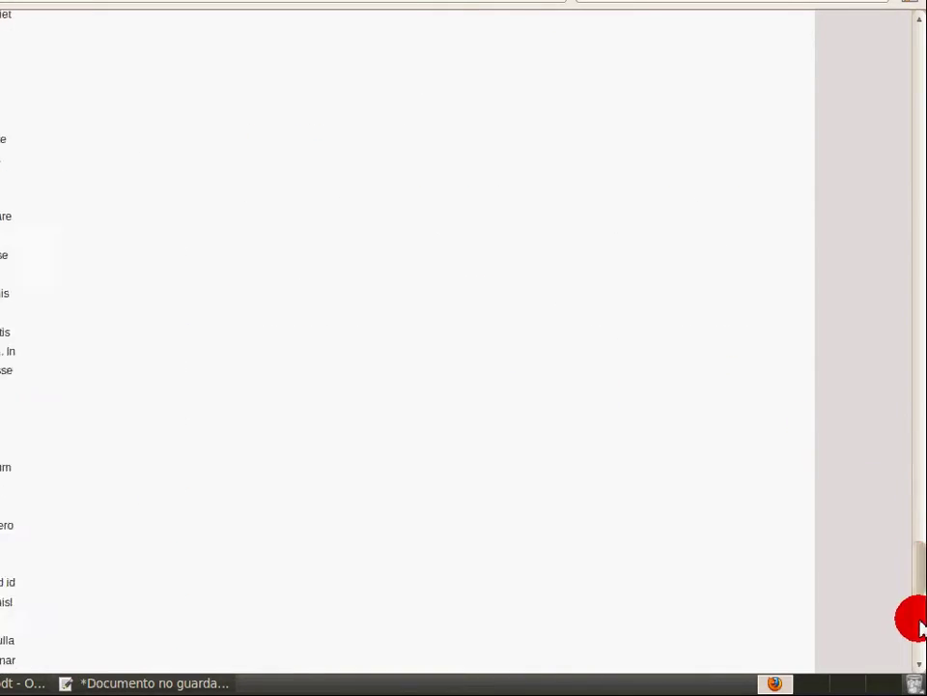
pyautogui.click(914, 180)
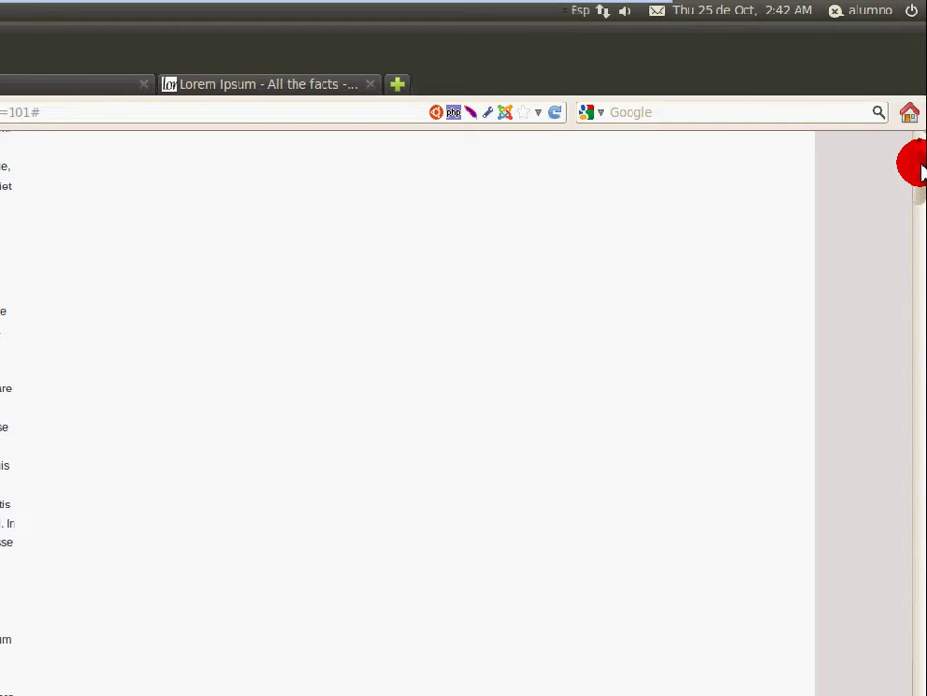
pyautogui.click(919, 168)
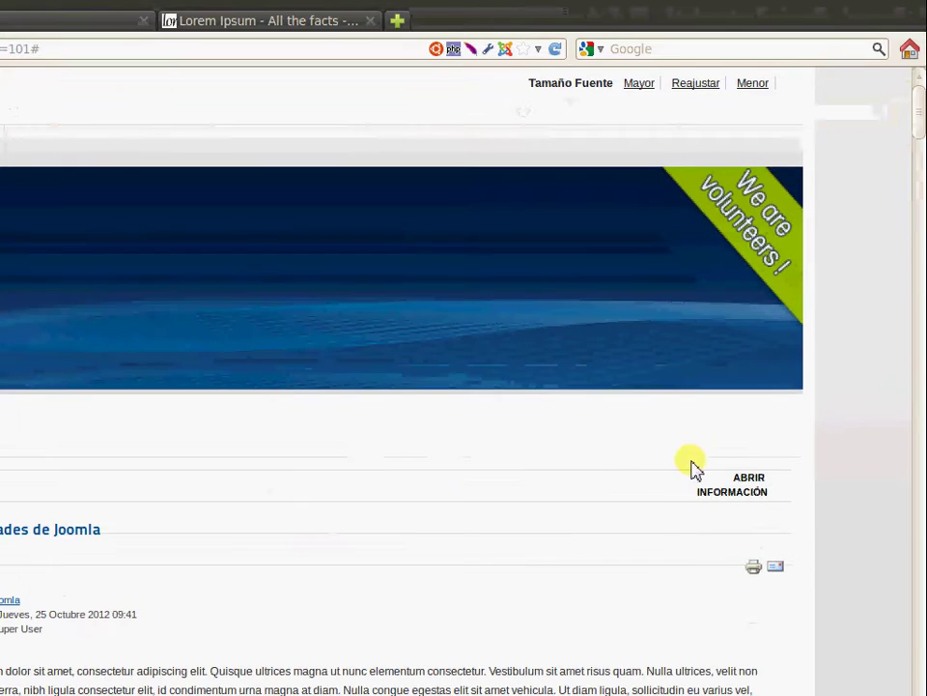
pyautogui.click(753, 485)
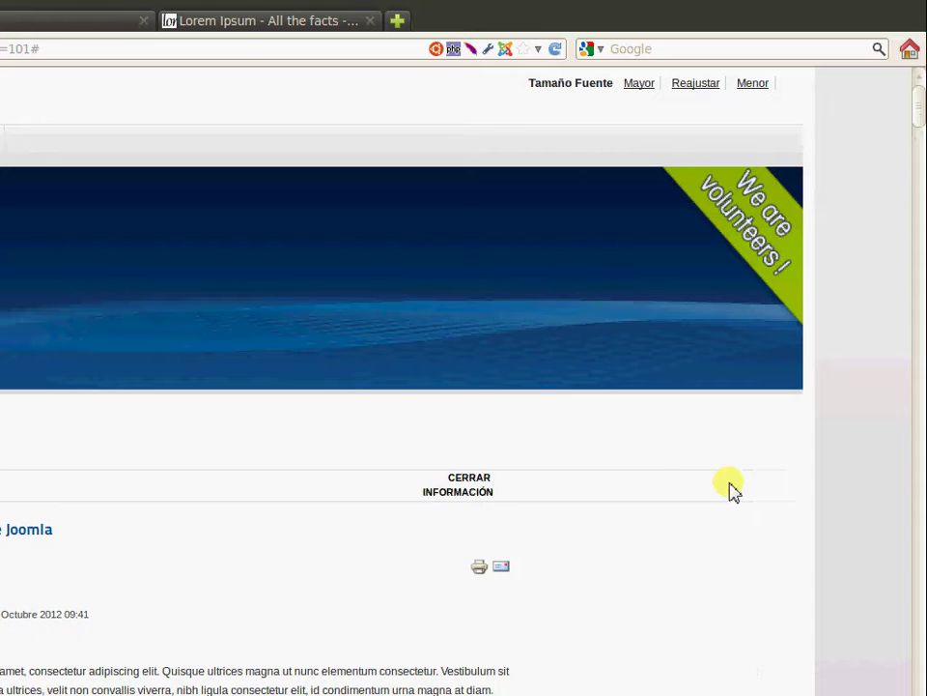
pyautogui.click(469, 491)
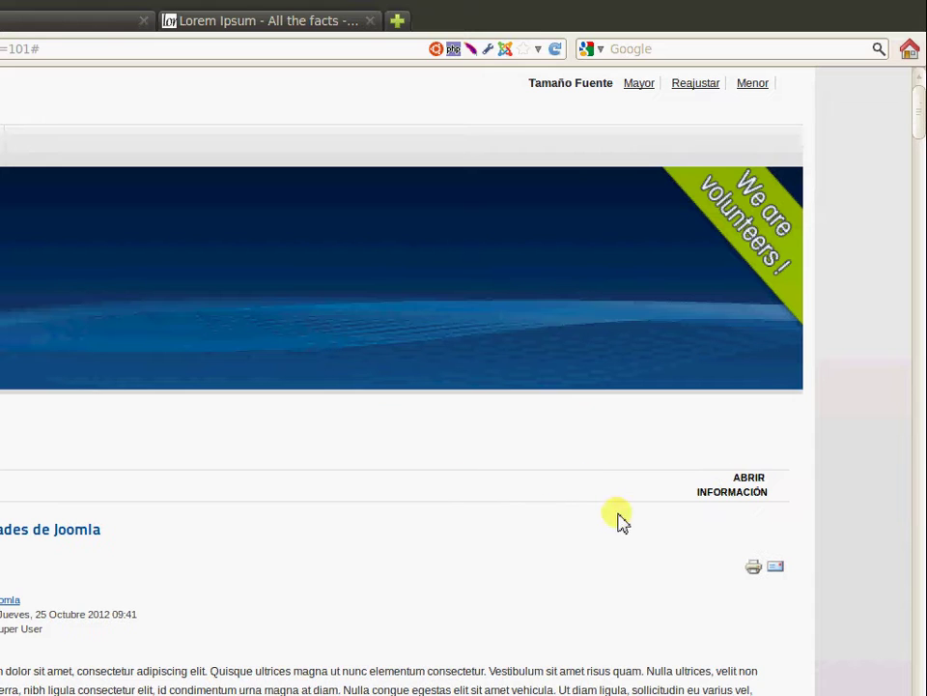
pyautogui.click(736, 486)
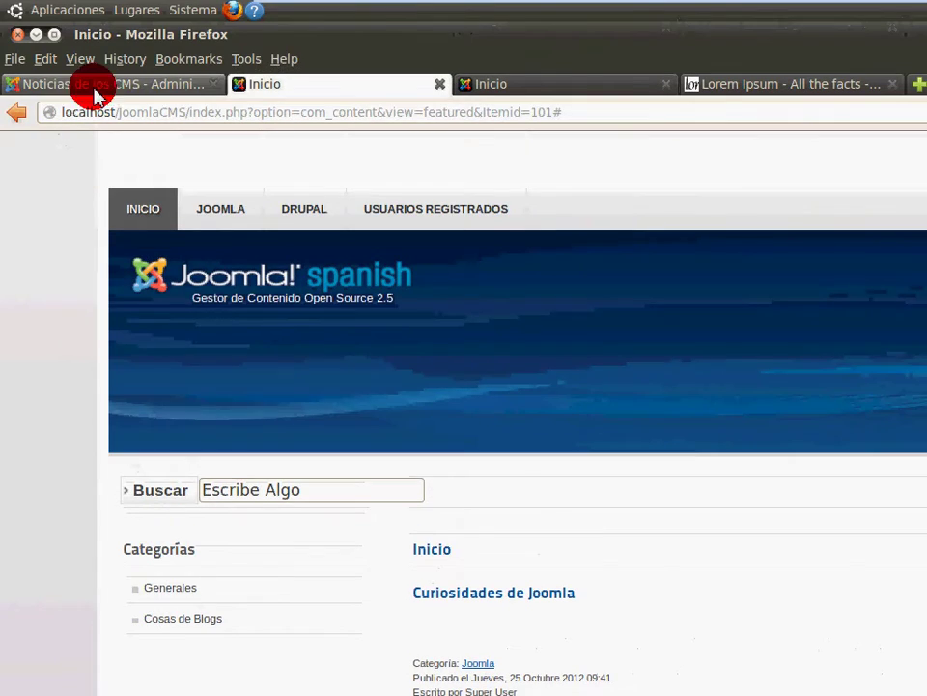
# Assign the Navegación menu module to position-7, then return to the public site's home page
pyautogui.click(89, 84)
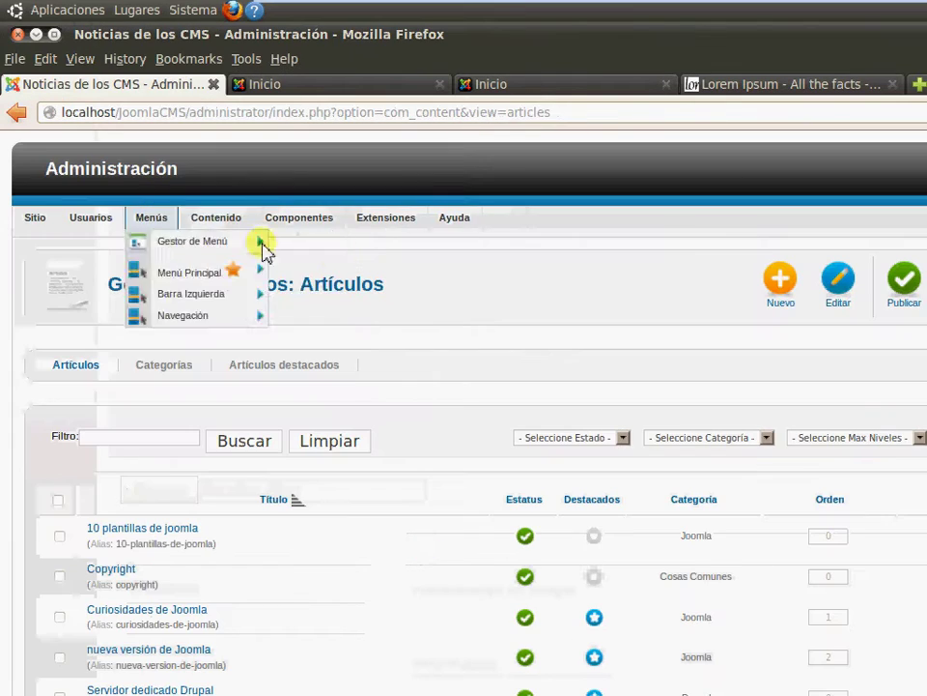
pyautogui.moveTo(379, 224)
pyautogui.click(401, 265)
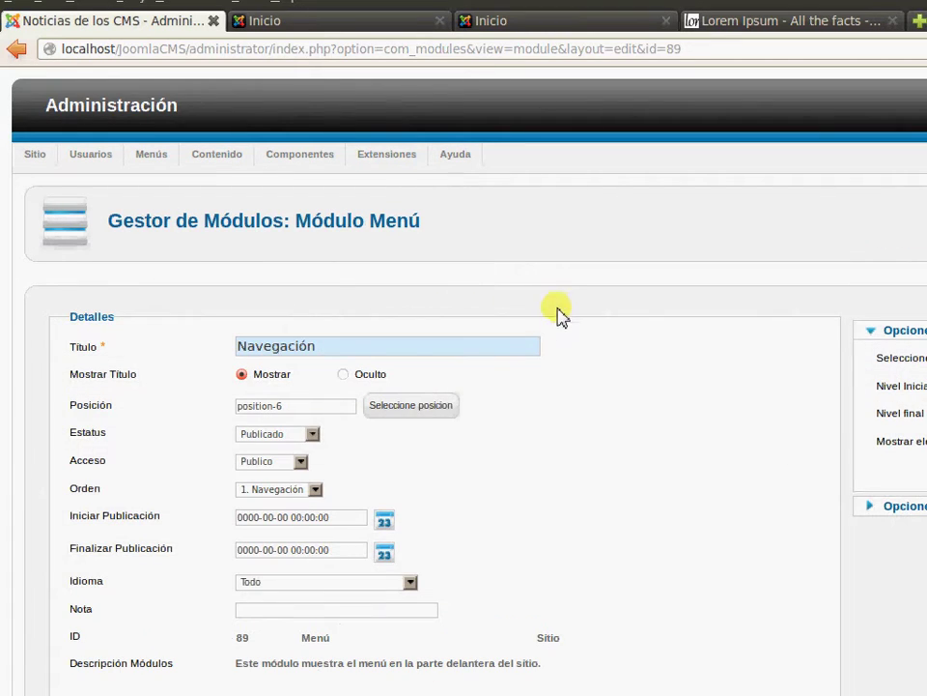
pyautogui.click(414, 406)
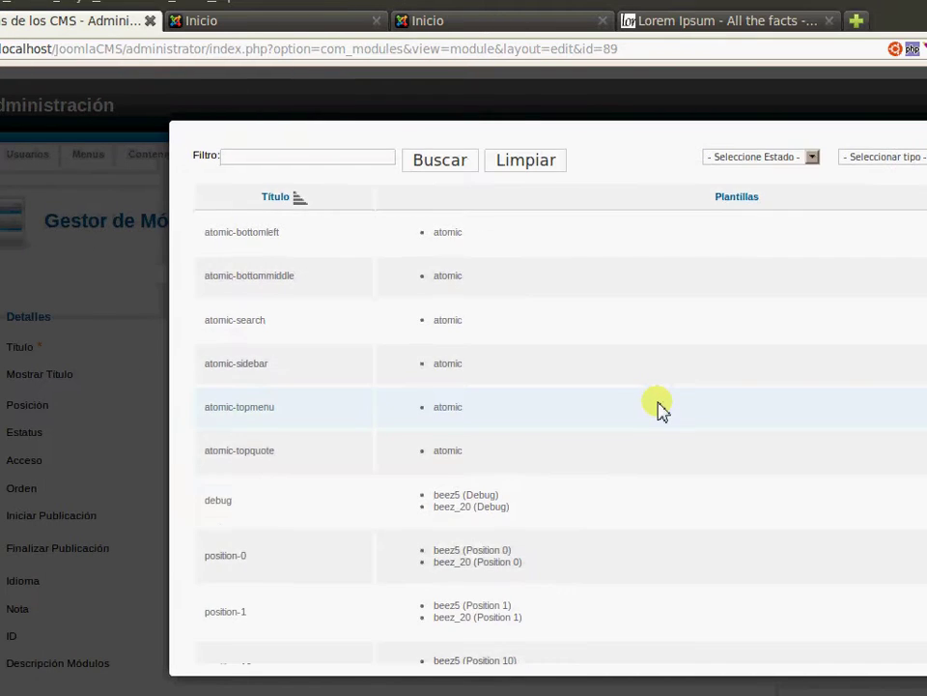
pyautogui.scroll(-4, 705, 406)
pyautogui.scroll(-8, 657, 406)
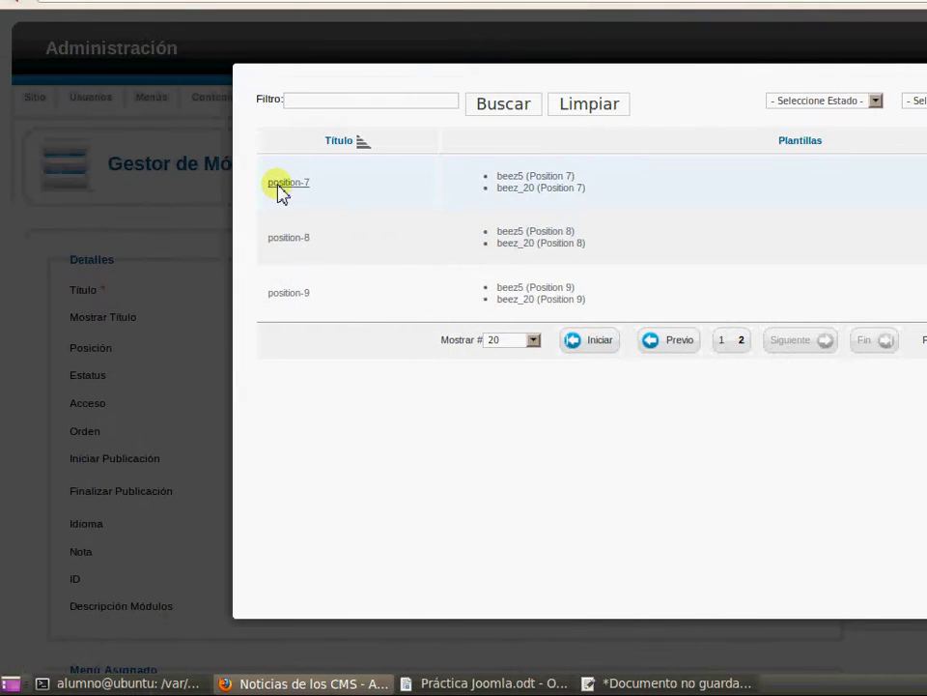
pyautogui.click(278, 184)
pyautogui.click(594, 182)
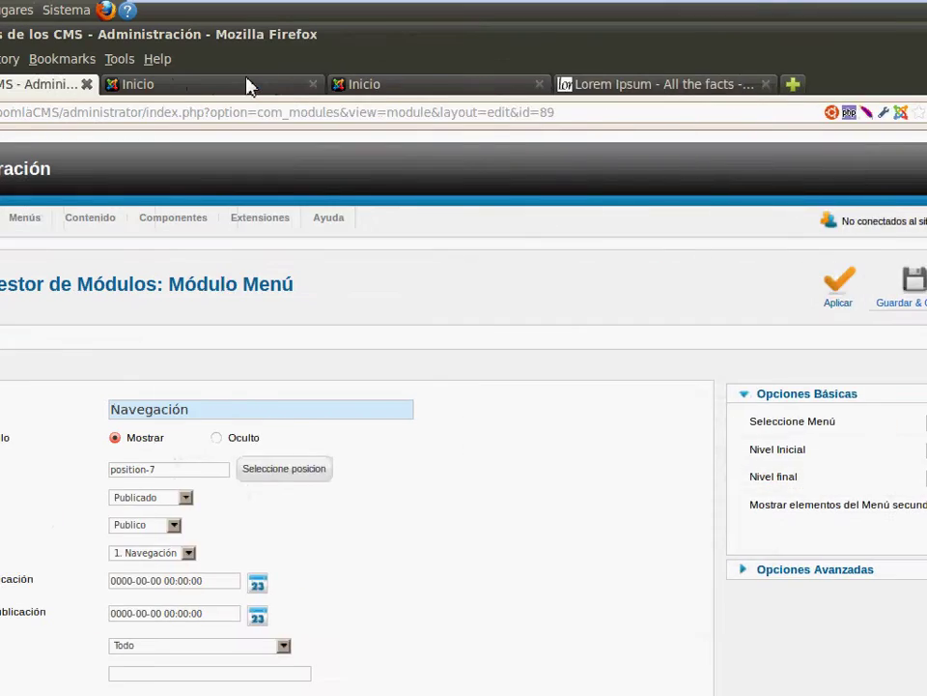
pyautogui.click(241, 85)
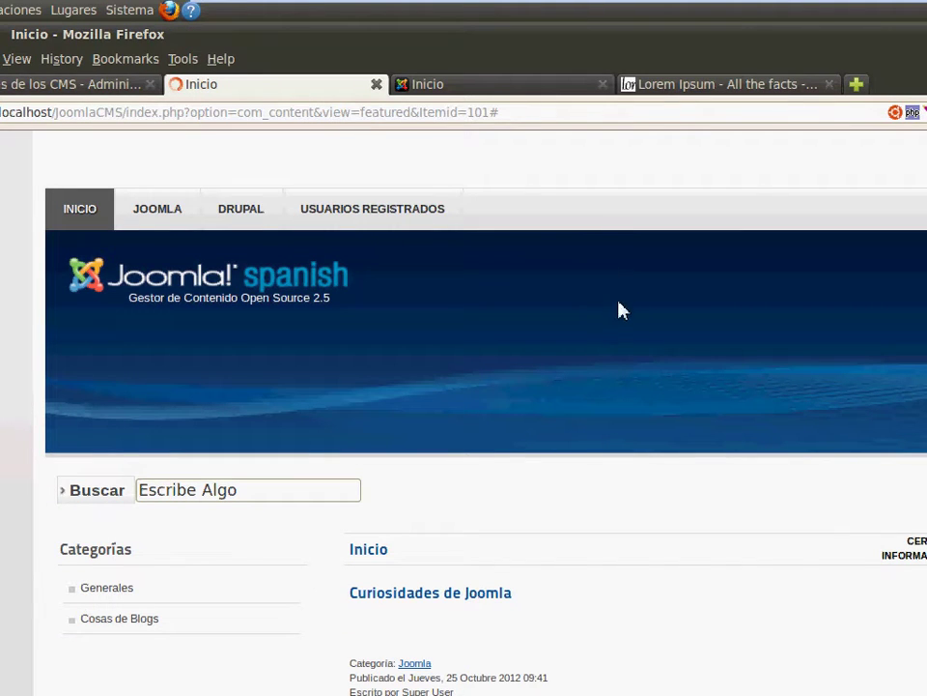
# Scroll down the home page to the Curiosidades de Joomla article
pyautogui.scroll(-15, 642, 355)
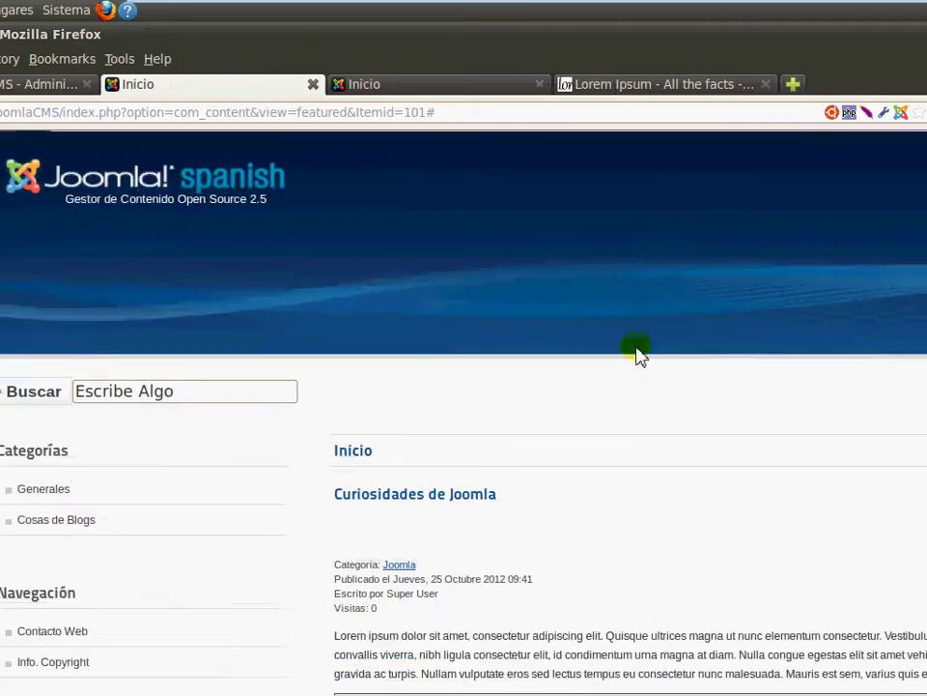
pyautogui.scroll(-3, 637, 367)
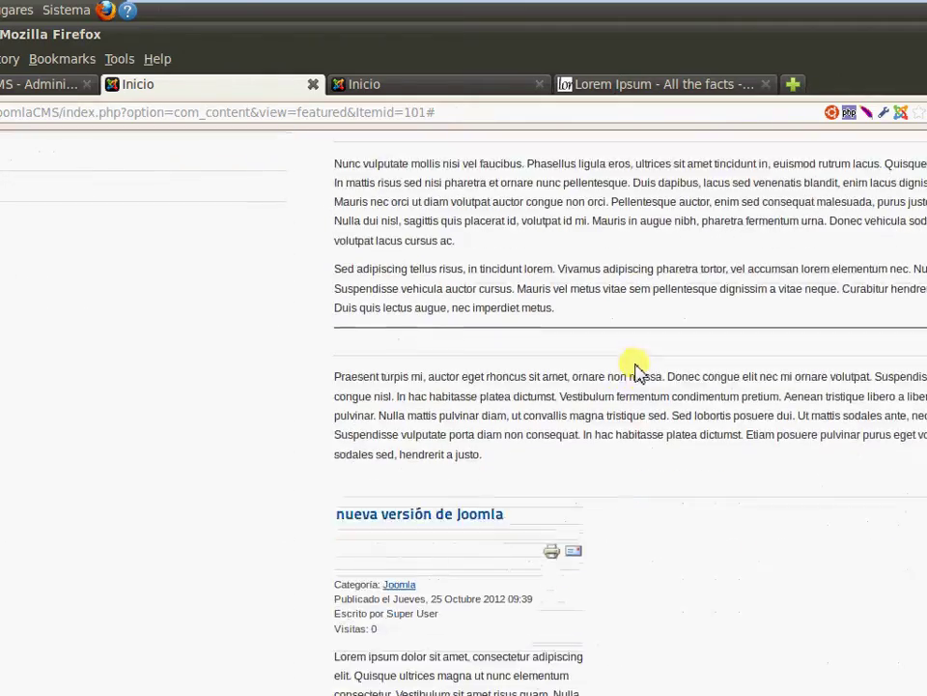
pyautogui.moveTo(918, 271); pyautogui.dragTo(913, 134)
pyautogui.scroll(-8, 16, 594)
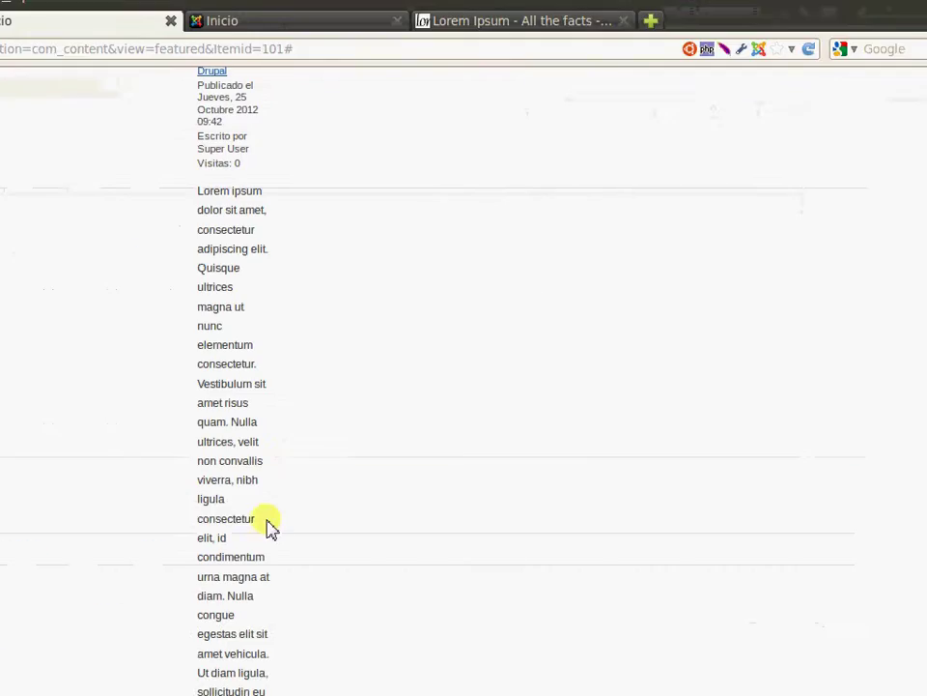
pyautogui.moveTo(905, 201); pyautogui.dragTo(918, 140)
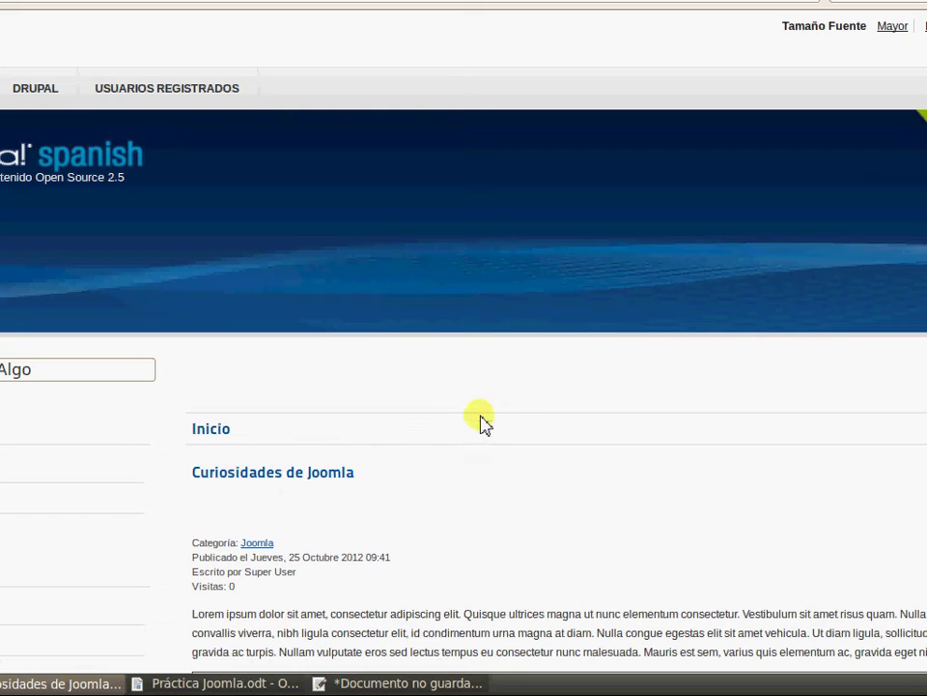
pyautogui.scroll(-5, 534, 391)
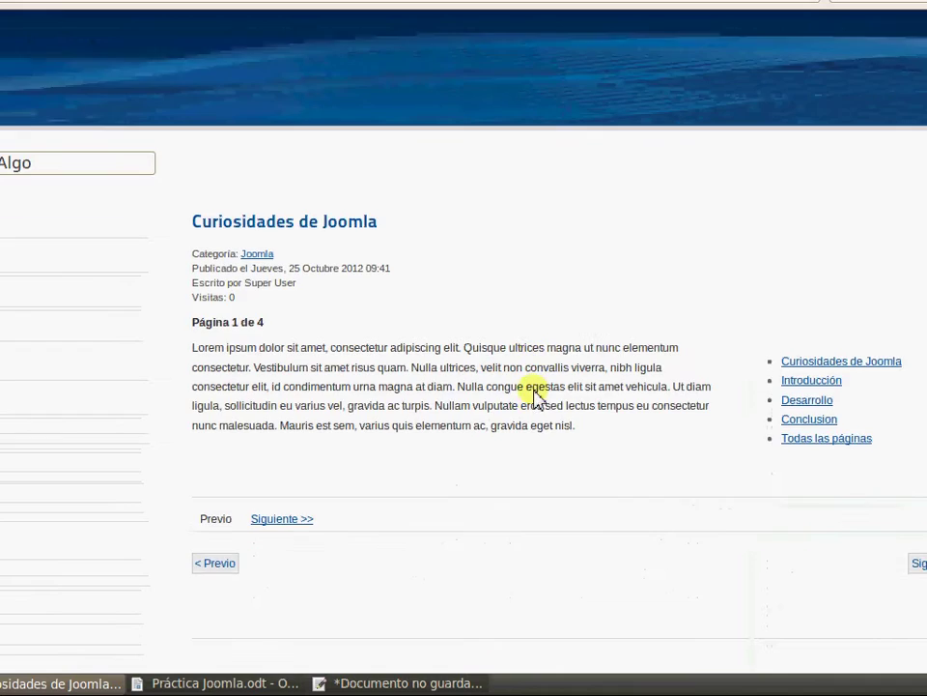
pyautogui.tripleClick(275, 130)
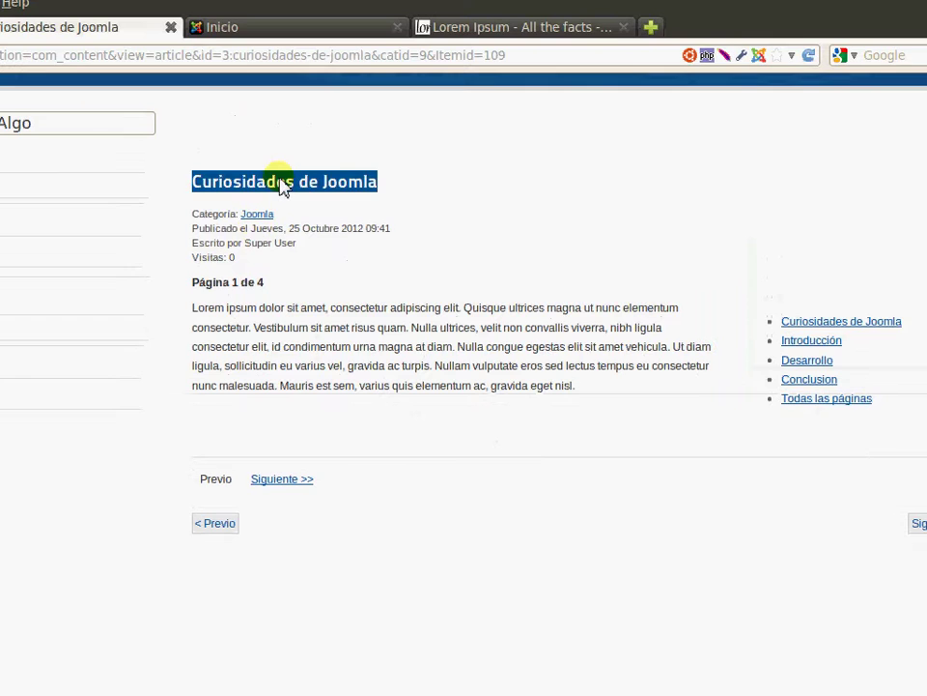
pyautogui.click(216, 238)
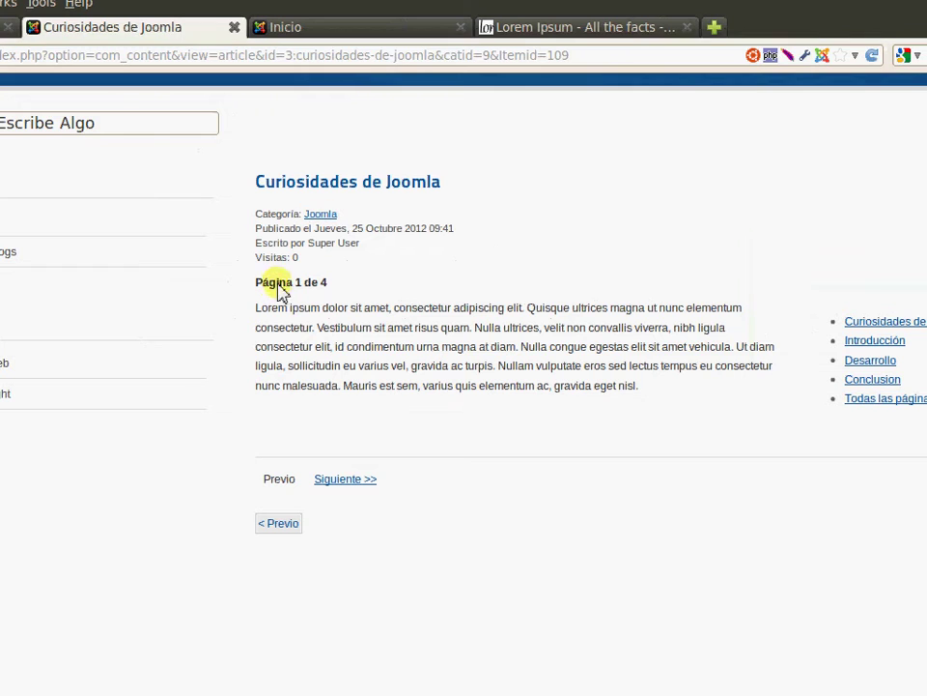
# Page through Curiosidades de Joomla to its Introducción and Desarrollo pages
pyautogui.click(350, 481)
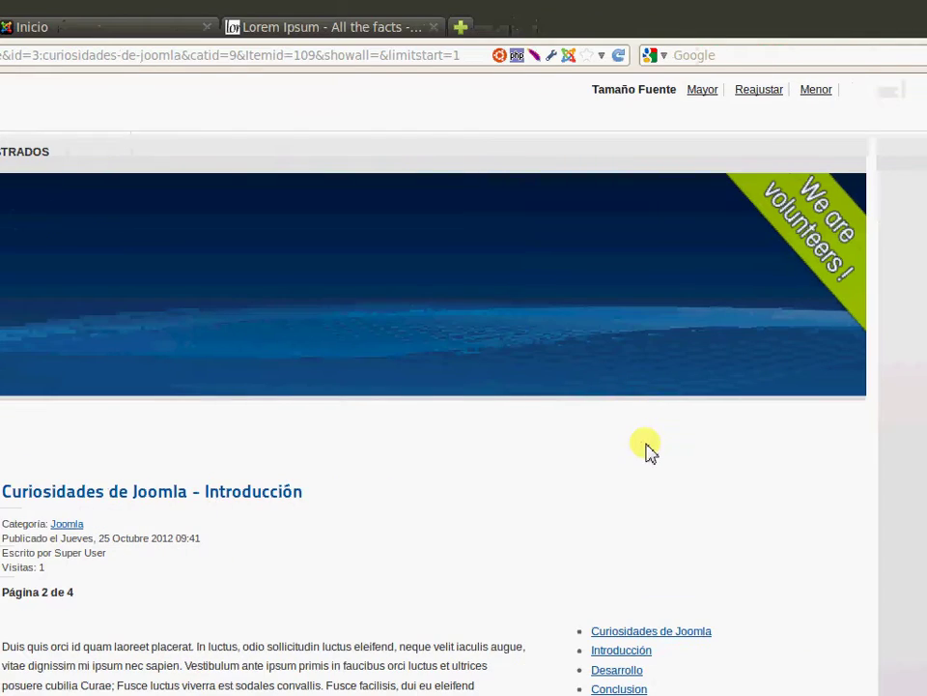
pyautogui.scroll(-4, 899, 450)
pyautogui.click(893, 482)
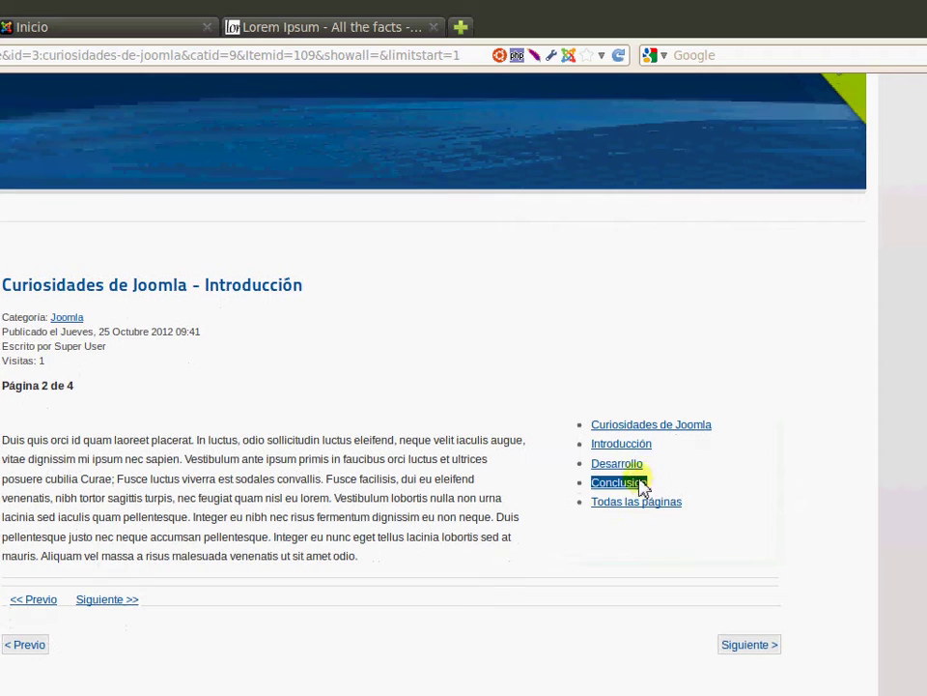
pyautogui.click(629, 443)
pyautogui.click(626, 464)
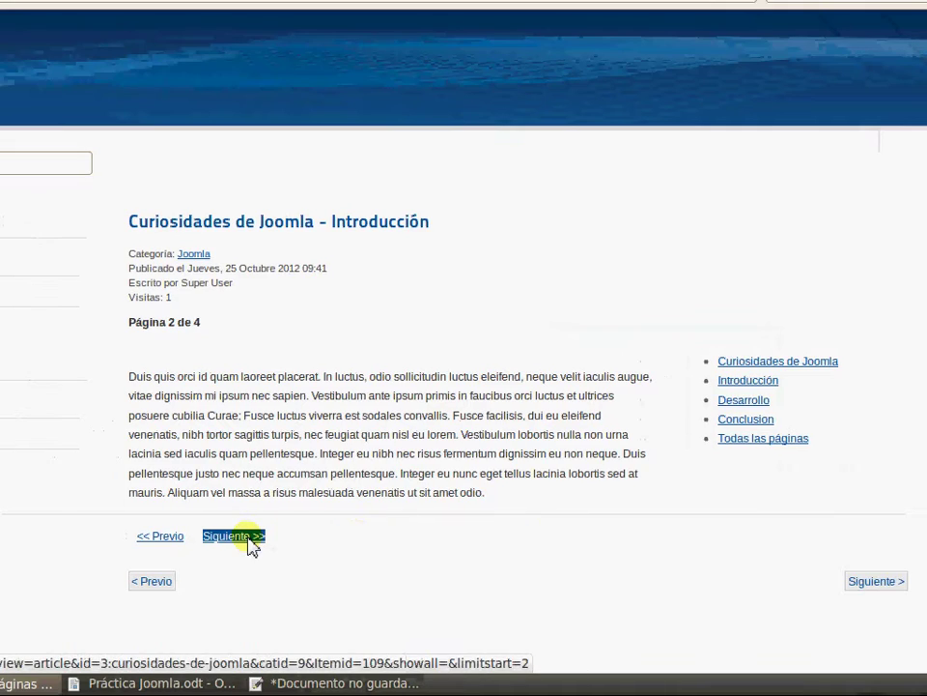
pyautogui.click(386, 544)
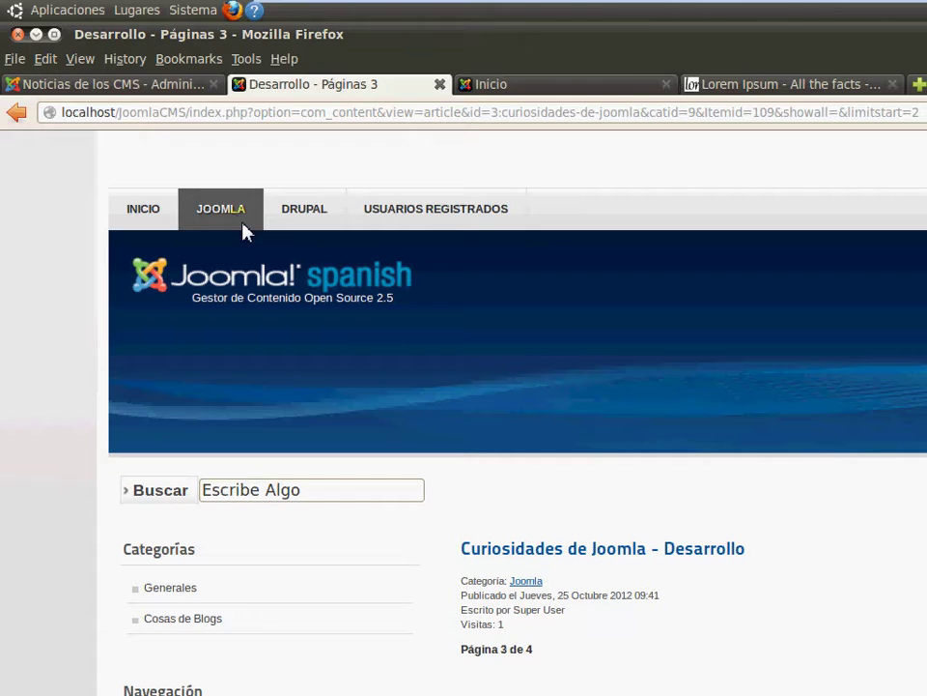
# Return to the INICIO home page and scroll to the nueva versión de Joomla article
pyautogui.click(130, 209)
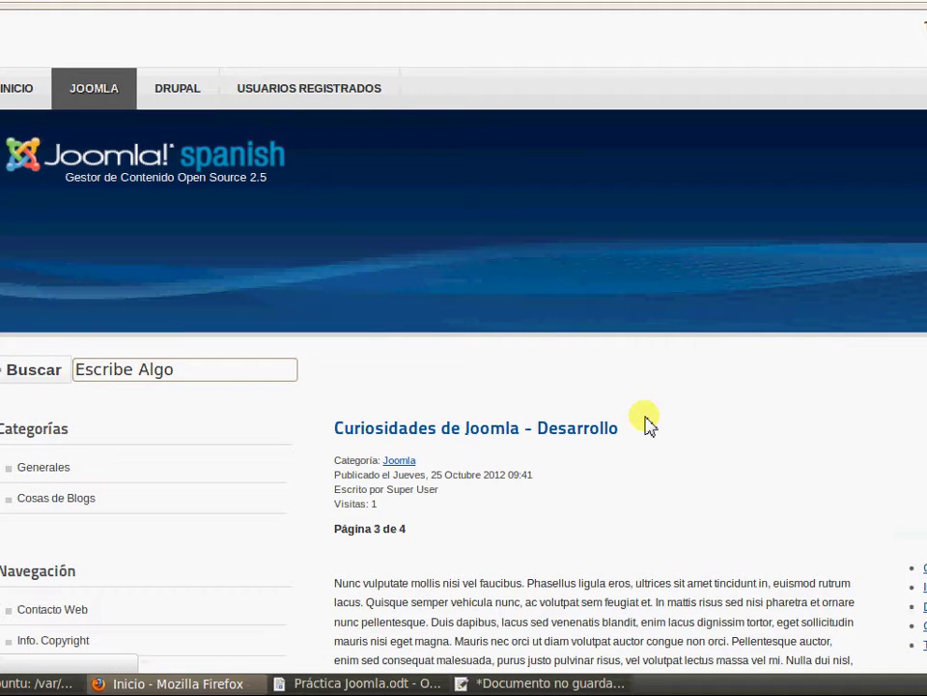
pyautogui.scroll(-10, 921, 473)
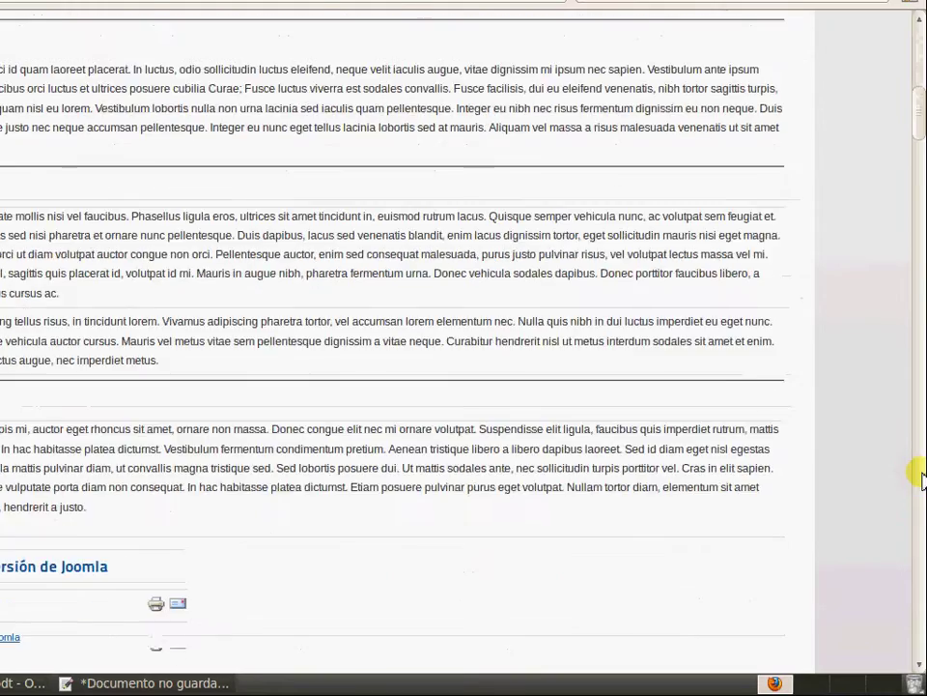
pyautogui.scroll(-5, 920, 474)
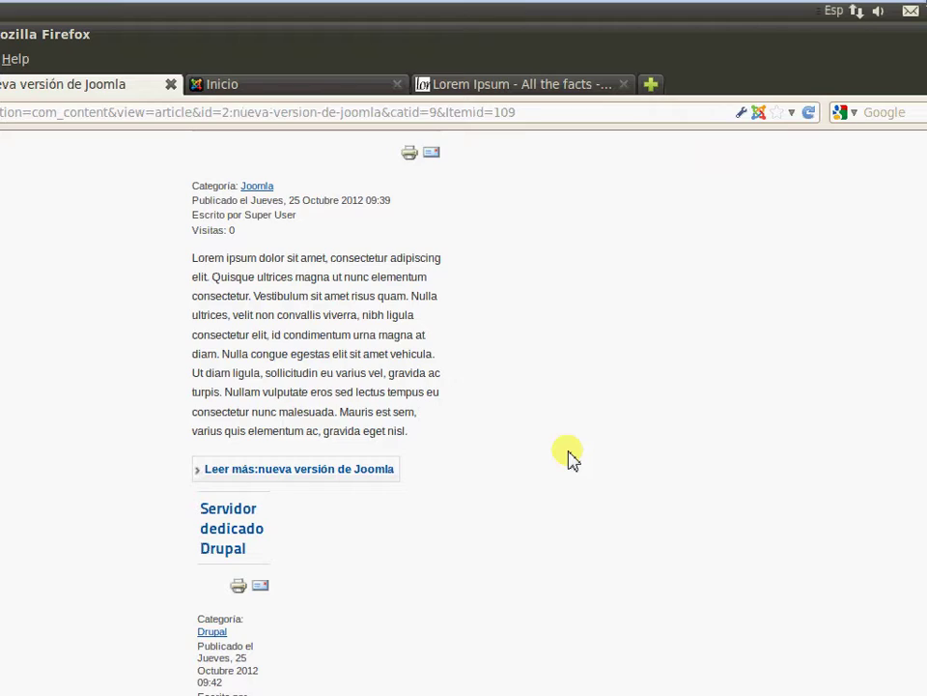
pyautogui.scroll(-6, 654, 492)
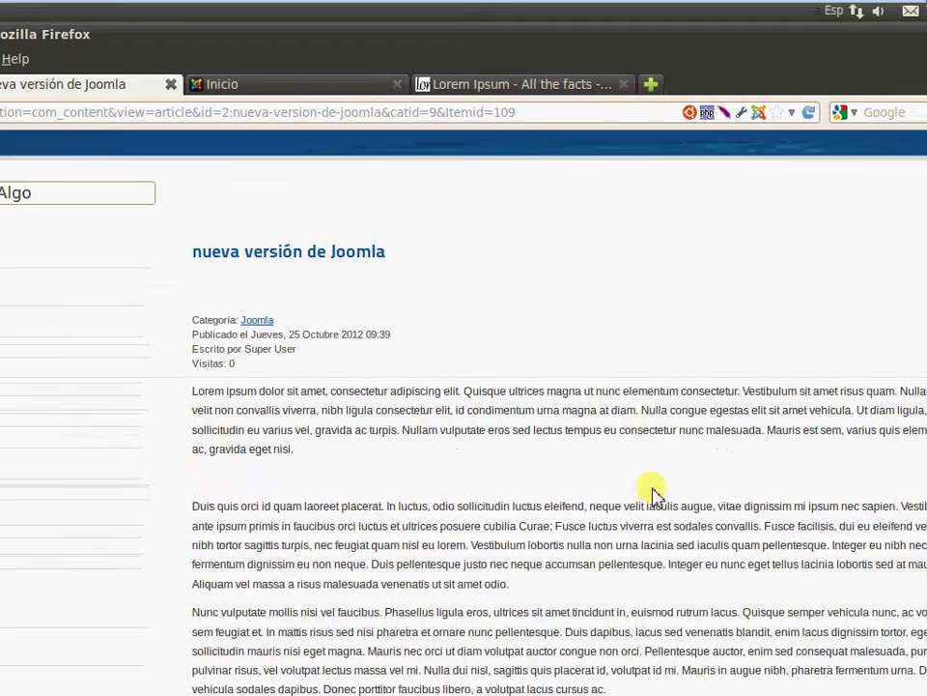
pyautogui.scroll(6, 393, 335)
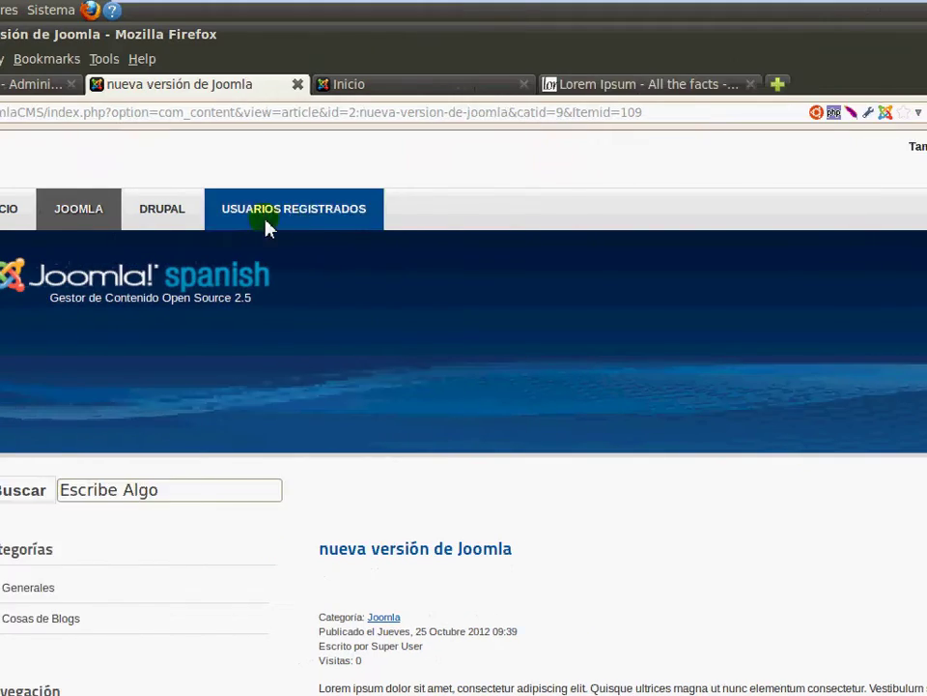
# Open the JOOMLA menu item's list of category articles, starting with 10 plantillas de joomla
pyautogui.click(218, 221)
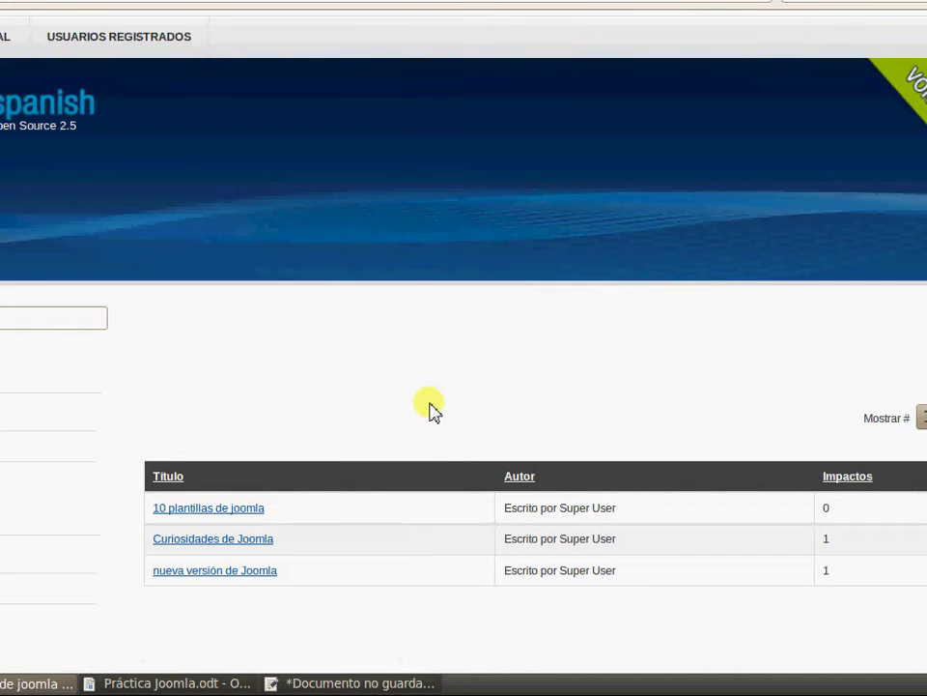
pyautogui.scroll(-8, 617, 354)
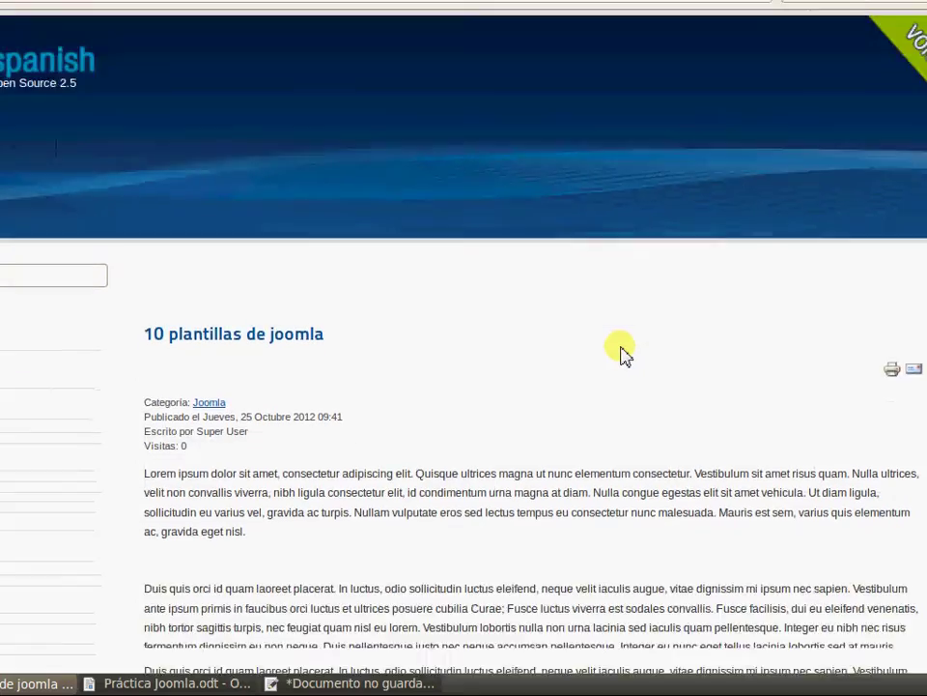
pyautogui.scroll(6, 579, 319)
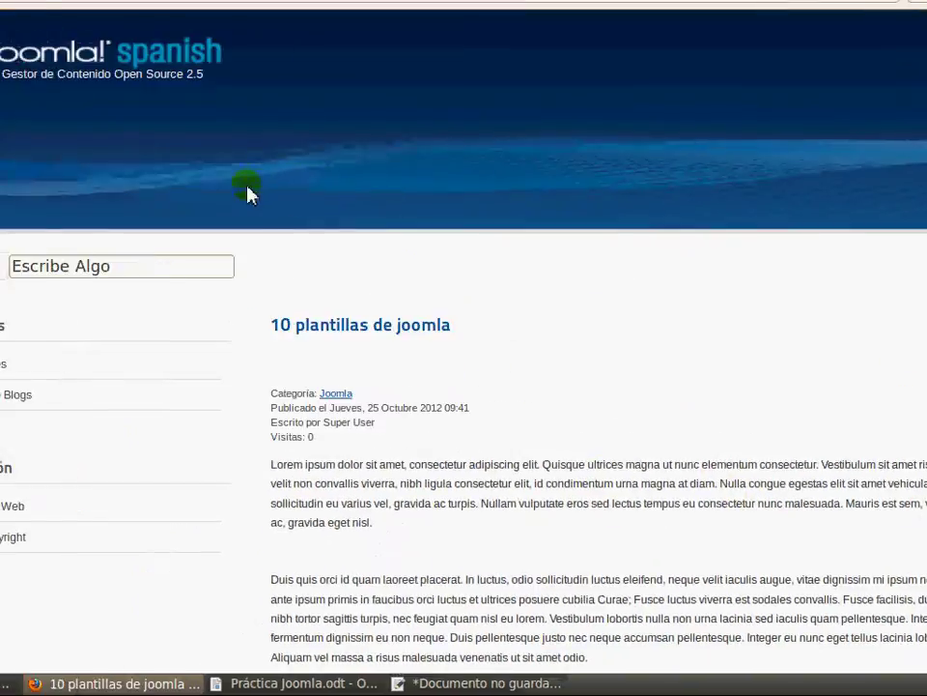
# Browse Generales and its Joomla subcategory blog listing the three Joomla articles
pyautogui.click(177, 368)
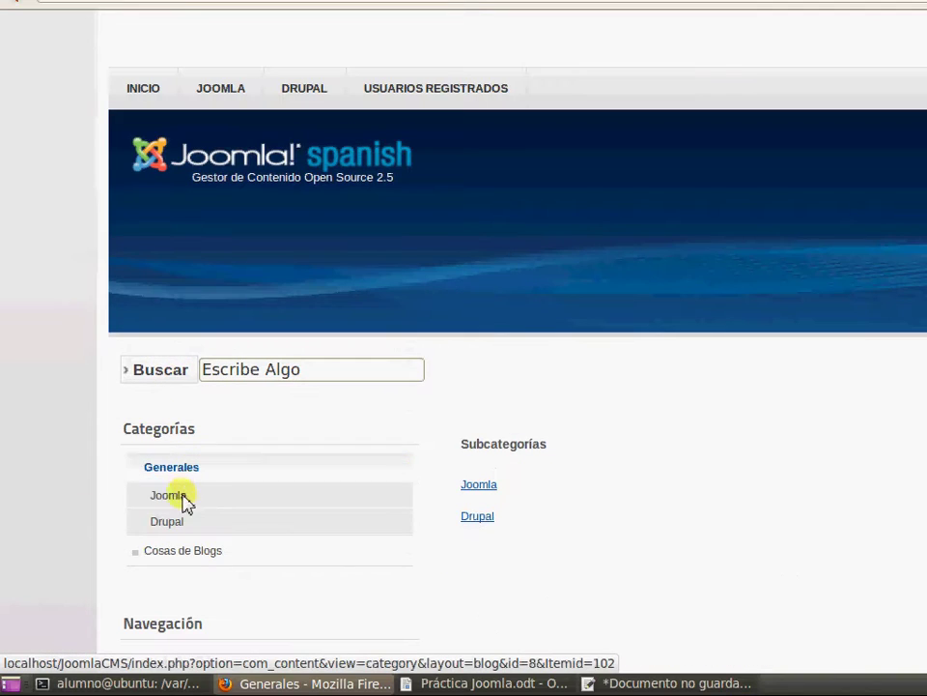
pyautogui.click(185, 494)
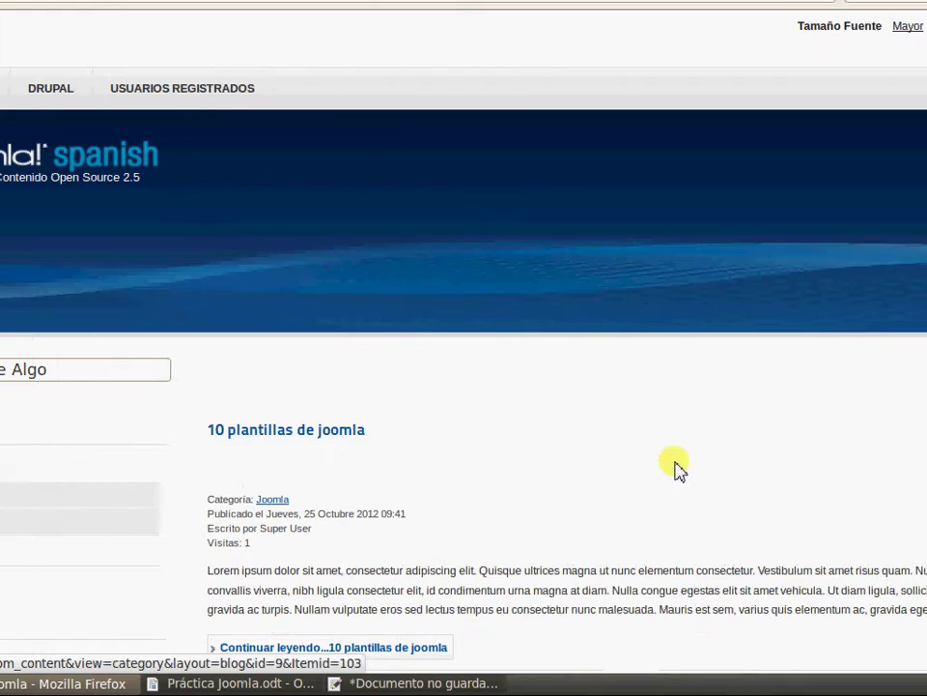
pyautogui.scroll(-10, 657, 464)
pyautogui.scroll(-5, 630, 428)
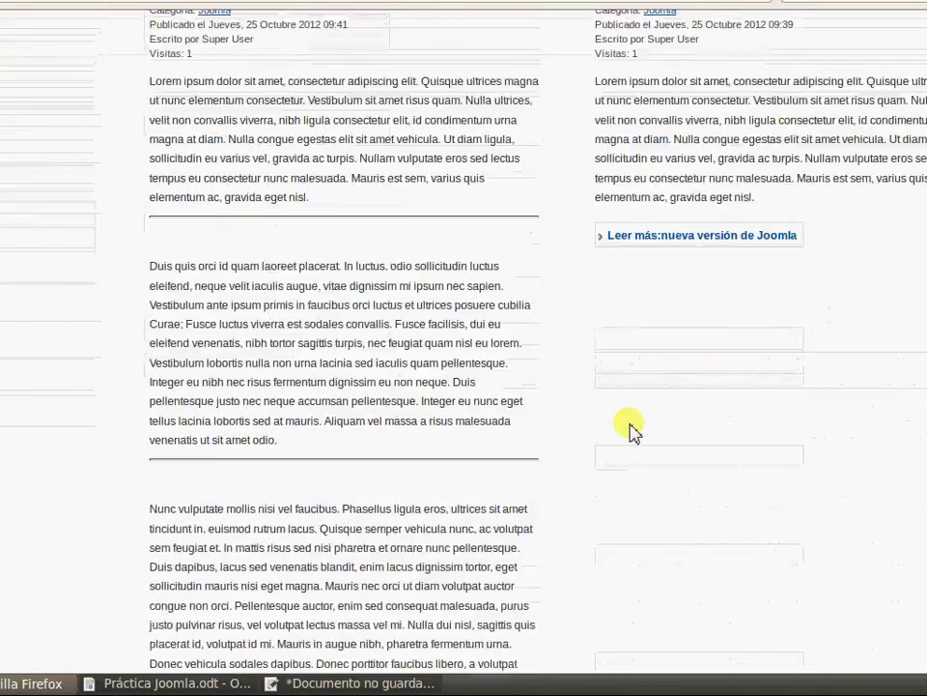
pyautogui.scroll(6, 628, 428)
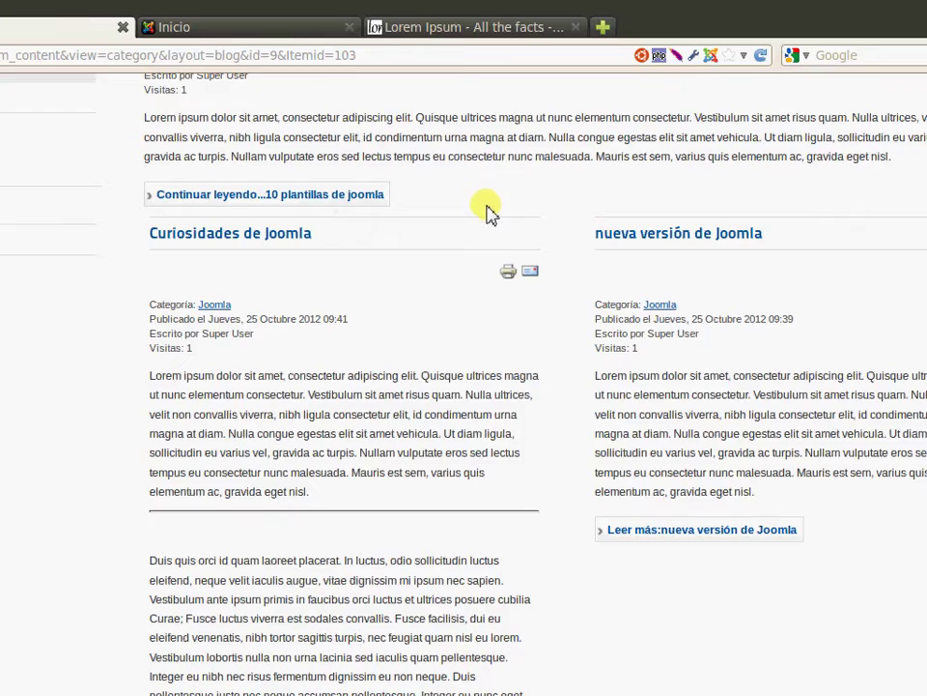
pyautogui.scroll(-15, 488, 211)
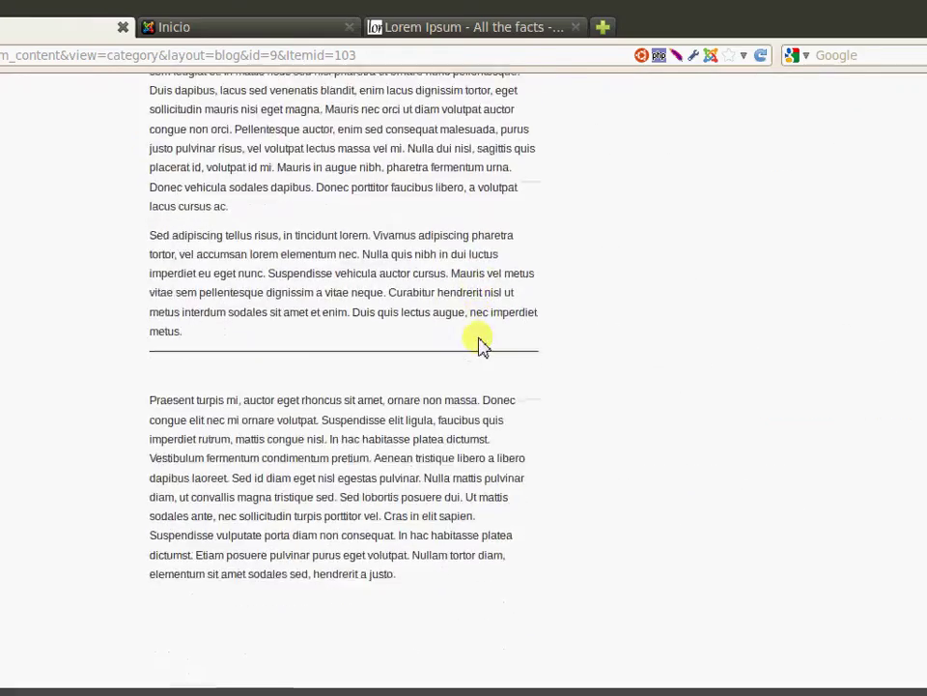
pyautogui.scroll(15, 483, 343)
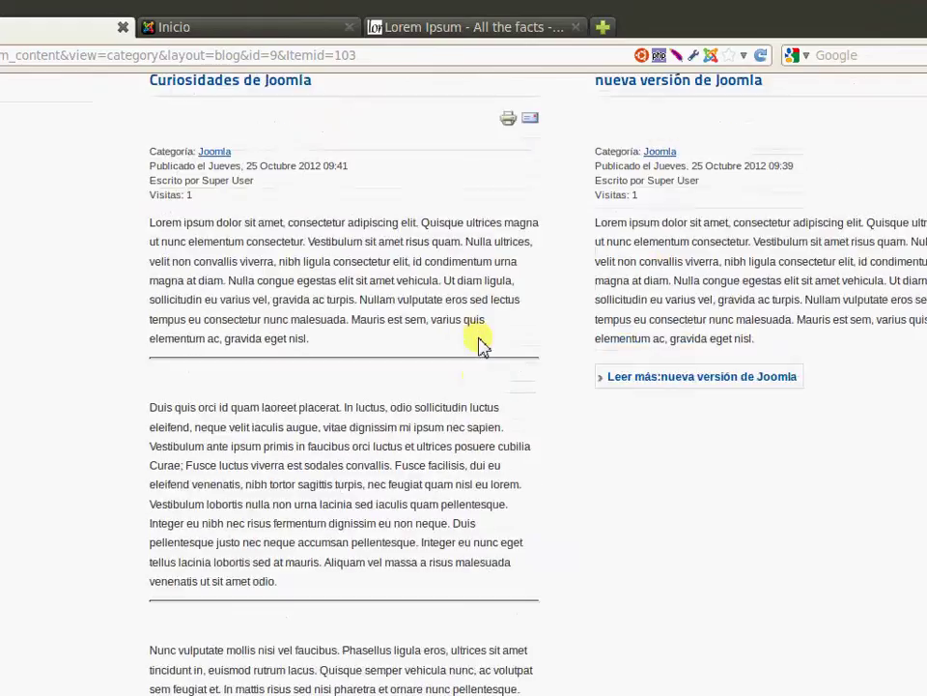
pyautogui.scroll(3, 483, 343)
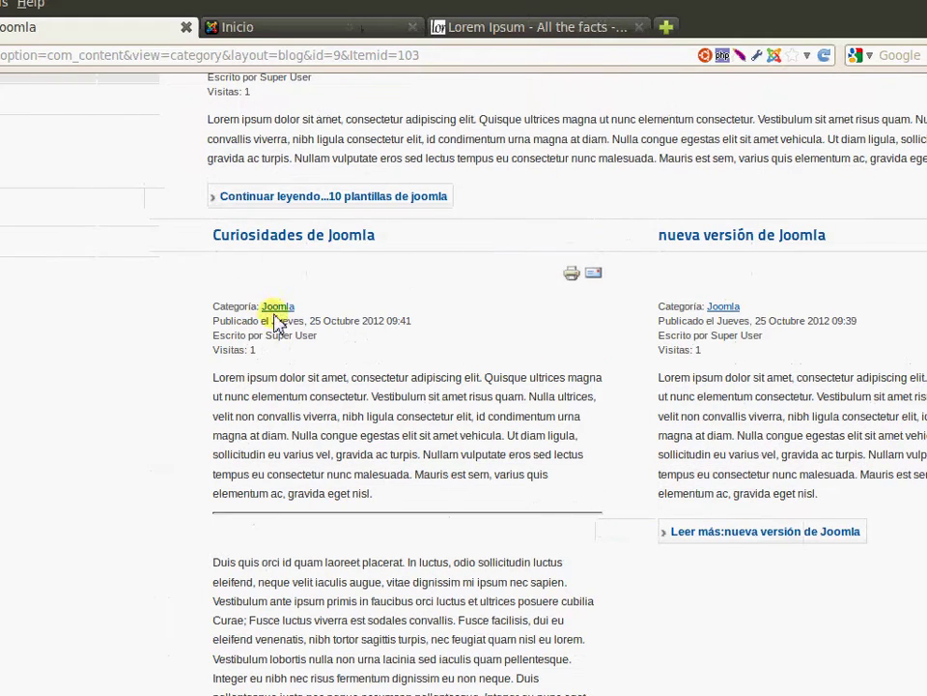
pyautogui.tripleClick(306, 242)
pyautogui.click(298, 363)
pyautogui.click(429, 479)
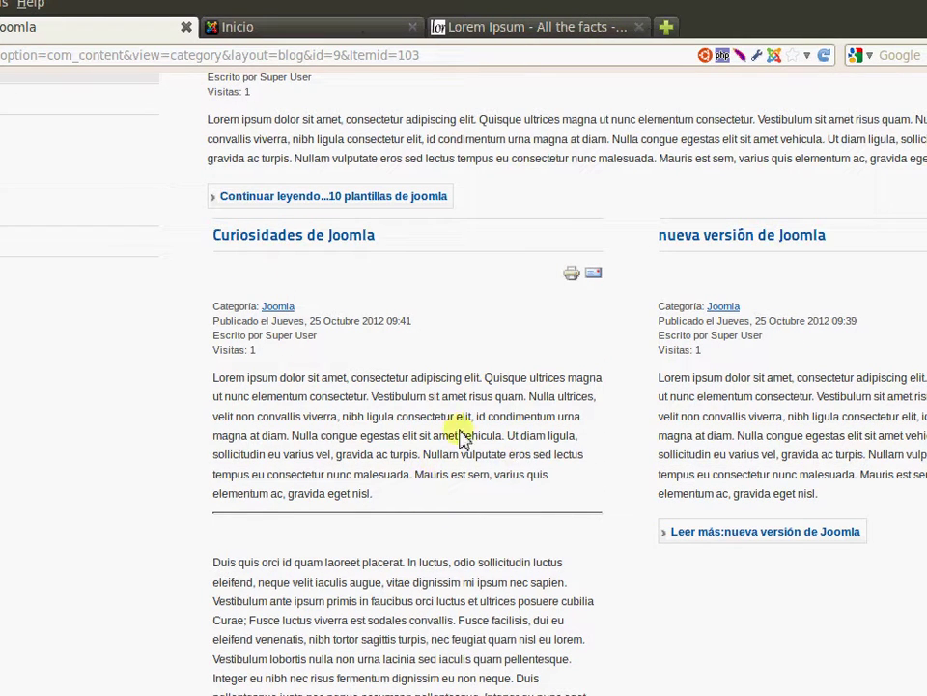
pyautogui.scroll(10, 441, 386)
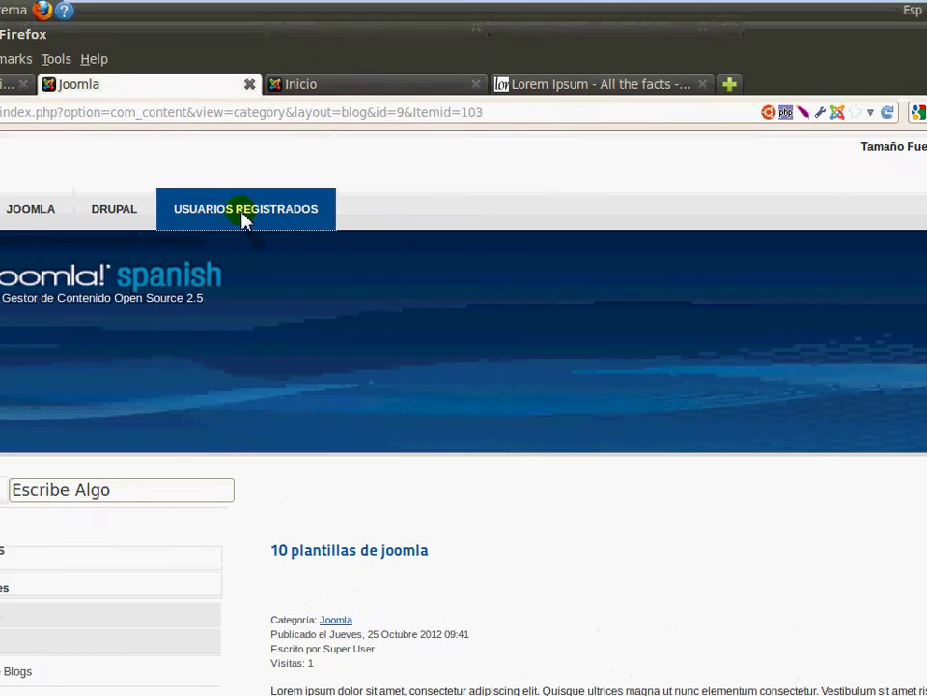
# Log in on the Usuarios Registrados page with the Super User's username and password
pyautogui.click(178, 161)
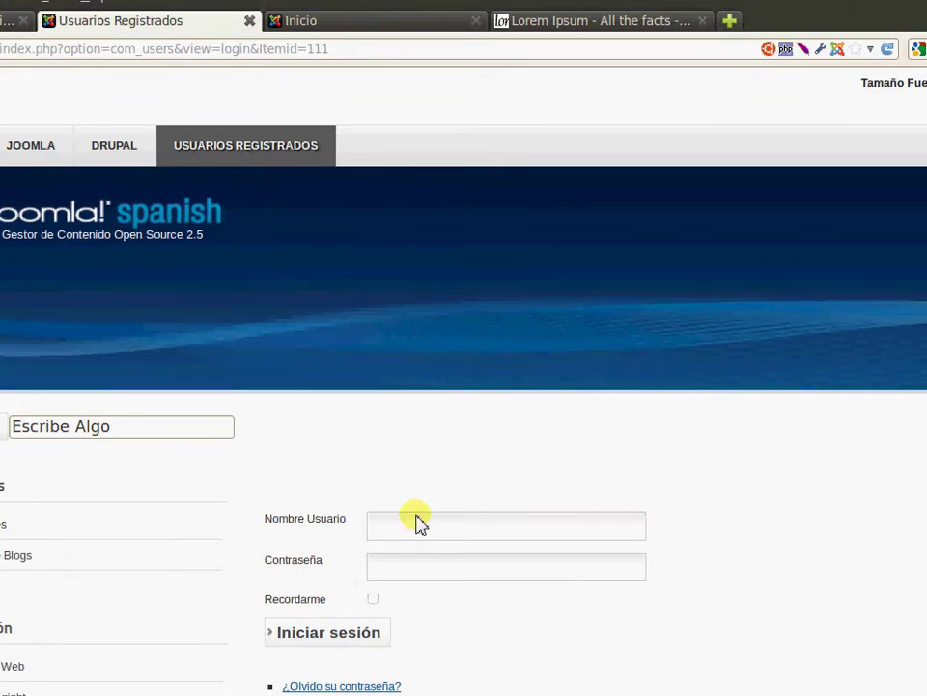
pyautogui.click(419, 596)
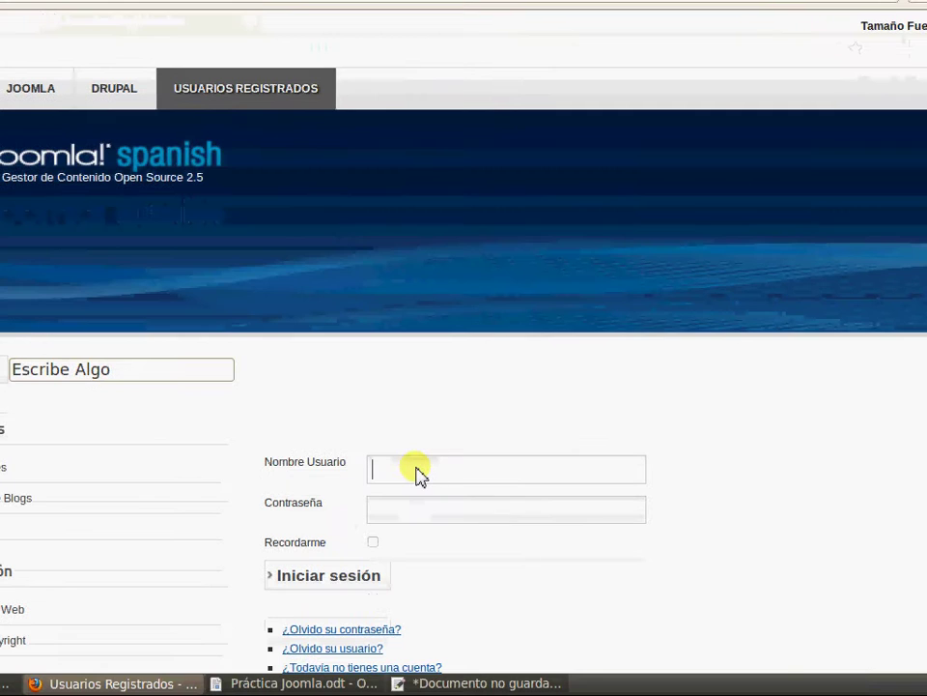
pyautogui.press('Tab')
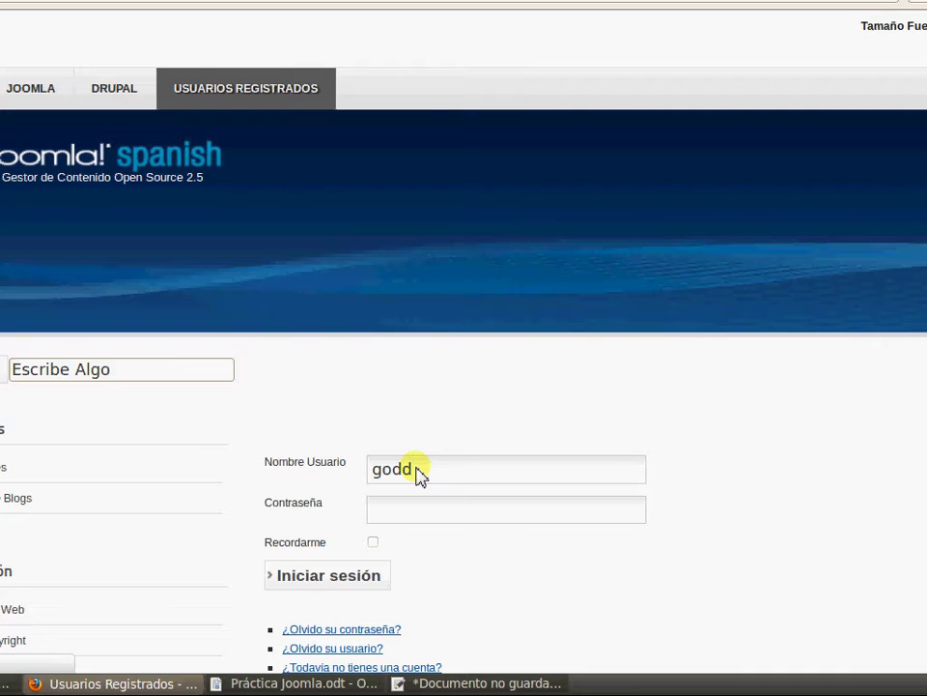
pyautogui.press('Return')
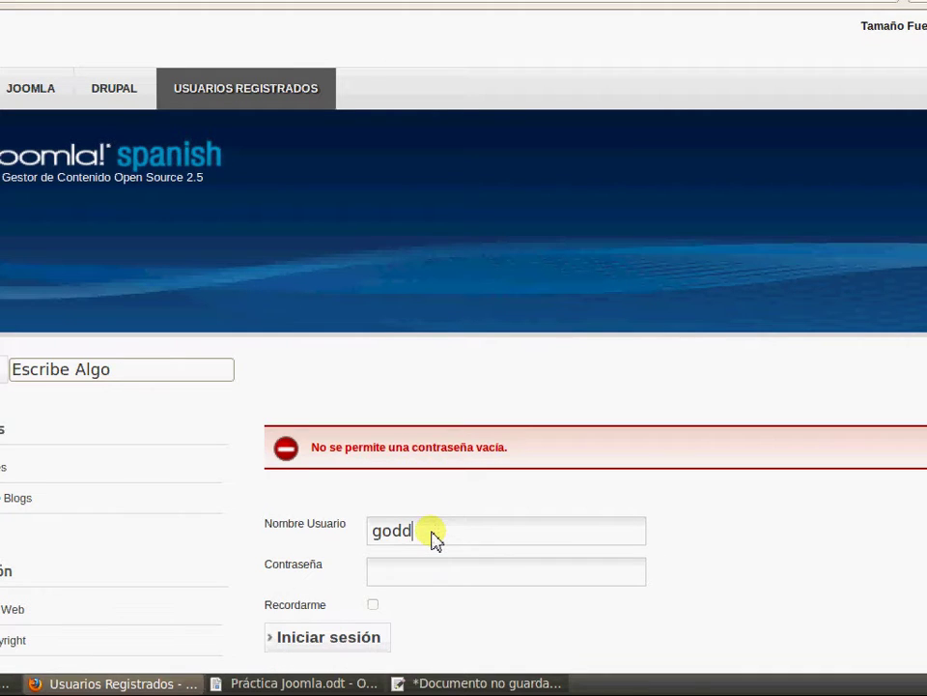
pyautogui.press('Tab')
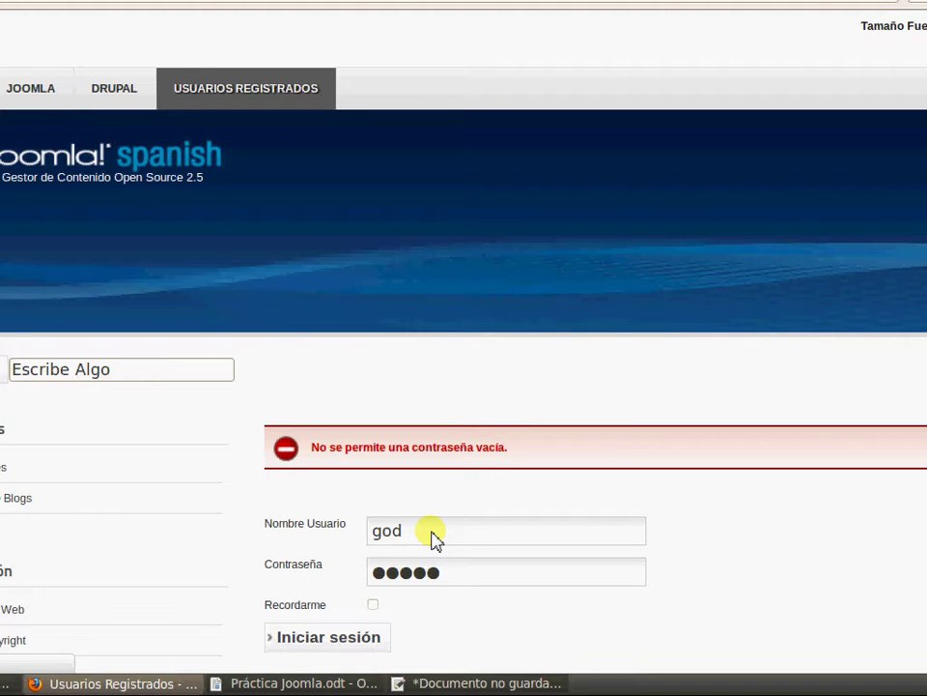
pyautogui.press('Return')
pyautogui.scroll(-2, 568, 406)
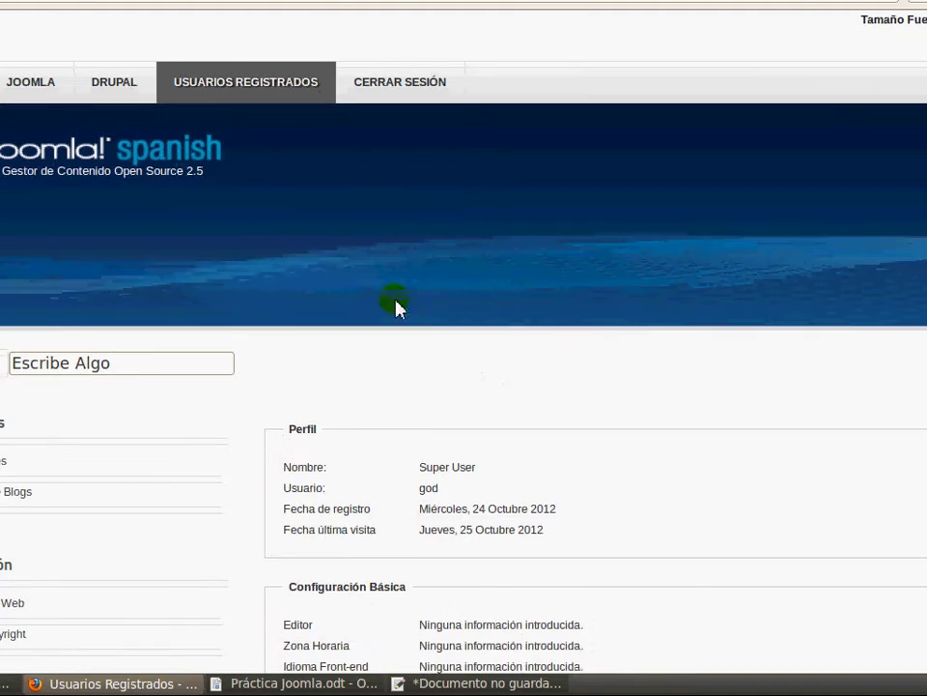
pyautogui.scroll(2, 46, 145)
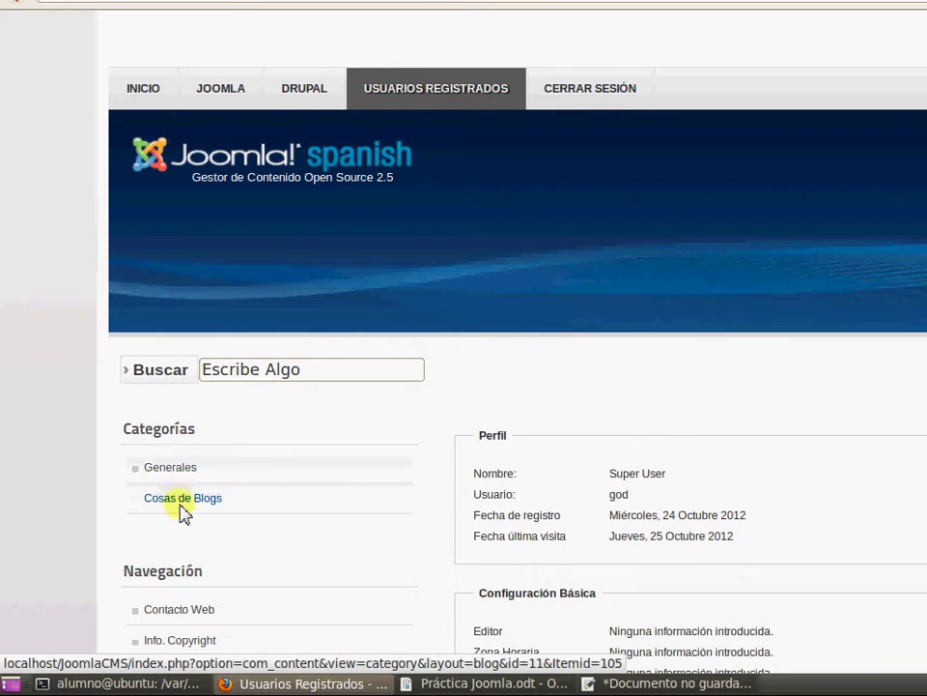
# Go through Generales and its Joomla subcategory to open Curiosidades de Joomla
pyautogui.click(184, 512)
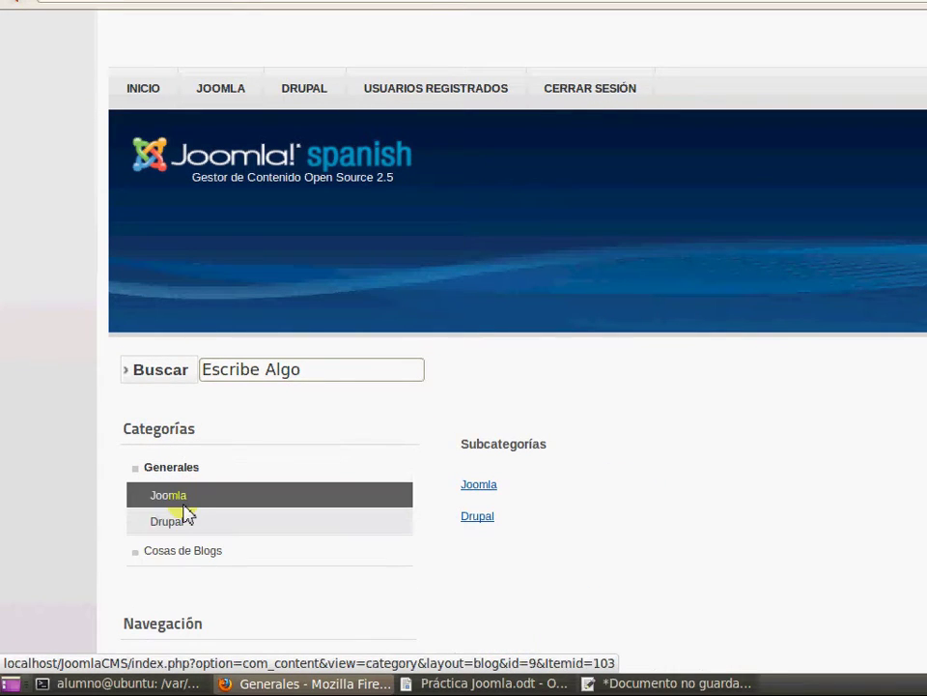
pyautogui.click(518, 483)
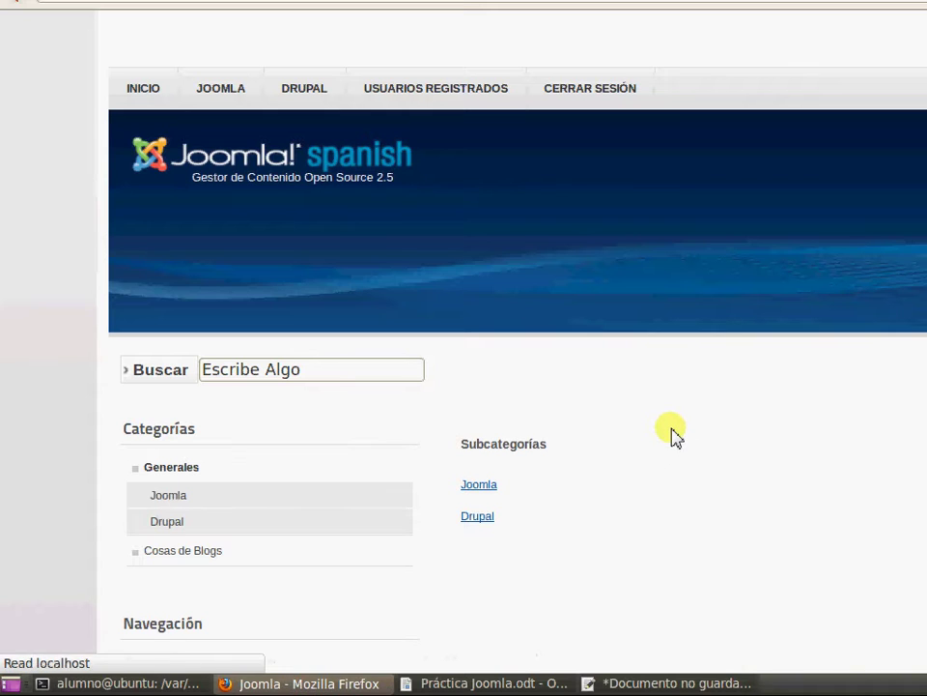
pyautogui.scroll(-5, 680, 431)
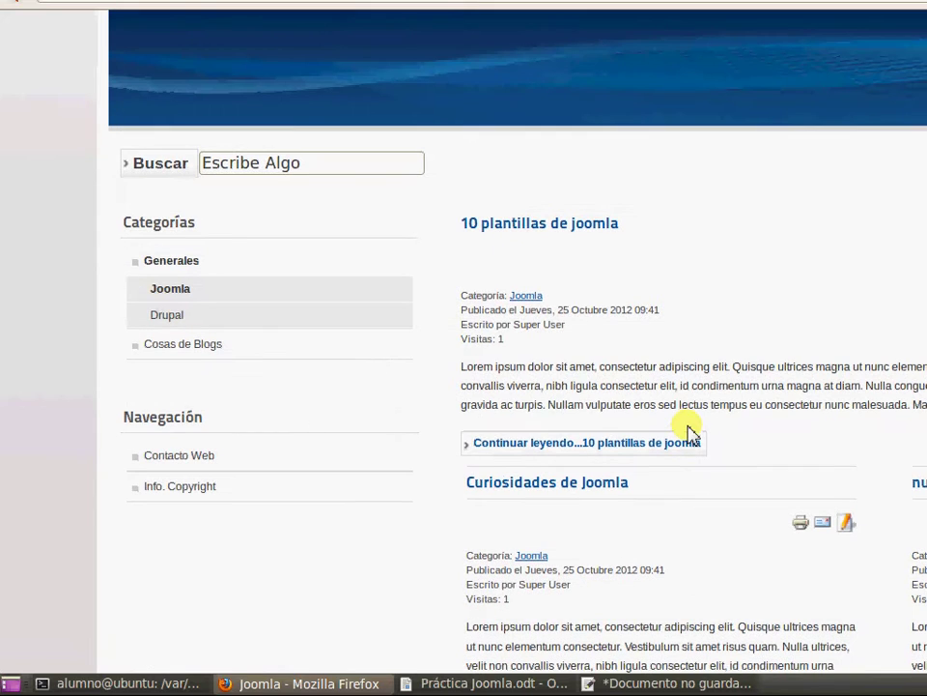
pyautogui.scroll(-4, 676, 429)
pyautogui.click(563, 287)
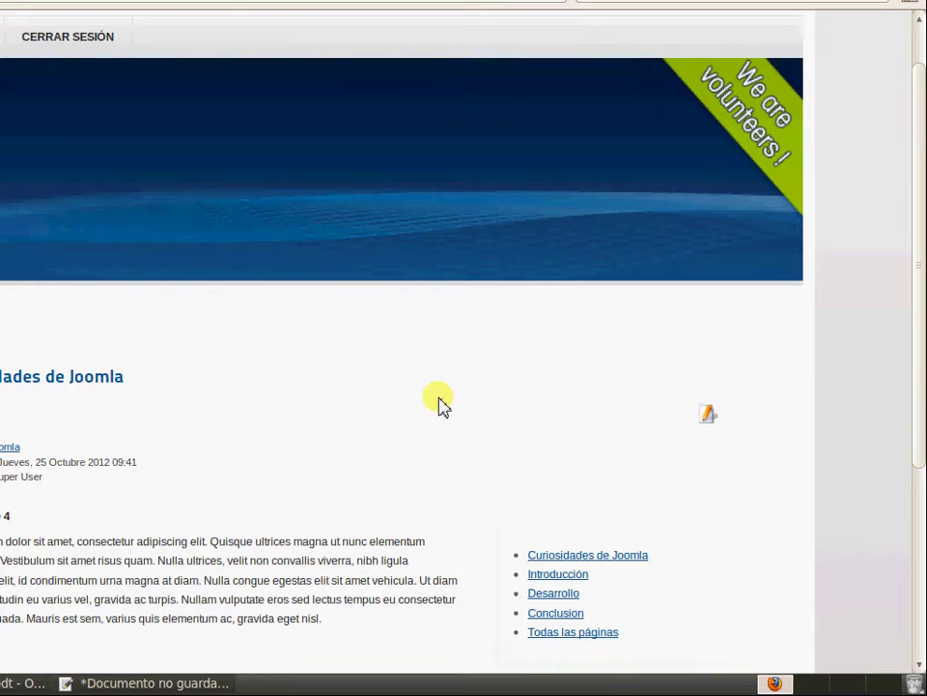
# Insert a Leer más read-more break after the first paragraph of Curiosidades de Joomla
pyautogui.scroll(-2, 404, 405)
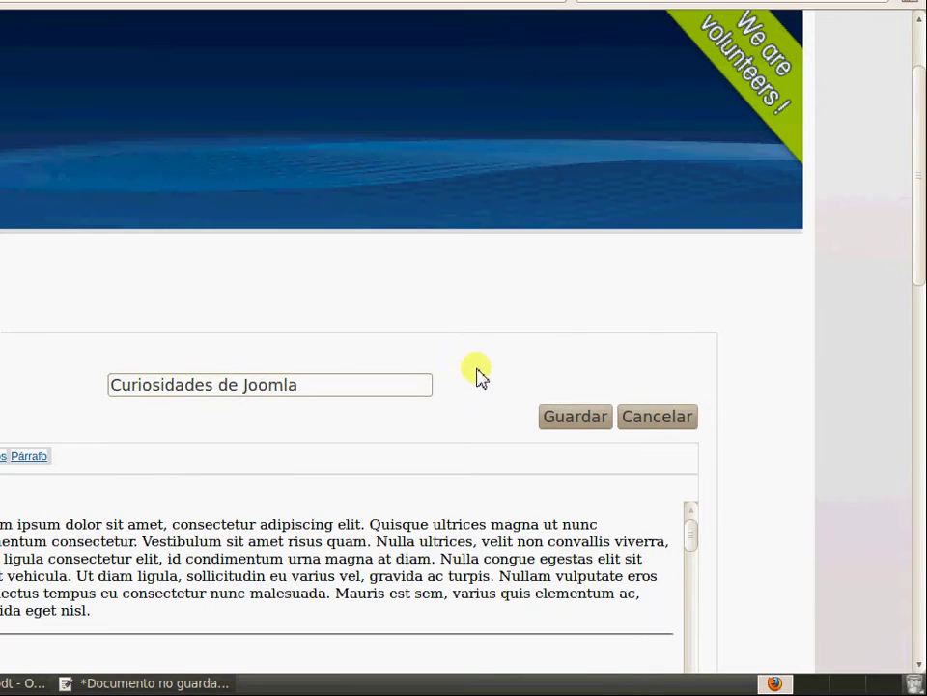
pyautogui.scroll(-7, 838, 335)
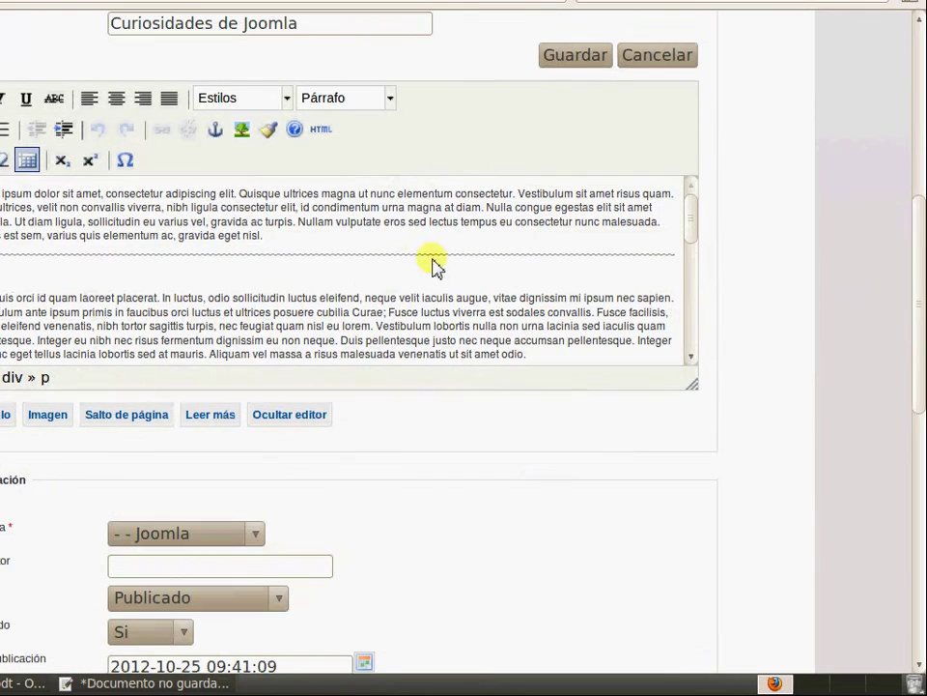
pyautogui.click(392, 247)
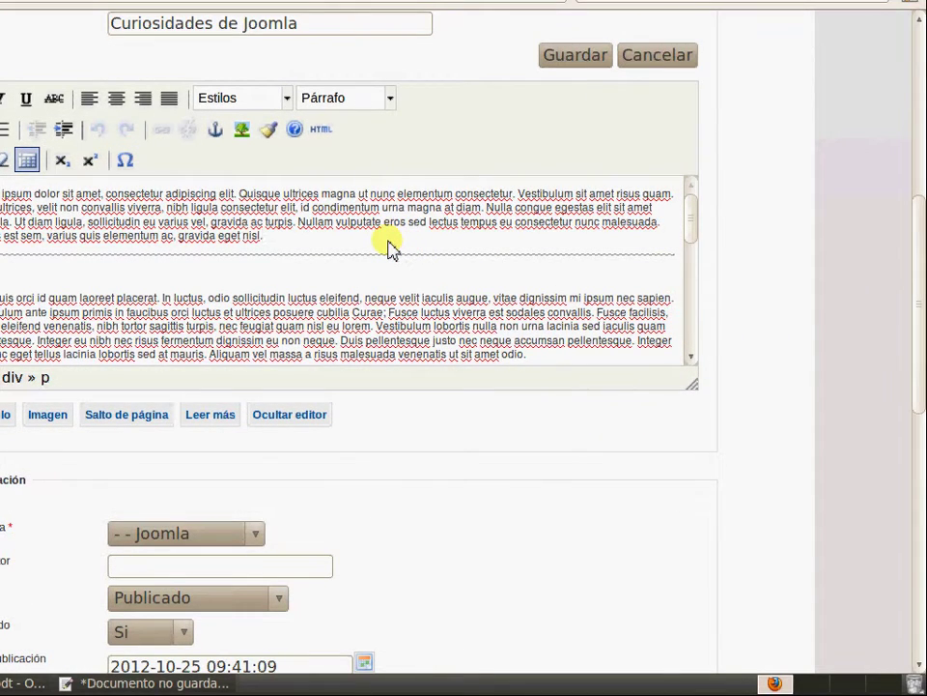
pyautogui.press('Return')
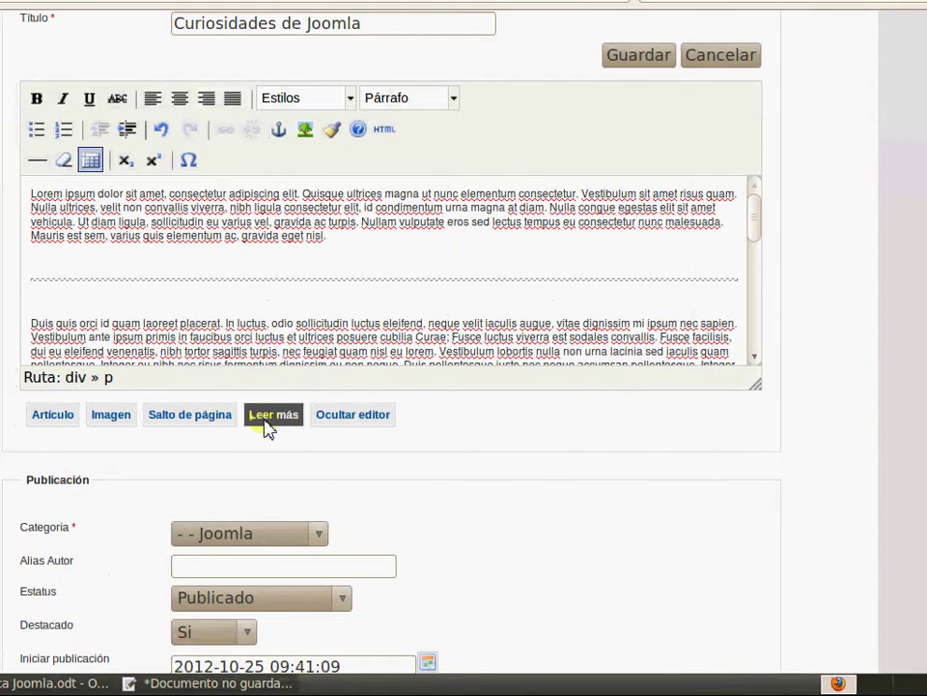
pyautogui.click(267, 422)
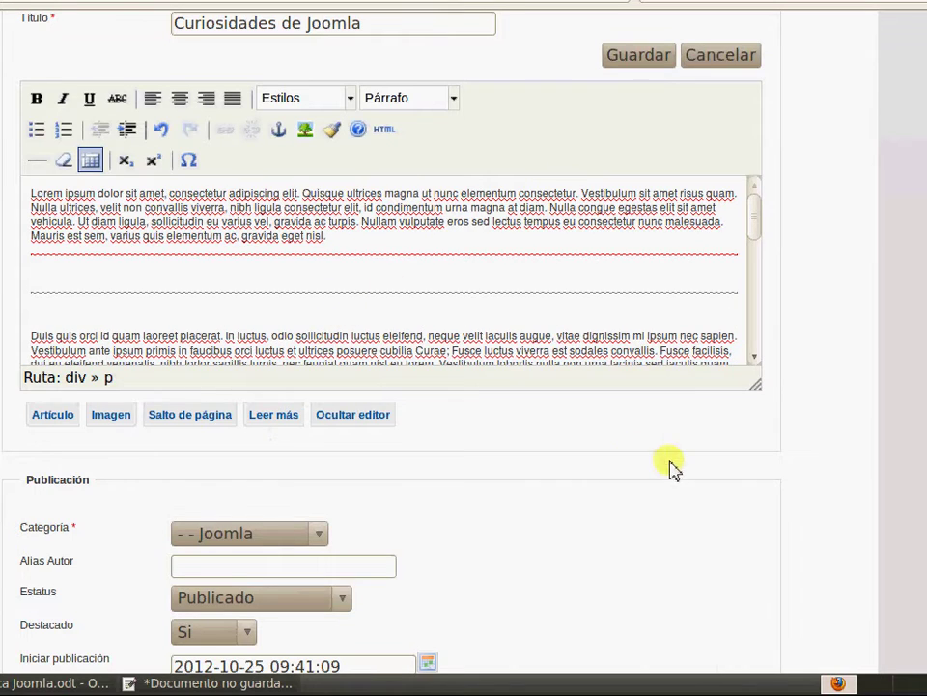
# Save the edited Curiosidades de Joomla article with Guardar
pyautogui.scroll(-5, 847, 352)
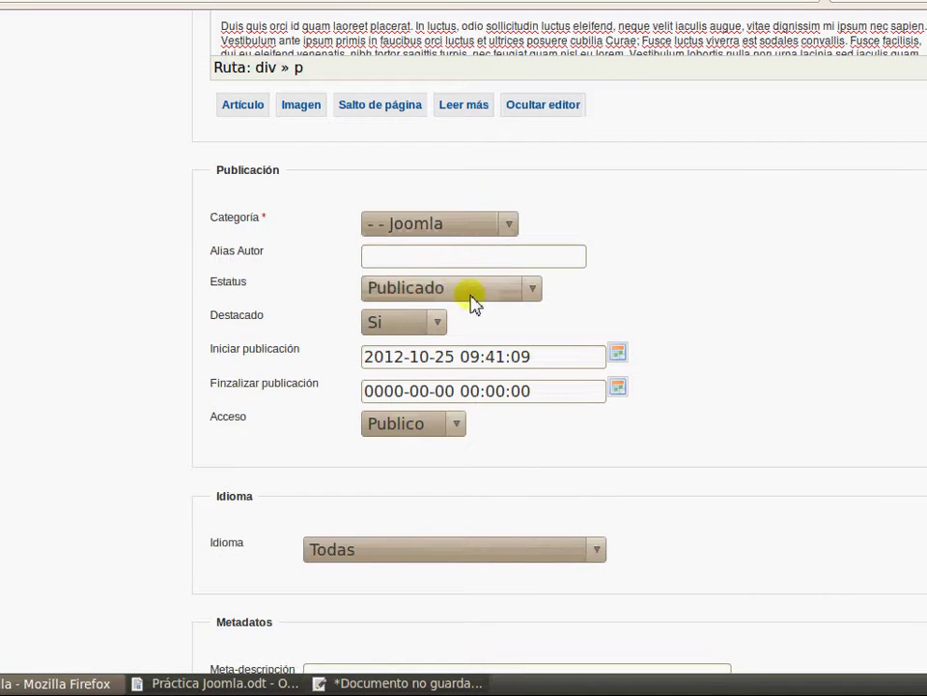
pyautogui.scroll(-5, 715, 338)
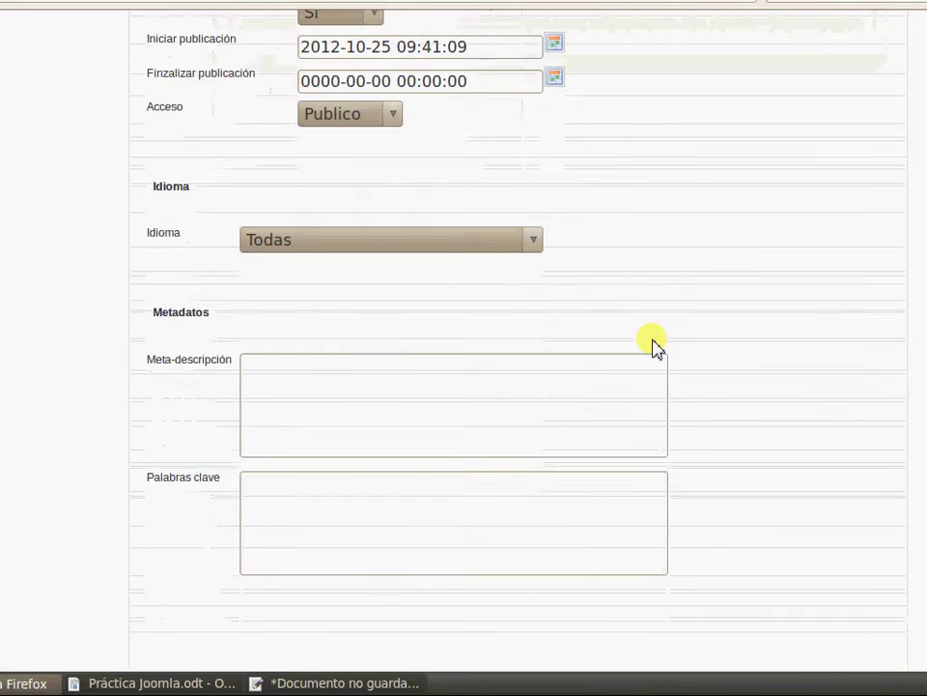
pyautogui.click(423, 368)
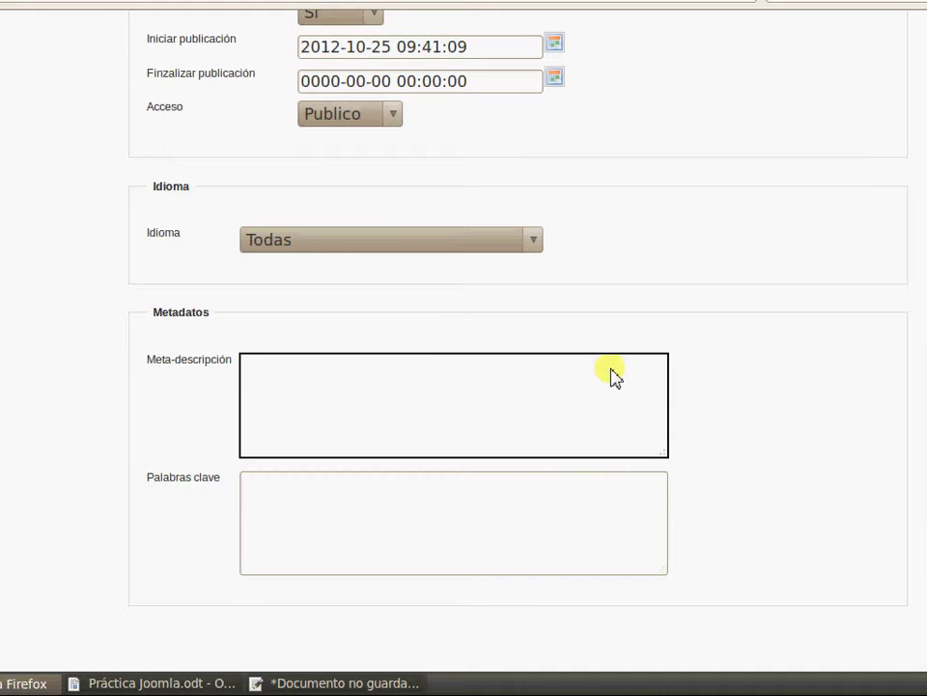
pyautogui.scroll(3, 794, 307)
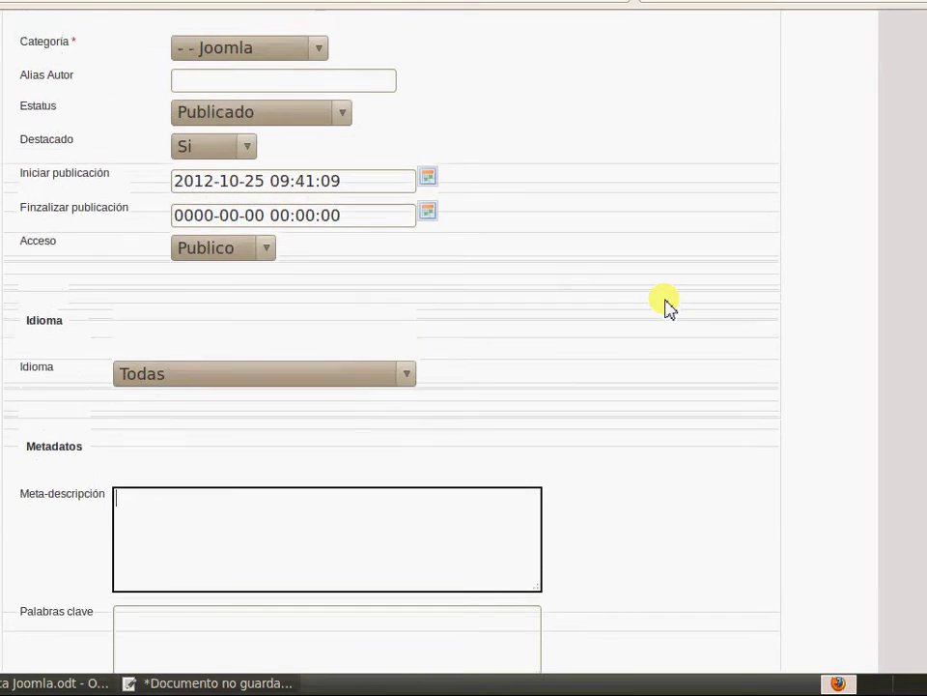
pyautogui.scroll(2, 686, 305)
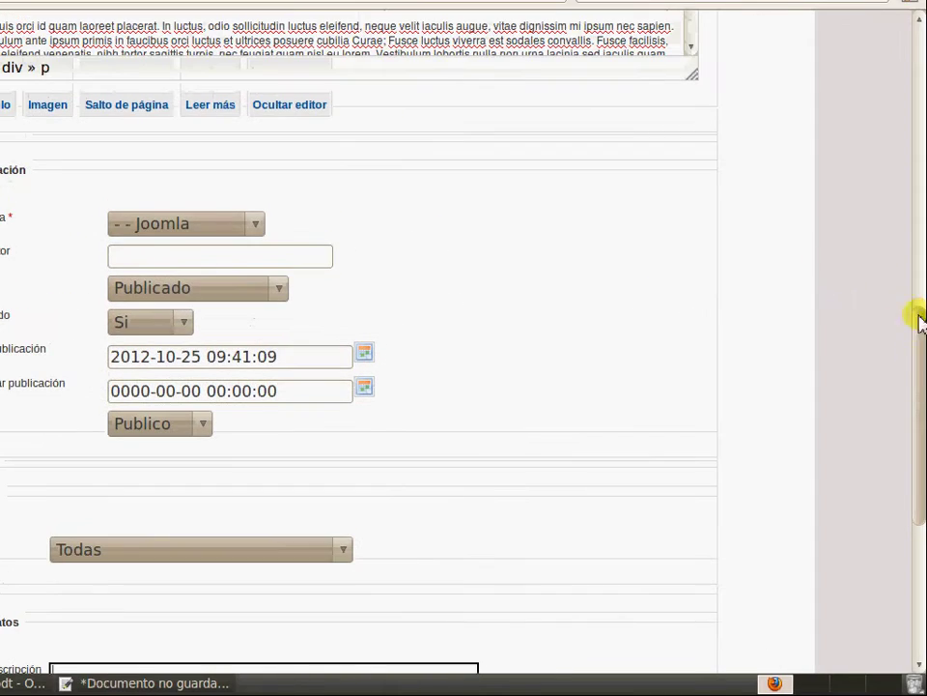
pyautogui.scroll(5, 913, 155)
pyautogui.scroll(3, 569, 424)
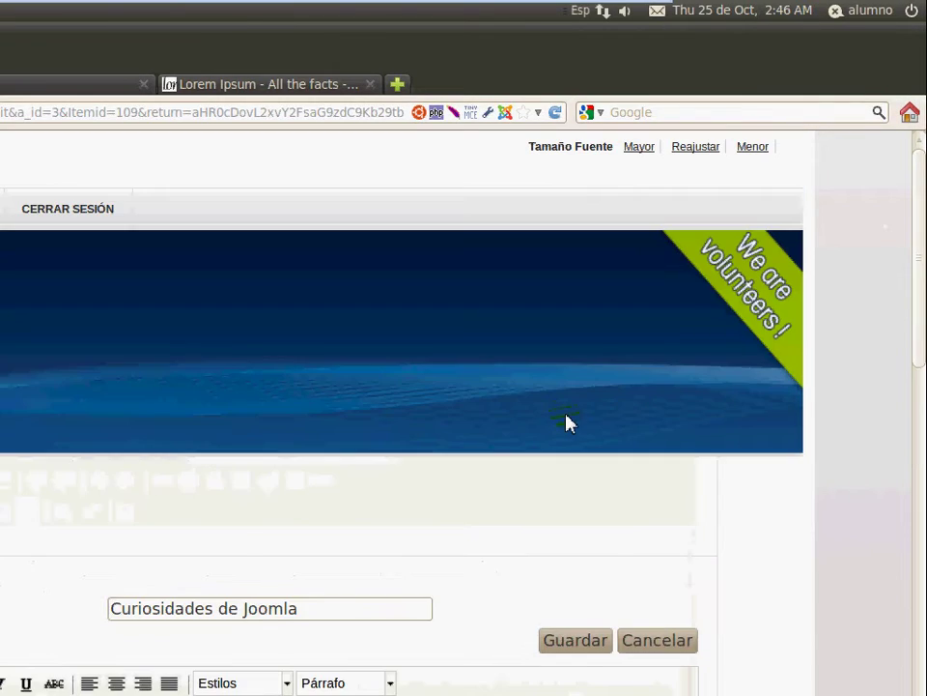
pyautogui.click(568, 526)
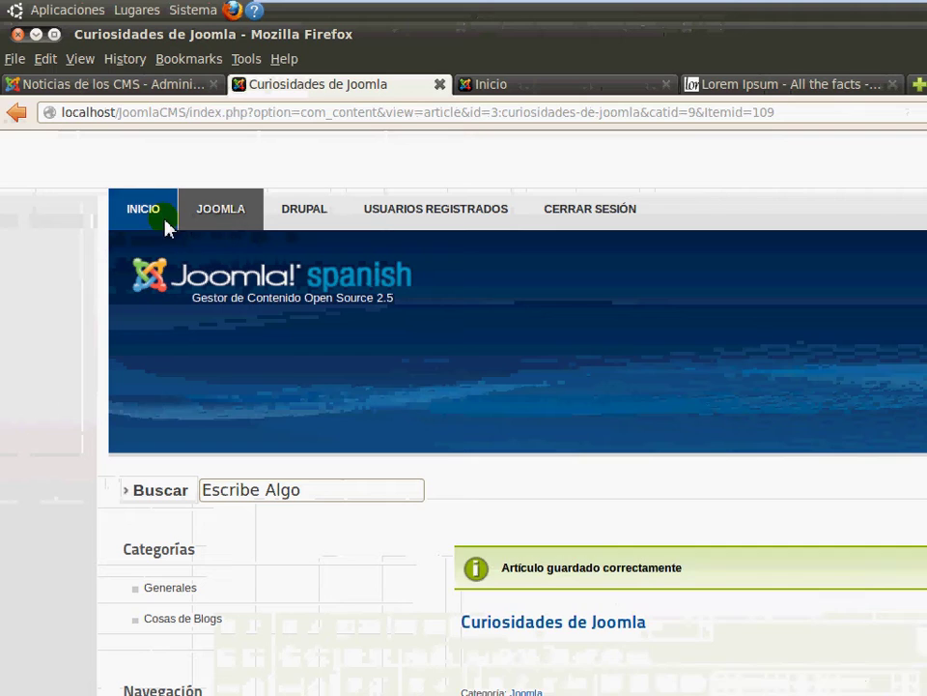
# From the INICIO home page, open Servidor dedicado Drupal for editing
pyautogui.click(145, 209)
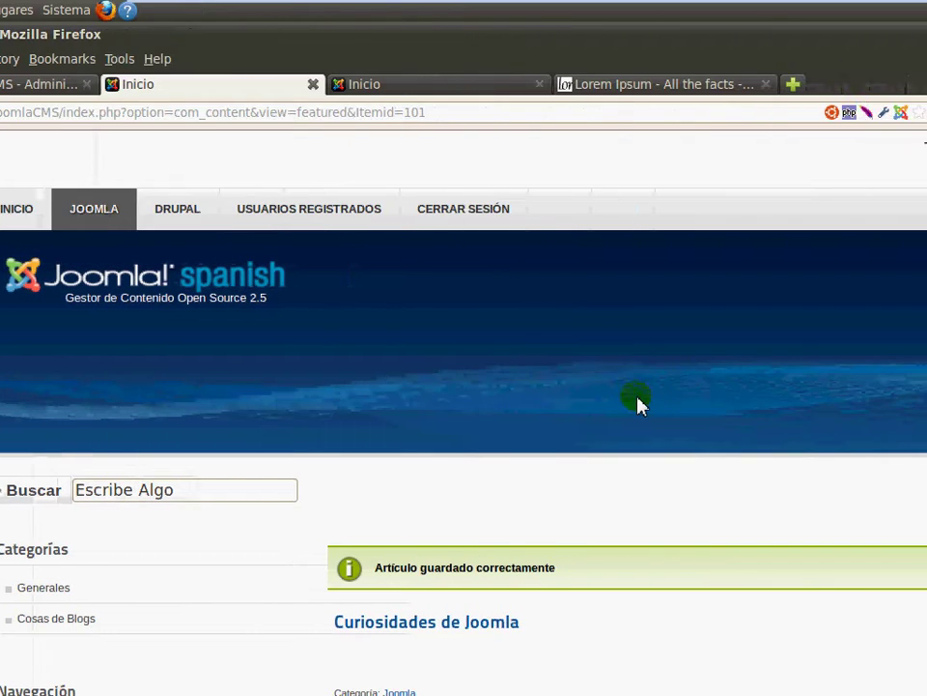
pyautogui.scroll(-5, 685, 477)
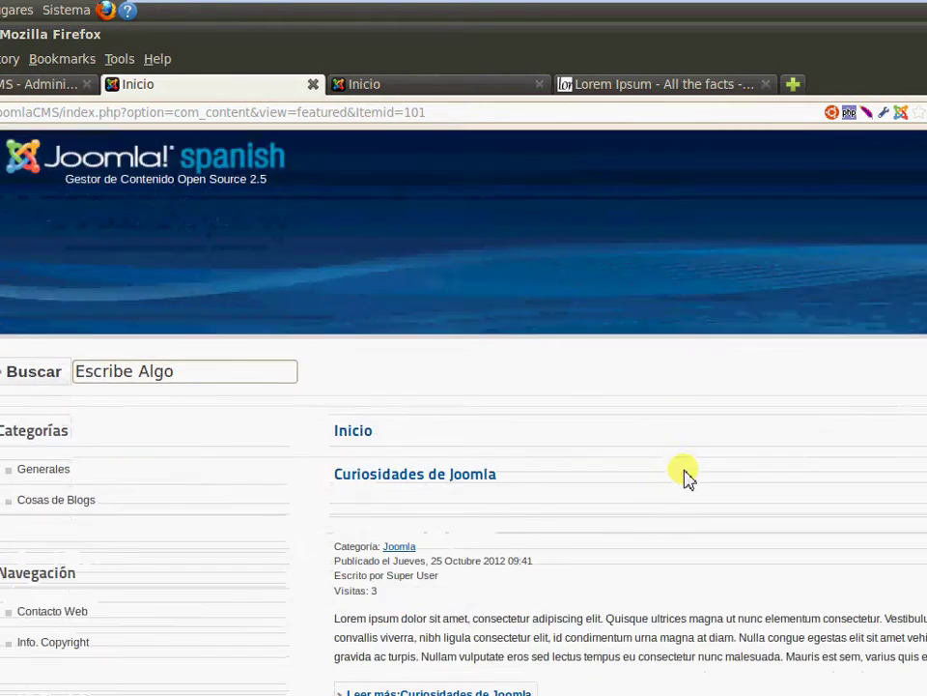
pyautogui.scroll(-10, 687, 454)
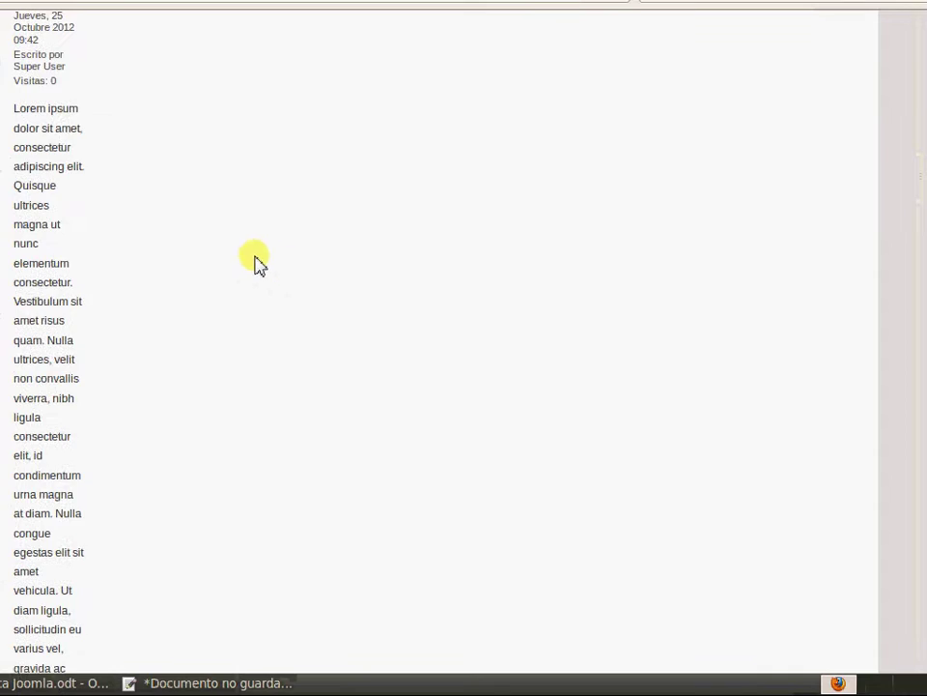
pyautogui.scroll(3, 155, 253)
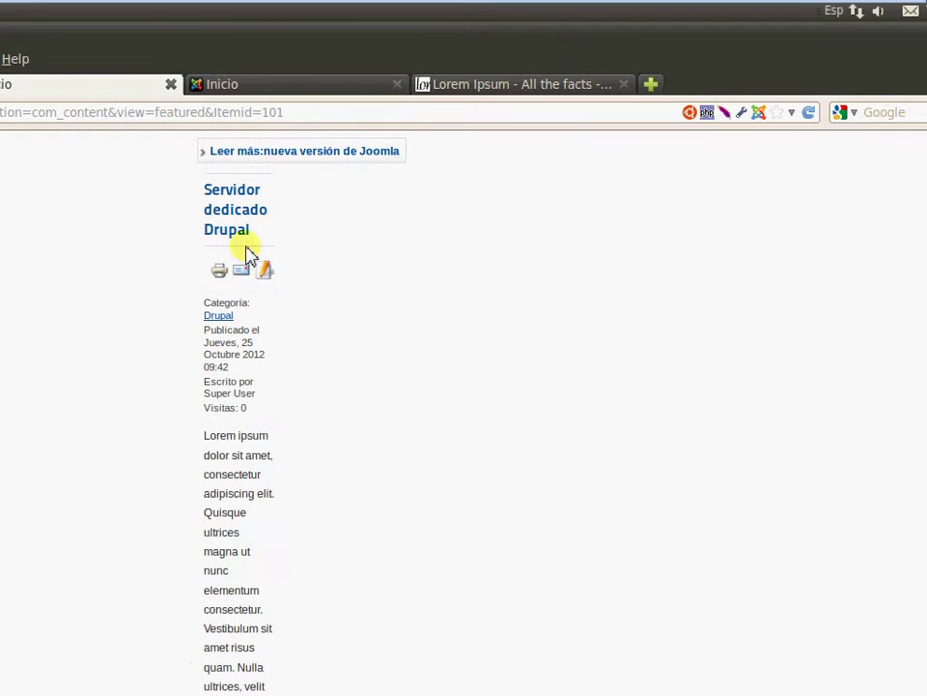
pyautogui.click(266, 274)
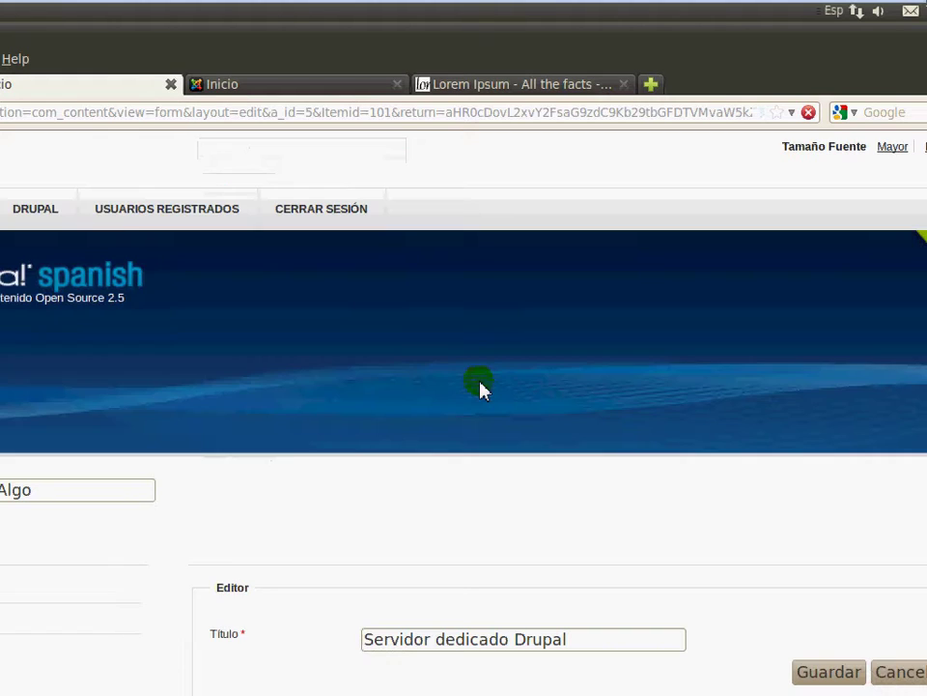
# Add a Leer más break after its first paragraph and save the article
pyautogui.scroll(-2, 654, 403)
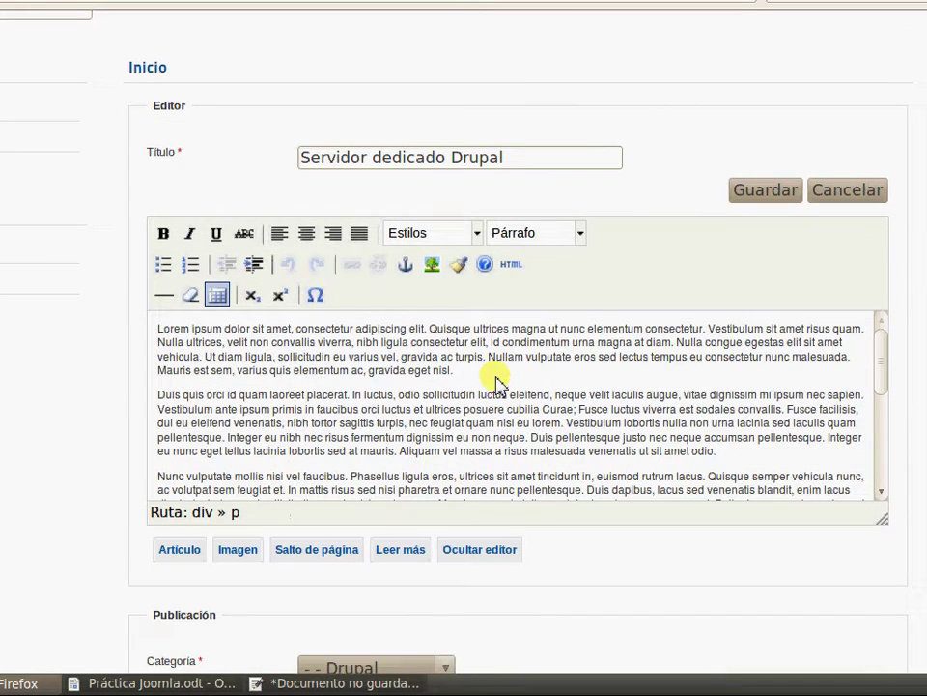
pyautogui.click(495, 384)
pyautogui.press('Return')
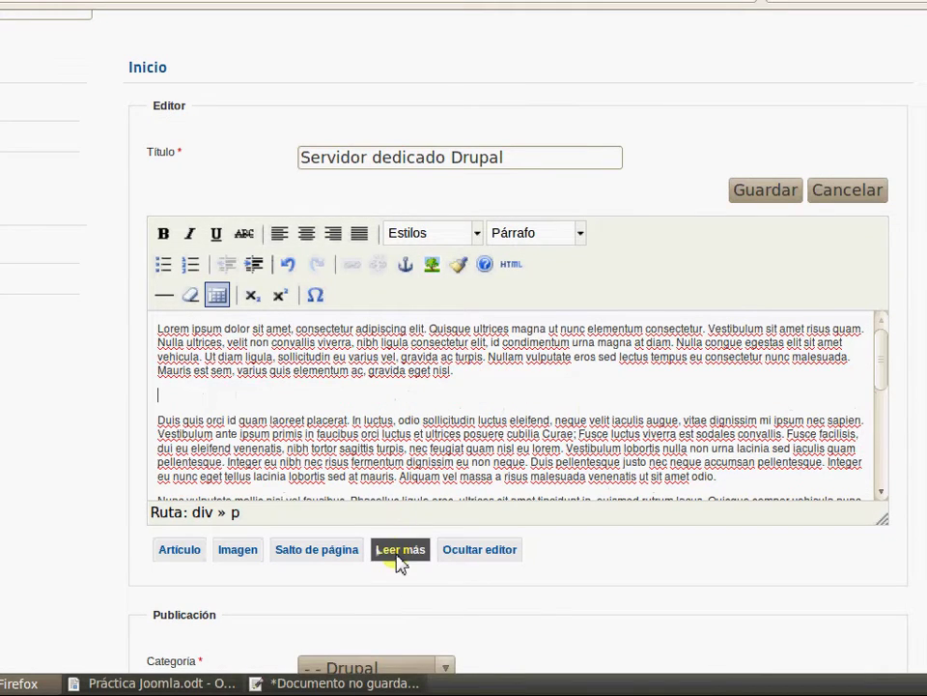
pyautogui.click(399, 550)
pyautogui.click(570, 191)
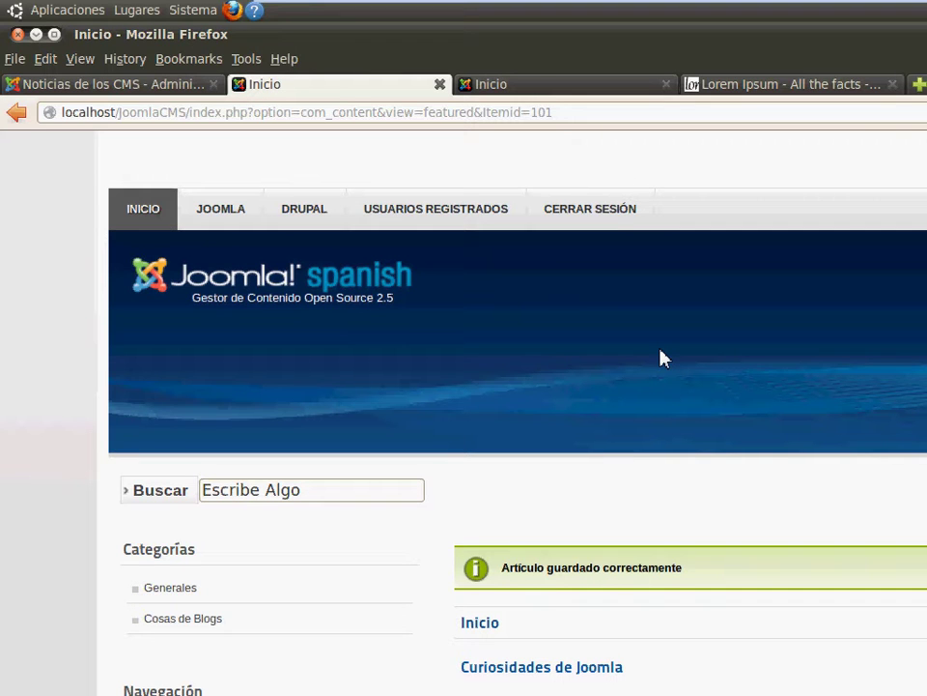
# Log out of the front-end site via CERRAR SESIÓN and Finalizar sesión
pyautogui.scroll(-5, 913, 440)
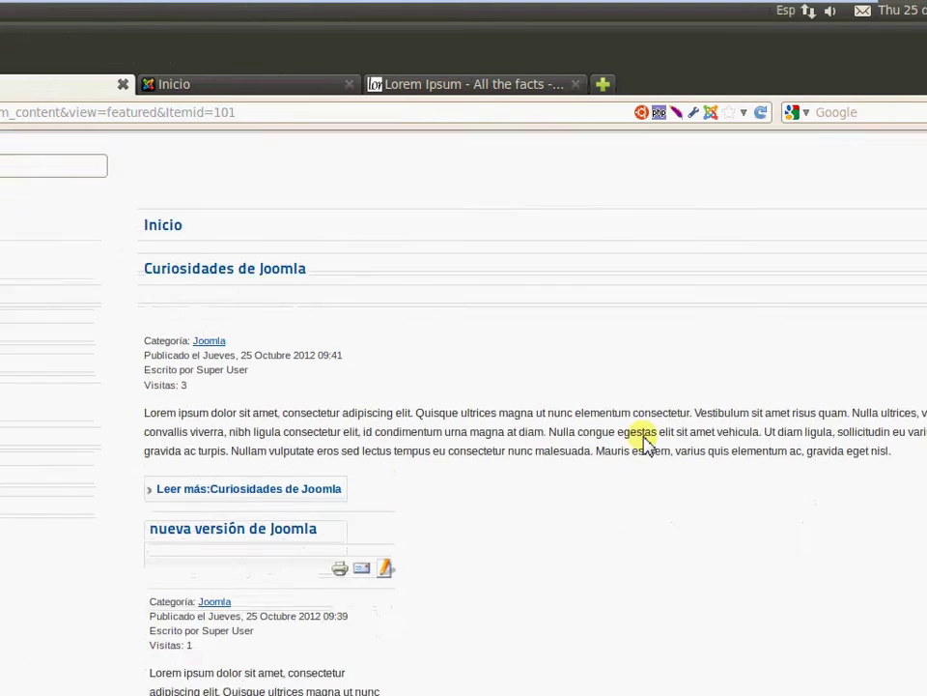
pyautogui.scroll(5, 645, 433)
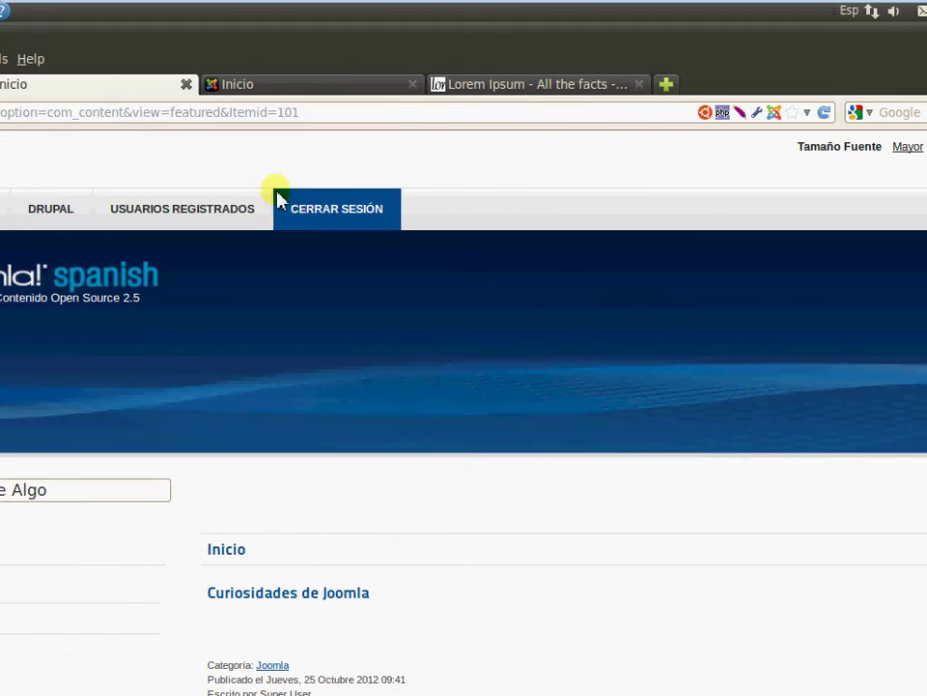
pyautogui.click(301, 208)
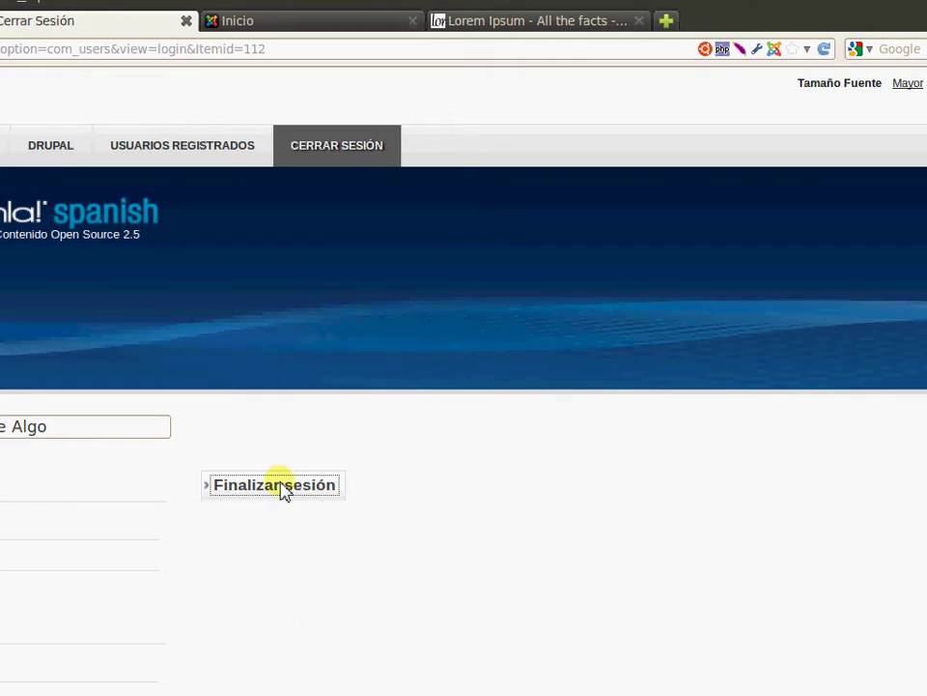
pyautogui.click(281, 486)
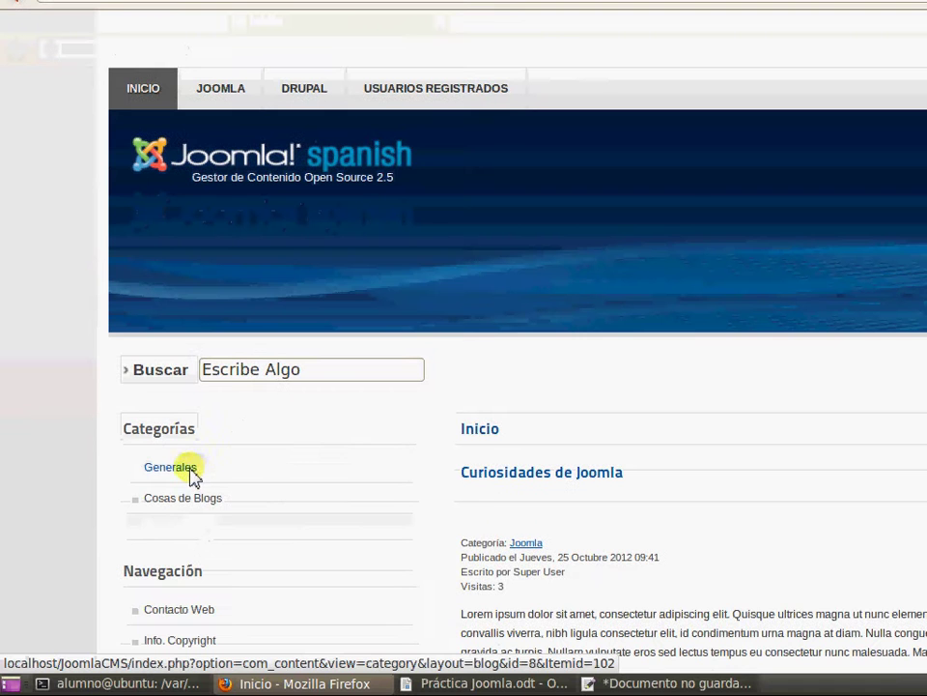
# Browse the Generales category, then return to the administration's module manager
pyautogui.click(215, 468)
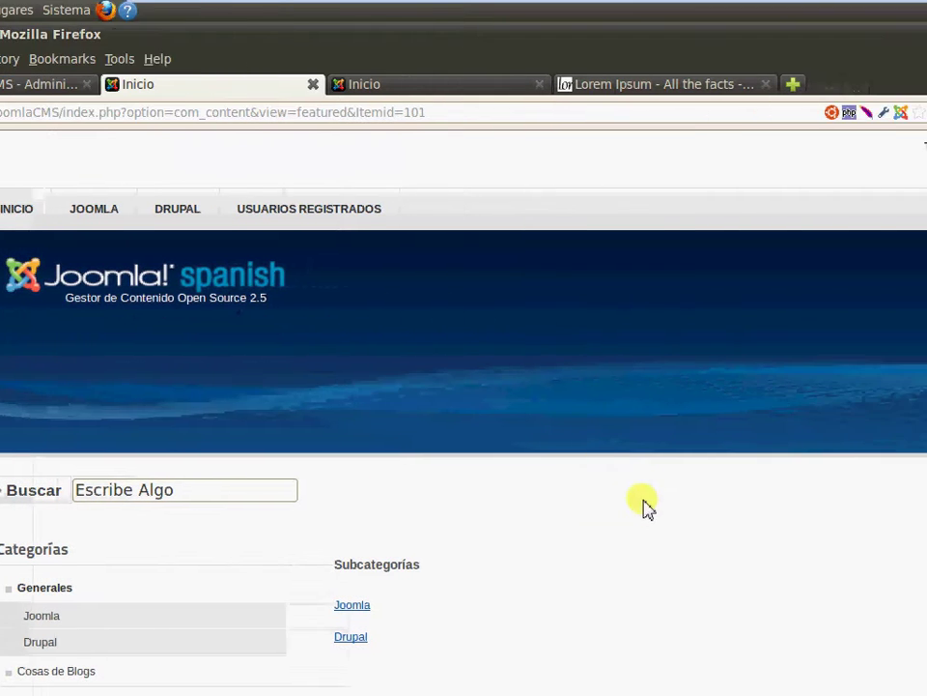
pyautogui.scroll(-5, 686, 483)
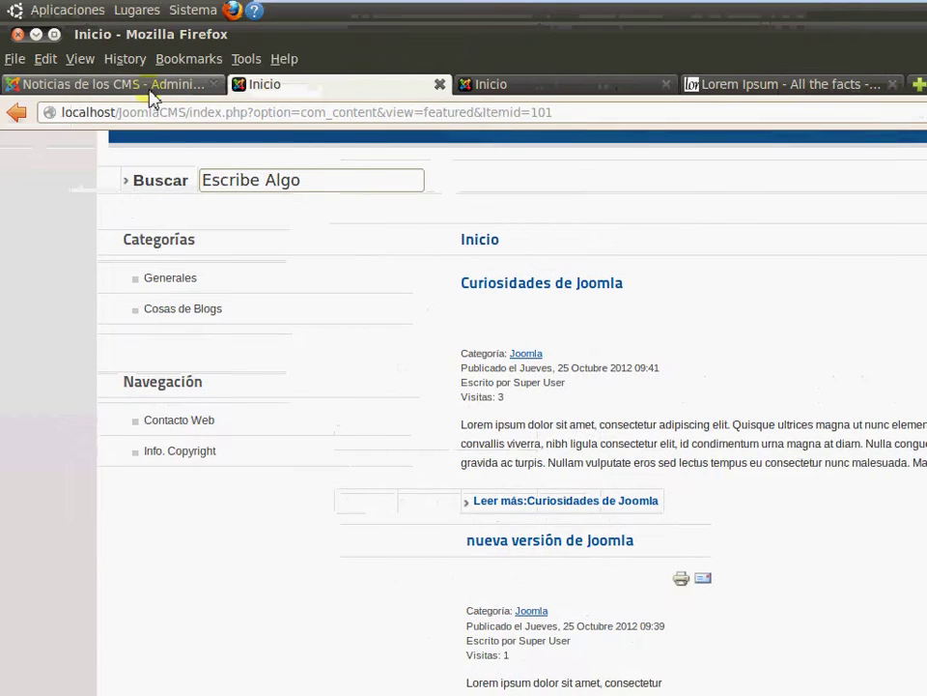
pyautogui.click(151, 91)
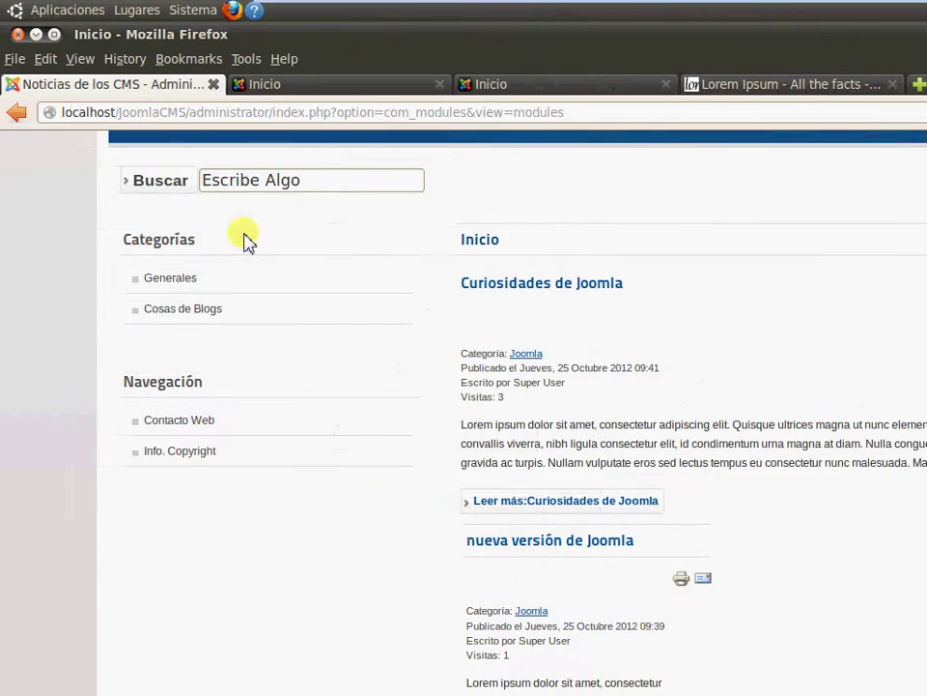
# Open the Inicio item from Menús > Menú Principal in its edit form
pyautogui.moveTo(196, 234)
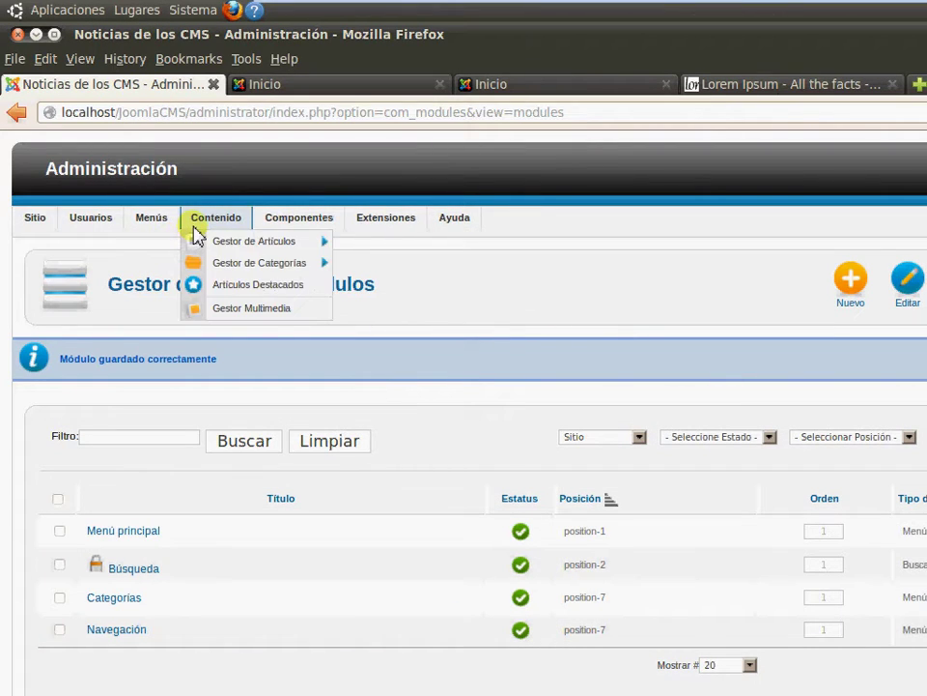
pyautogui.moveTo(157, 225)
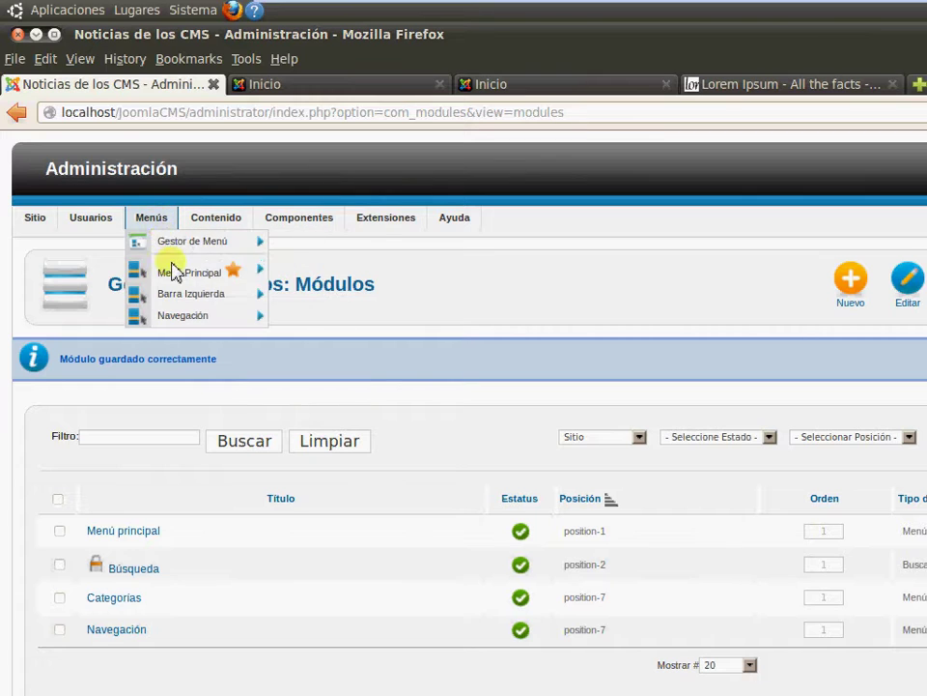
pyautogui.moveTo(177, 282)
pyautogui.click(212, 278)
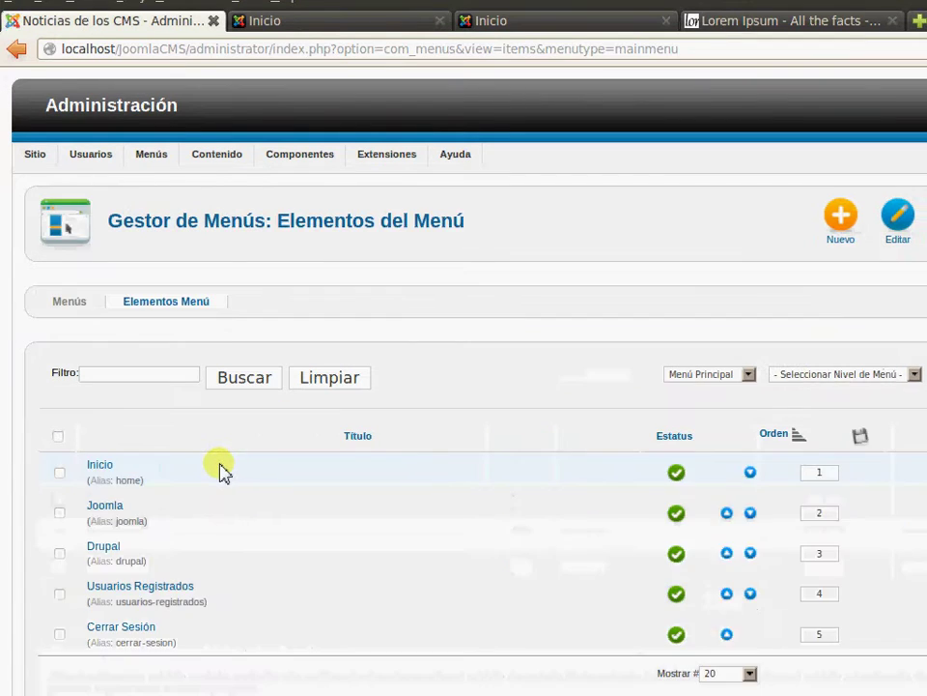
pyautogui.click(105, 466)
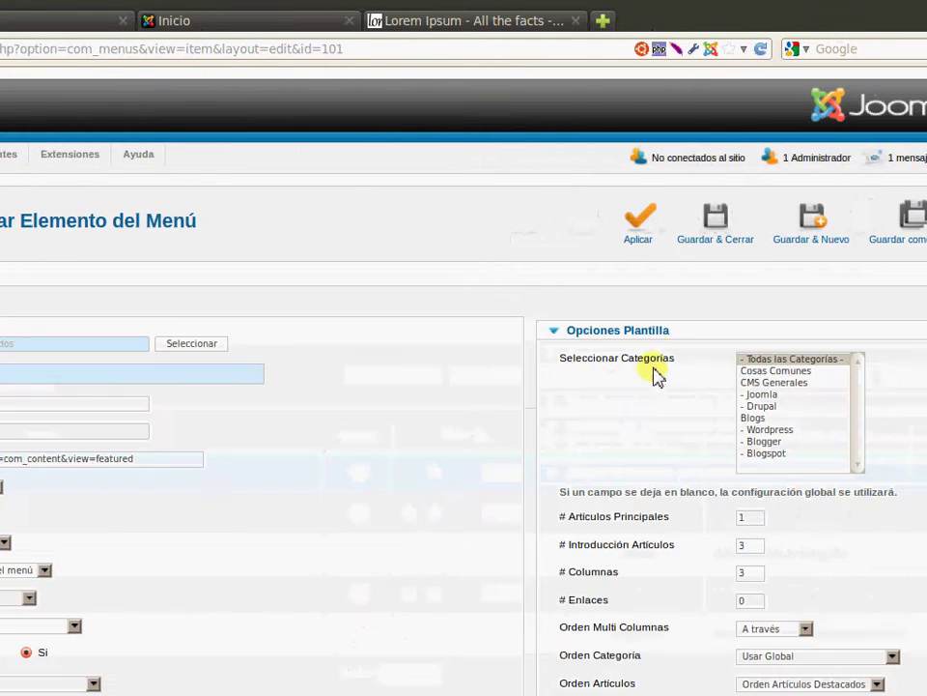
pyautogui.scroll(-3, 720, 459)
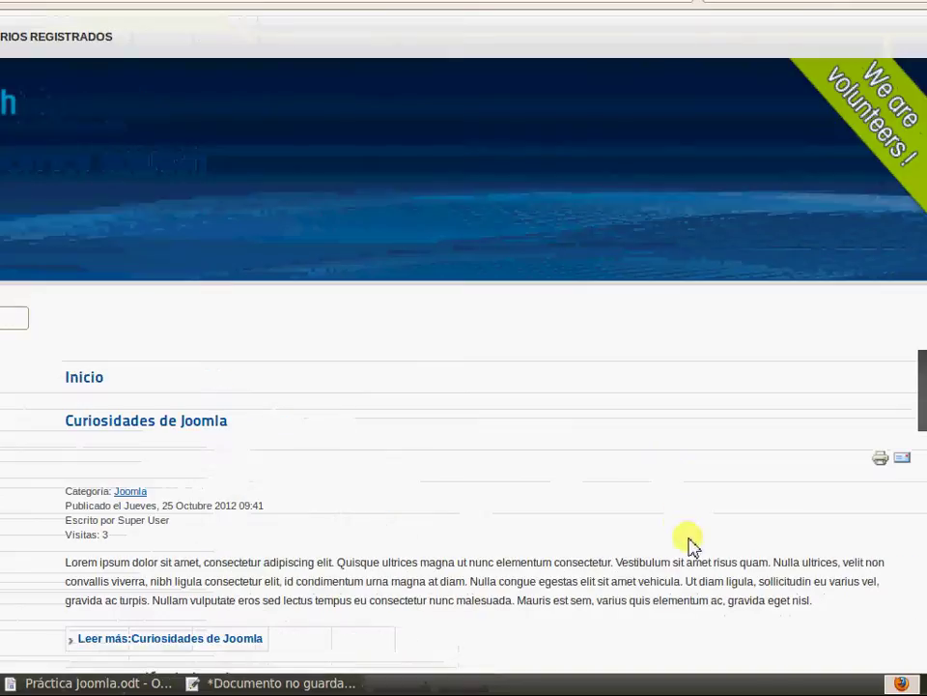
pyautogui.scroll(-3, 647, 454)
pyautogui.click(174, 87)
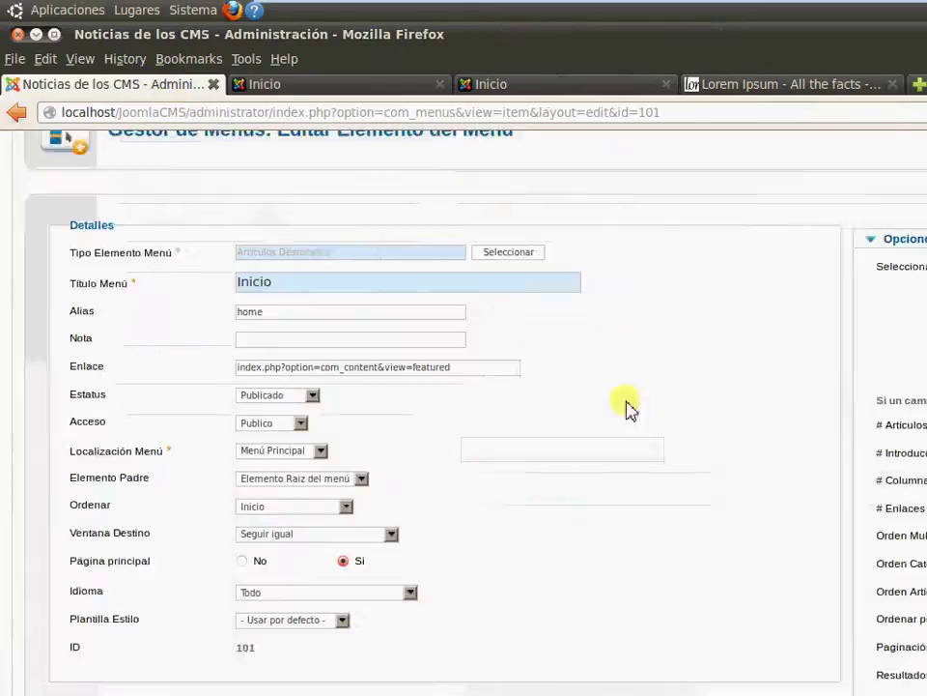
# In Opciones Plantilla set 2 intro articles, Abajo multi-column order and Creado date ordering
pyautogui.click(628, 459)
pyautogui.moveTo(511, 459)
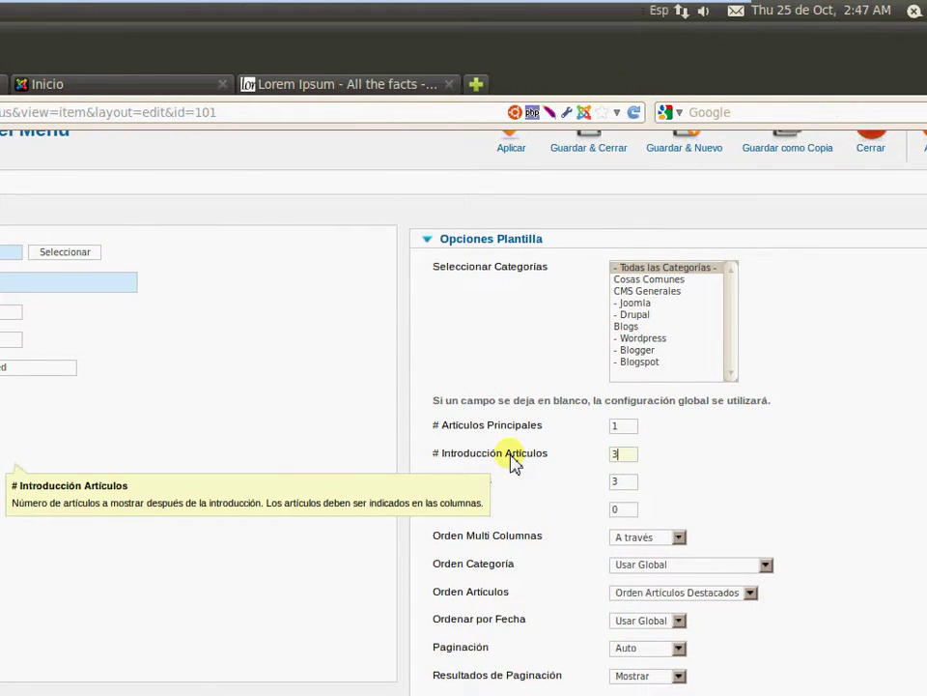
pyautogui.click(647, 537)
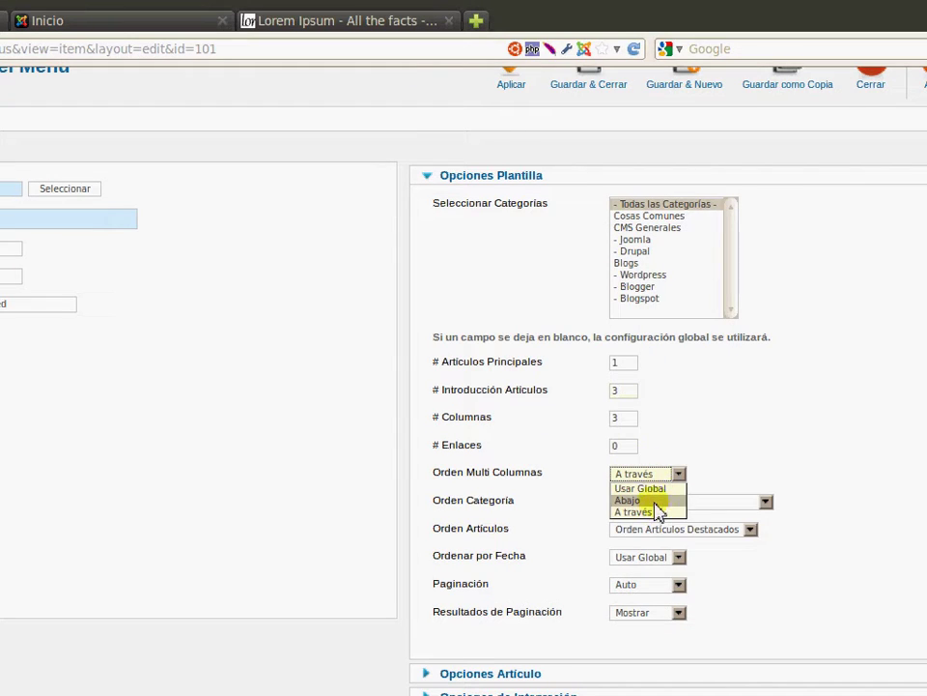
pyautogui.click(656, 502)
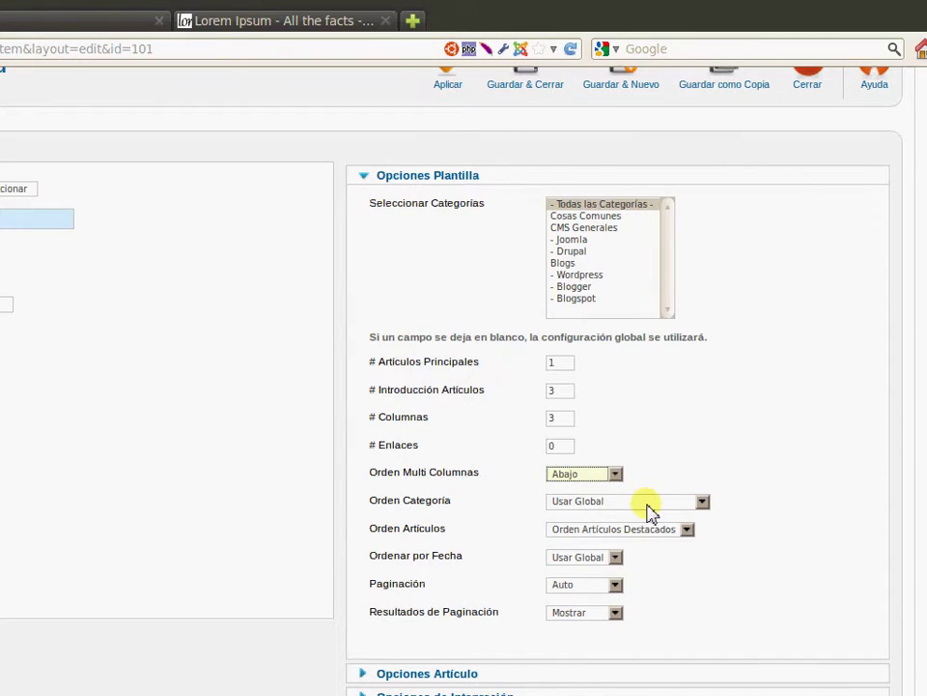
pyautogui.click(650, 502)
pyautogui.click(650, 501)
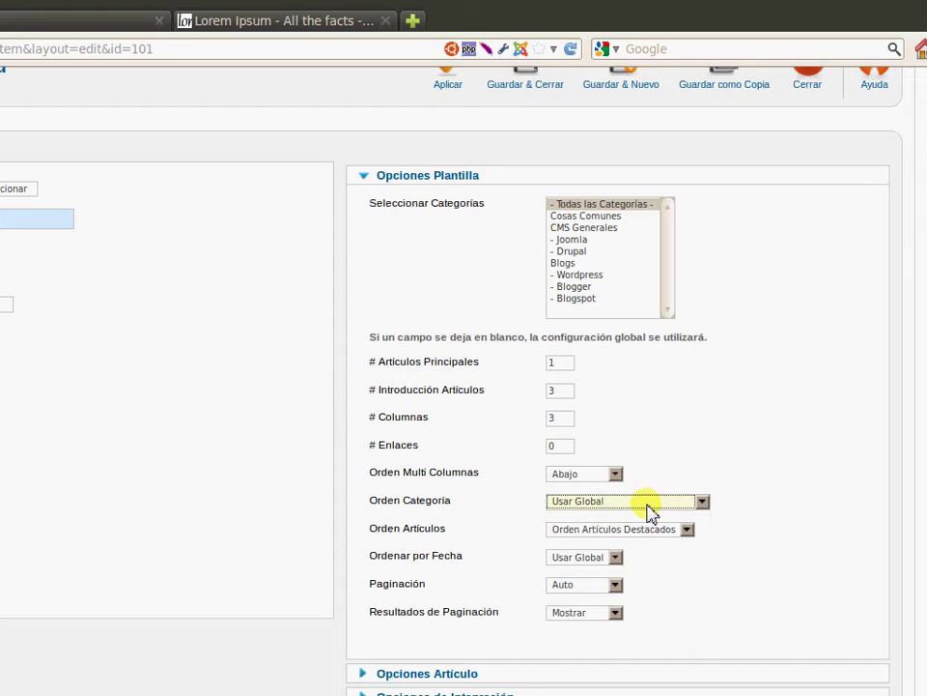
pyautogui.click(615, 556)
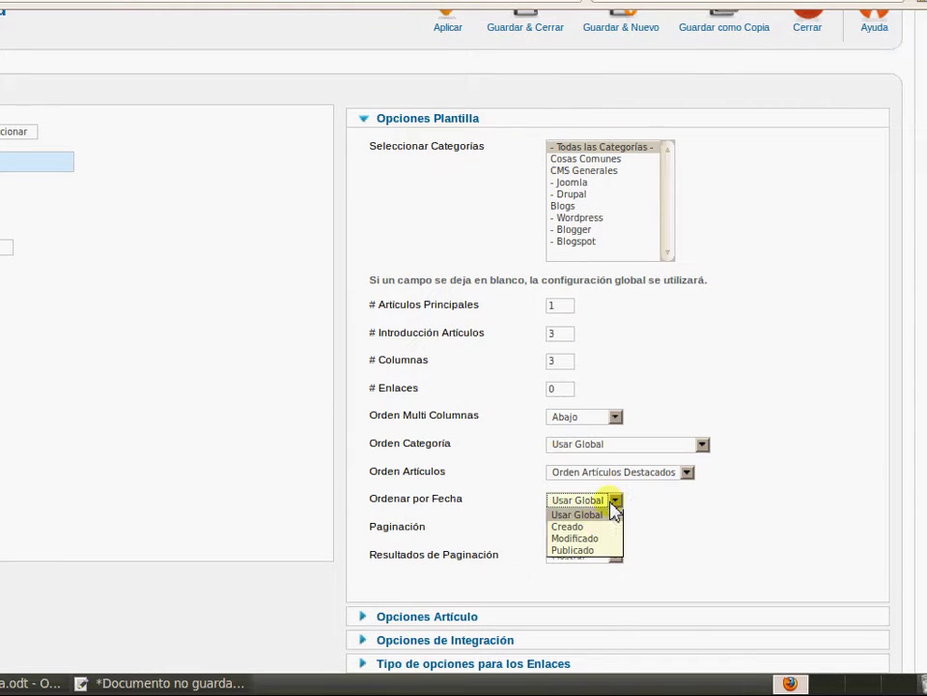
pyautogui.click(591, 527)
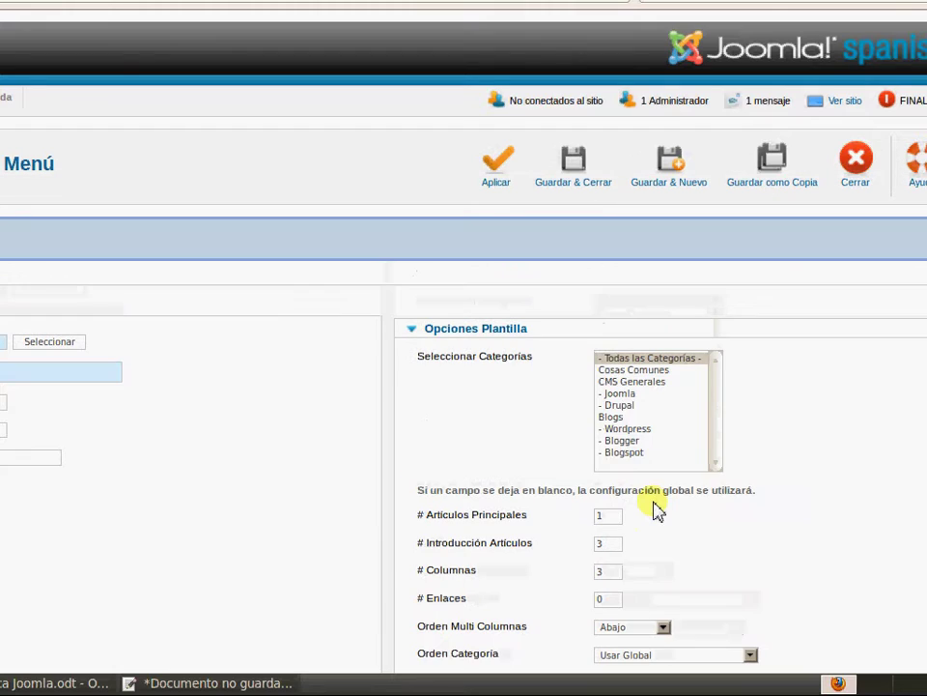
# Set # Columnas to 2 and view the public home page
pyautogui.click(604, 570)
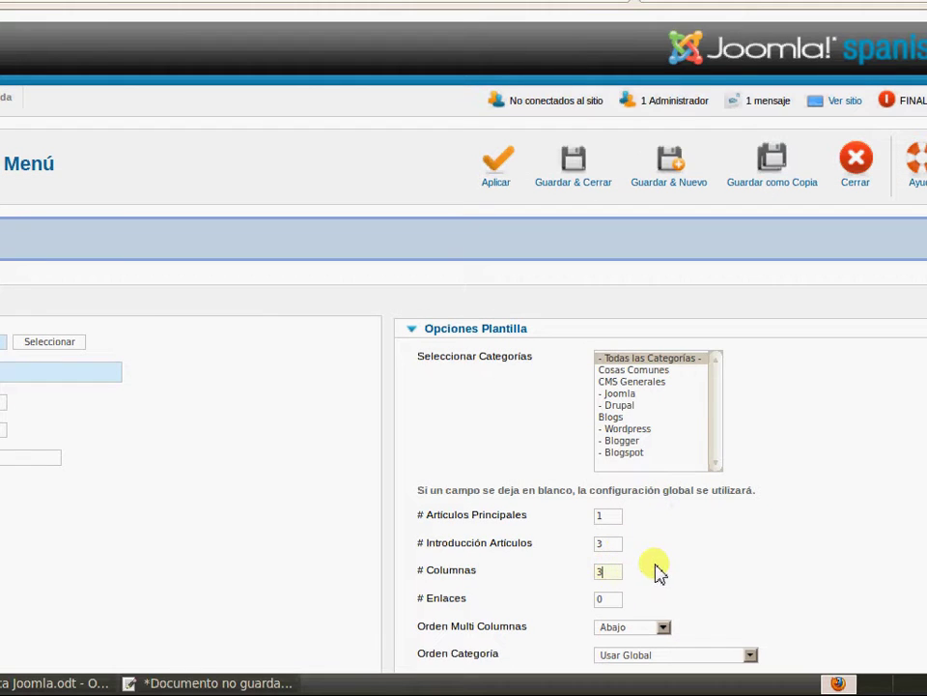
pyautogui.write('2')
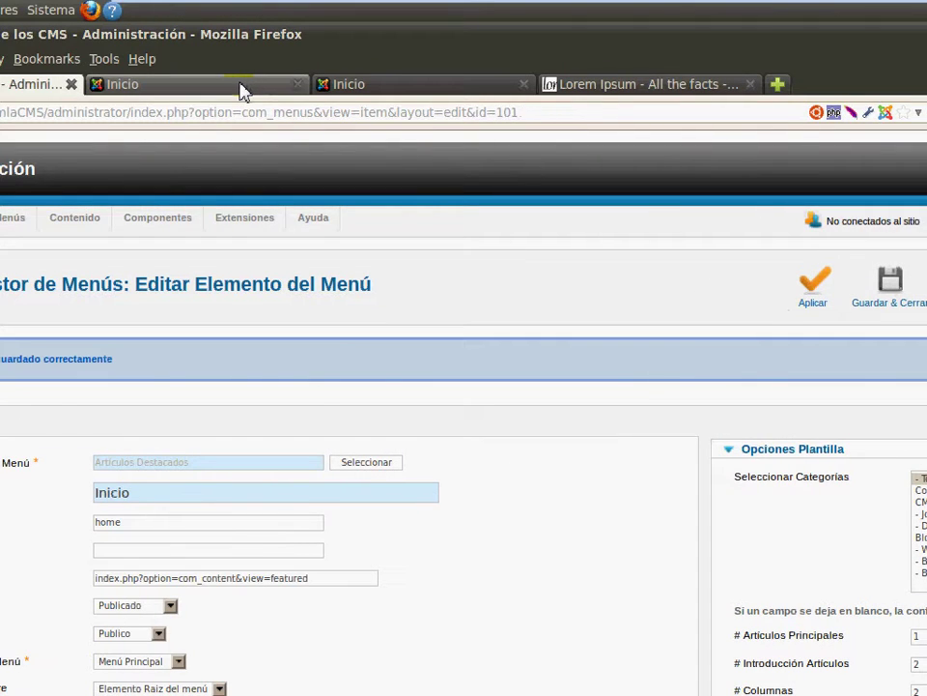
pyautogui.click(242, 90)
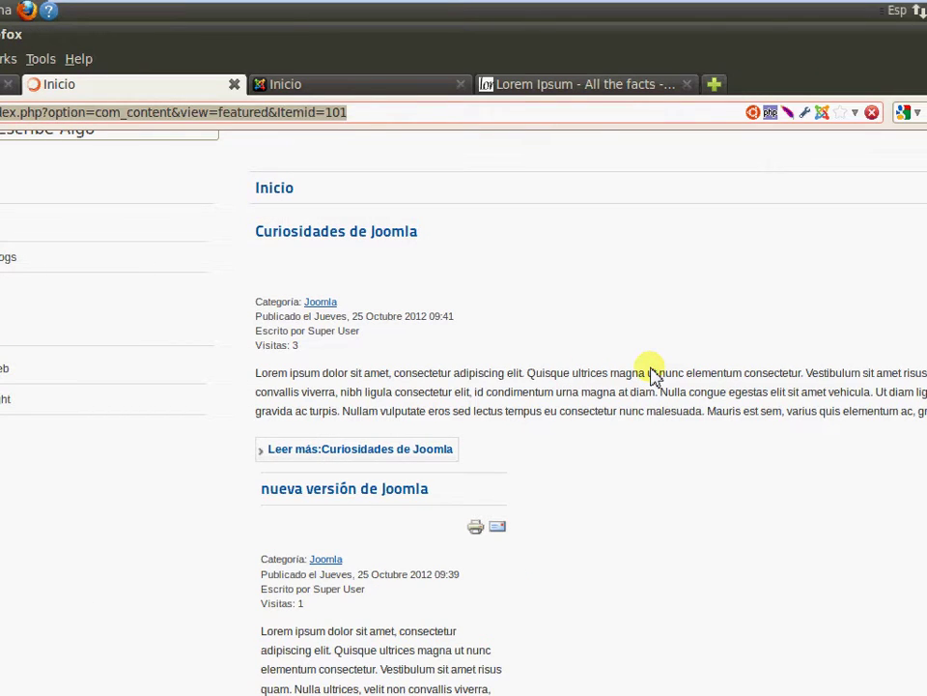
# Reload the site's home page to review how it lists its articles
pyautogui.scroll(5, 179, 228)
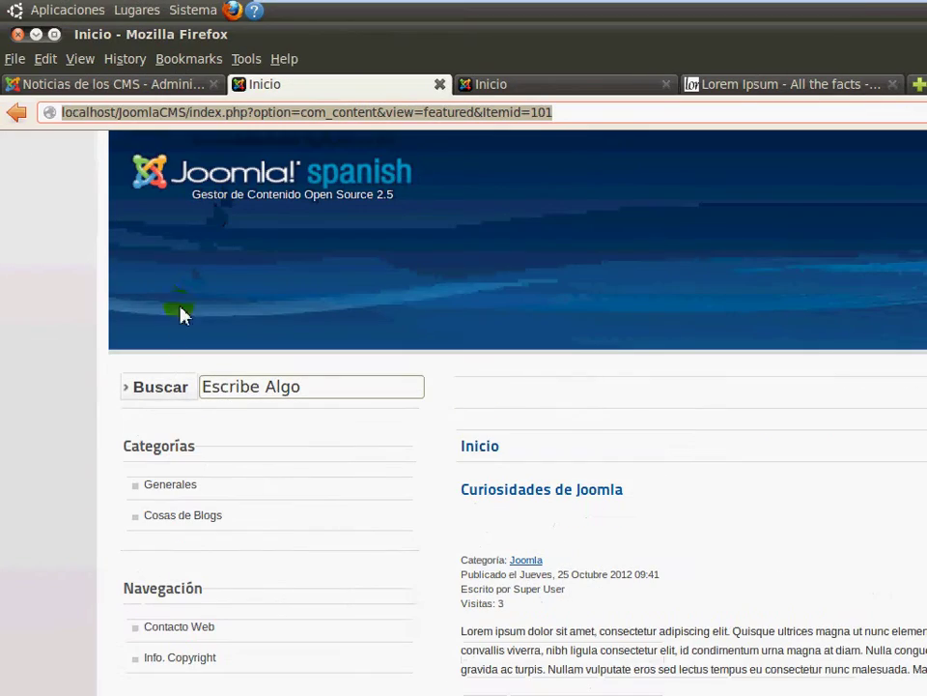
pyautogui.scroll(2, 193, 259)
pyautogui.click(118, 213)
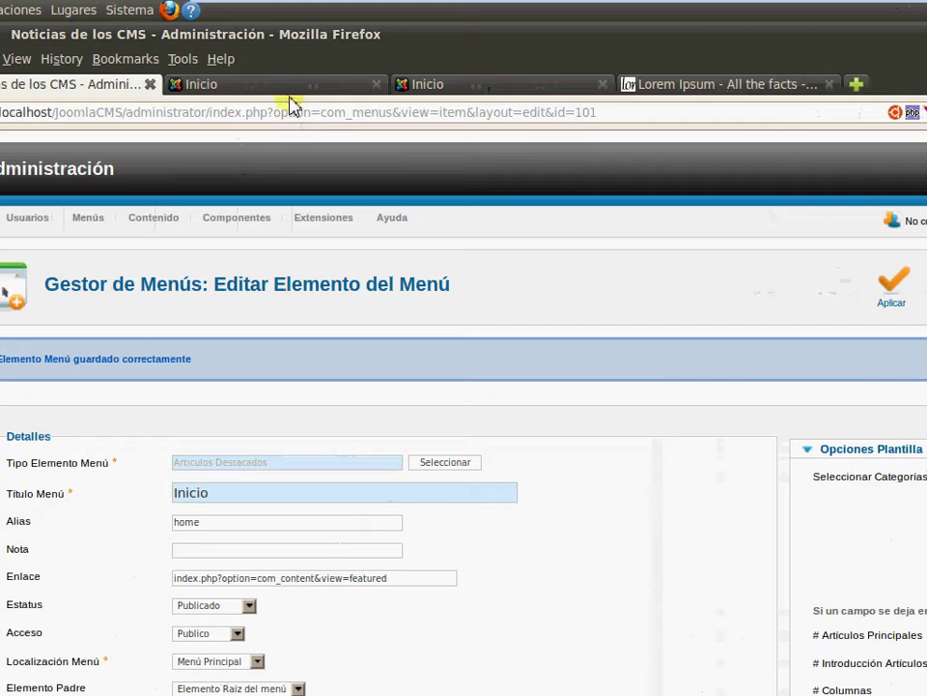
pyautogui.click(290, 95)
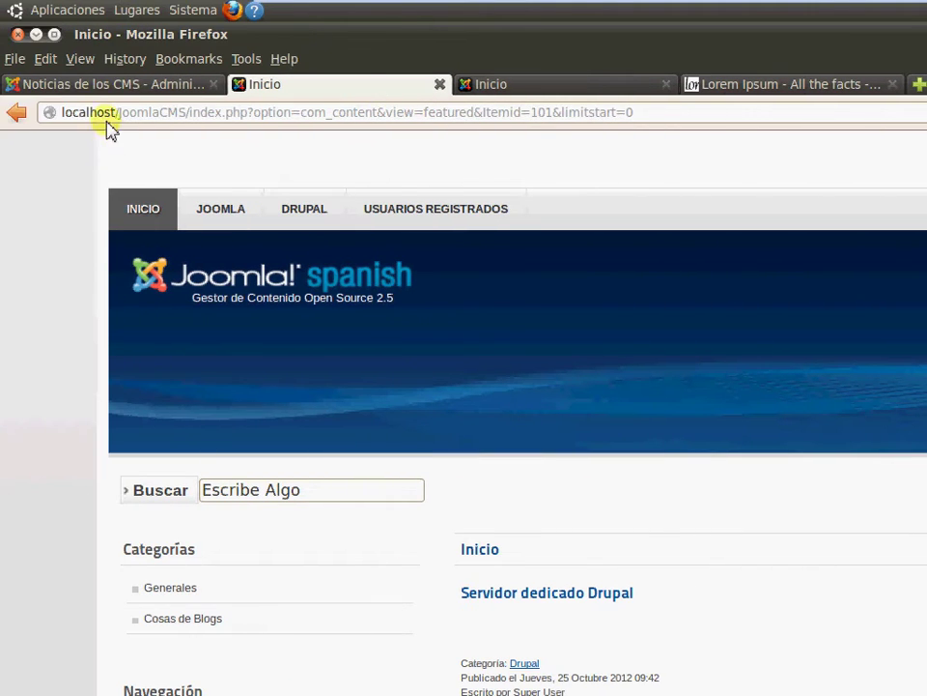
# Set the Inicio menu item back to 3 intro articles and apply it
pyautogui.click(19, 84)
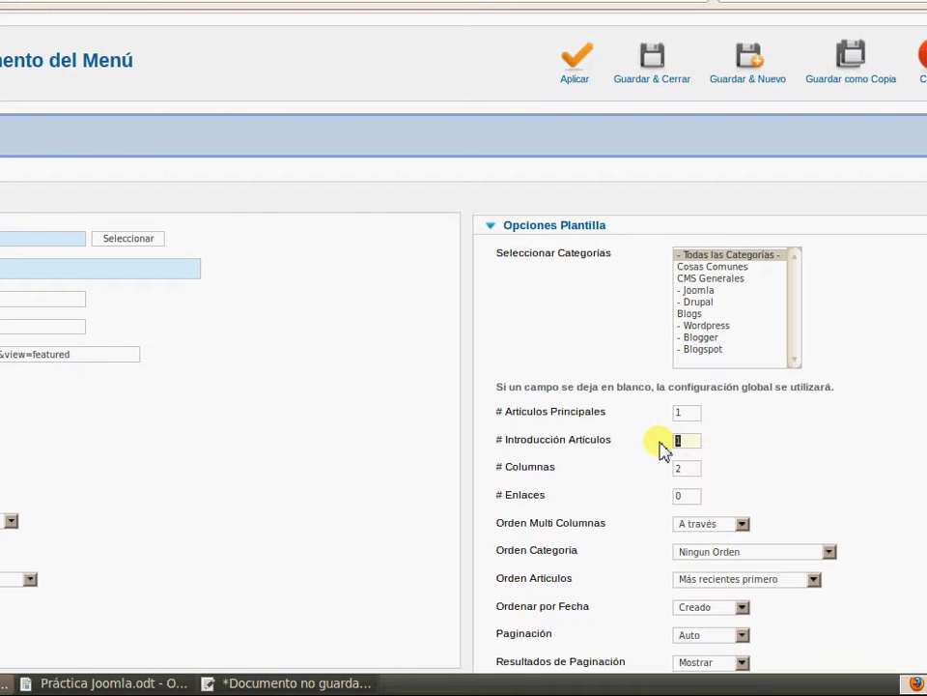
pyautogui.write('3')
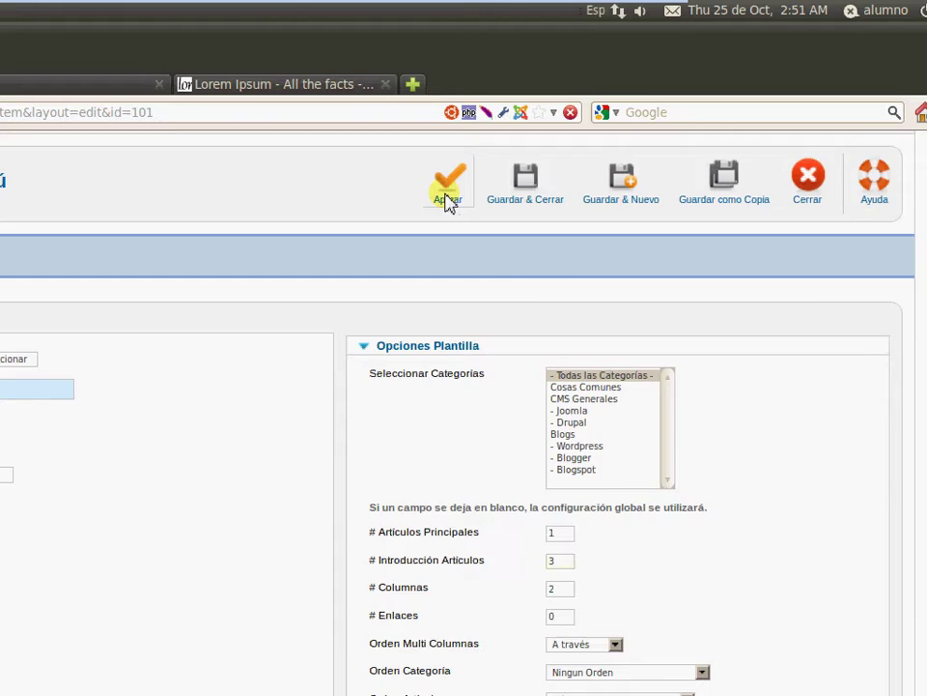
pyautogui.click(448, 203)
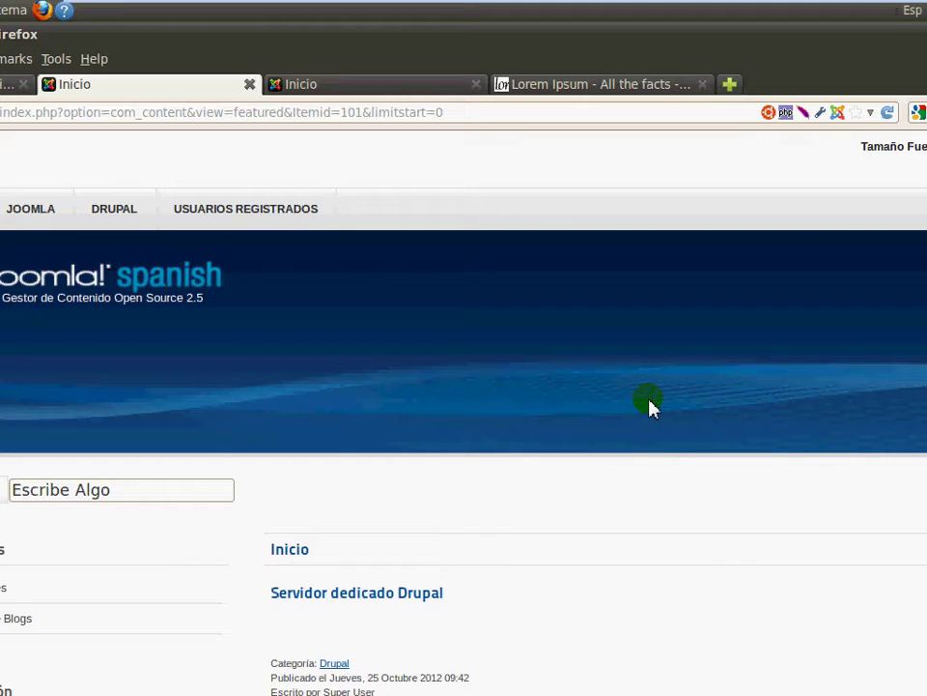
pyautogui.scroll(-10, 648, 406)
pyautogui.tripleClick(591, 574)
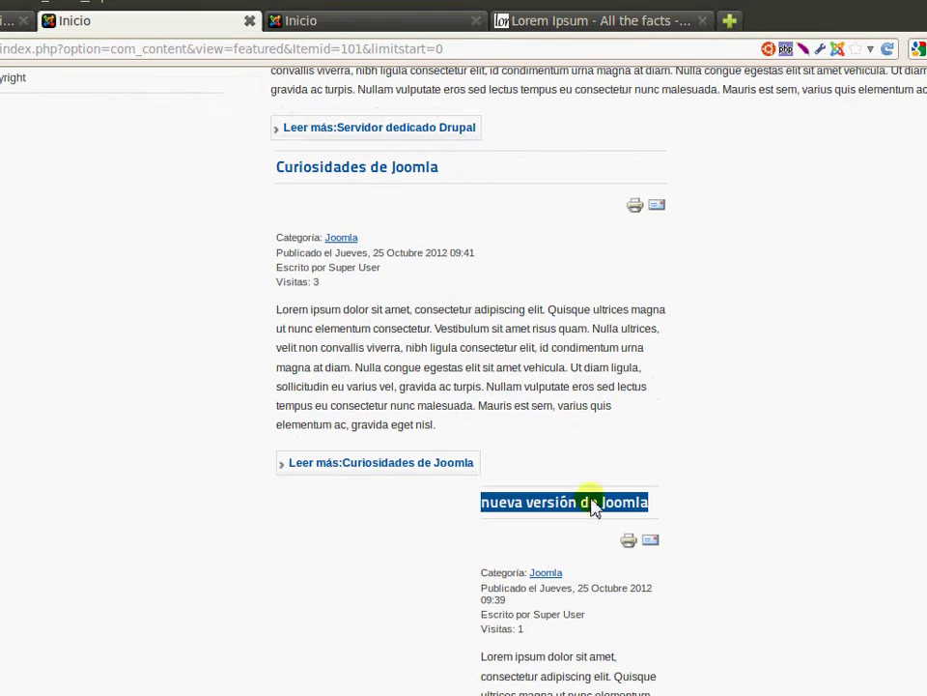
# Save Inicio with 1 column and confirm the home page lists featured articles singly
pyautogui.click(784, 186)
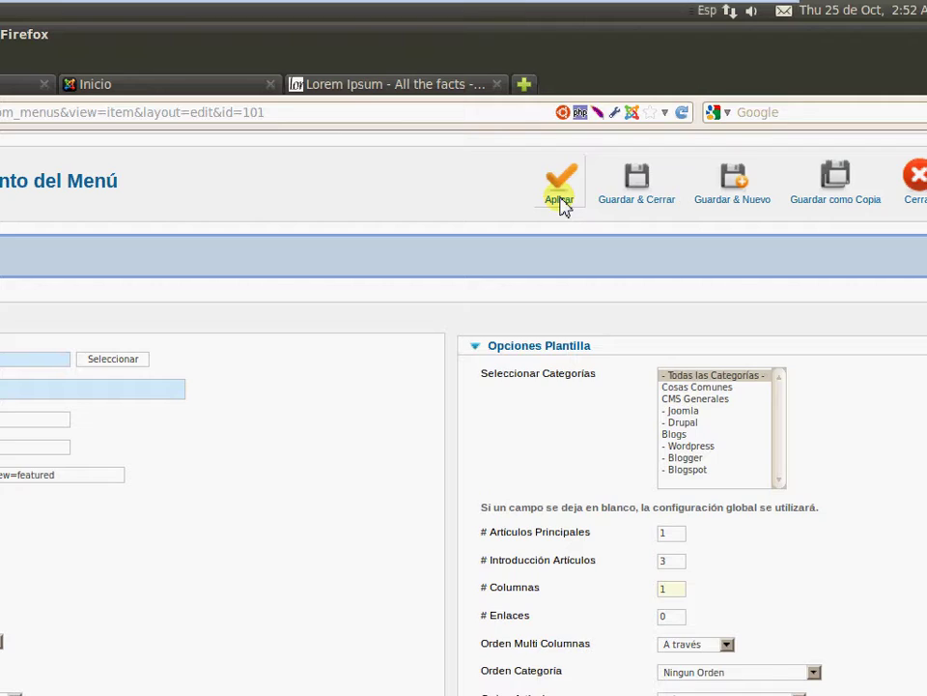
pyautogui.click(563, 206)
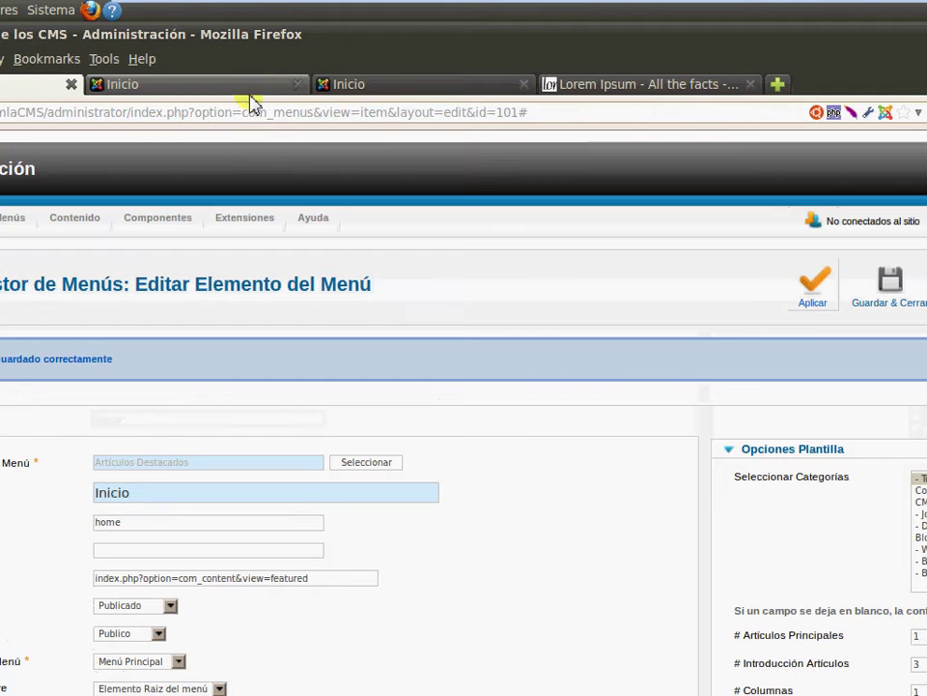
pyautogui.click(9, 85)
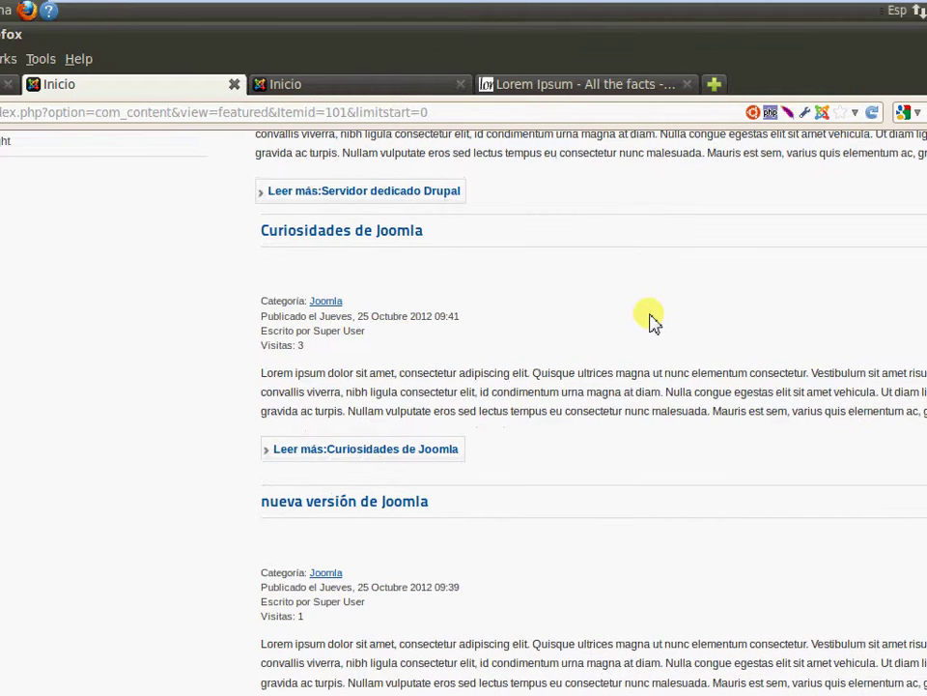
pyautogui.scroll(-1, 660, 476)
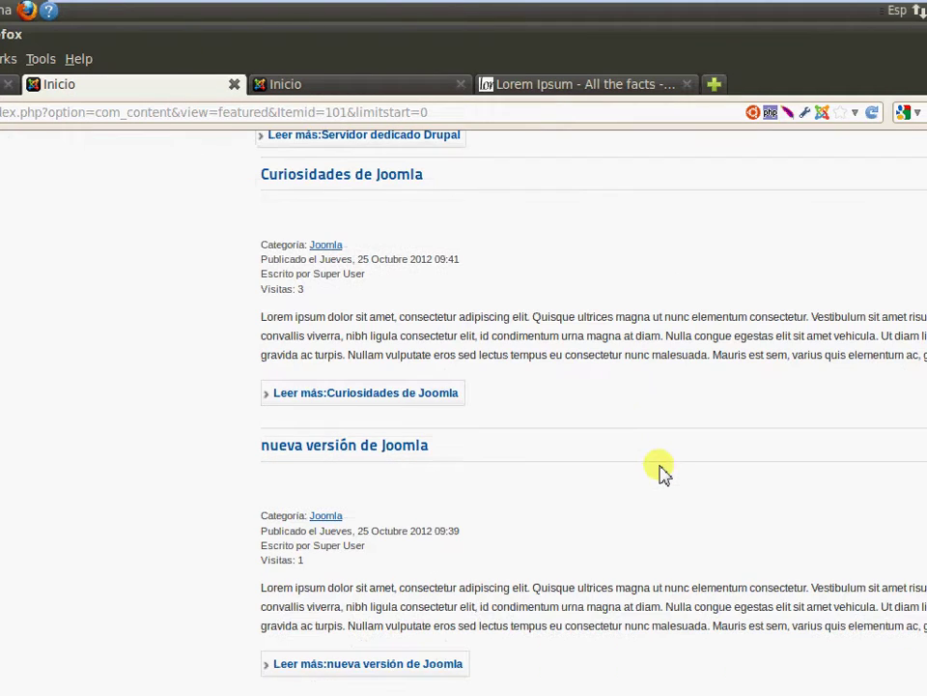
pyautogui.scroll(3, 662, 461)
pyautogui.scroll(5, 569, 348)
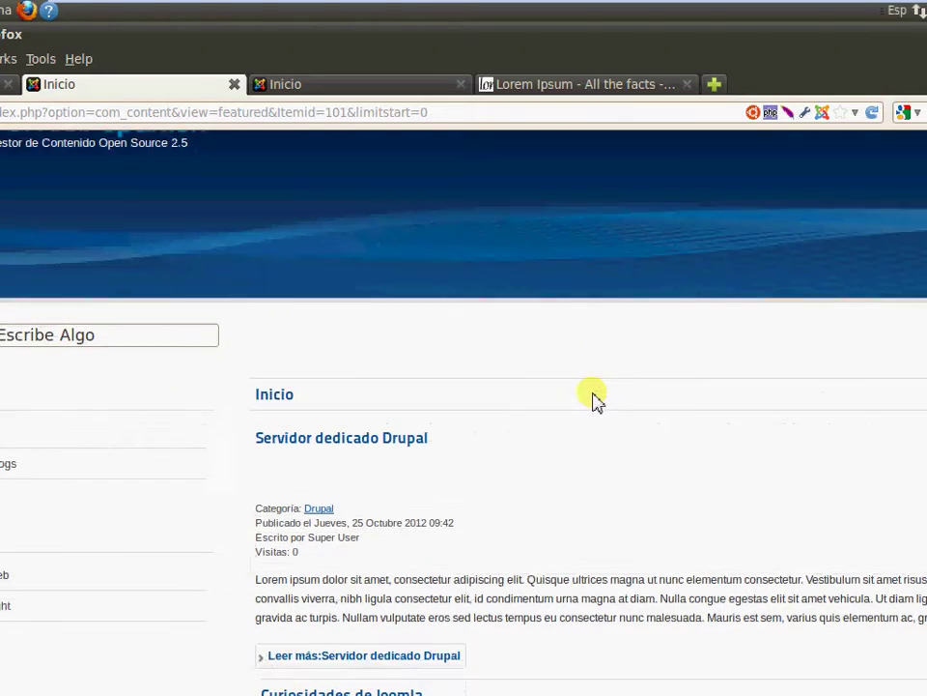
pyautogui.scroll(-5, 594, 454)
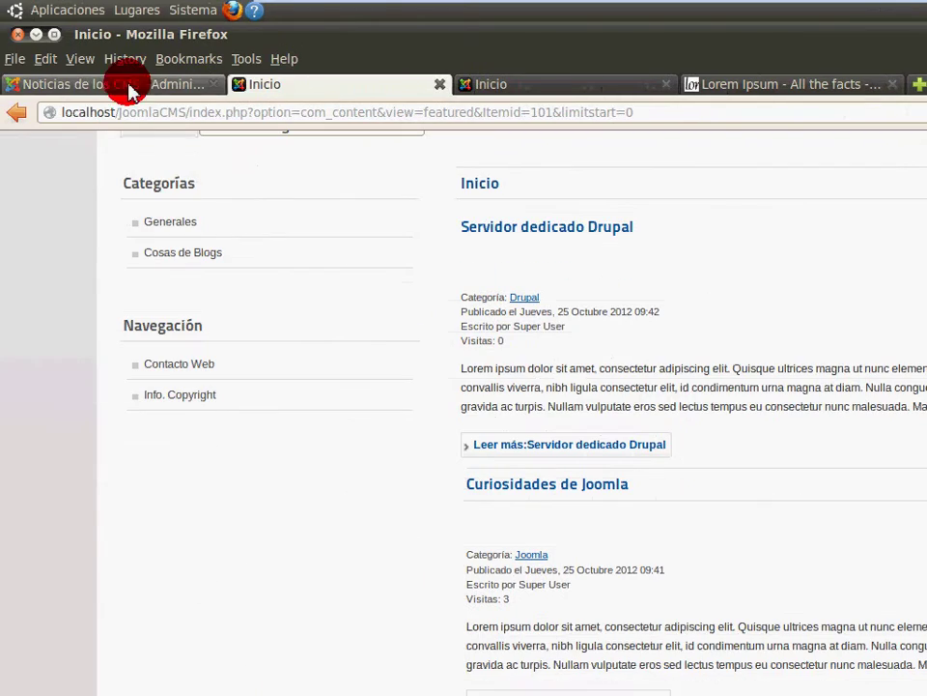
# Set the home page item to 1 intro article and 2 columns and apply it
pyautogui.click(128, 83)
pyautogui.scroll(-4, 830, 536)
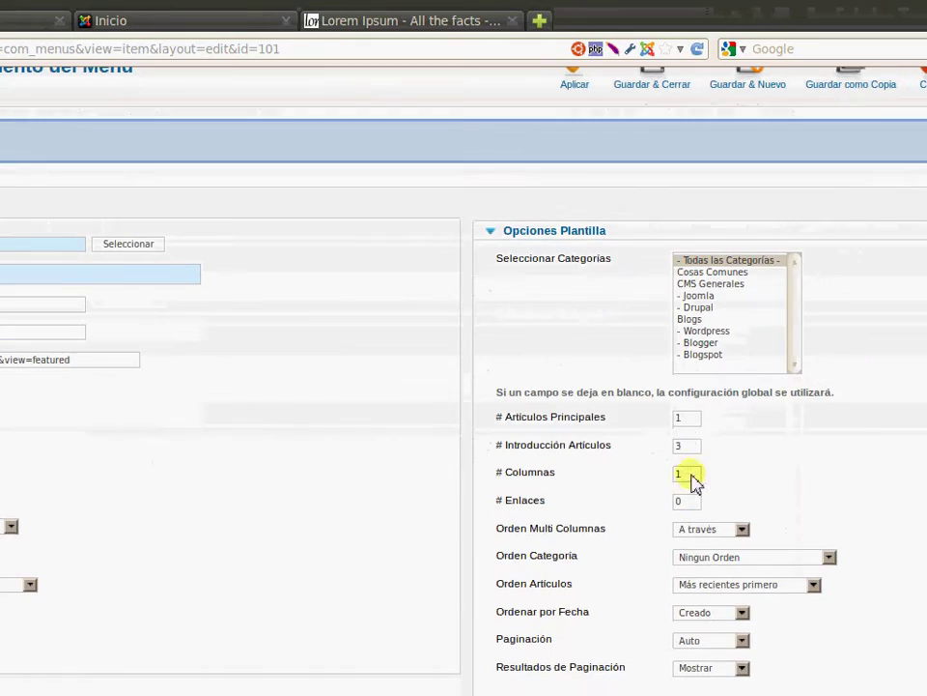
pyautogui.write('1')
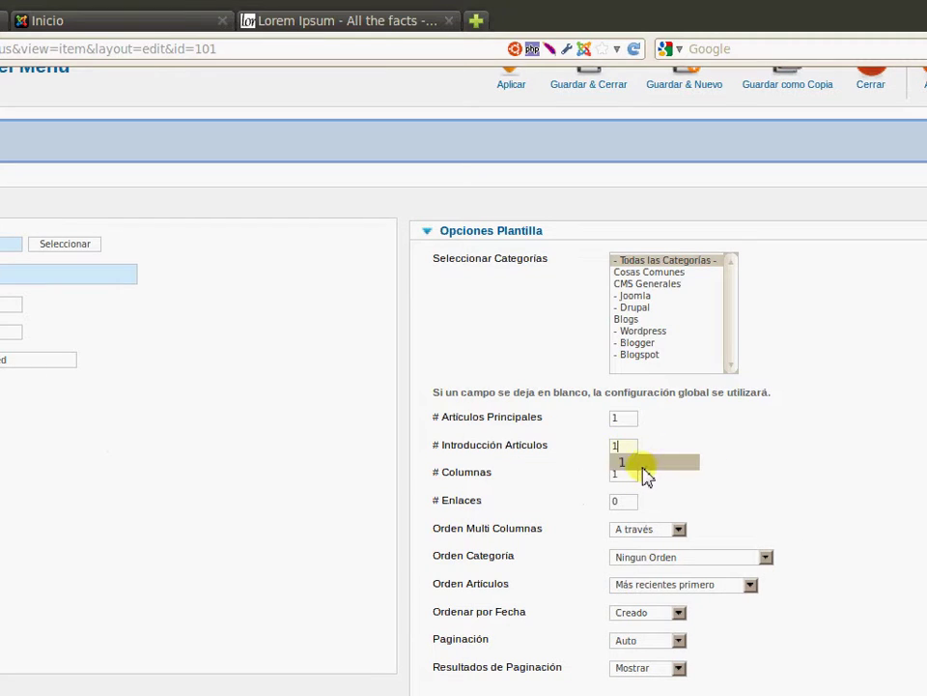
pyautogui.click(641, 464)
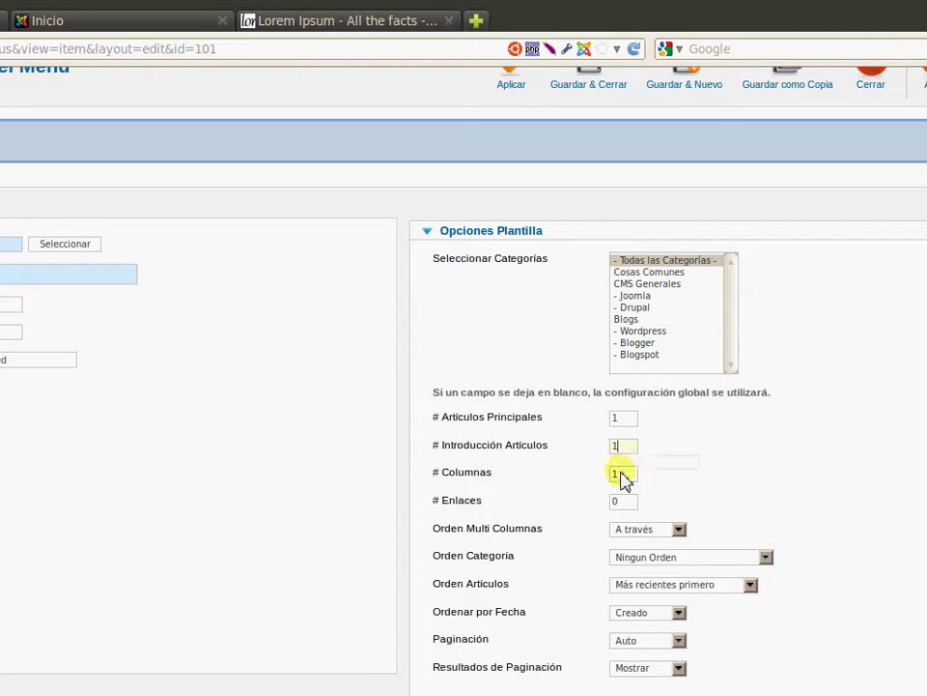
pyautogui.write('2')
pyautogui.press('Escape')
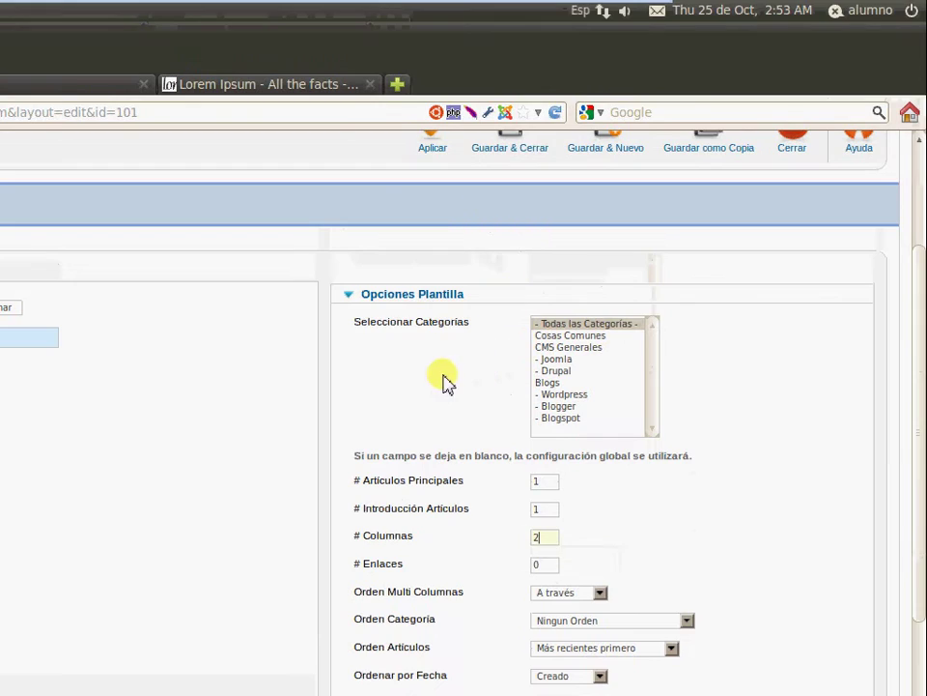
pyautogui.scroll(1, 448, 283)
pyautogui.click(433, 307)
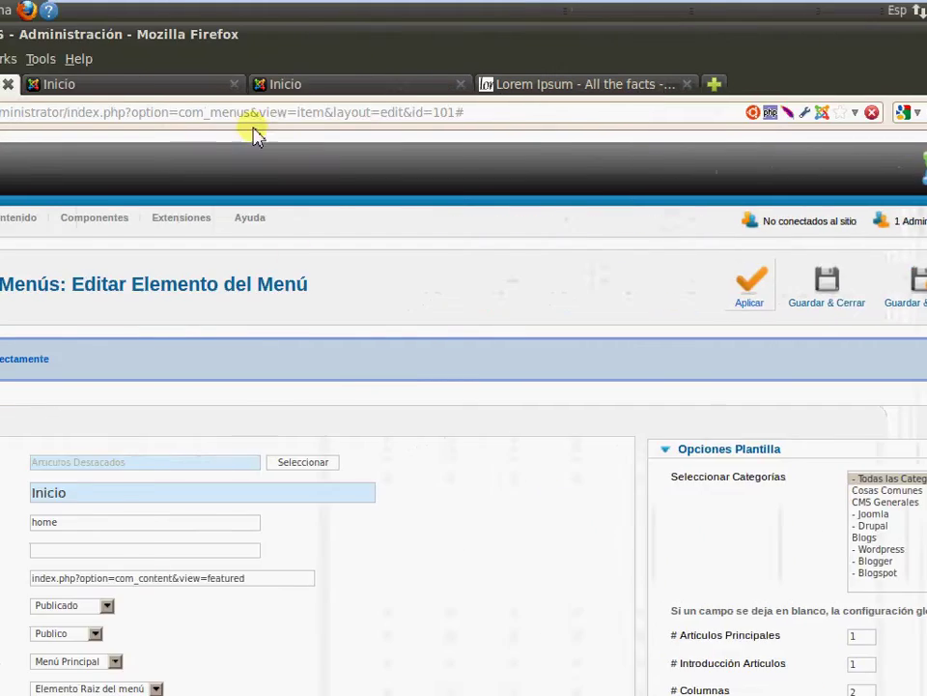
# Review the updated layout on the site's front page
pyautogui.click(275, 86)
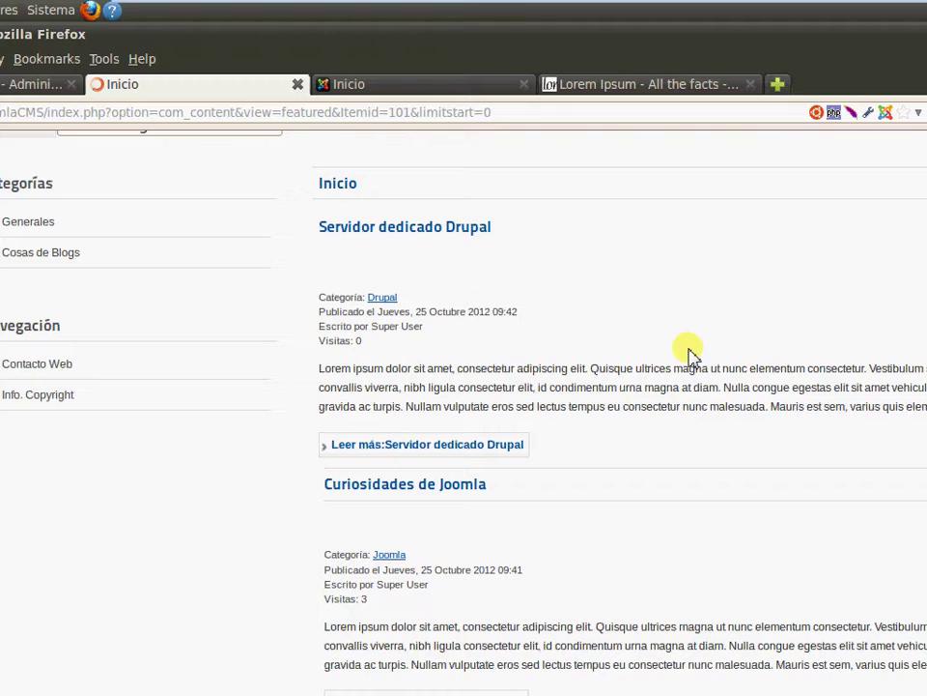
pyautogui.scroll(-5, 624, 368)
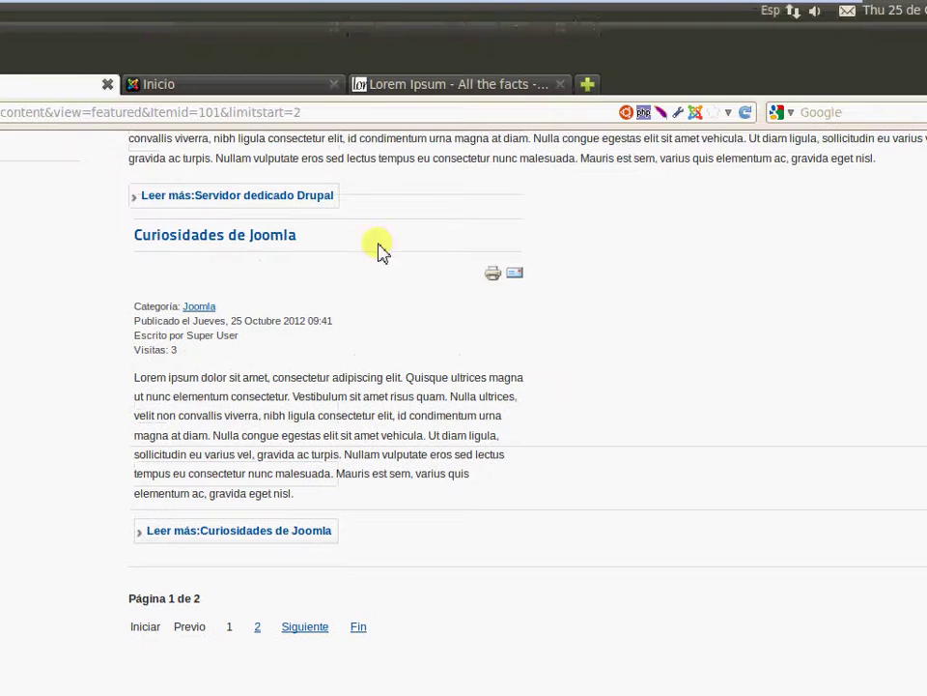
pyautogui.scroll(10, 379, 129)
pyautogui.scroll(-5, 408, 391)
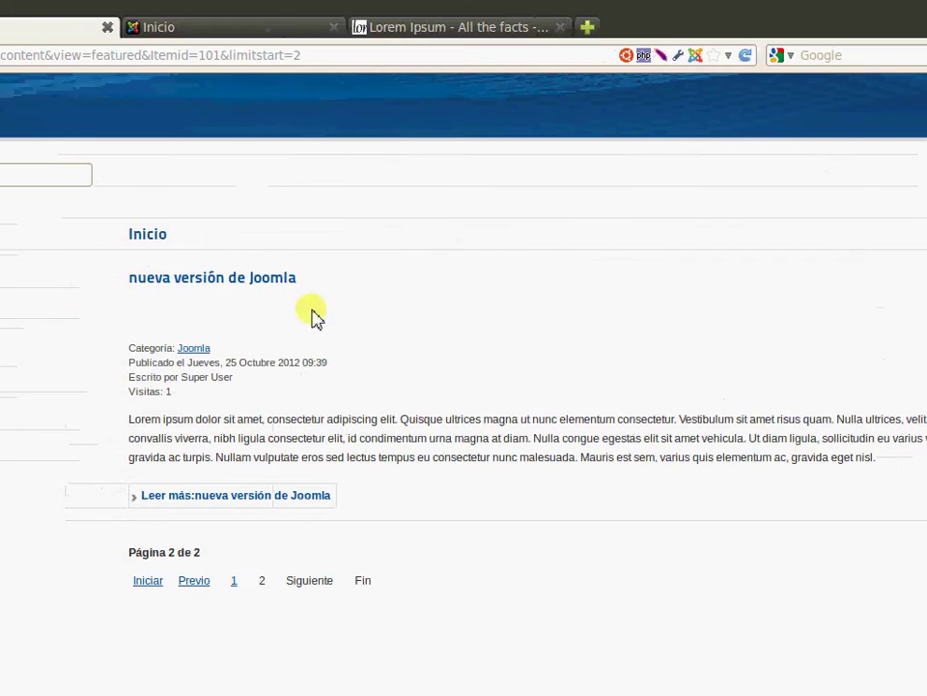
# Open the Joomla category blog under Generales and scroll through its articles
pyautogui.click(174, 272)
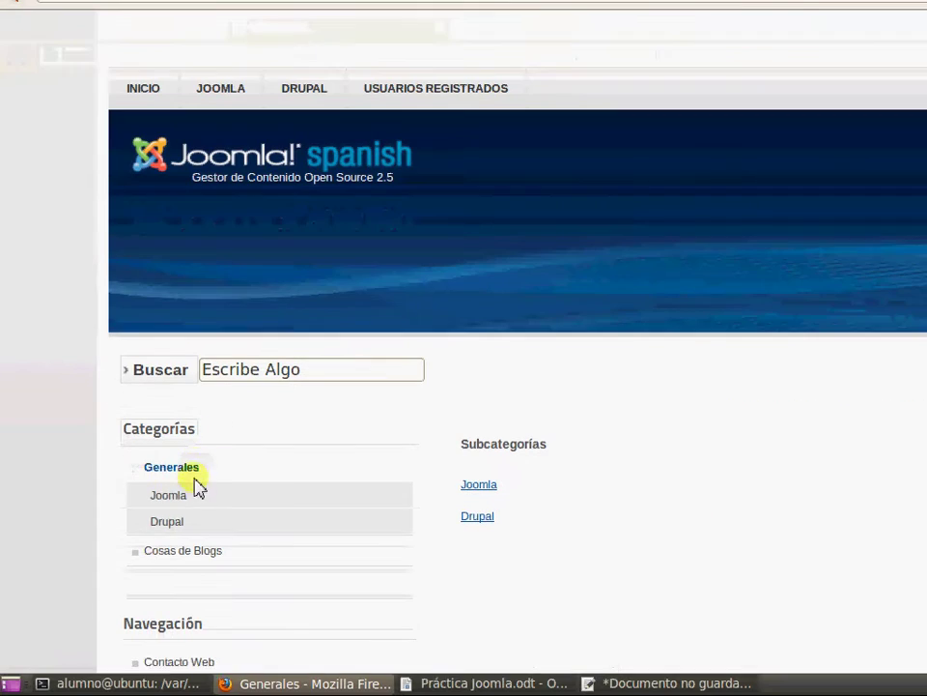
pyautogui.click(171, 502)
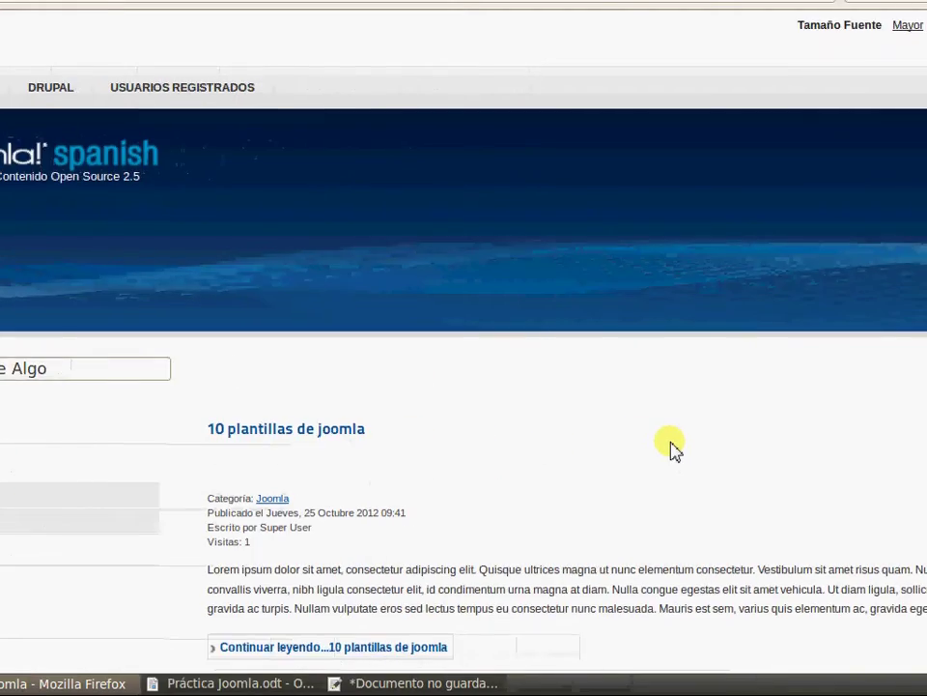
pyautogui.scroll(-3, 666, 445)
pyautogui.scroll(-6, 635, 393)
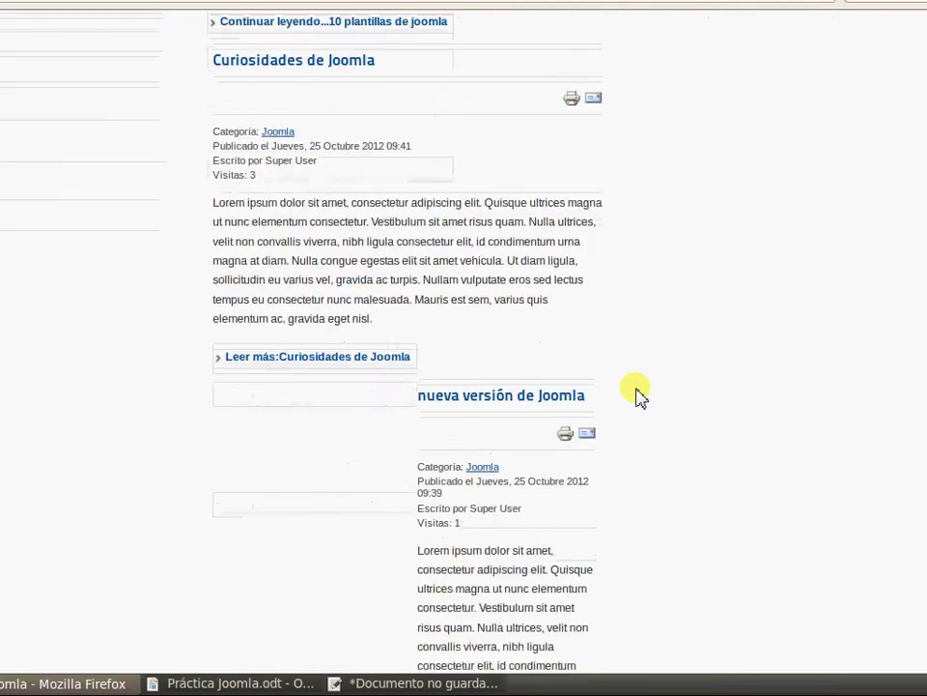
pyautogui.scroll(-3, 636, 393)
pyautogui.scroll(6, 636, 393)
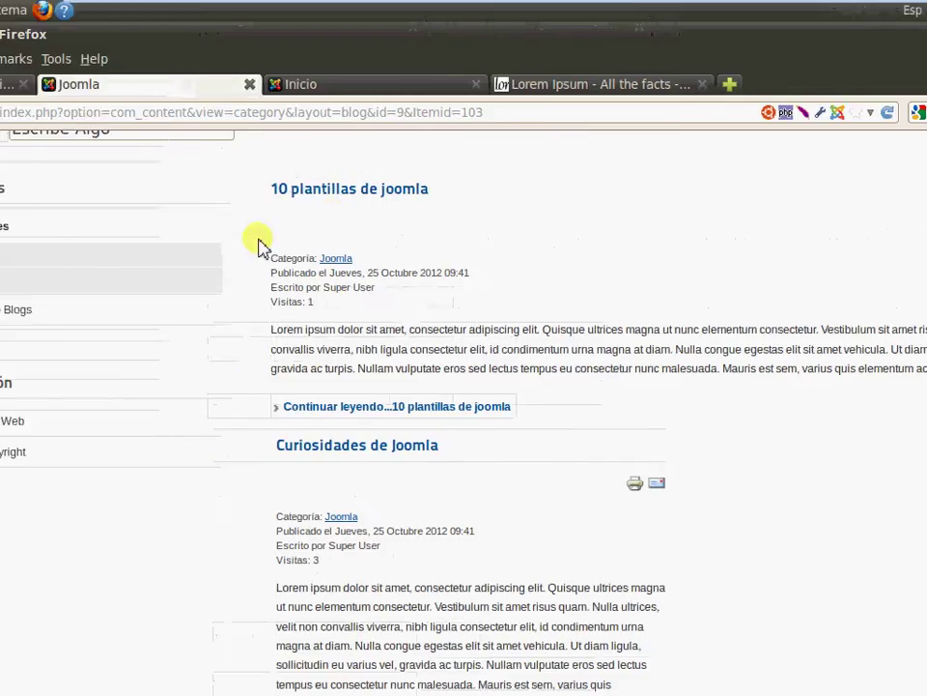
# Close the Inicio editor and edit the Joomla item in the Barra Izquierda menu
pyautogui.click(7, 85)
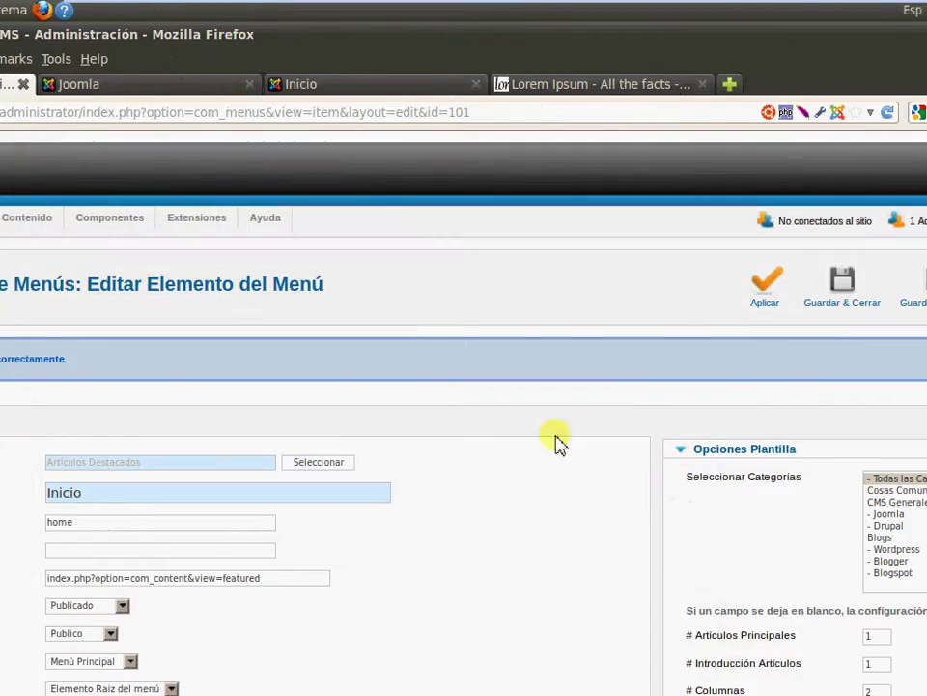
pyautogui.click(786, 297)
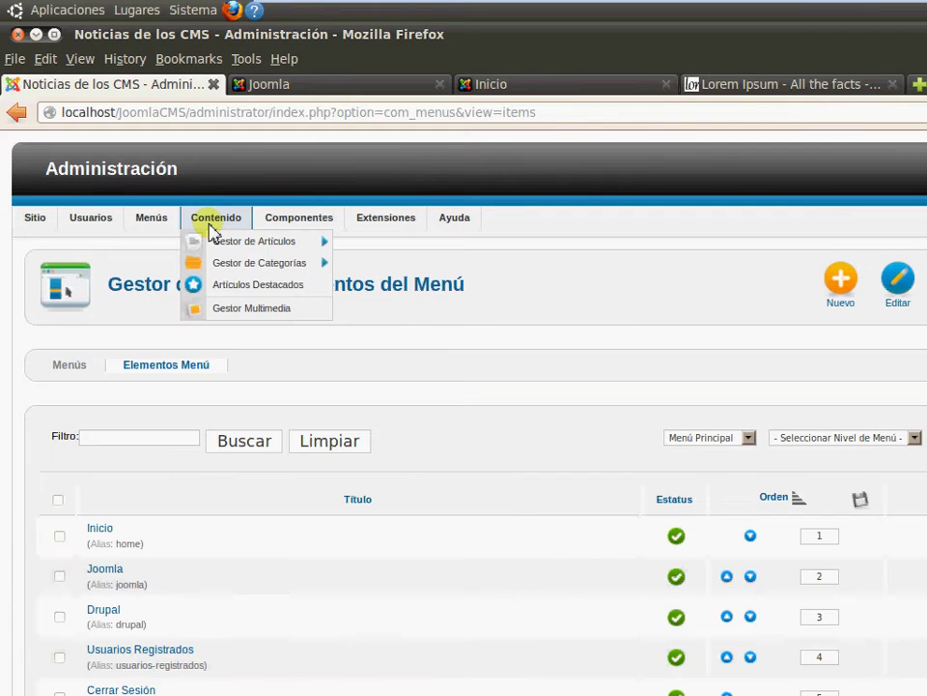
pyautogui.moveTo(145, 221)
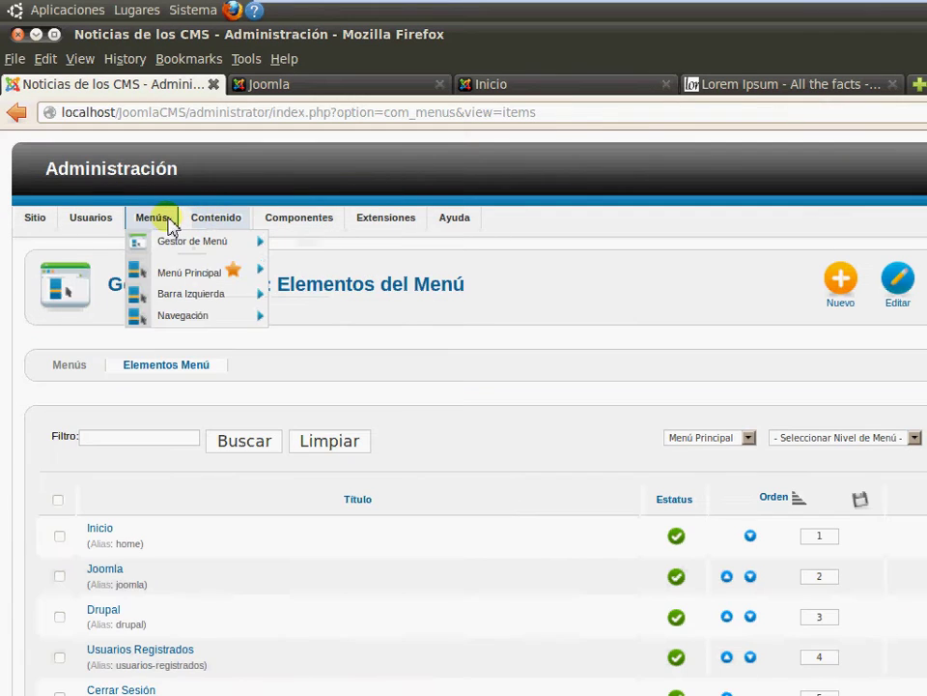
pyautogui.click(176, 308)
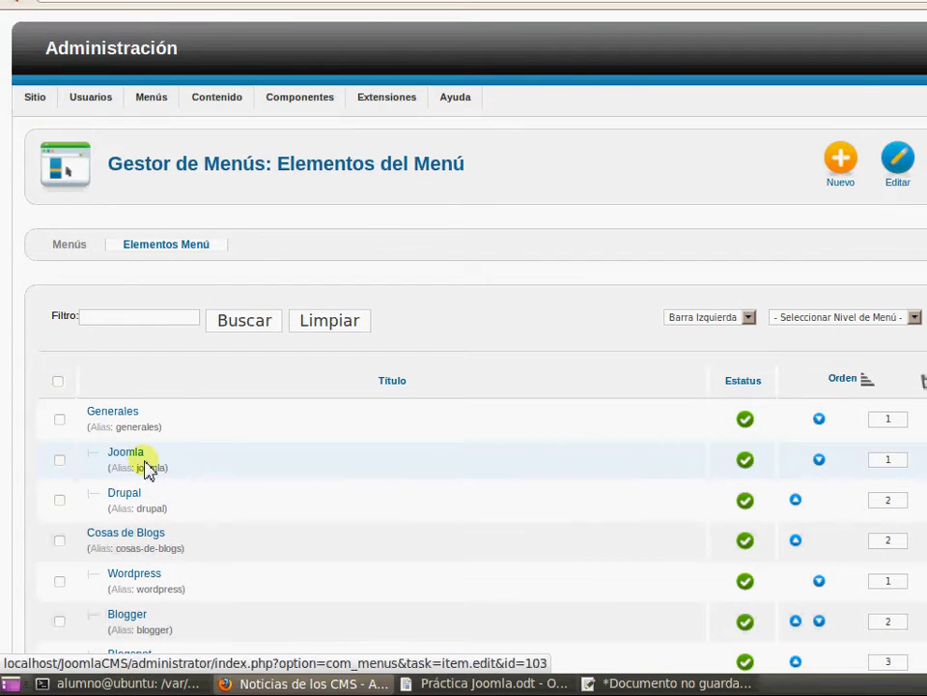
pyautogui.click(131, 461)
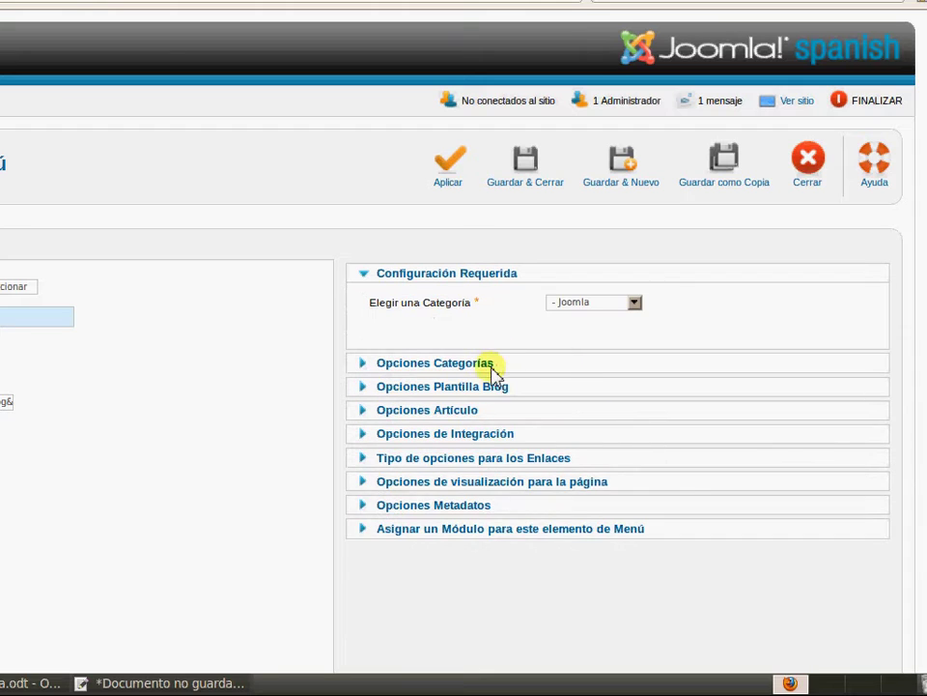
# Give the Joomla blog layout 1 leading article, 1 intro article, 2 columns, and save and close
pyautogui.click(486, 369)
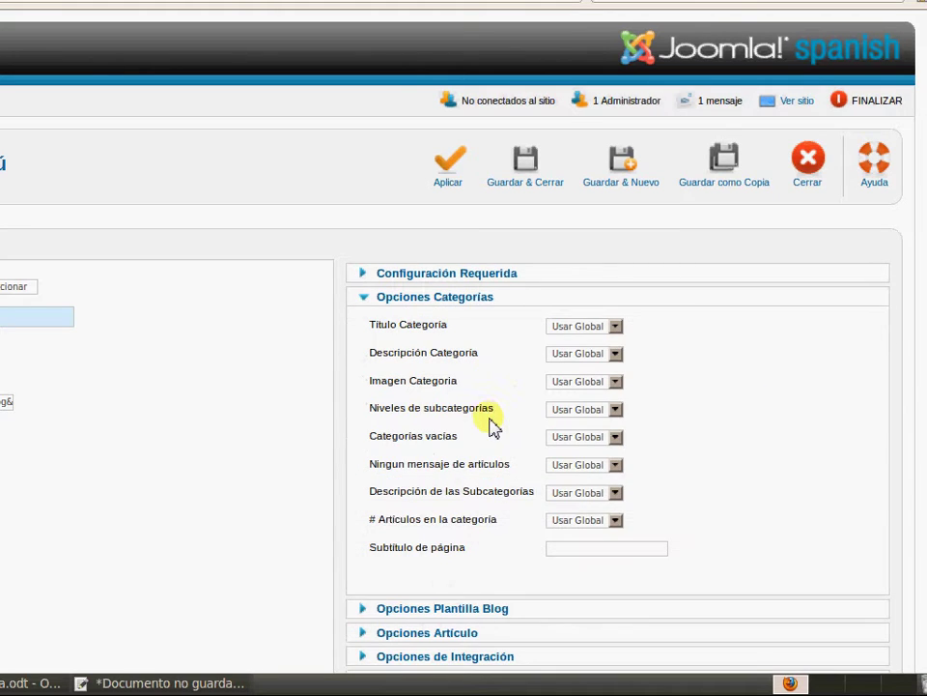
pyautogui.scroll(-3, 491, 423)
pyautogui.click(474, 453)
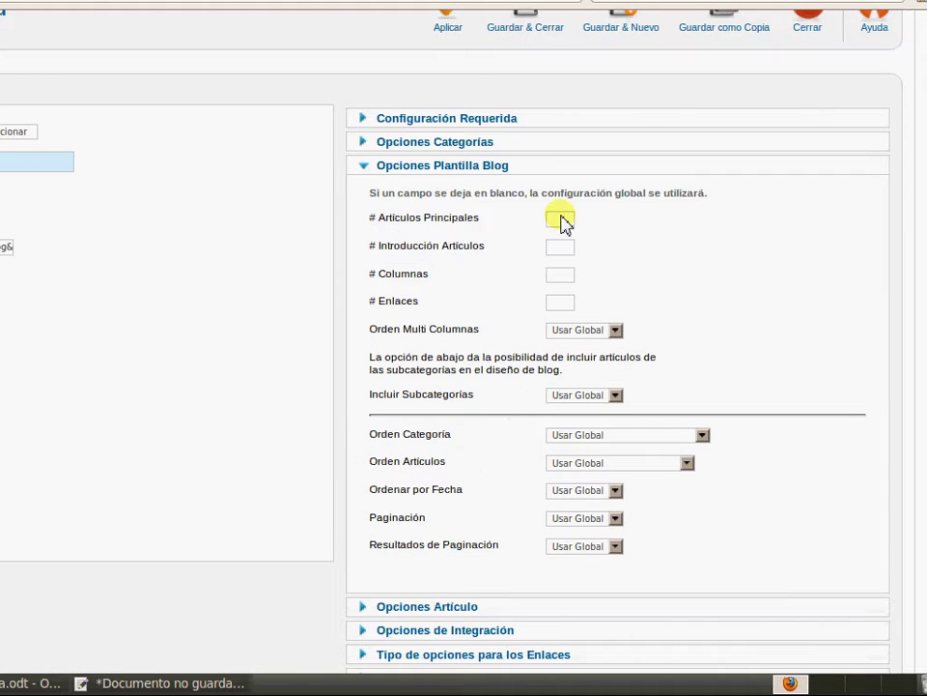
pyautogui.click(559, 219)
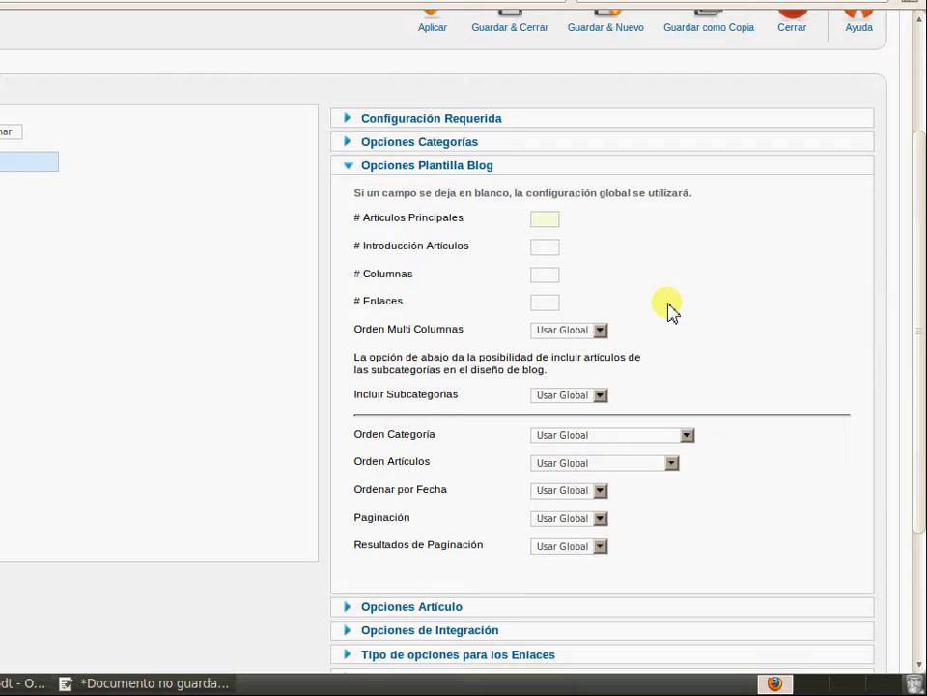
pyautogui.write('1')
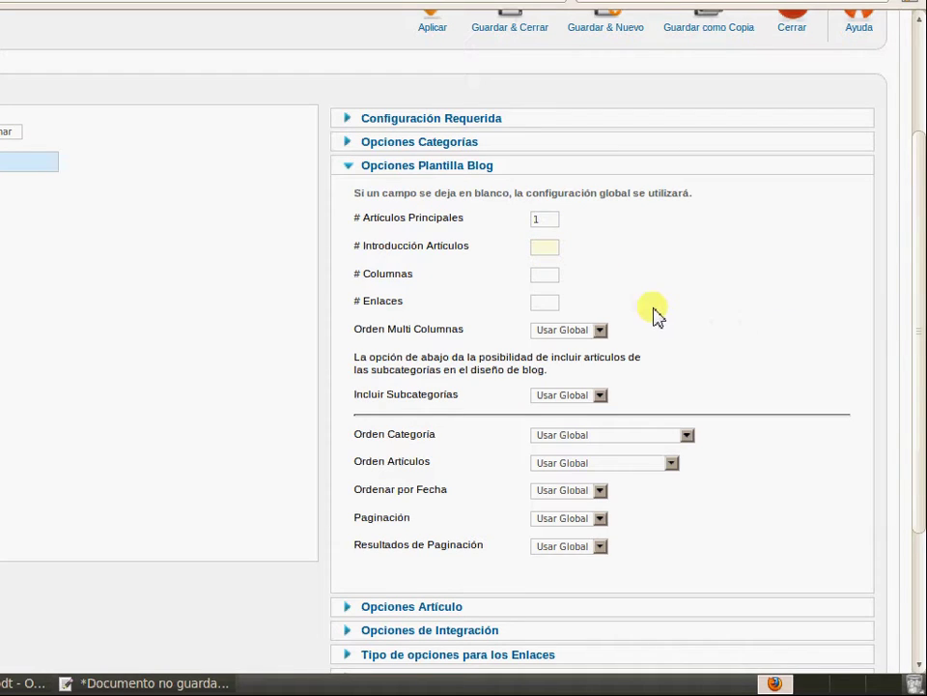
pyautogui.write('1')
pyautogui.click(557, 265)
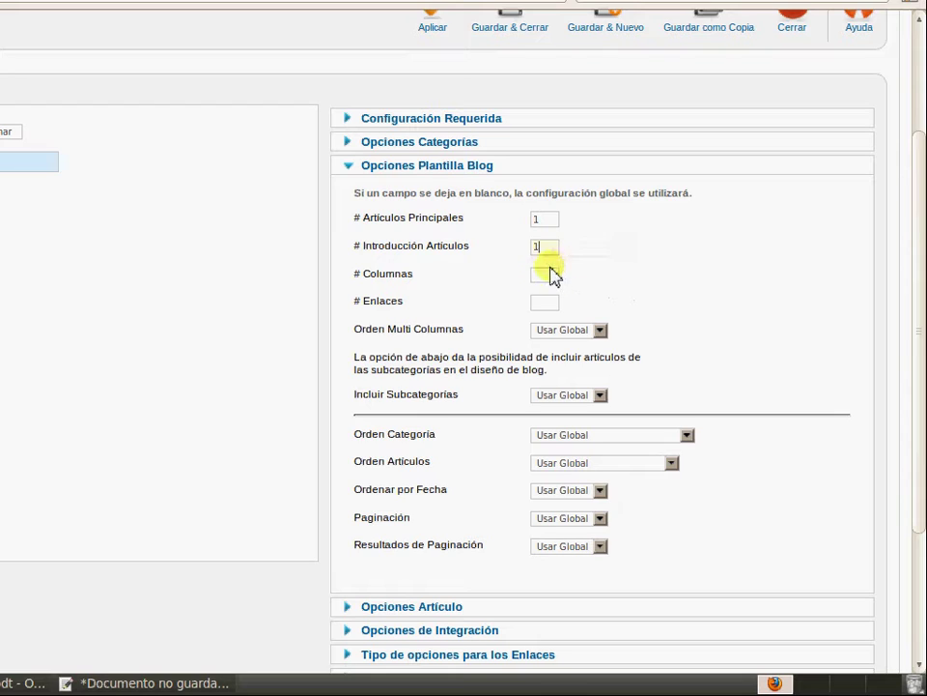
pyautogui.write('2')
pyautogui.click(560, 291)
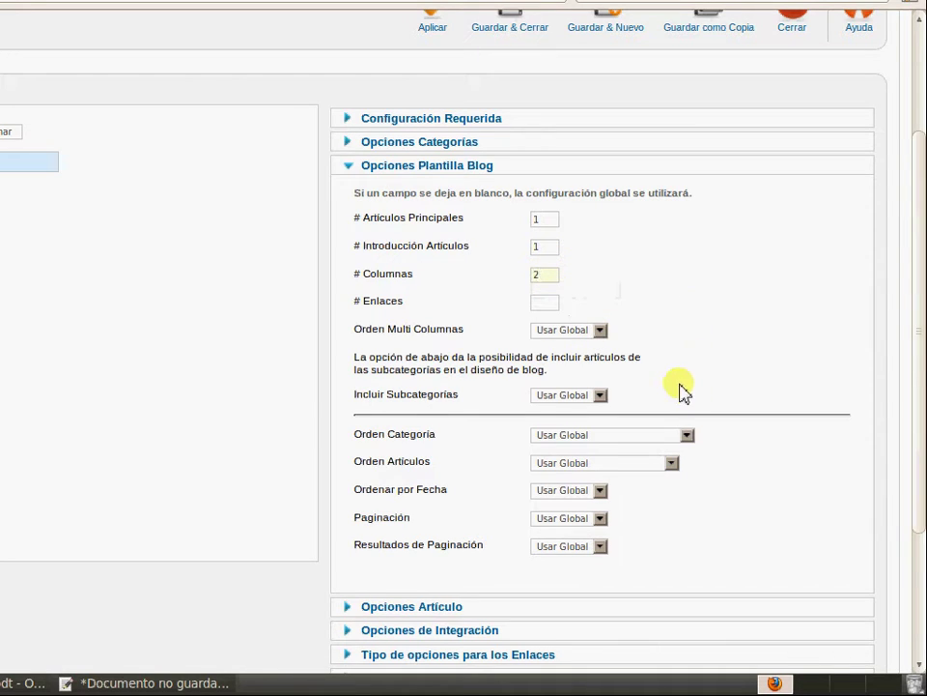
pyautogui.scroll(3, 679, 390)
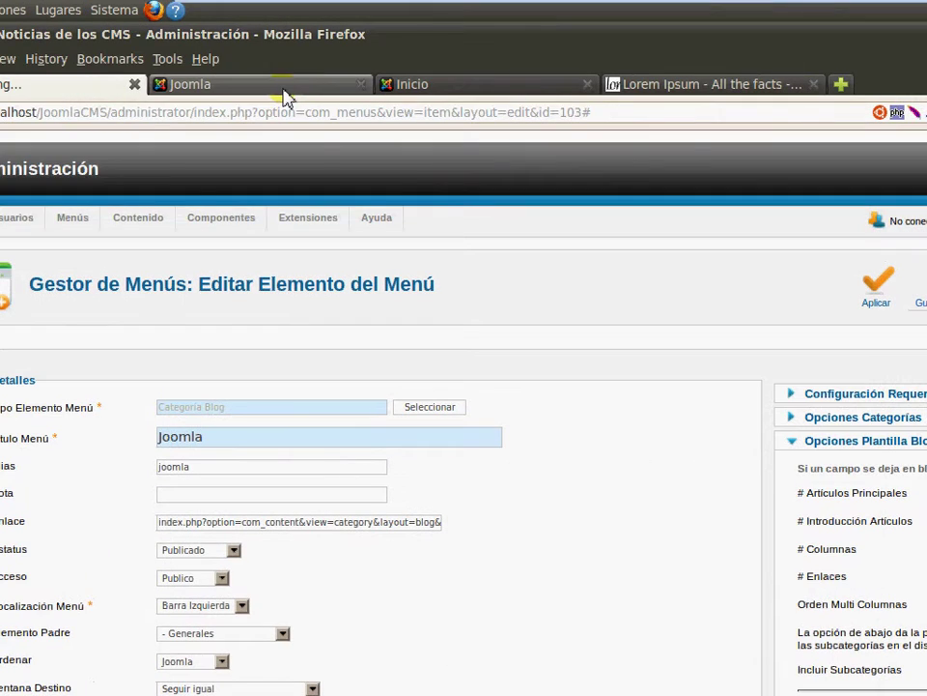
pyautogui.click(282, 88)
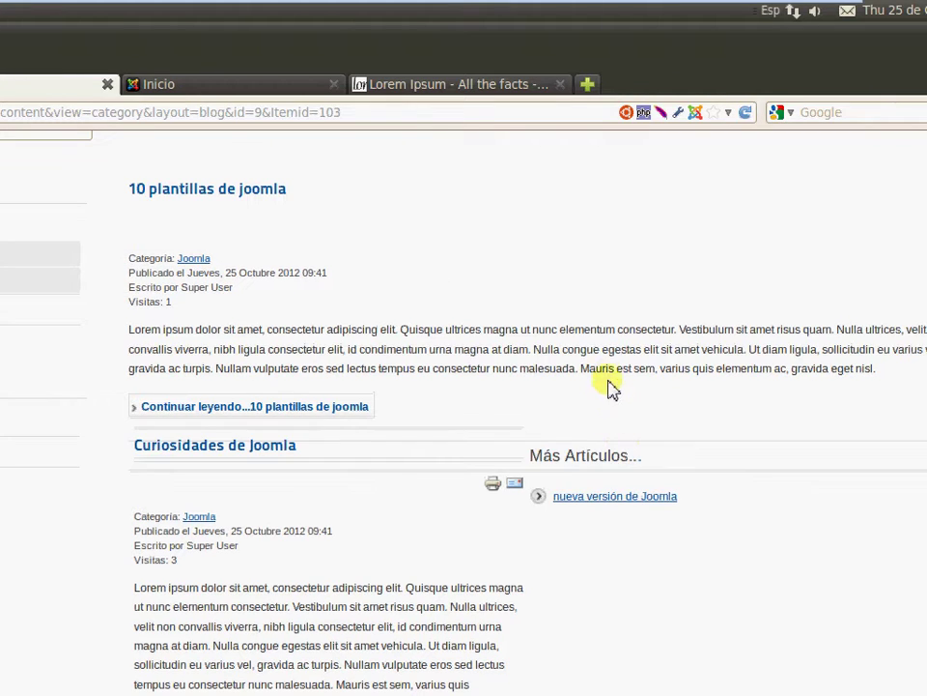
# Reopen Generales > Joomla on the site and scroll to its 'Página 1 de 2' pagination
pyautogui.scroll(-4, 608, 386)
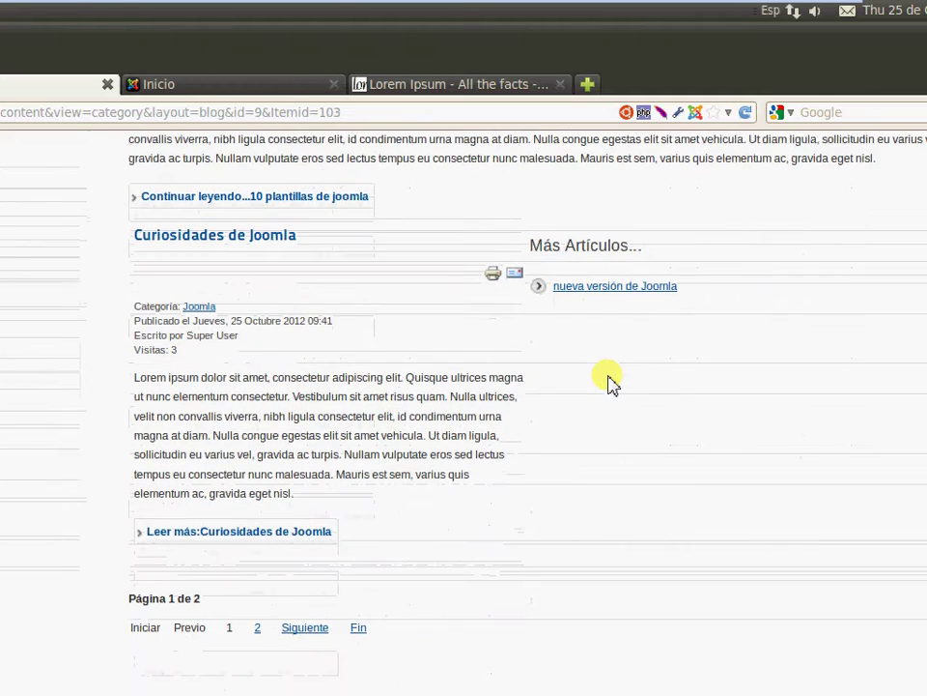
pyautogui.scroll(9, 615, 375)
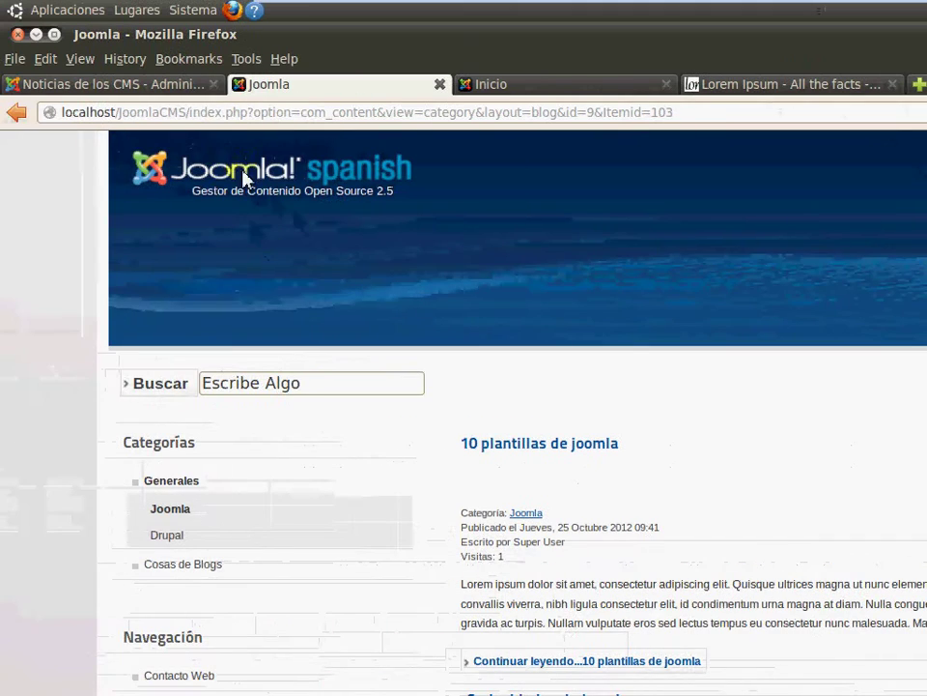
pyautogui.scroll(2, 319, 318)
pyautogui.click(152, 214)
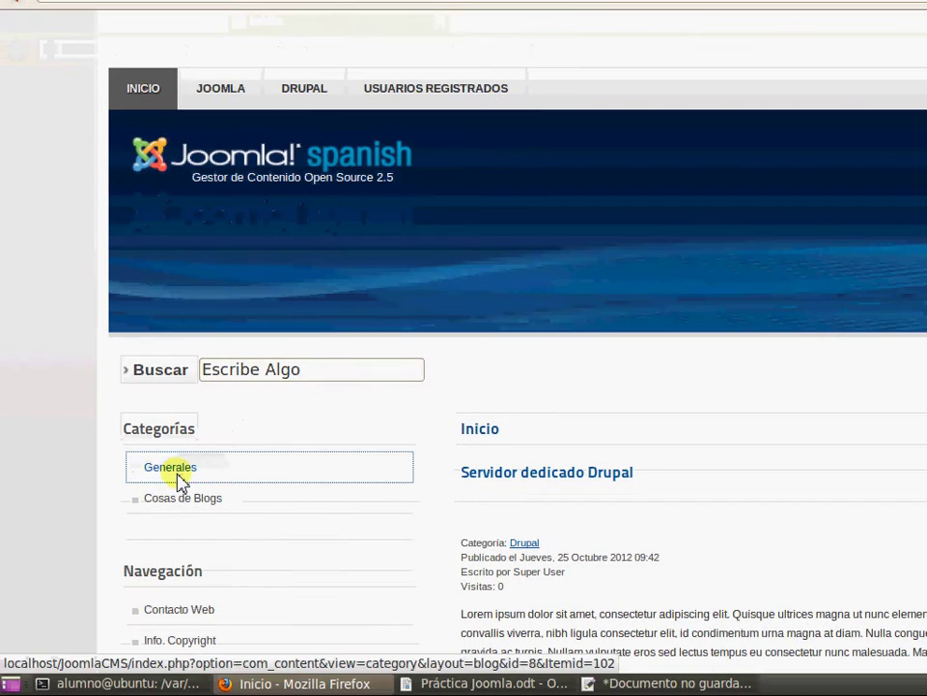
pyautogui.click(174, 590)
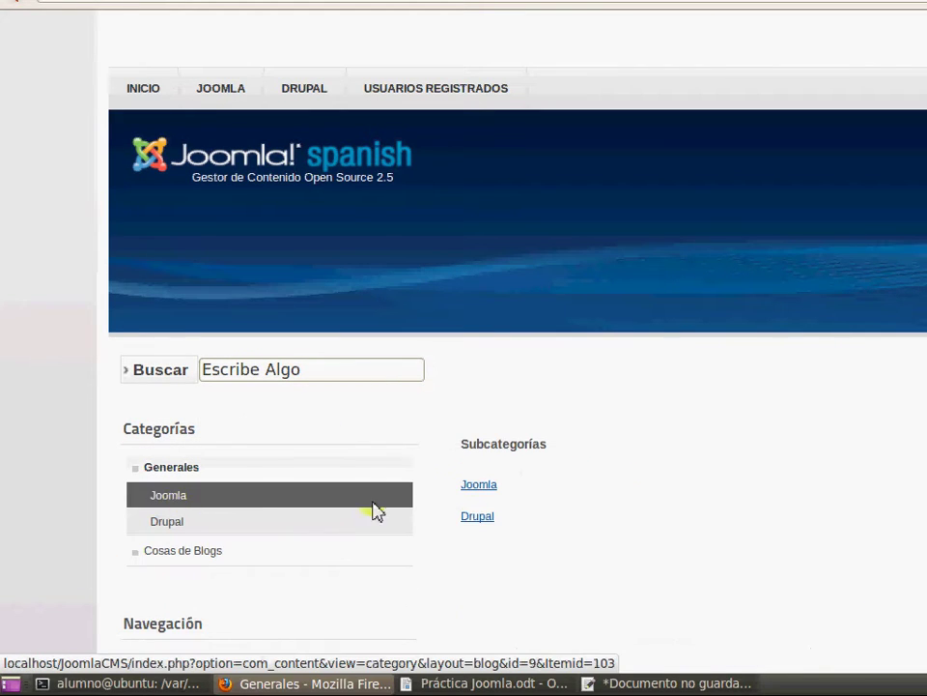
pyautogui.click(480, 486)
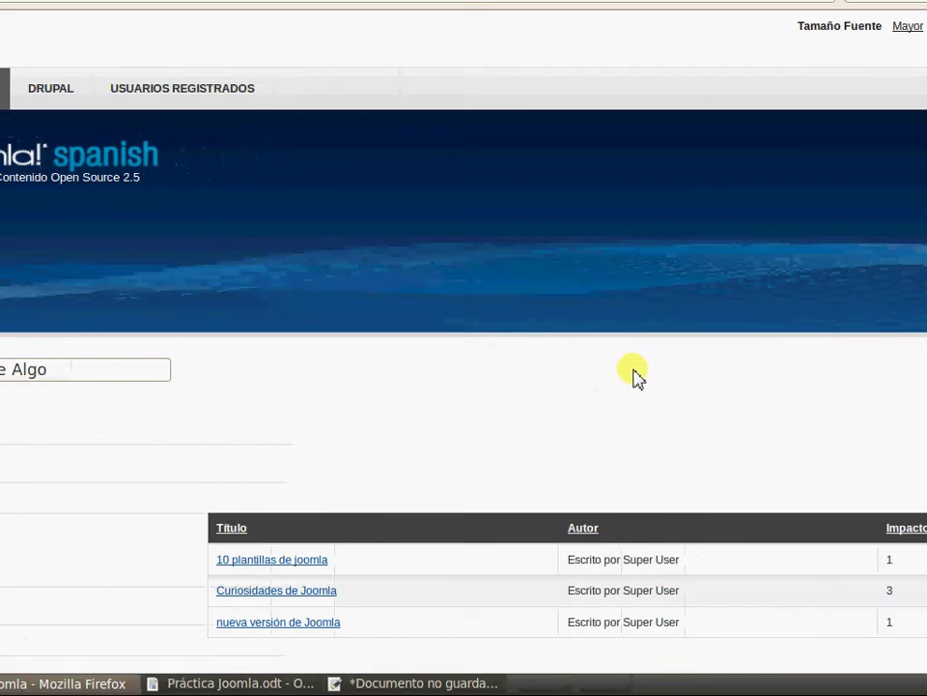
pyautogui.scroll(-1, 580, 377)
pyautogui.click(182, 425)
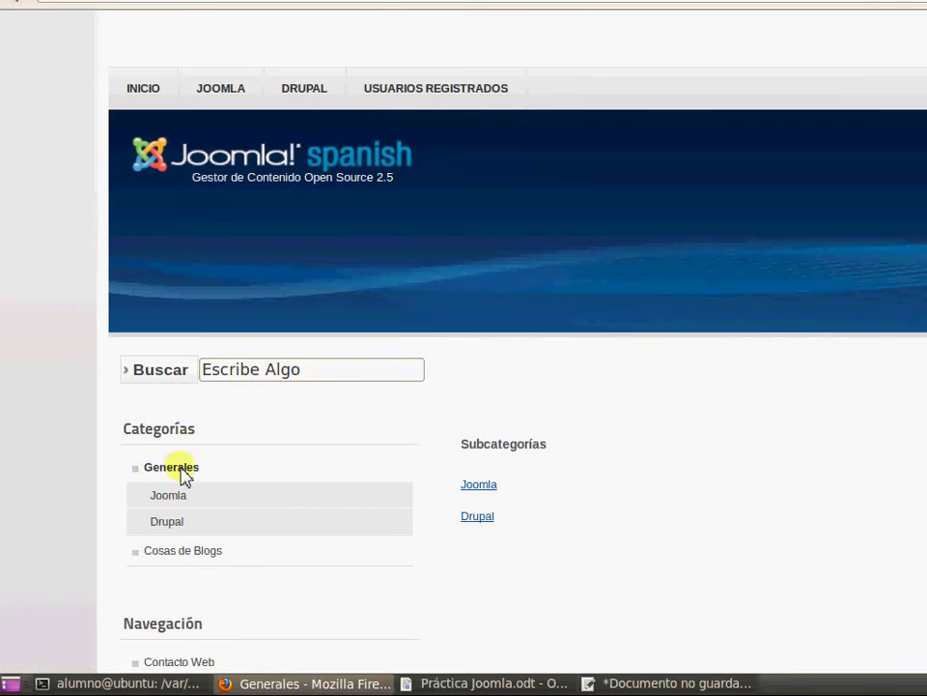
pyautogui.click(169, 504)
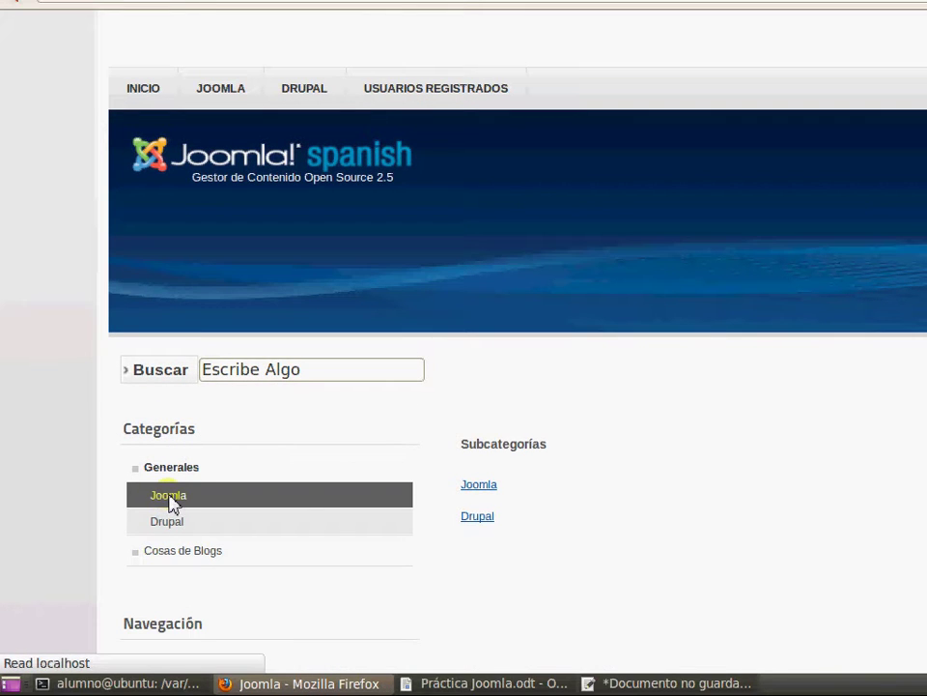
pyautogui.scroll(-5, 853, 365)
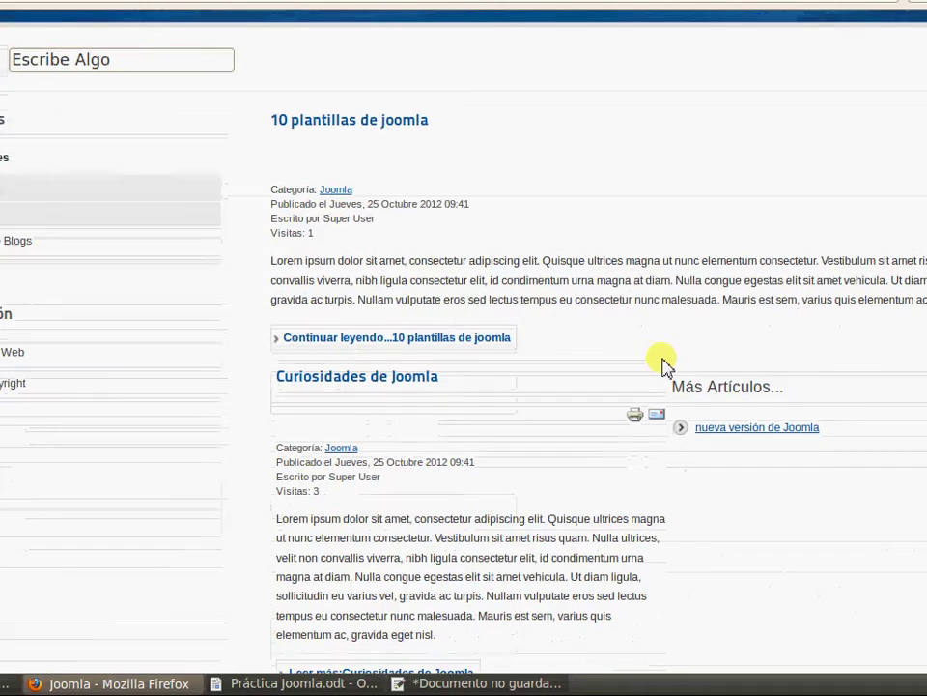
pyautogui.scroll(-3, 580, 416)
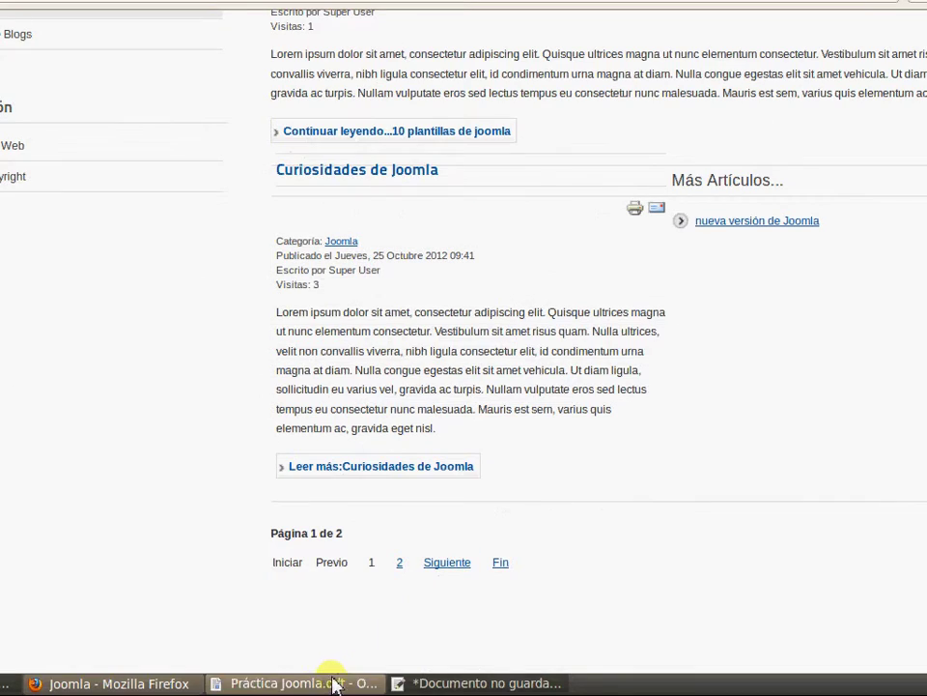
pyautogui.click(326, 685)
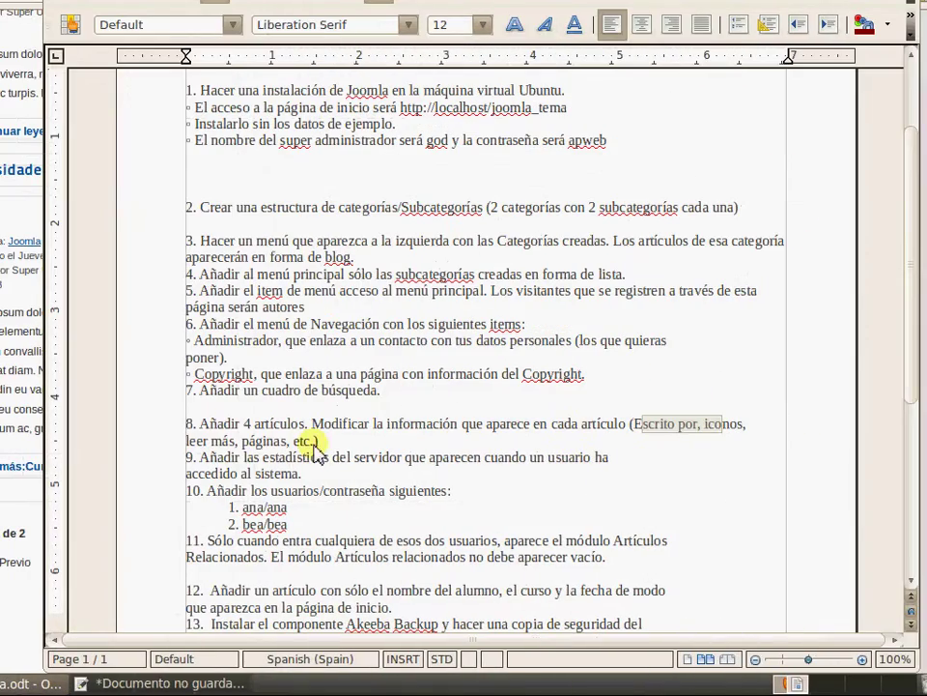
pyautogui.moveTo(325, 457); pyautogui.dragTo(462, 474)
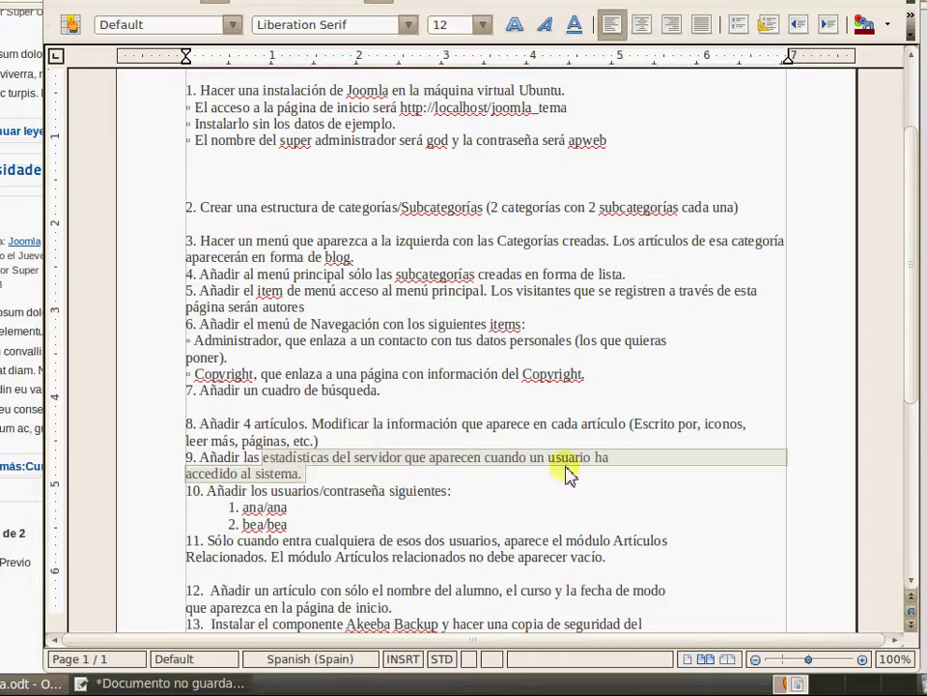
pyautogui.click(349, 476)
pyautogui.click(284, 208)
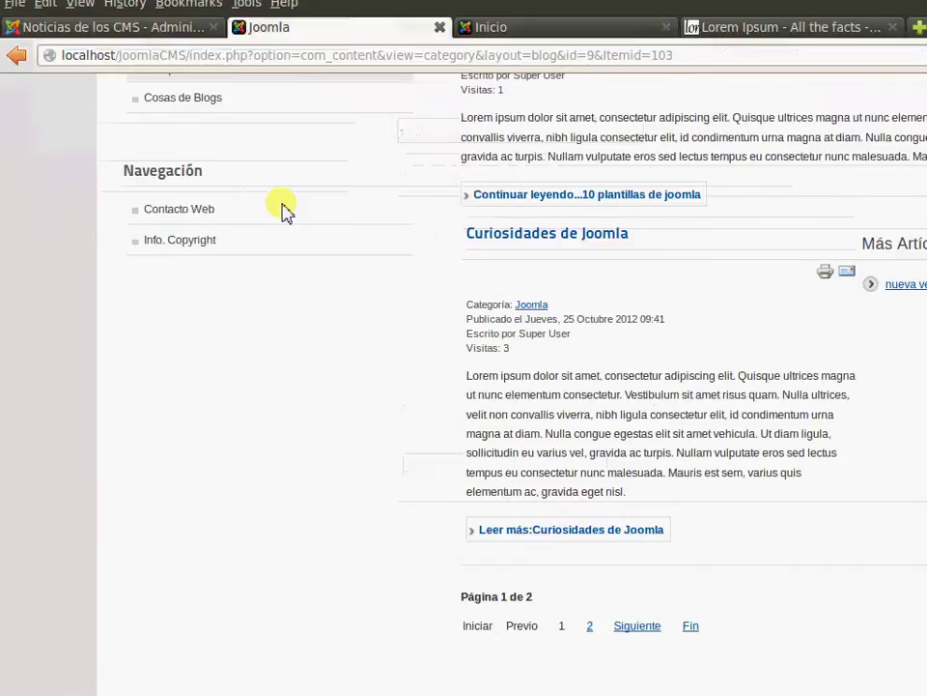
# In the administration, go to Extensiones > Gestor de Módulos and start a new module
pyautogui.click(184, 89)
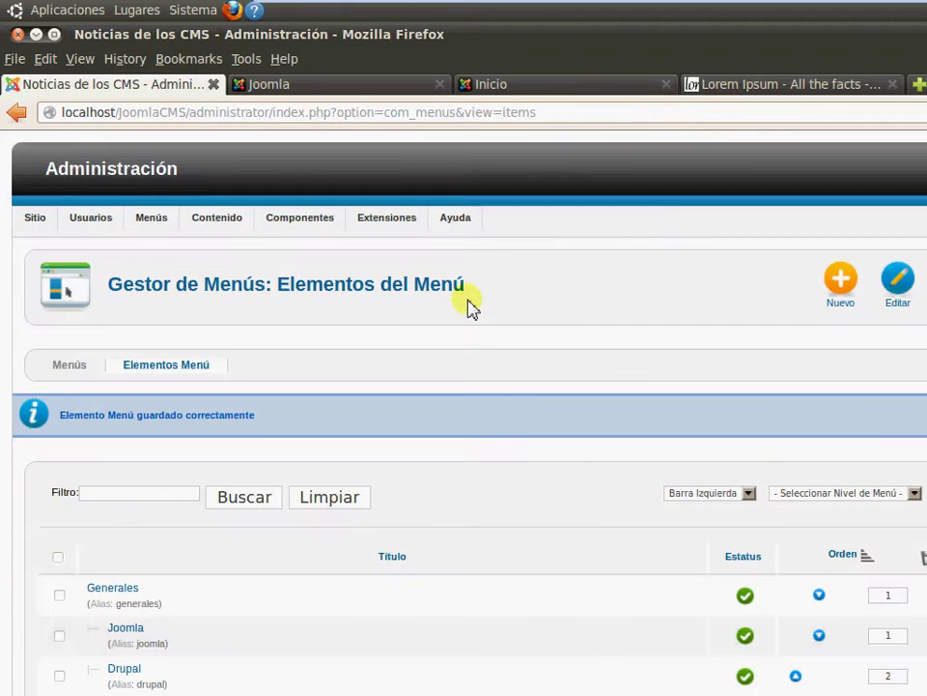
pyautogui.moveTo(259, 228)
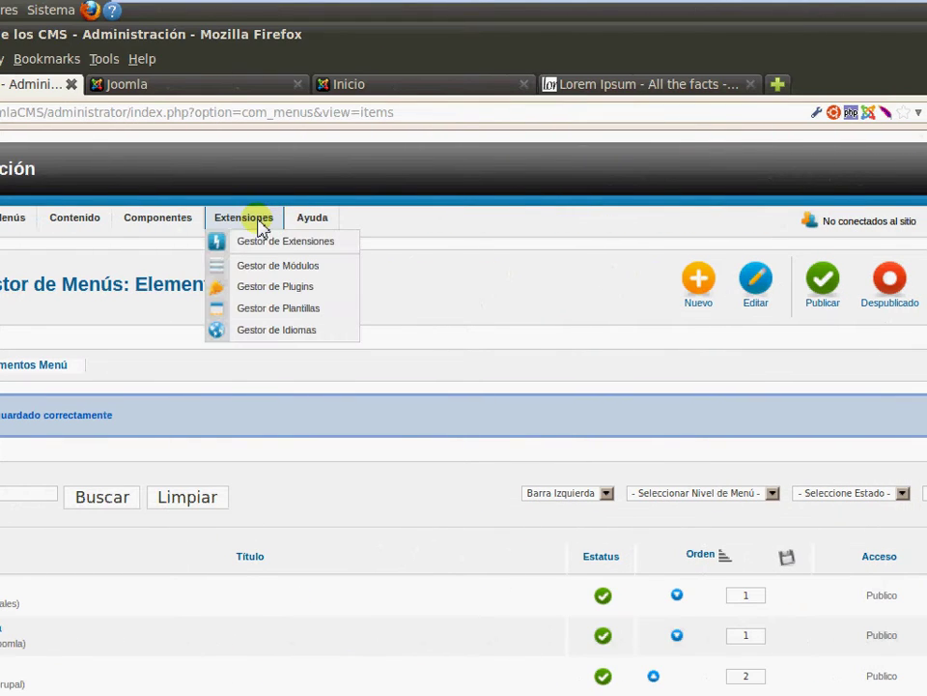
pyautogui.click(290, 267)
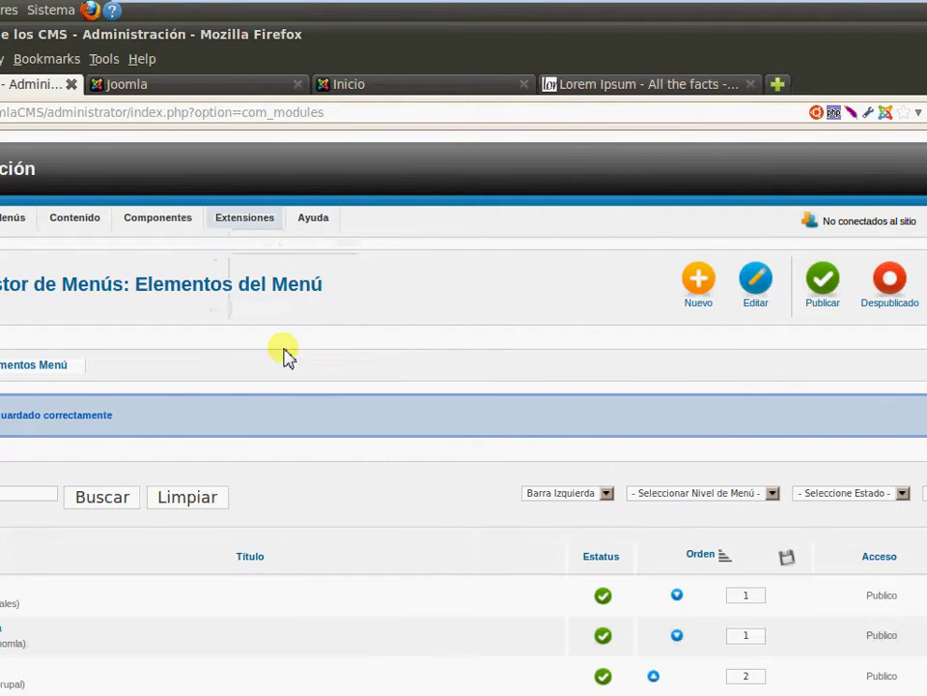
pyautogui.click(644, 283)
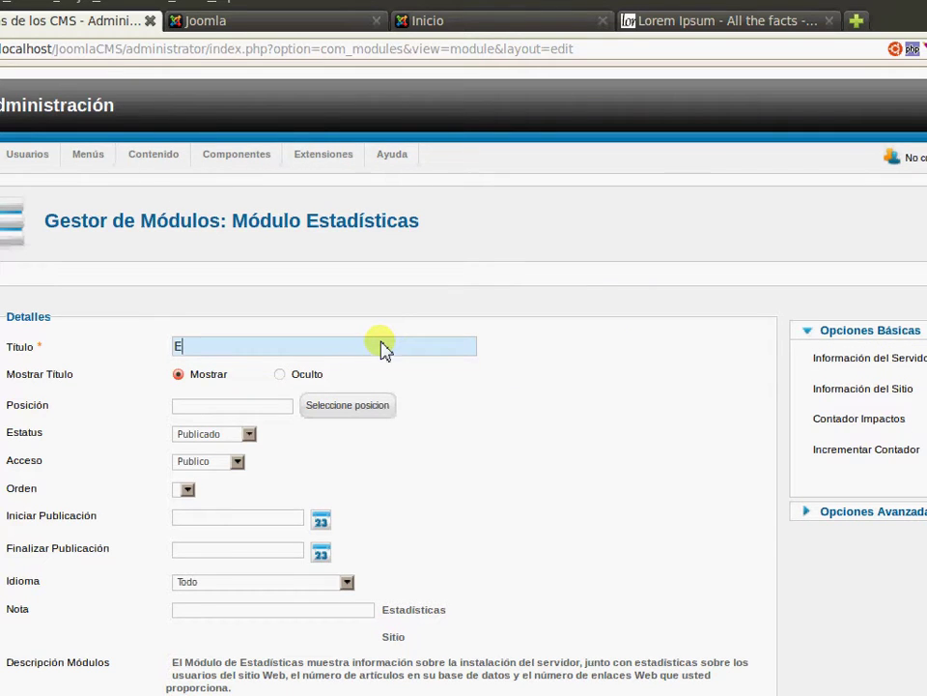
# Enter the Estadísticas title for the new statistics module
pyautogui.write('stadísticas')
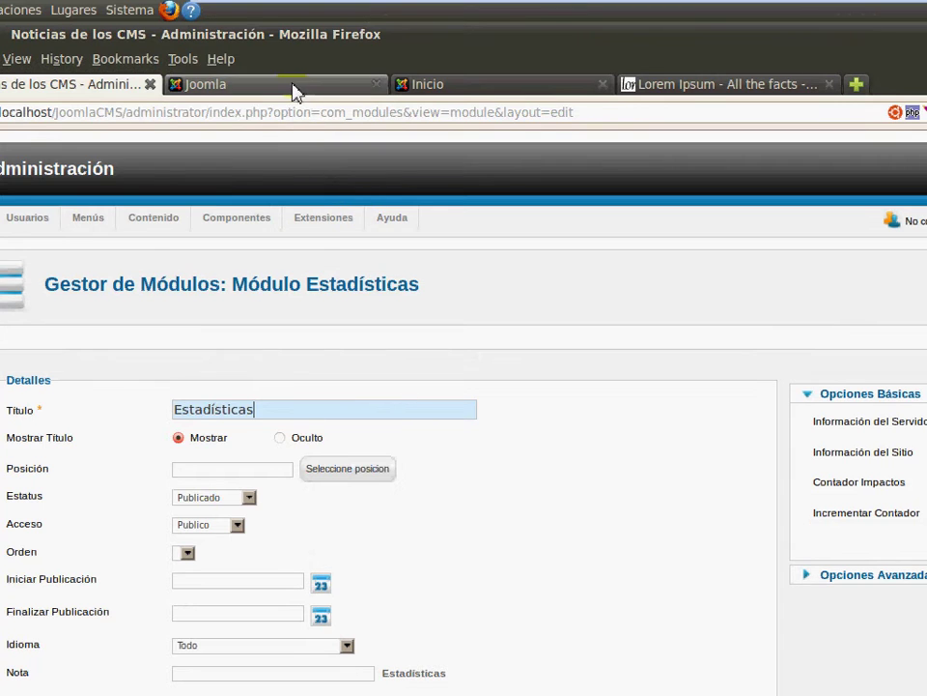
pyautogui.click(296, 24)
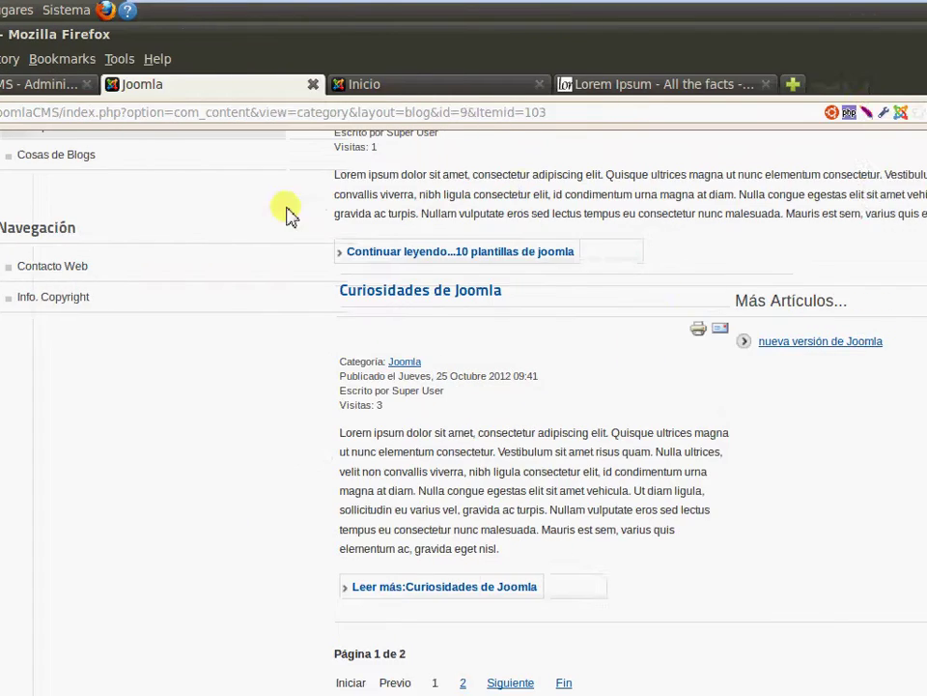
pyautogui.click(18, 87)
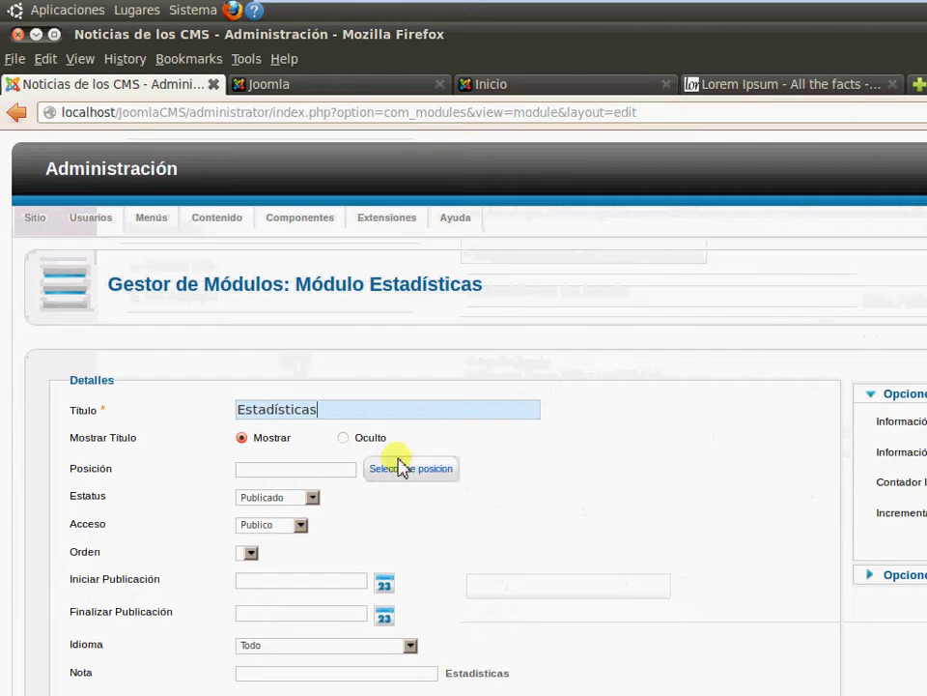
# Place the module in position-7 and set Información del Sitio and Contador Impactos to Sí
pyautogui.click(407, 470)
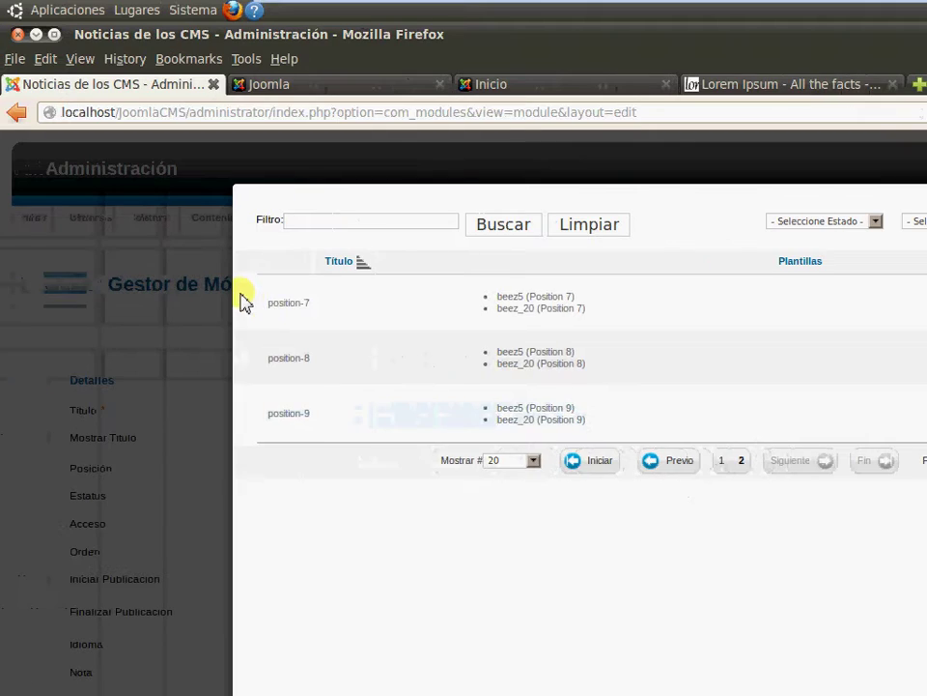
pyautogui.click(288, 305)
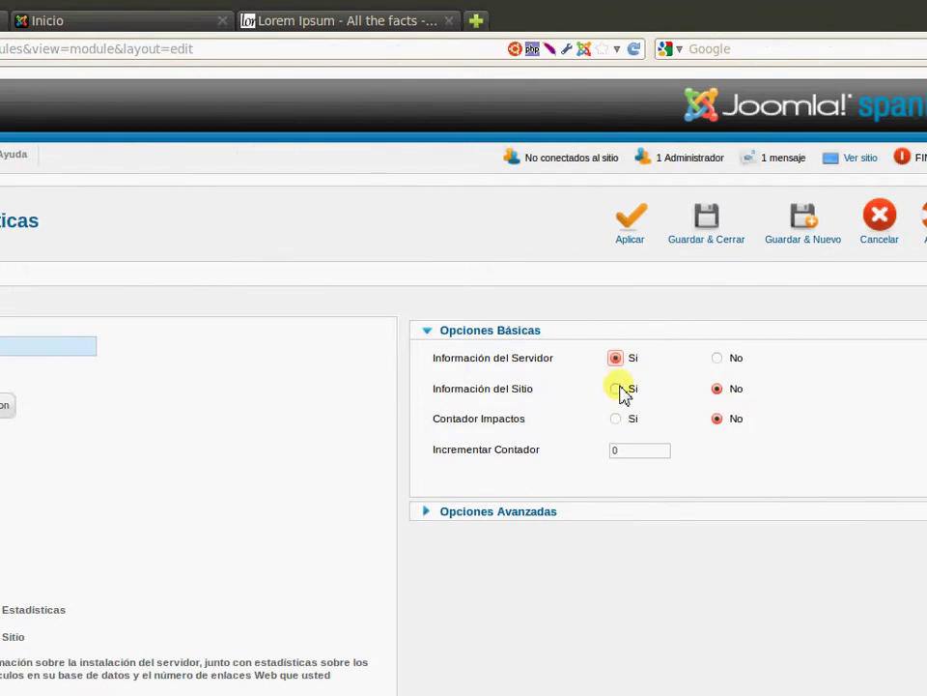
pyautogui.click(616, 389)
pyautogui.click(616, 418)
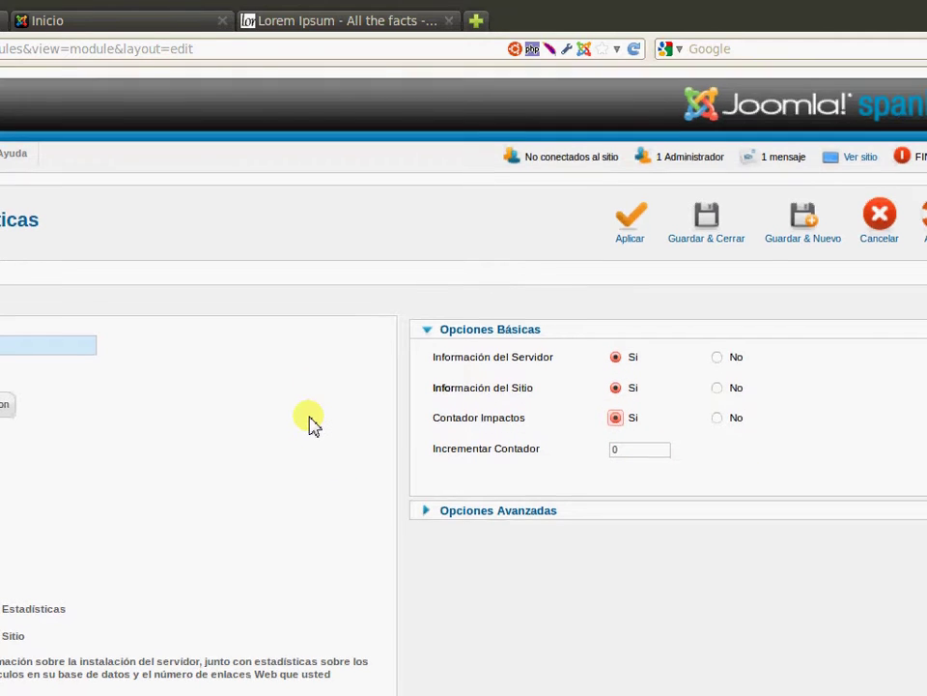
pyautogui.scroll(-5, 310, 424)
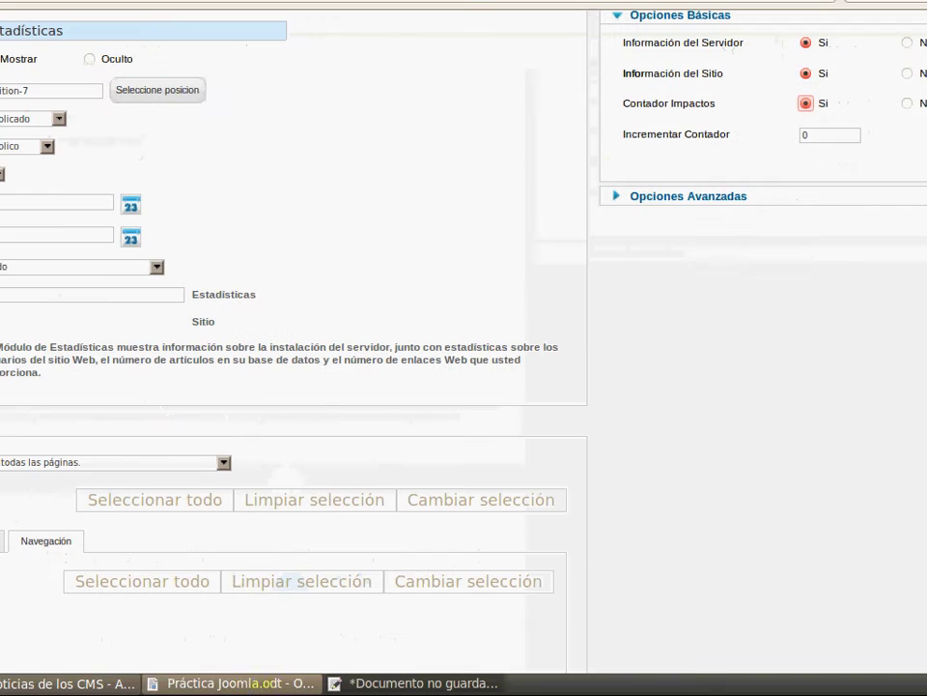
pyautogui.click(232, 682)
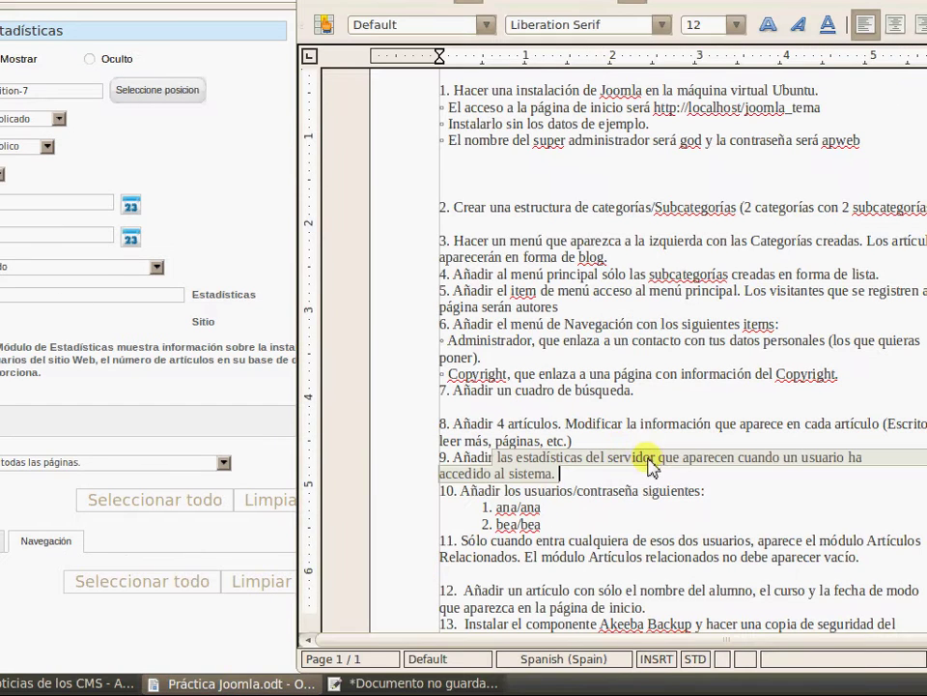
pyautogui.click(614, 477)
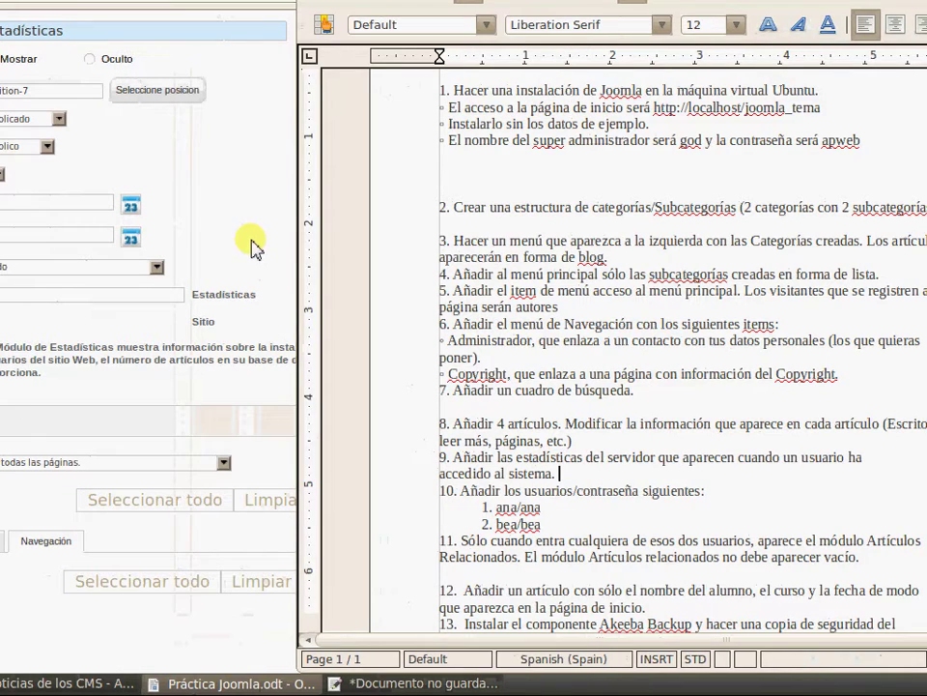
pyautogui.click(125, 242)
# Set the Estadísticas module's access level to Registrado, then save and close it
pyautogui.scroll(-1, 187, 324)
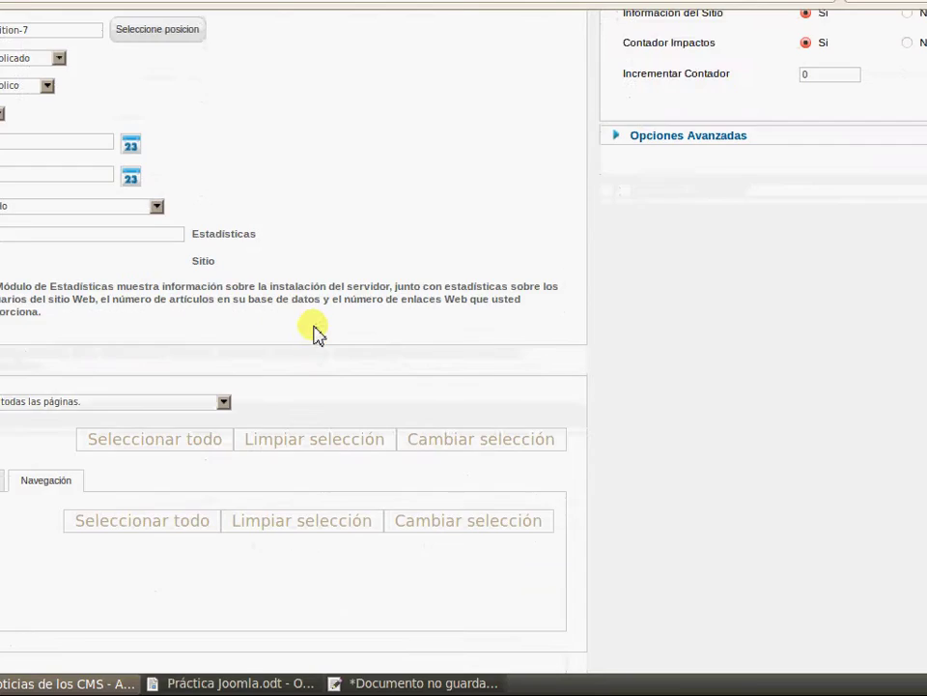
pyautogui.scroll(-2, 313, 330)
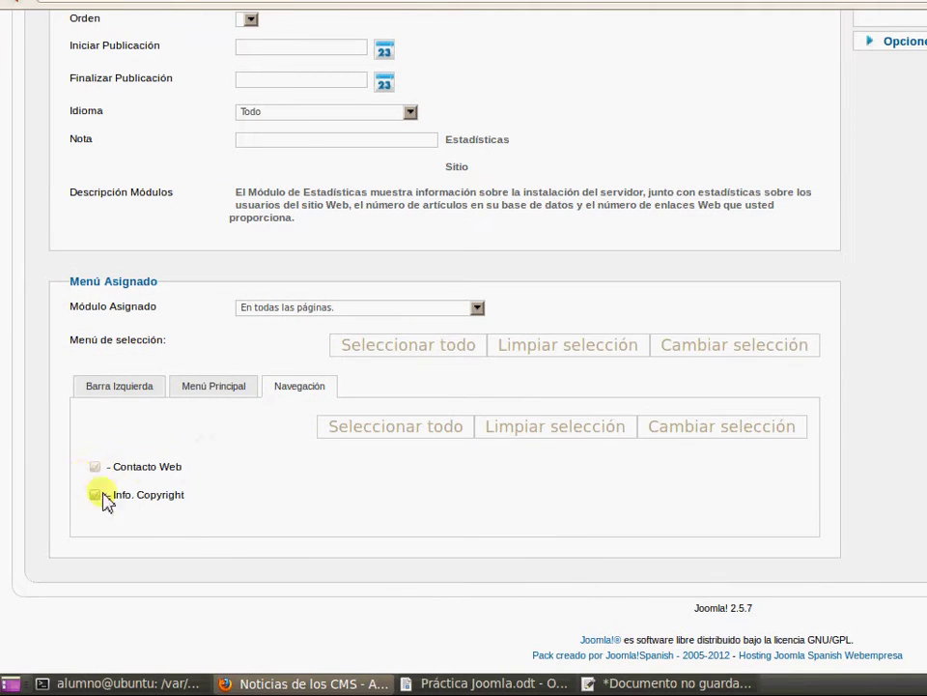
pyautogui.click(197, 389)
pyautogui.click(127, 389)
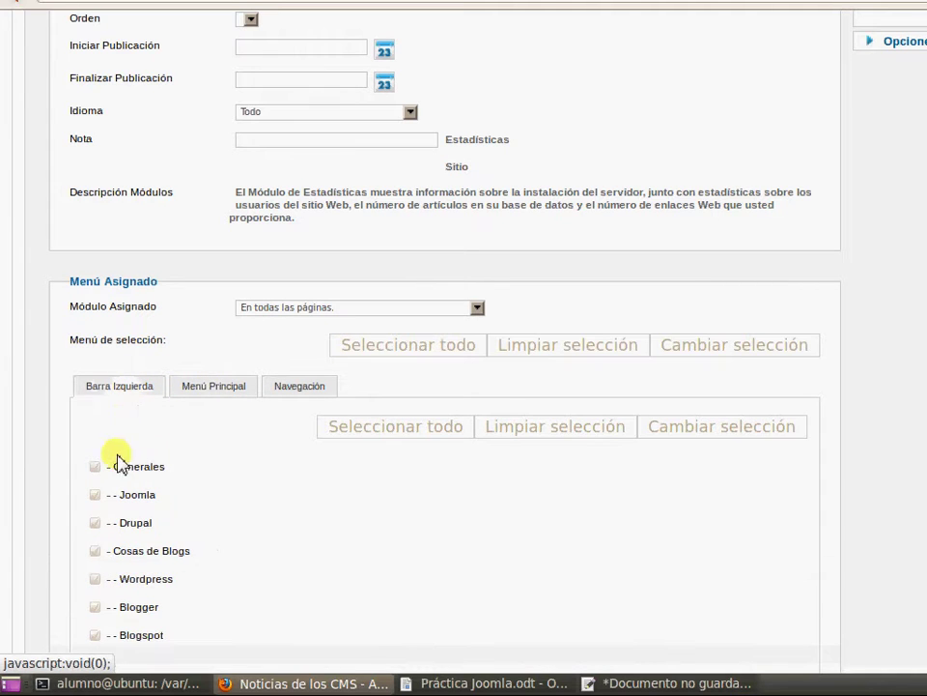
pyautogui.scroll(3, 580, 286)
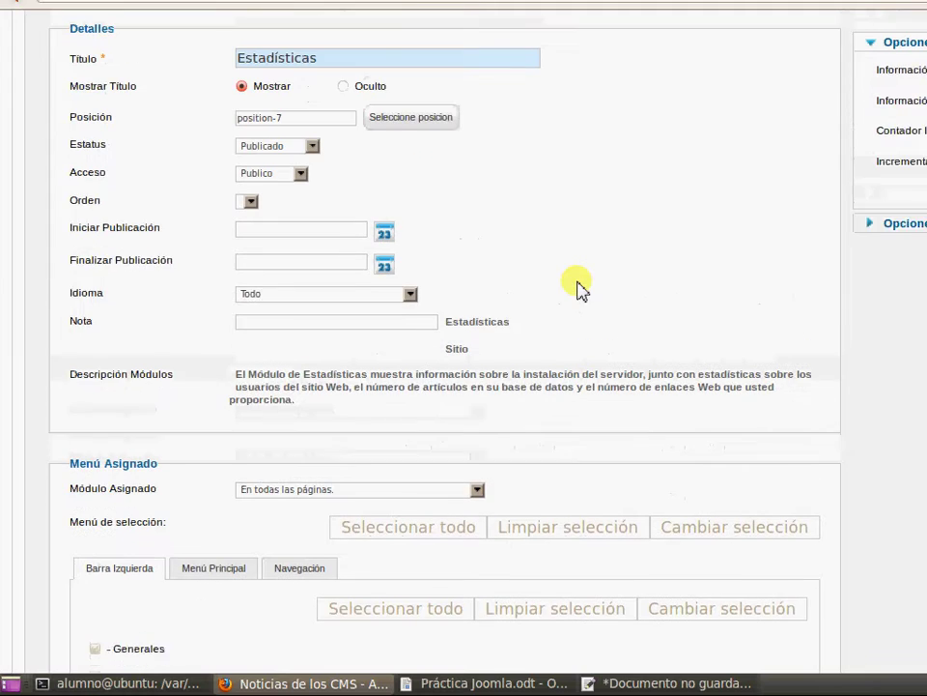
pyautogui.scroll(1, 579, 286)
pyautogui.click(300, 198)
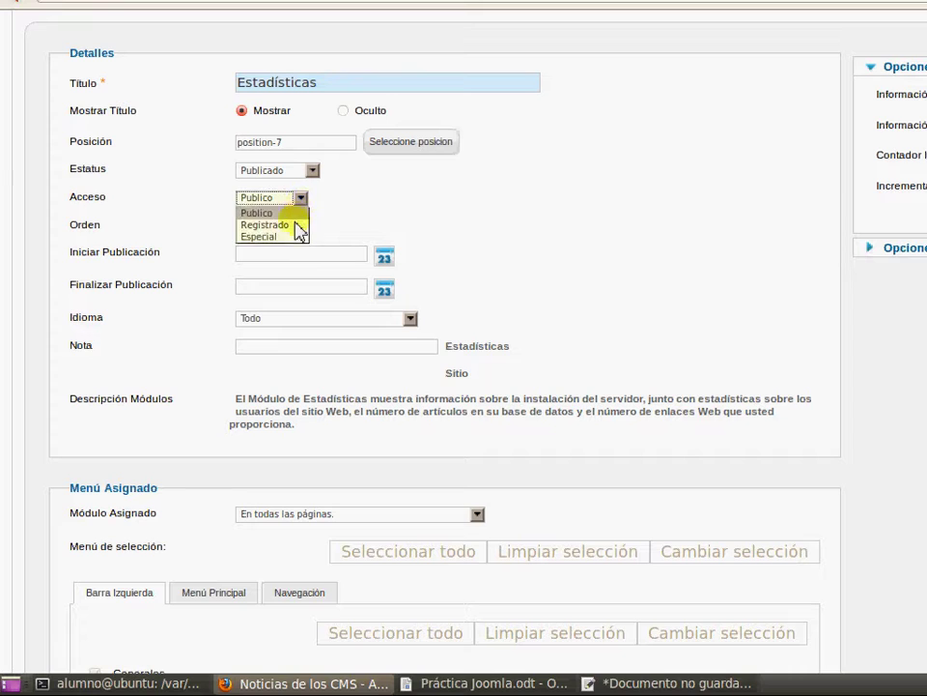
pyautogui.click(302, 224)
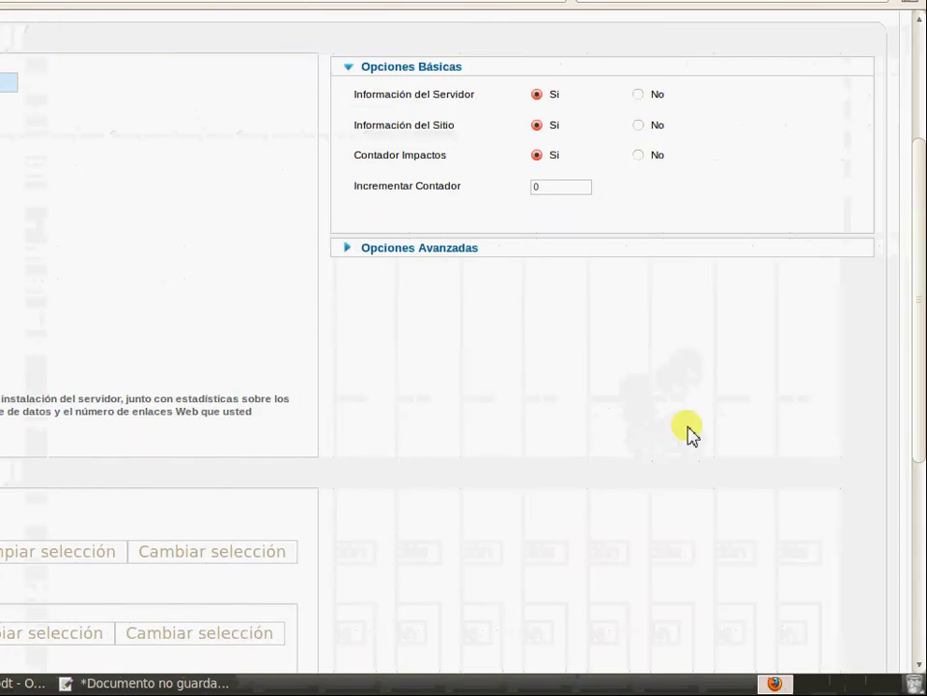
pyautogui.scroll(4, 689, 430)
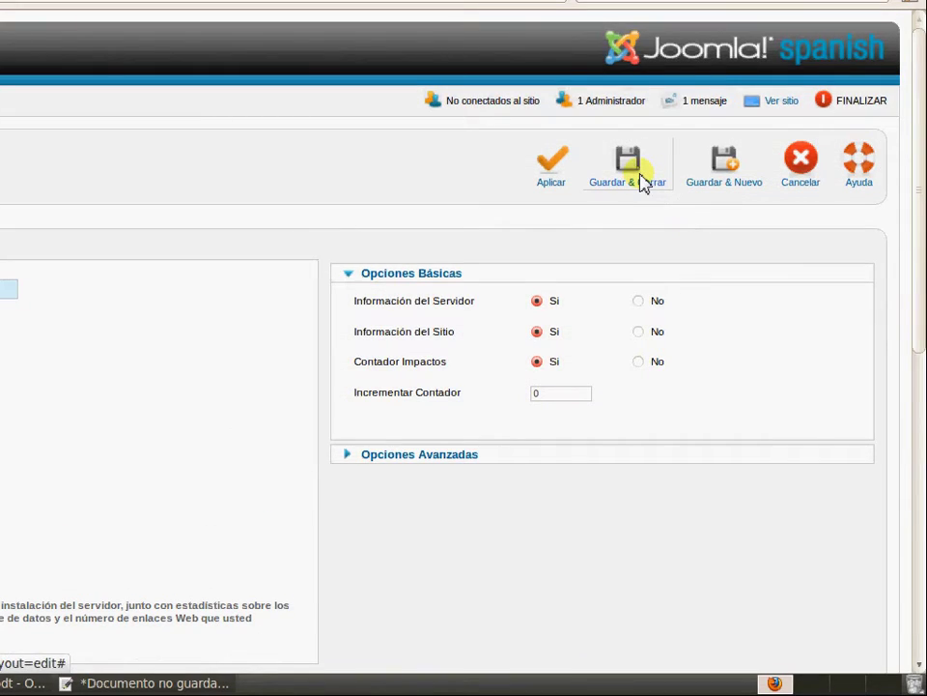
pyautogui.click(643, 184)
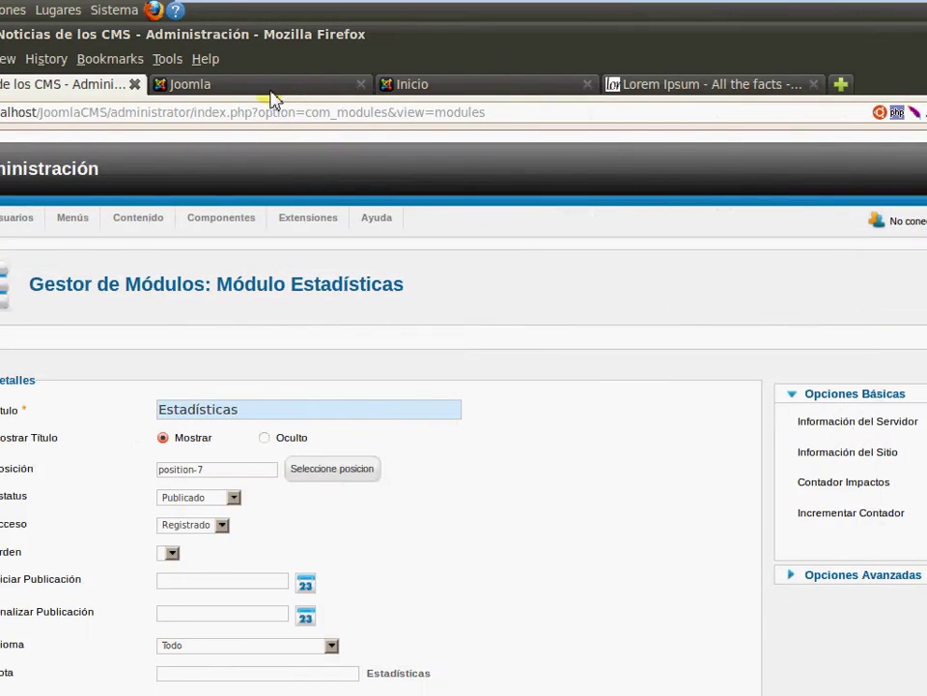
# Go to the public site's home page
pyautogui.click(271, 93)
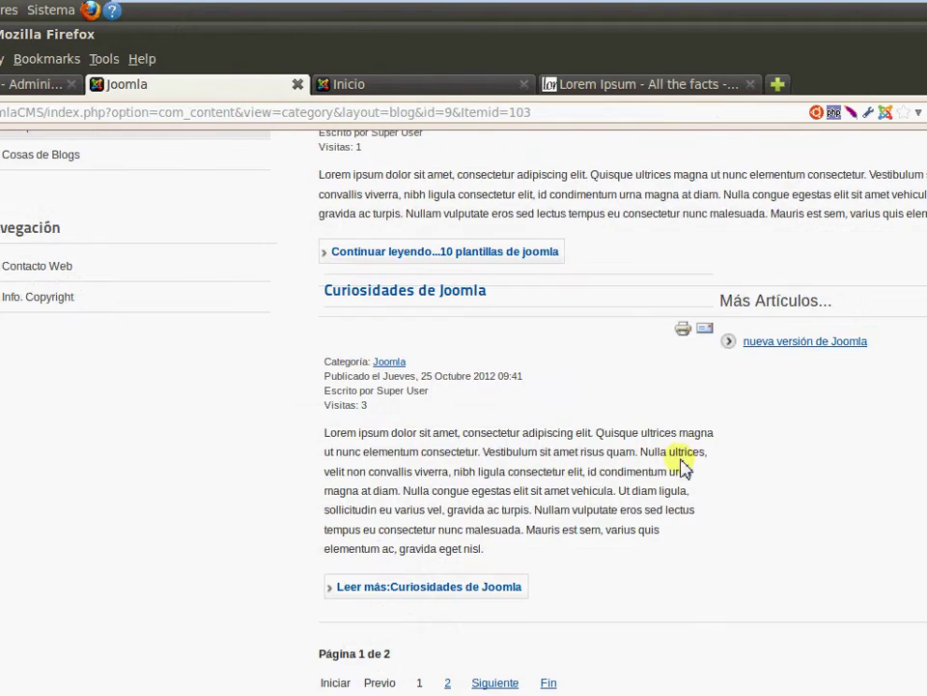
pyautogui.scroll(8, 684, 460)
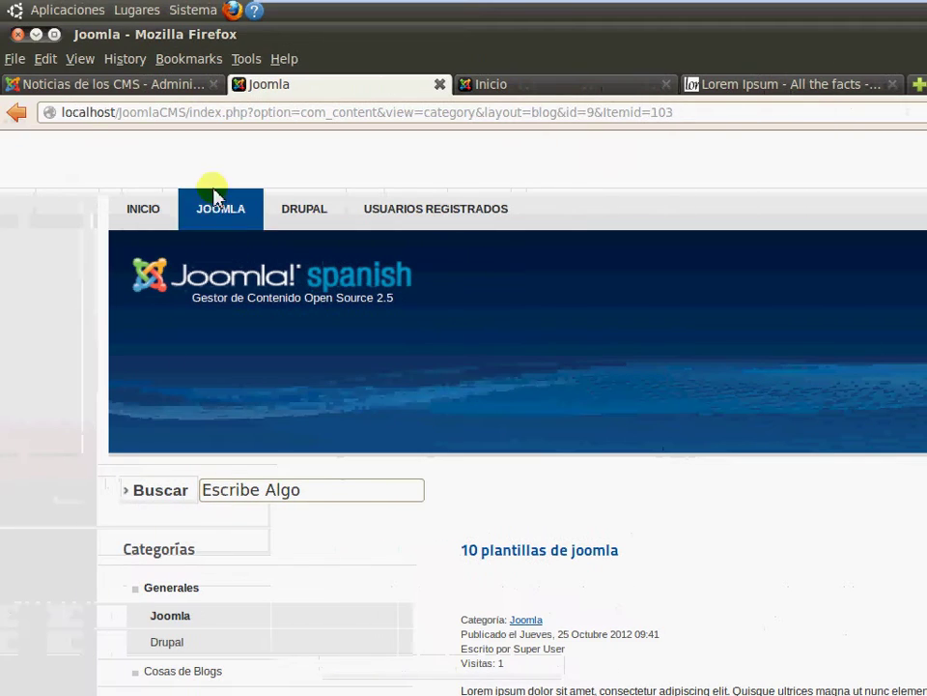
pyautogui.click(143, 210)
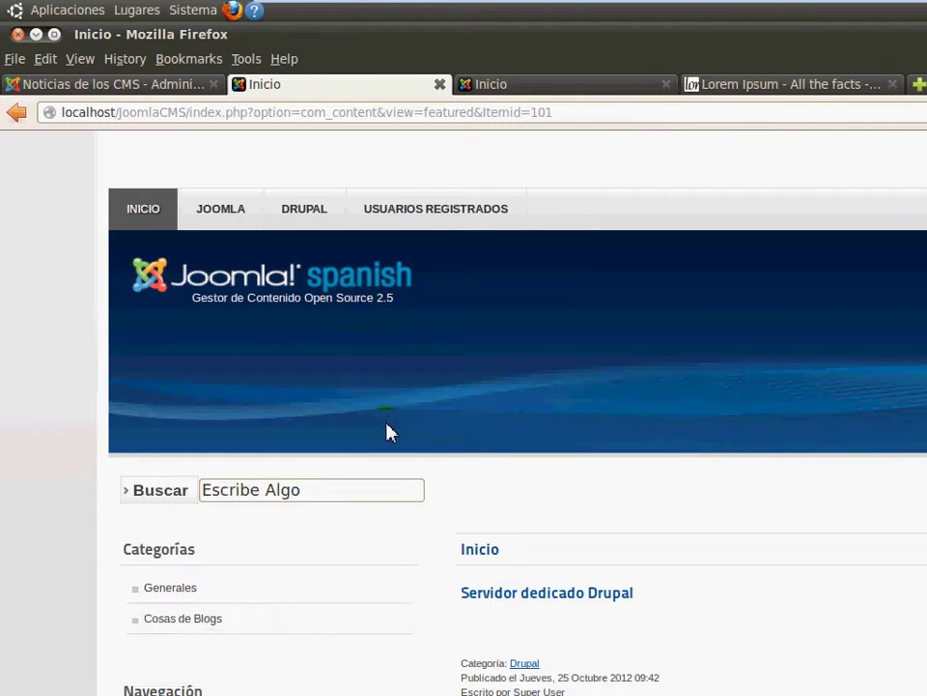
pyautogui.scroll(-6, 387, 433)
pyautogui.scroll(6, 387, 433)
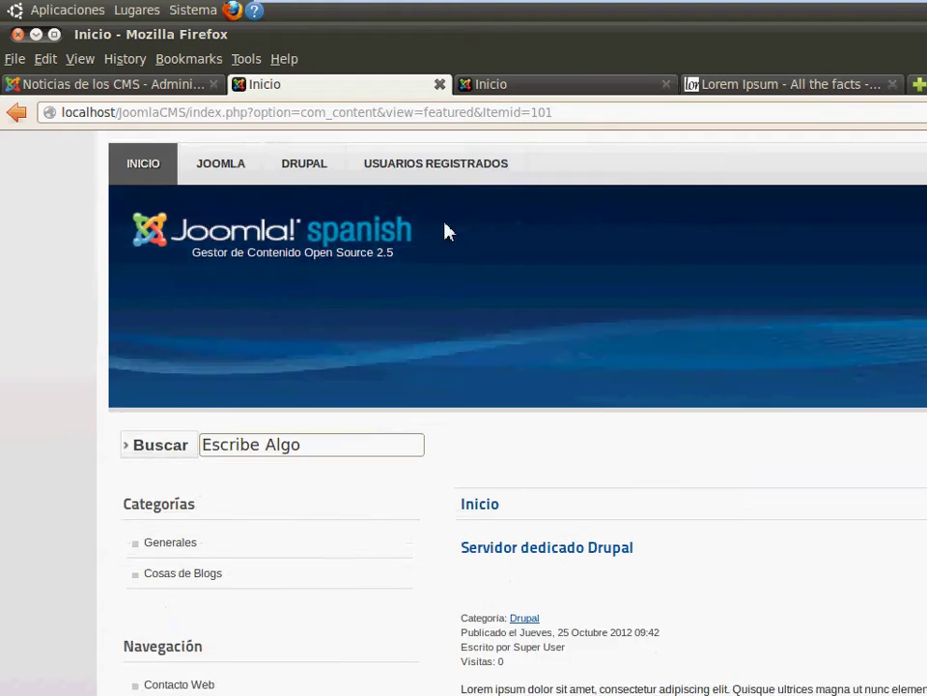
pyautogui.scroll(1, 455, 222)
# Log in through USUARIOS REGISTRADOS as the super administrator and check the Estadísticas block
pyautogui.click(466, 213)
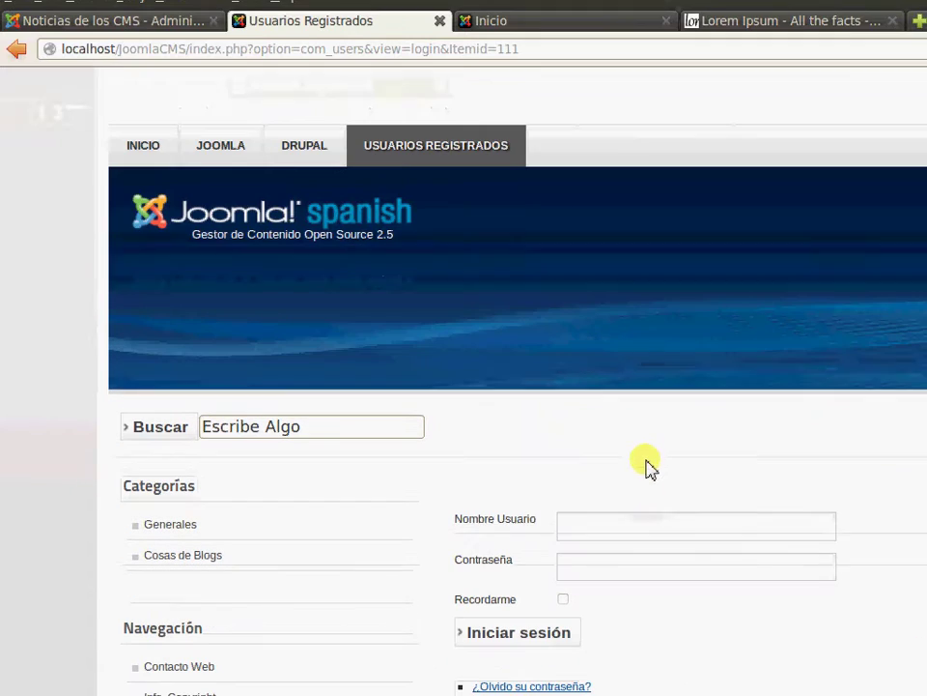
pyautogui.click(618, 520)
pyautogui.press('Tab')
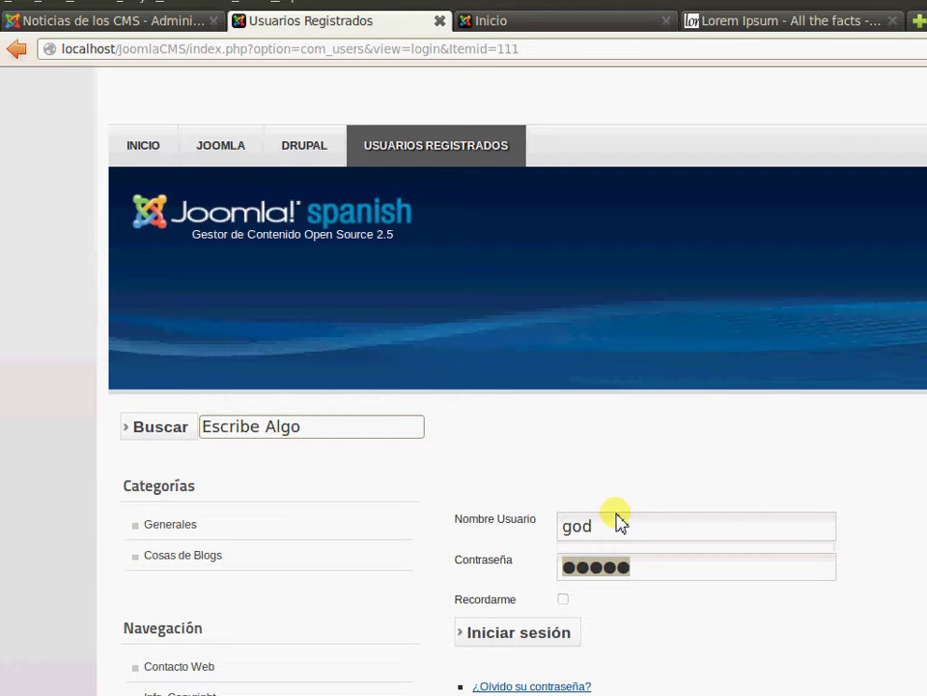
pyautogui.press('Return')
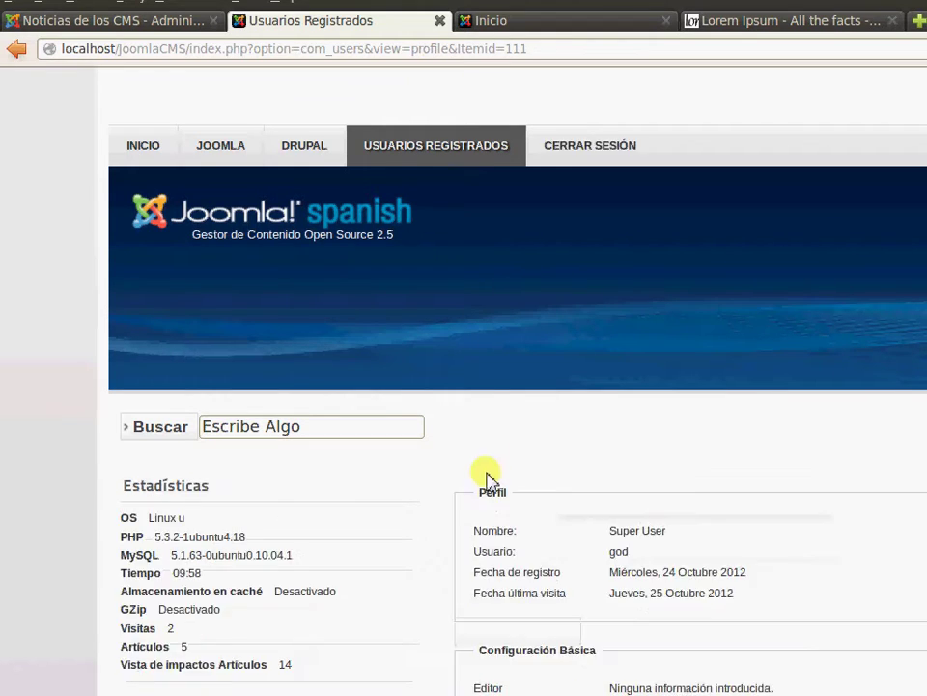
pyautogui.scroll(-4, 494, 461)
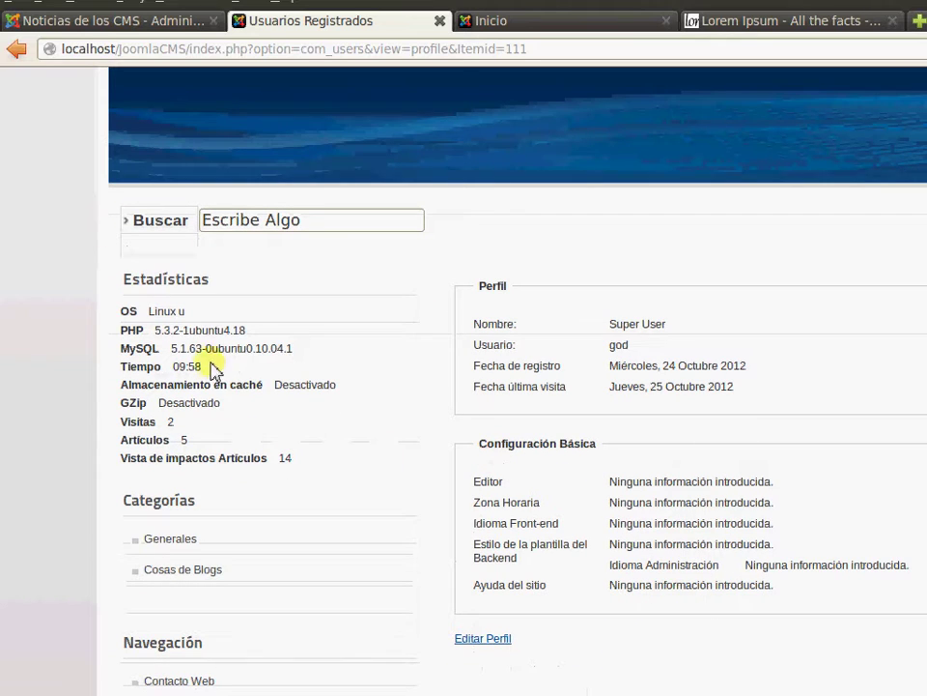
pyautogui.moveTo(120, 284); pyautogui.dragTo(311, 471)
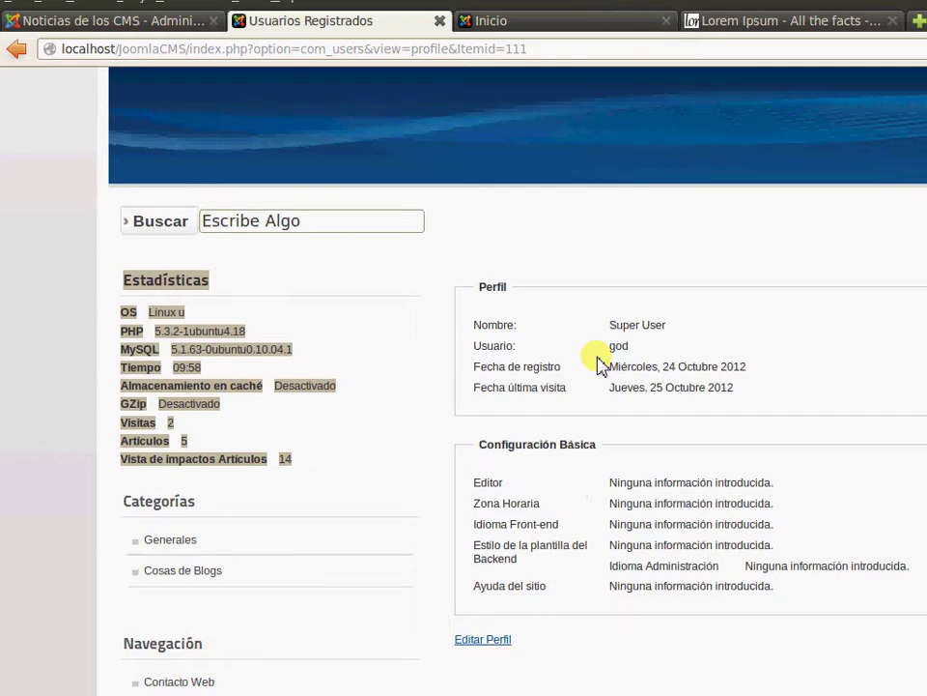
pyautogui.scroll(4, 418, 420)
pyautogui.click(342, 466)
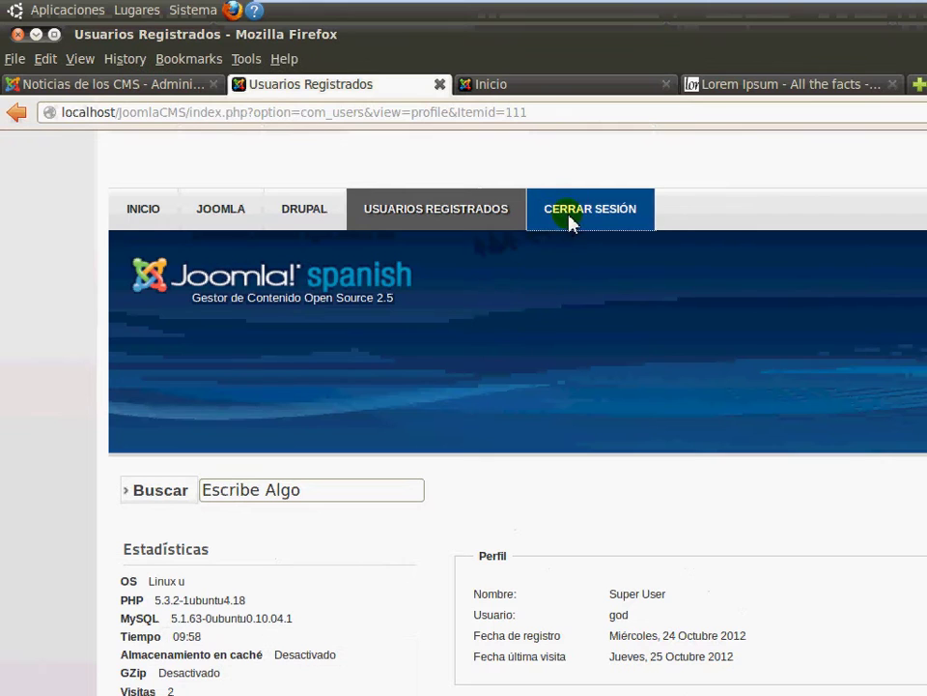
# Log out via CERRAR SESIÓN and review the home page
pyautogui.click(571, 219)
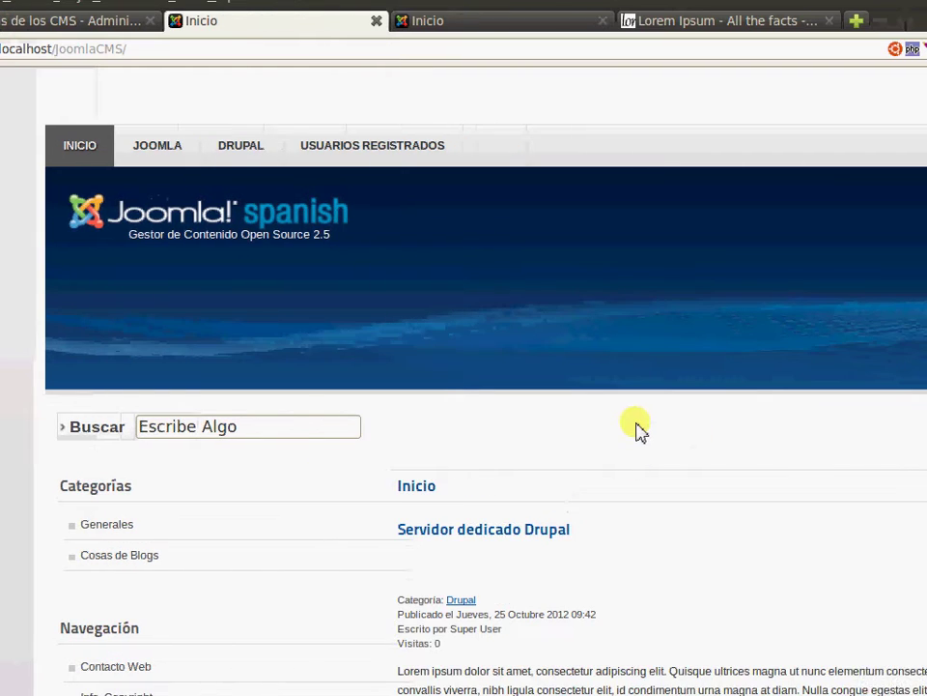
pyautogui.scroll(-3, 700, 427)
pyautogui.scroll(-2, 638, 425)
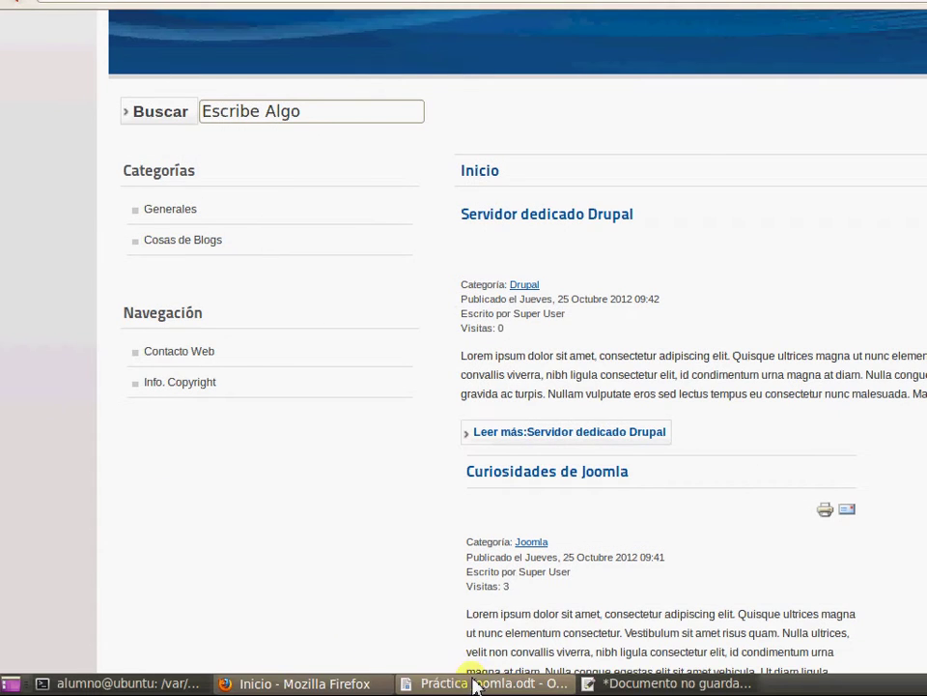
# Read items 10–12 about adding users in Práctica Joomla.odt
pyautogui.click(475, 679)
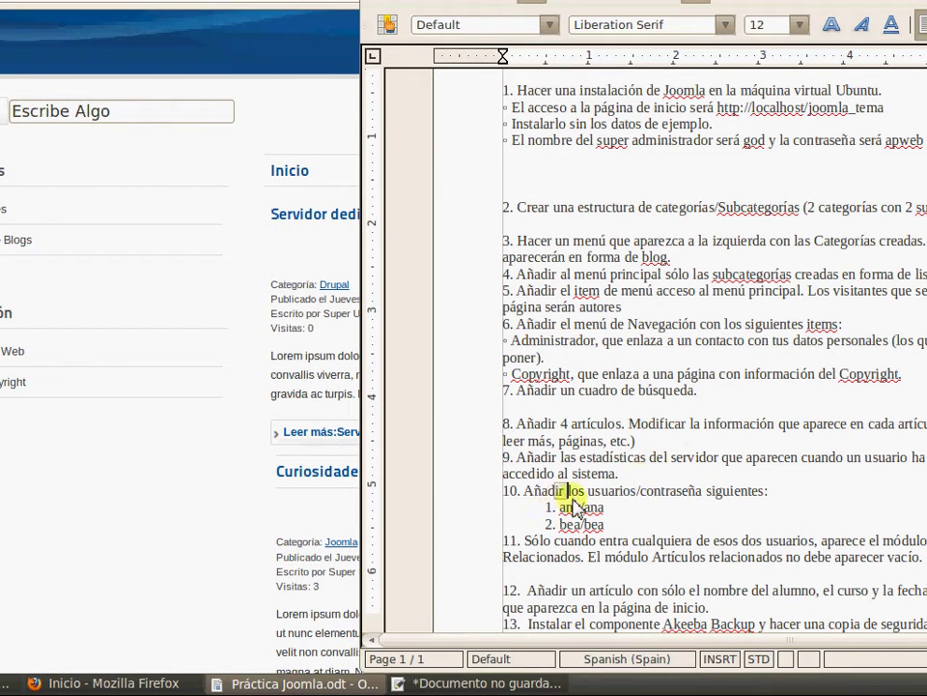
pyautogui.moveTo(576, 509); pyautogui.dragTo(608, 524)
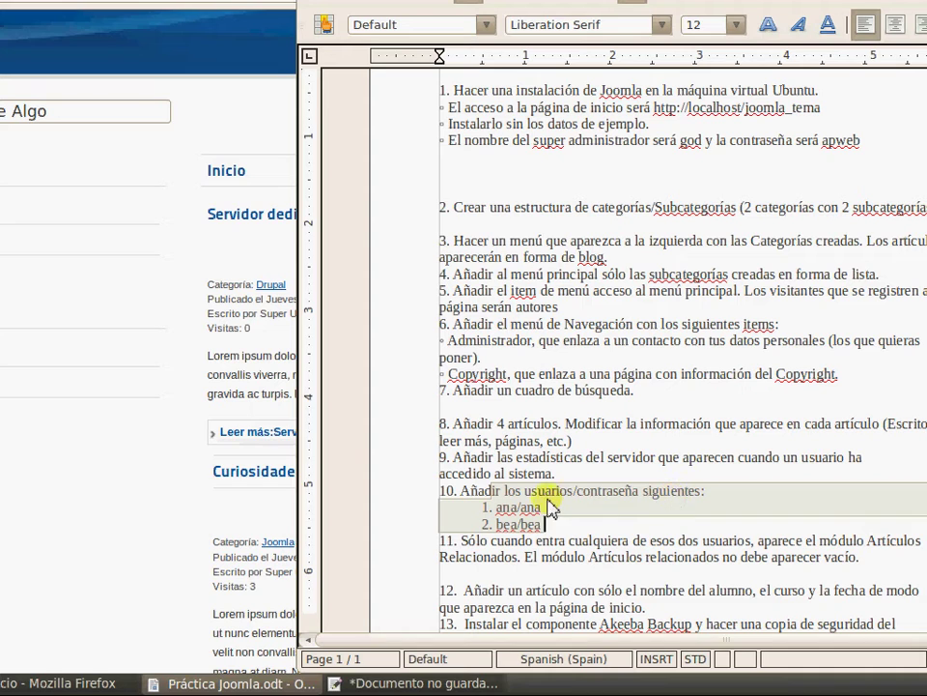
pyautogui.moveTo(548, 549); pyautogui.dragTo(900, 546)
pyautogui.moveTo(646, 549); pyautogui.dragTo(662, 544)
pyautogui.moveTo(235, 559); pyautogui.dragTo(357, 543)
pyautogui.click(548, 559)
# Return to the Joomla administration tab in Firefox
pyautogui.click(282, 547)
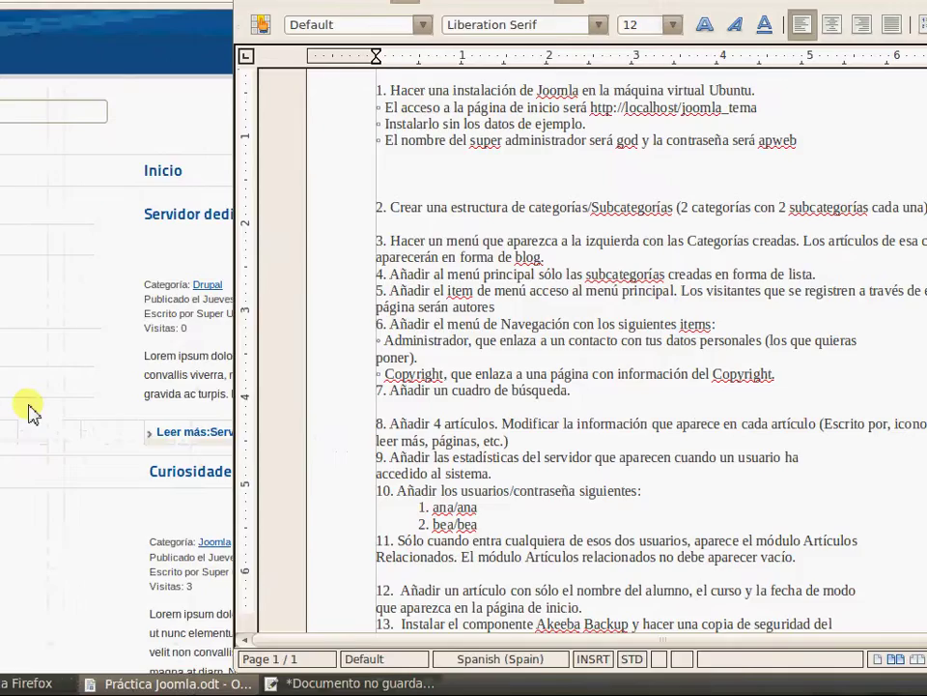
pyautogui.click(19, 416)
pyautogui.click(120, 85)
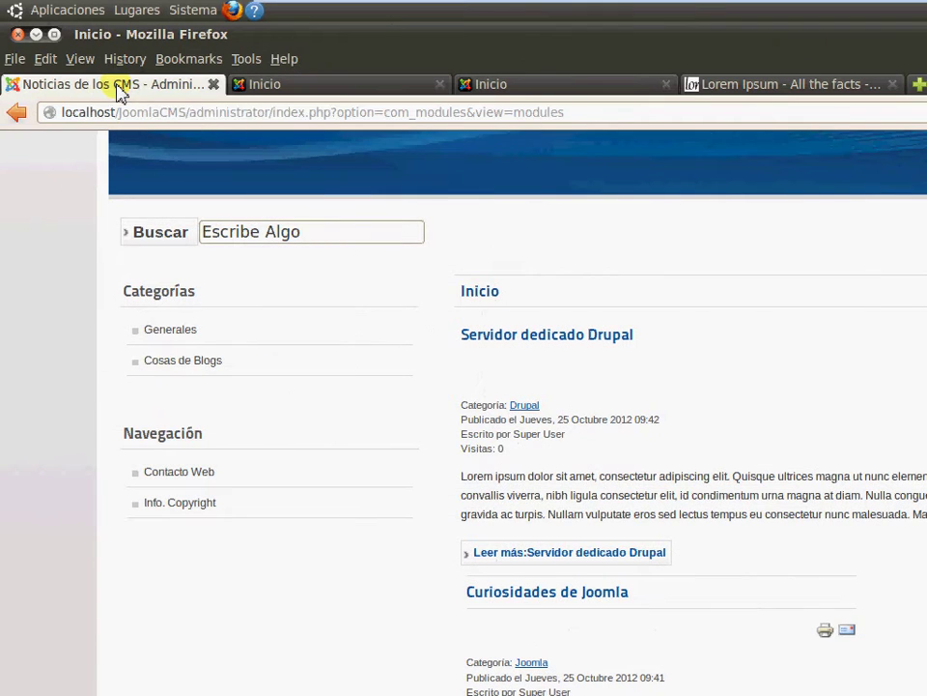
# Add the user group Anaybea under parent Publico via Usuarios > Grupos and save it
pyautogui.moveTo(97, 220)
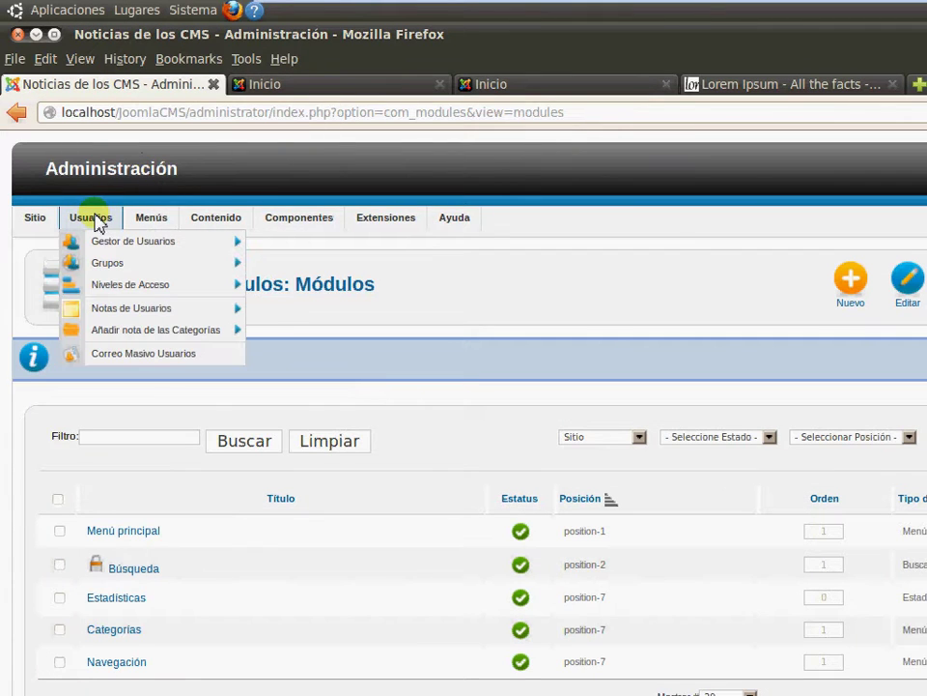
pyautogui.moveTo(93, 266)
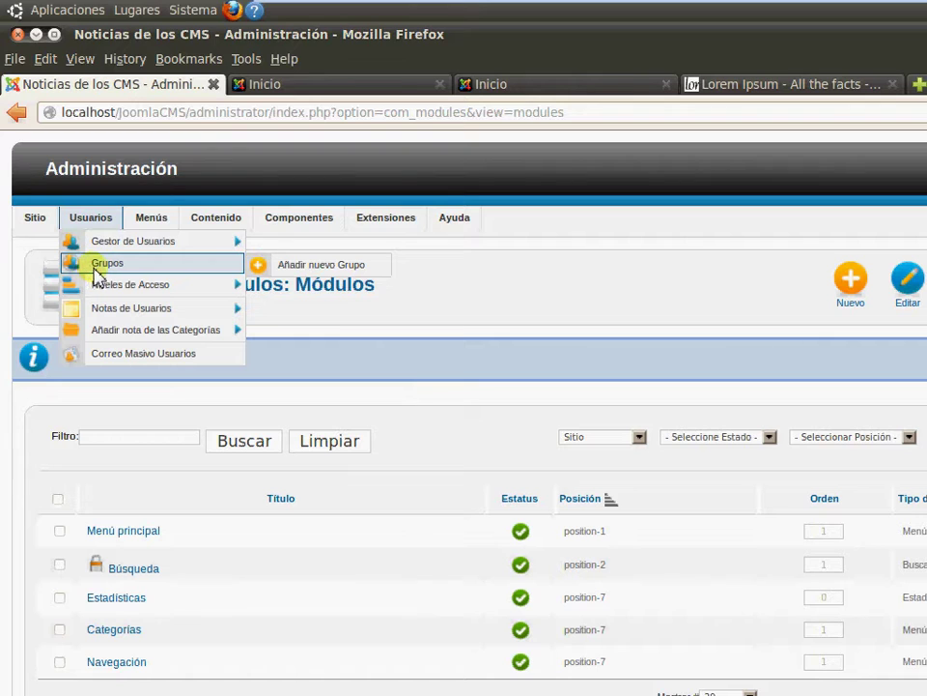
pyautogui.click(324, 264)
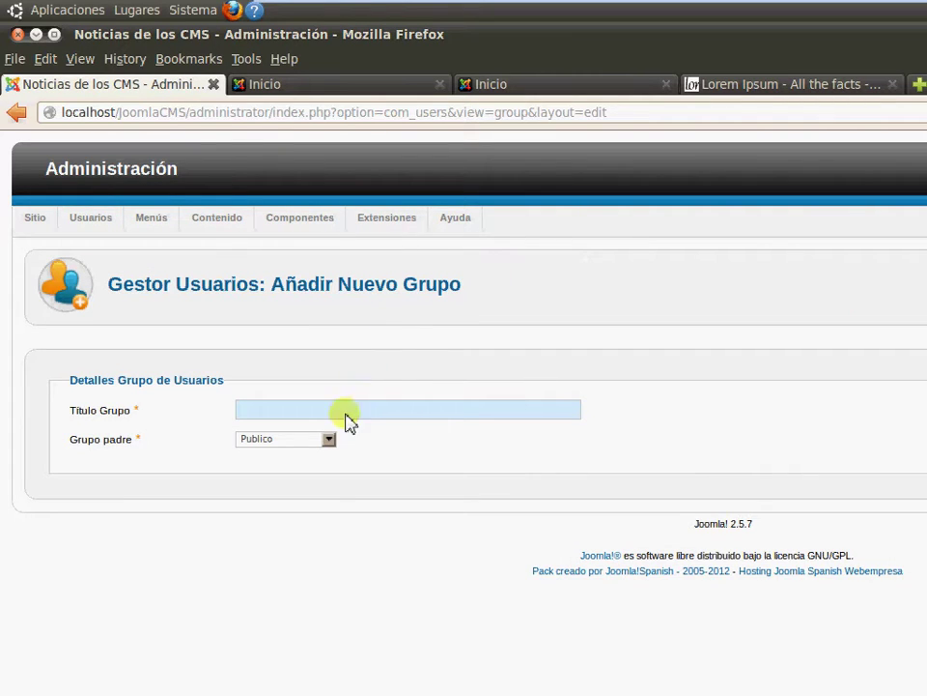
pyautogui.click(330, 442)
pyautogui.click(334, 452)
pyautogui.click(398, 410)
pyautogui.write('A')
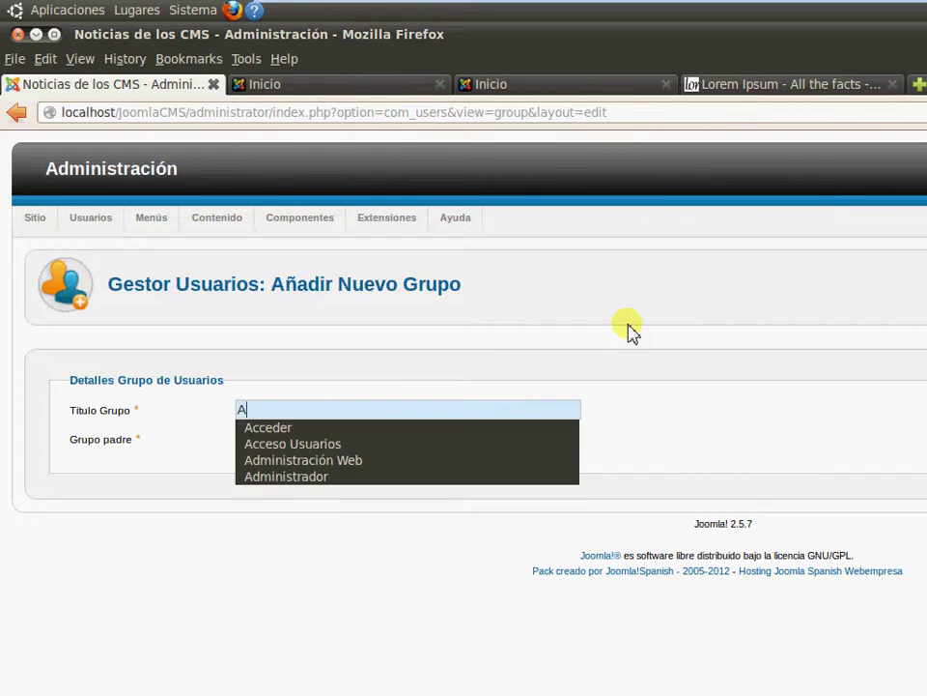
pyautogui.write('na')
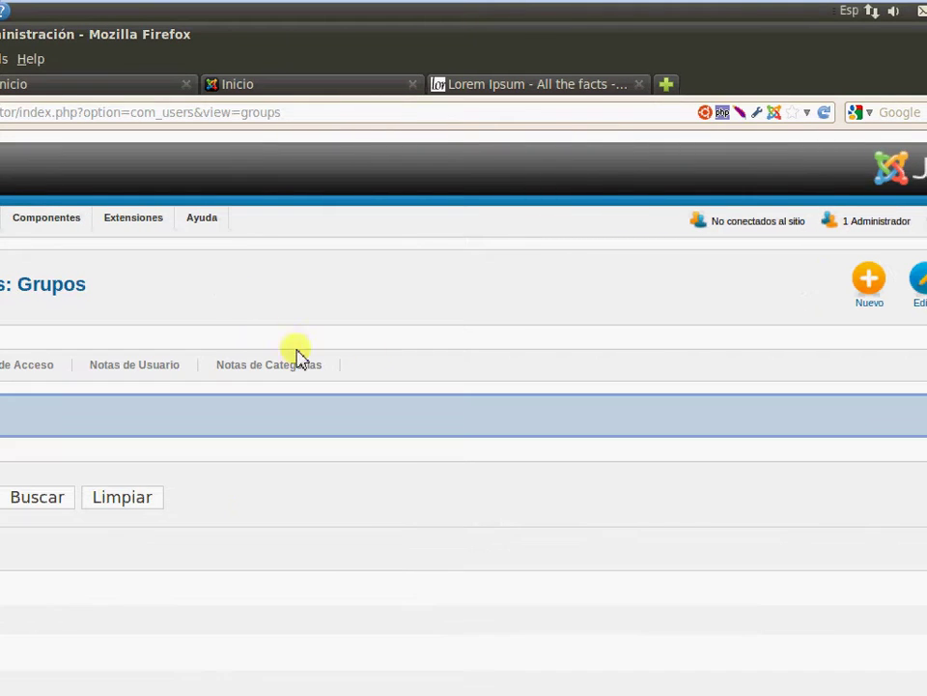
pyautogui.scroll(-2, 469, 364)
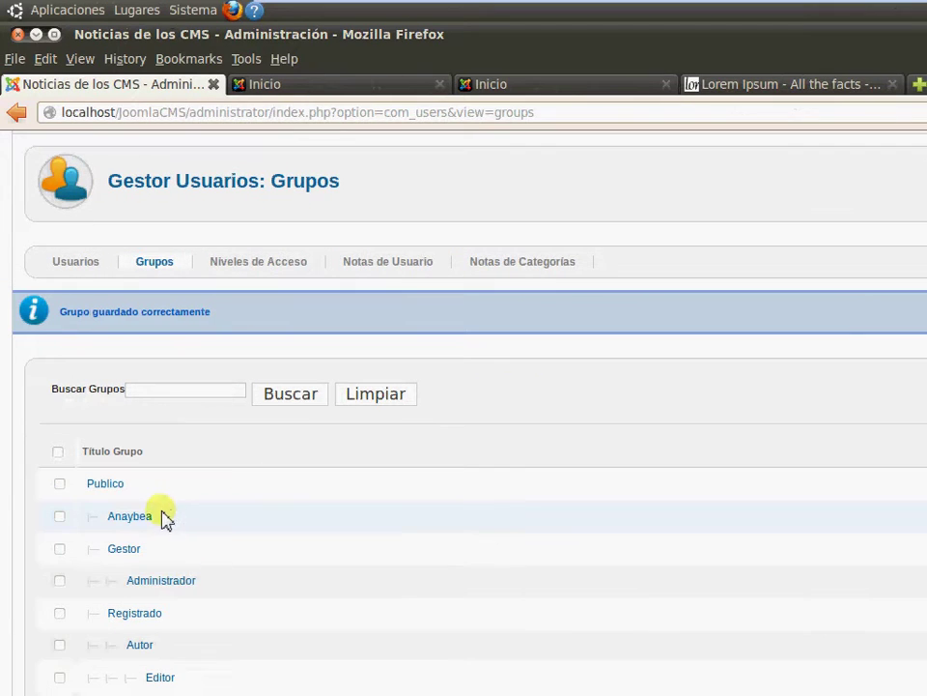
pyautogui.click(147, 519)
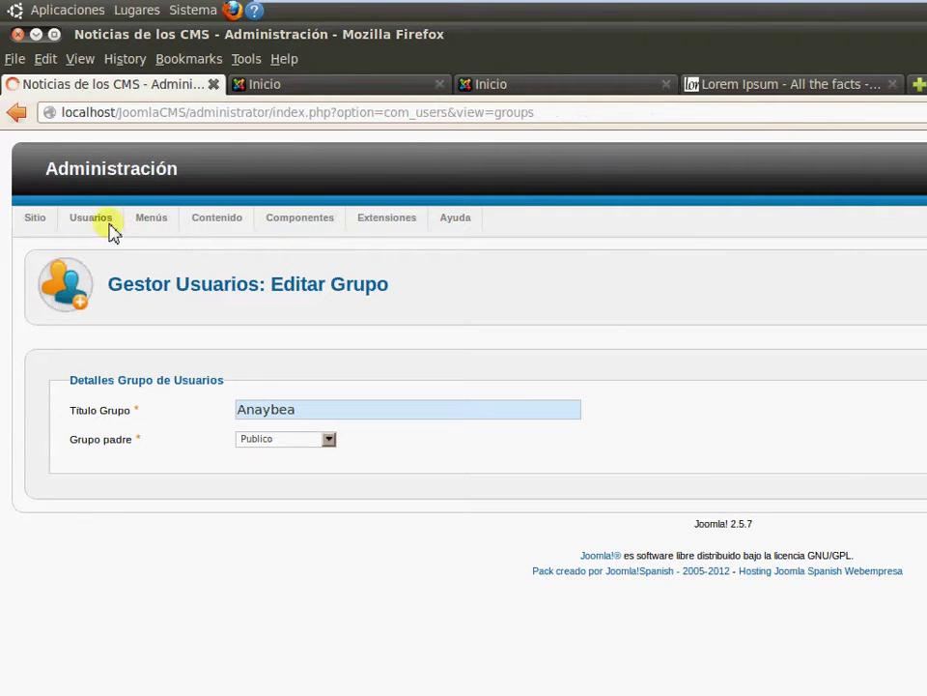
# Start a new user in the Gestor de Usuarios, filling in the user's Nombre and Nombre Acceso
pyautogui.moveTo(101, 228)
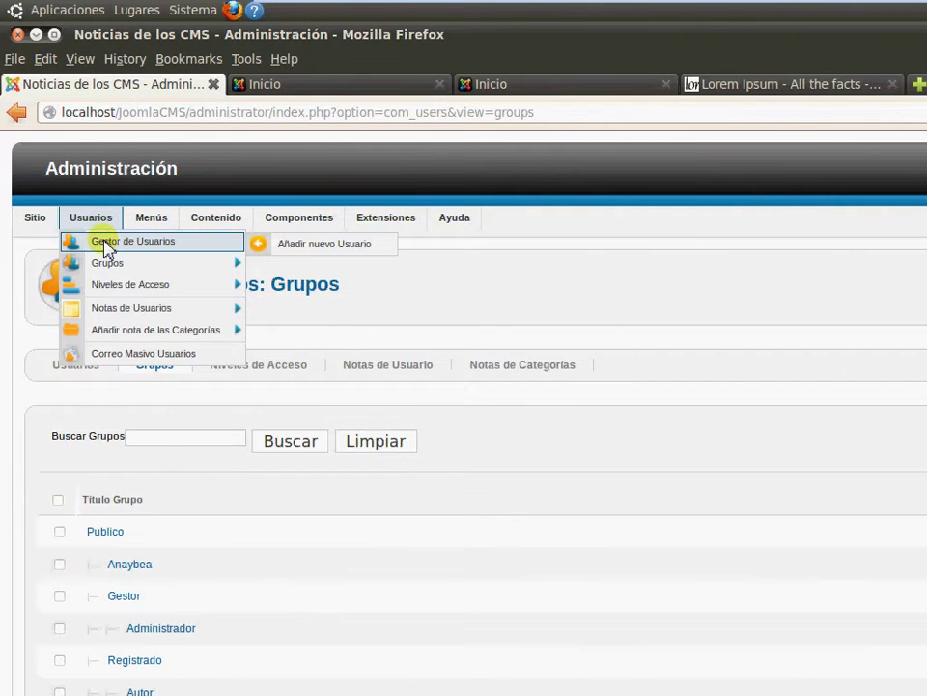
pyautogui.click(290, 245)
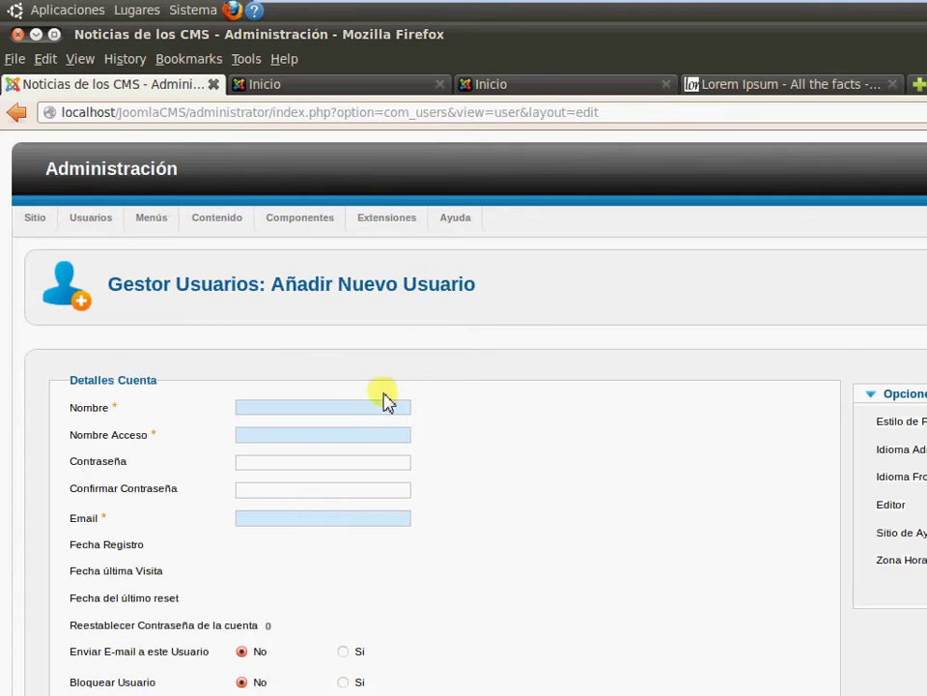
pyautogui.click(375, 408)
pyautogui.write('ana')
pyautogui.press('Tab')
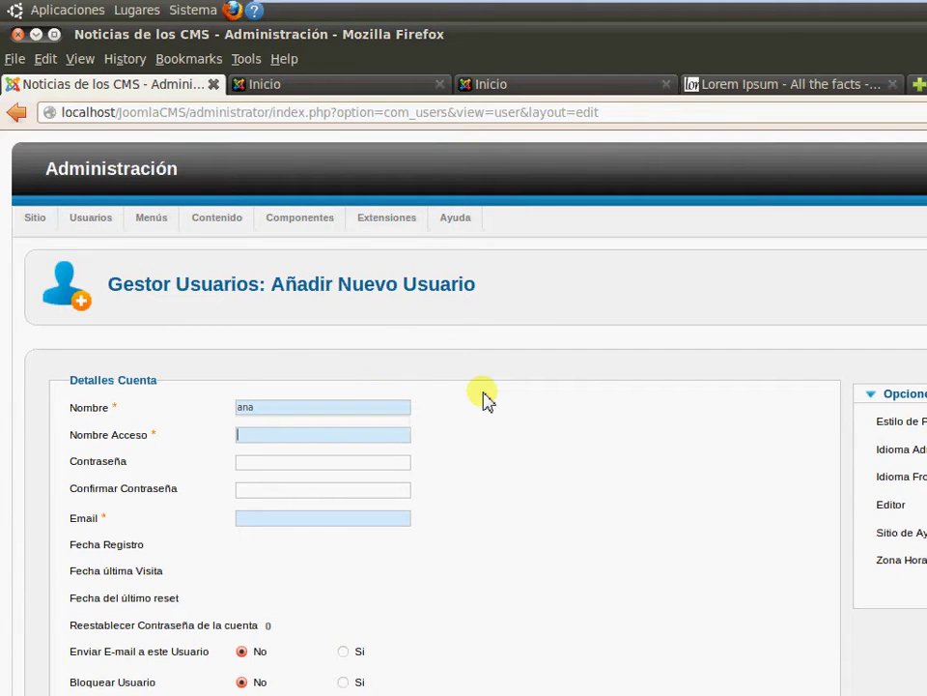
pyautogui.write('ana')
pyautogui.press('Tab')
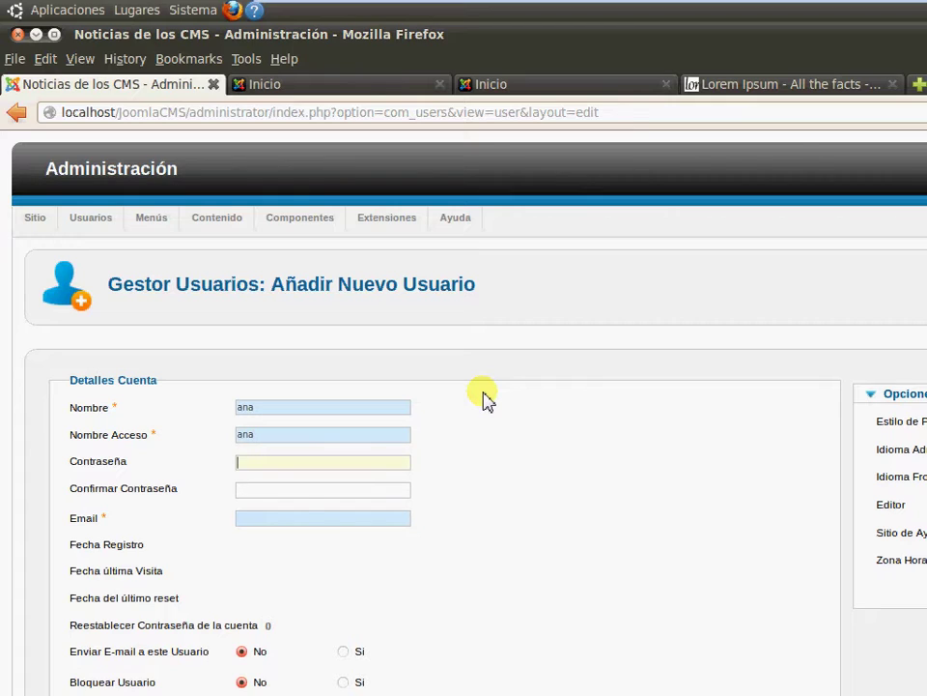
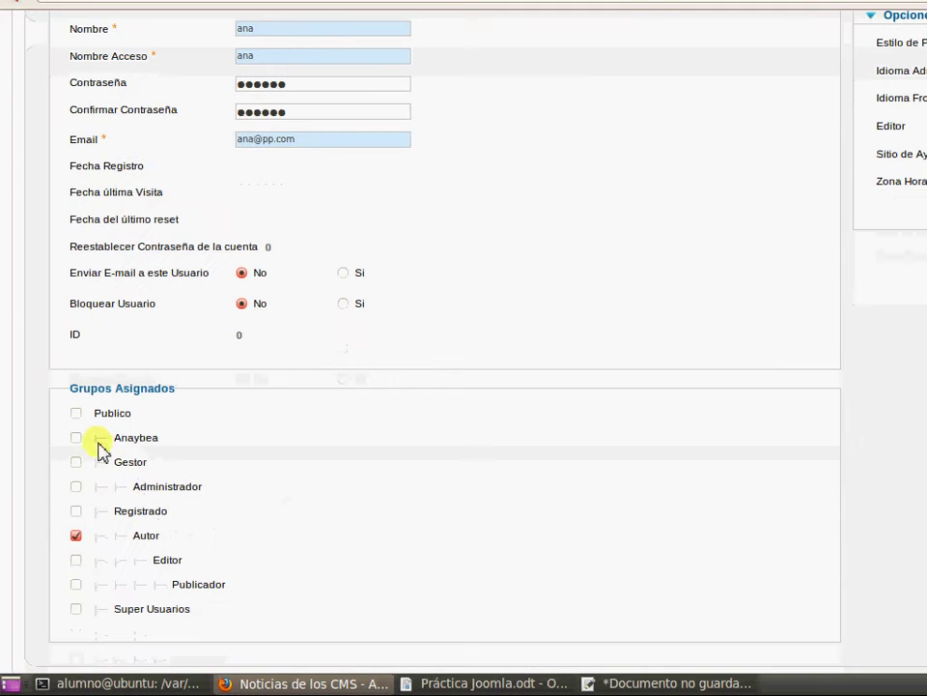
# Add the new user to the Anaybea and Registrado groups as well
pyautogui.click(75, 437)
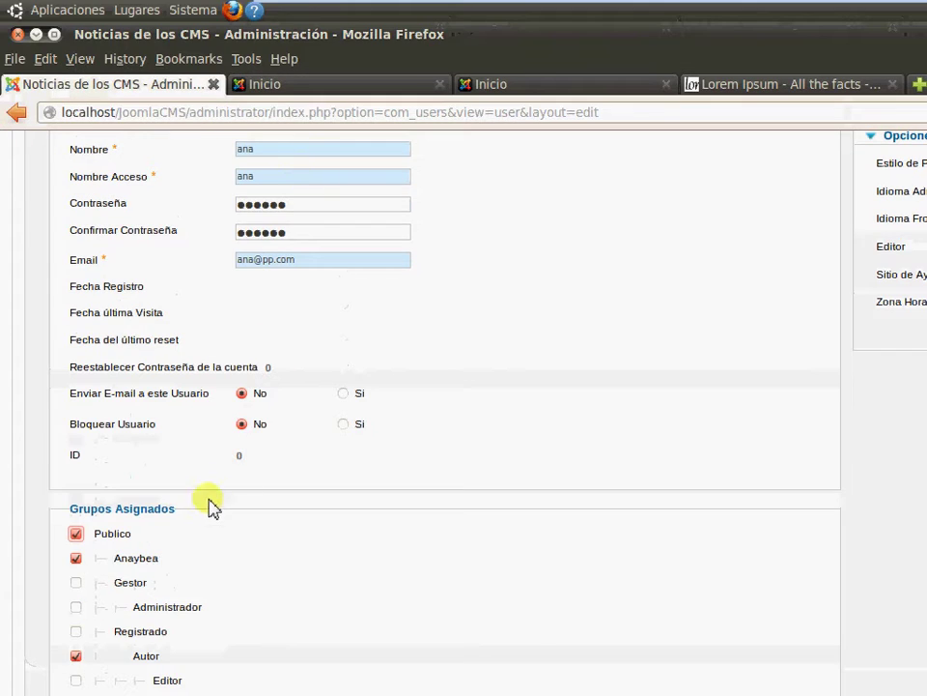
pyautogui.click(76, 510)
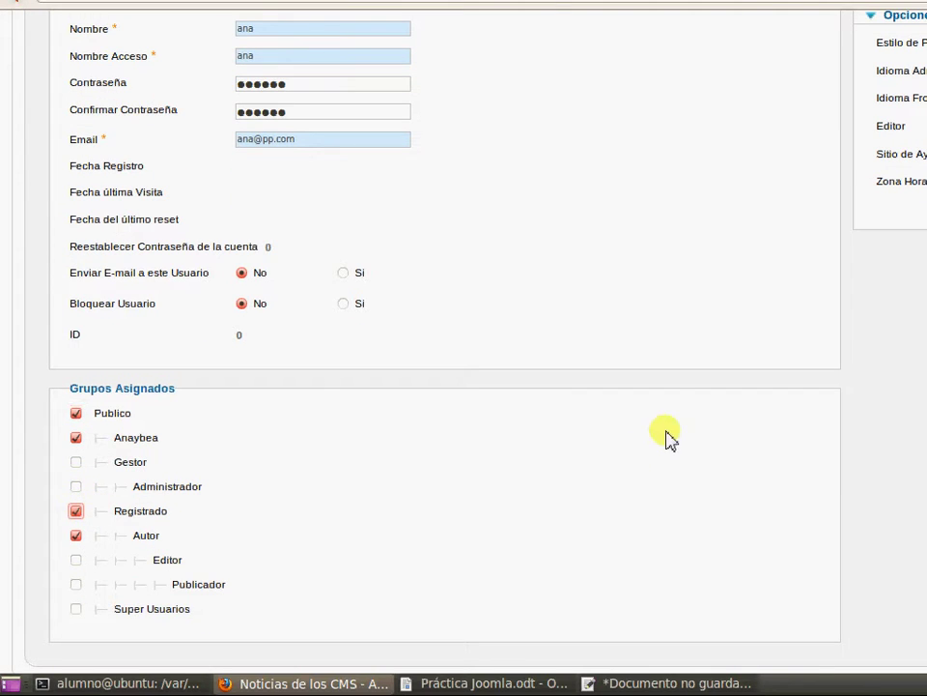
pyautogui.scroll(3, 635, 314)
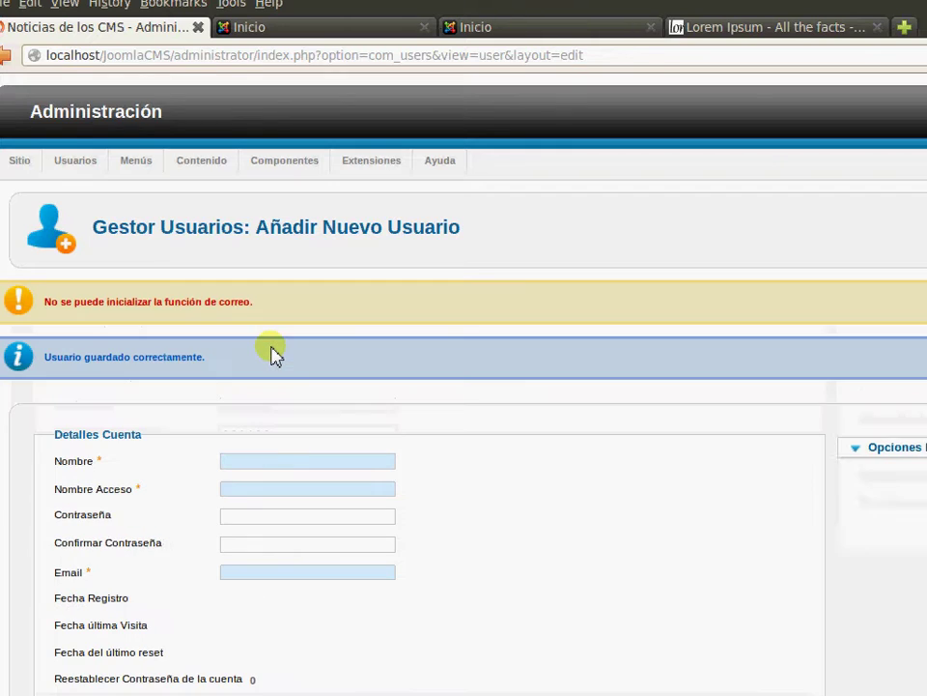
# Enter the second user's name and tick the Publico group for them
pyautogui.scroll(-1, 303, 411)
pyautogui.scroll(-3, 303, 410)
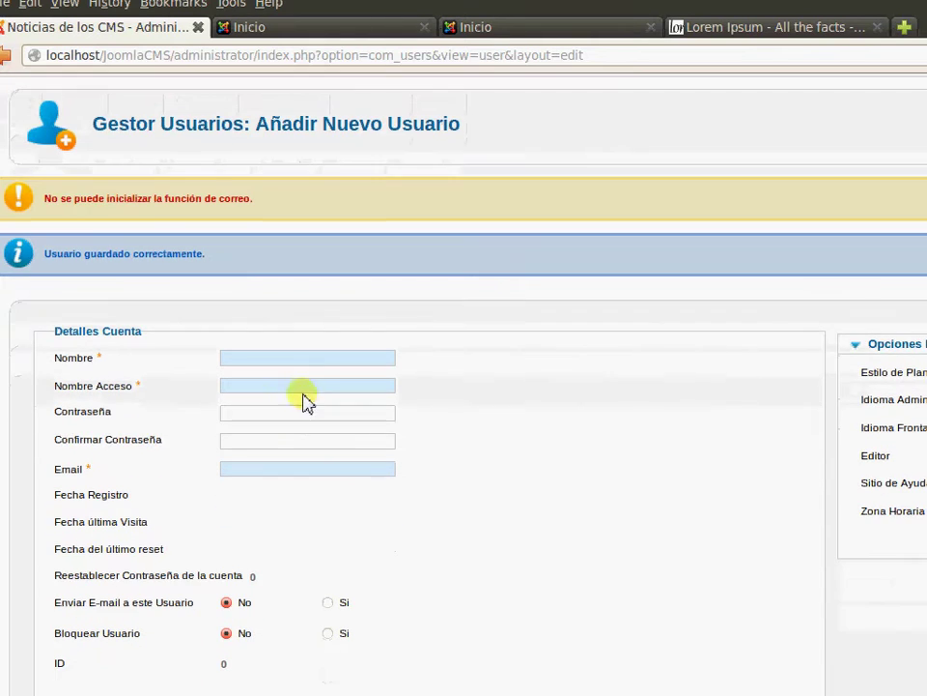
pyautogui.click(311, 359)
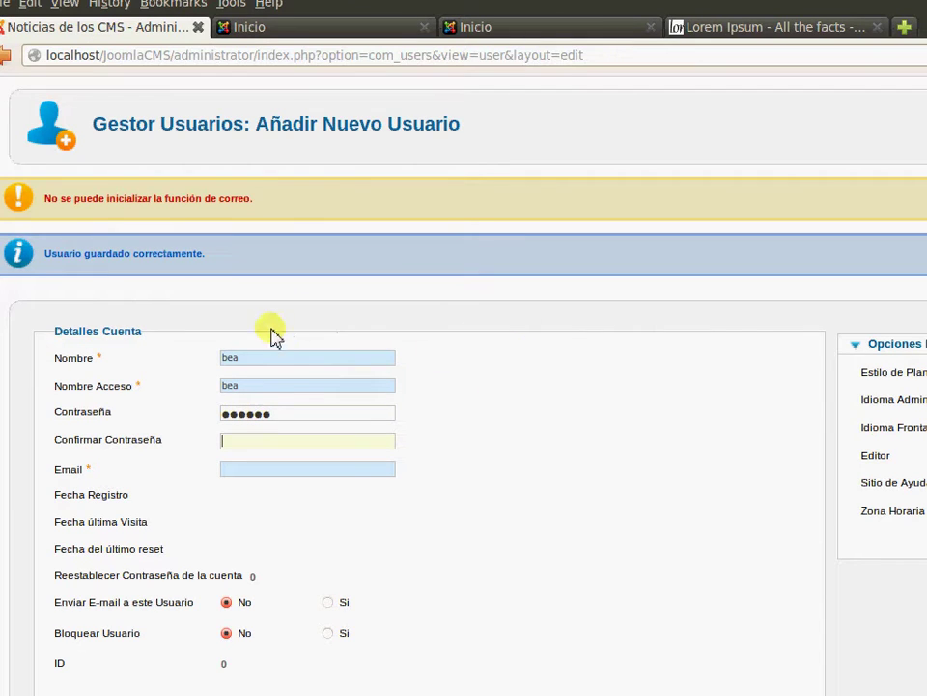
pyautogui.write('1')
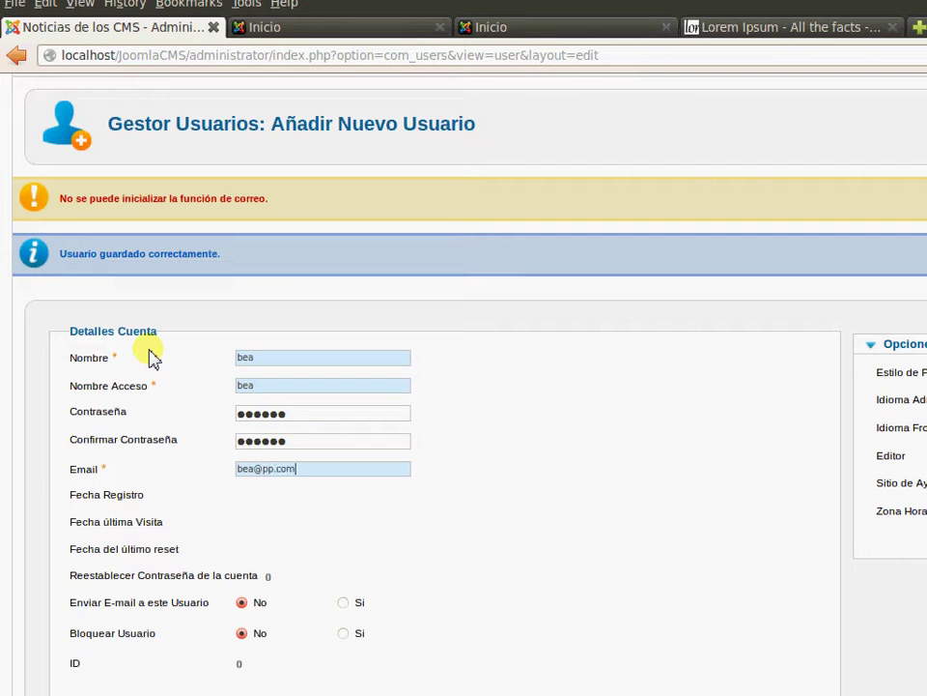
pyautogui.scroll(-1, 447, 526)
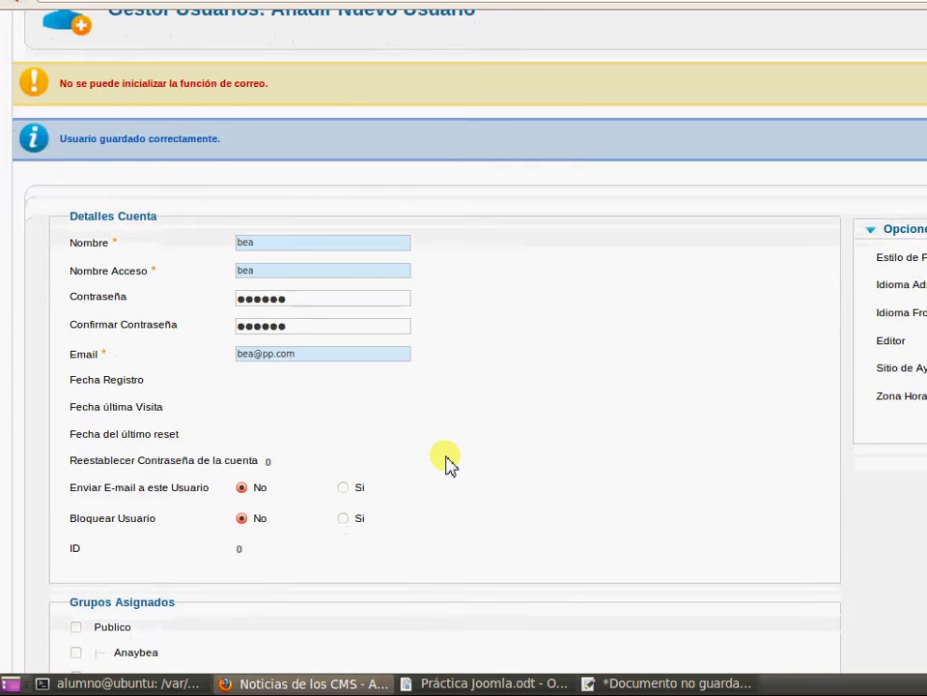
pyautogui.scroll(-2, 448, 464)
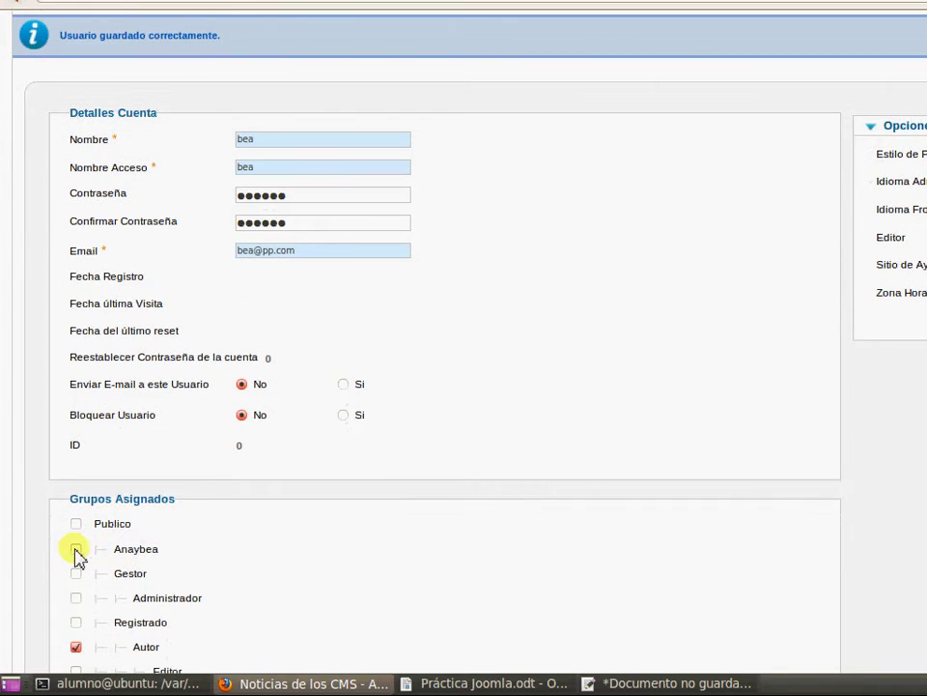
pyautogui.click(77, 524)
pyautogui.scroll(-2, 415, 455)
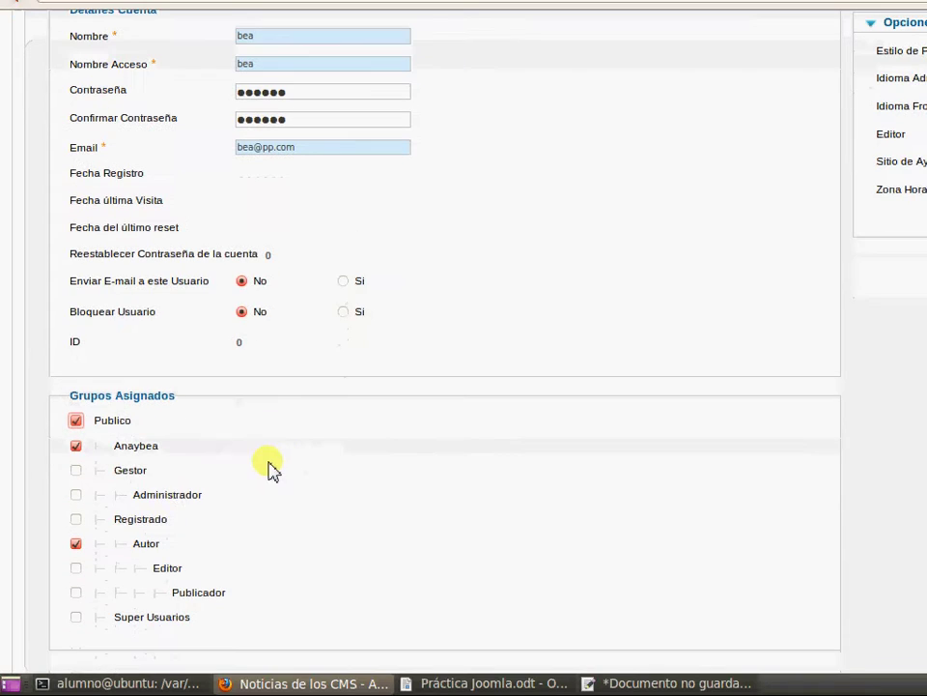
pyautogui.scroll(6, 652, 301)
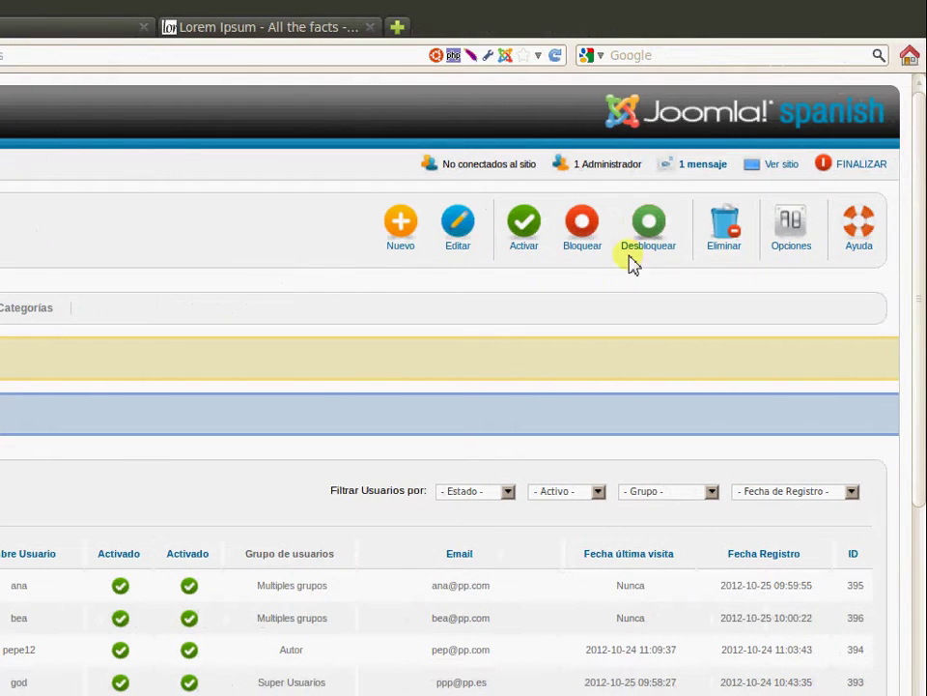
pyautogui.click(77, 307)
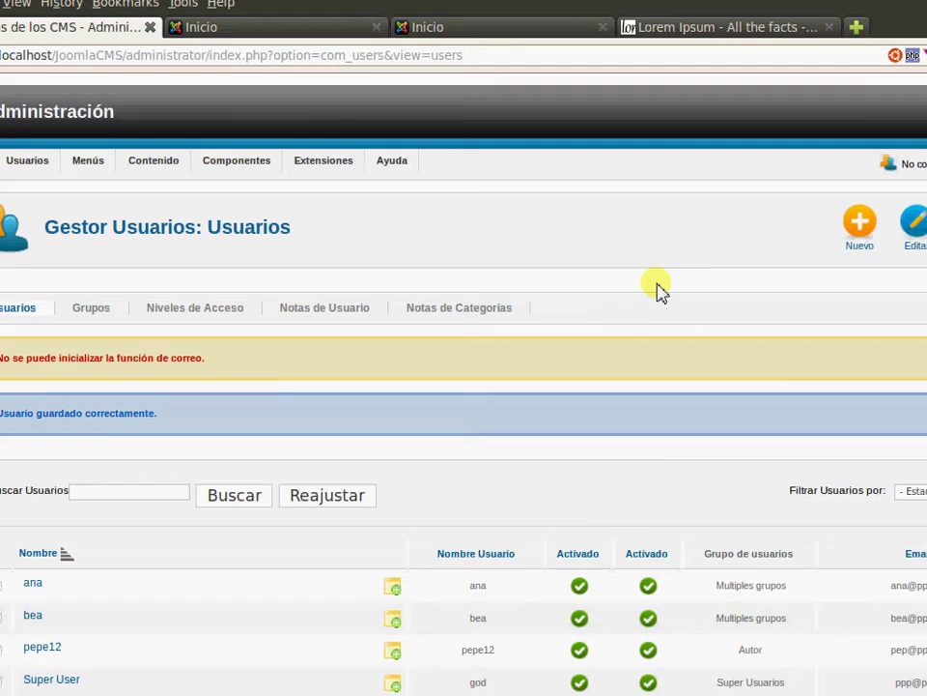
pyautogui.scroll(-1, 647, 271)
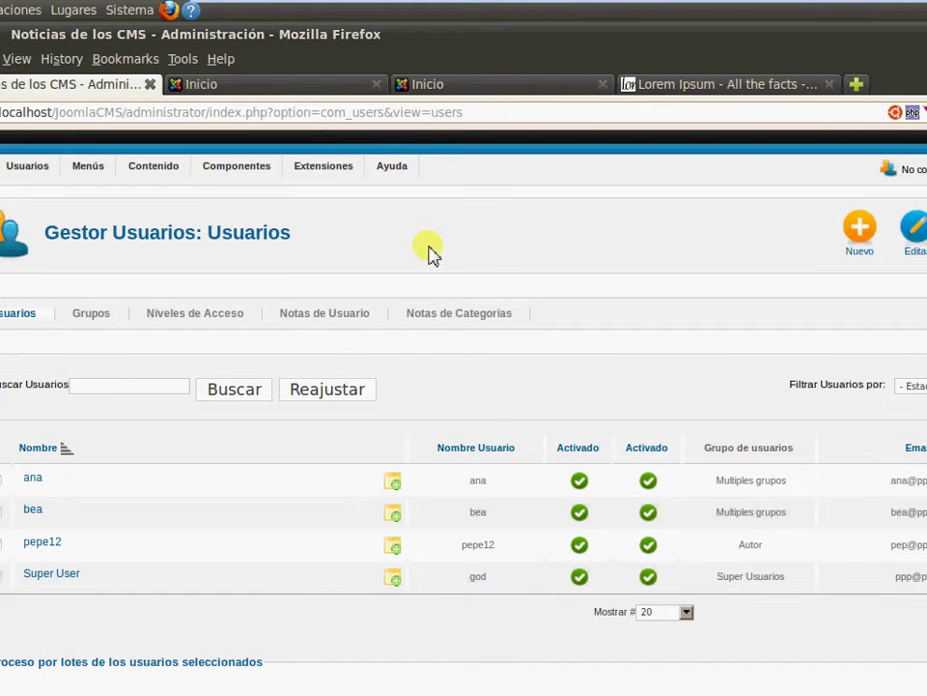
pyautogui.click(413, 684)
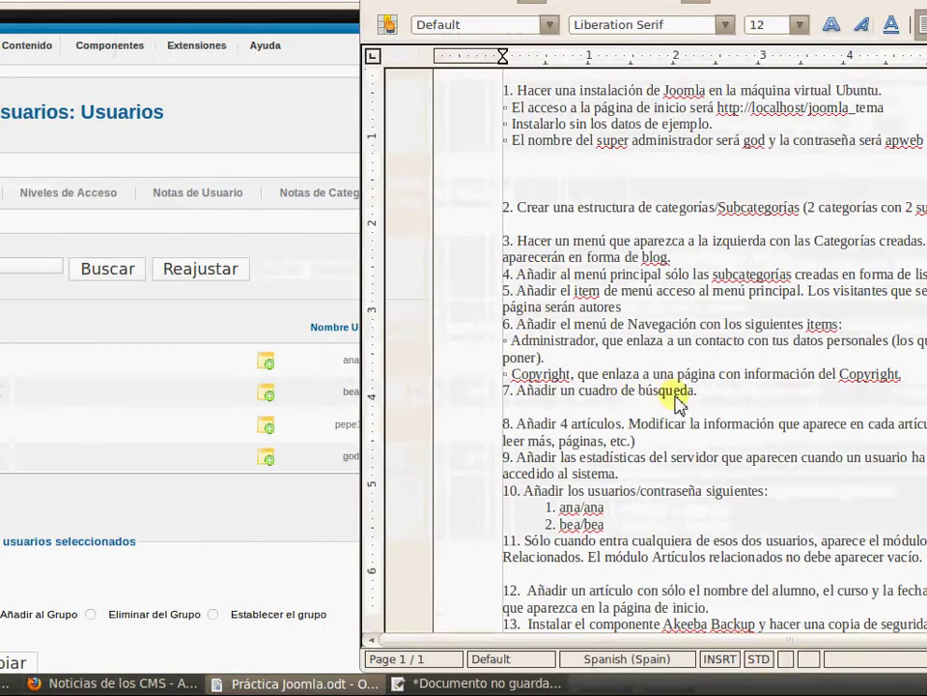
pyautogui.moveTo(555, 553); pyautogui.dragTo(911, 544)
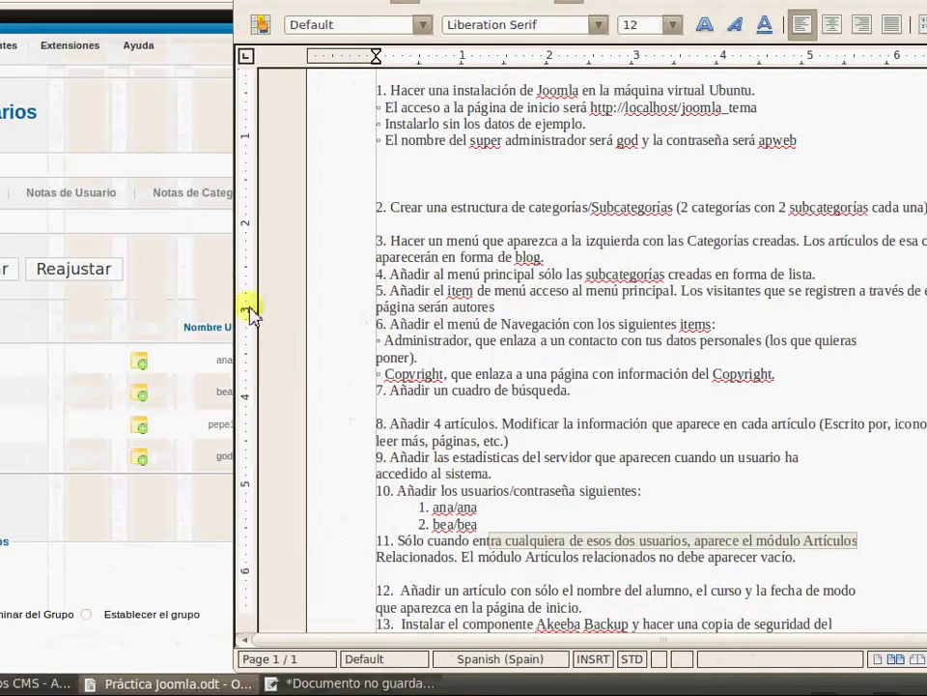
pyautogui.click(84, 343)
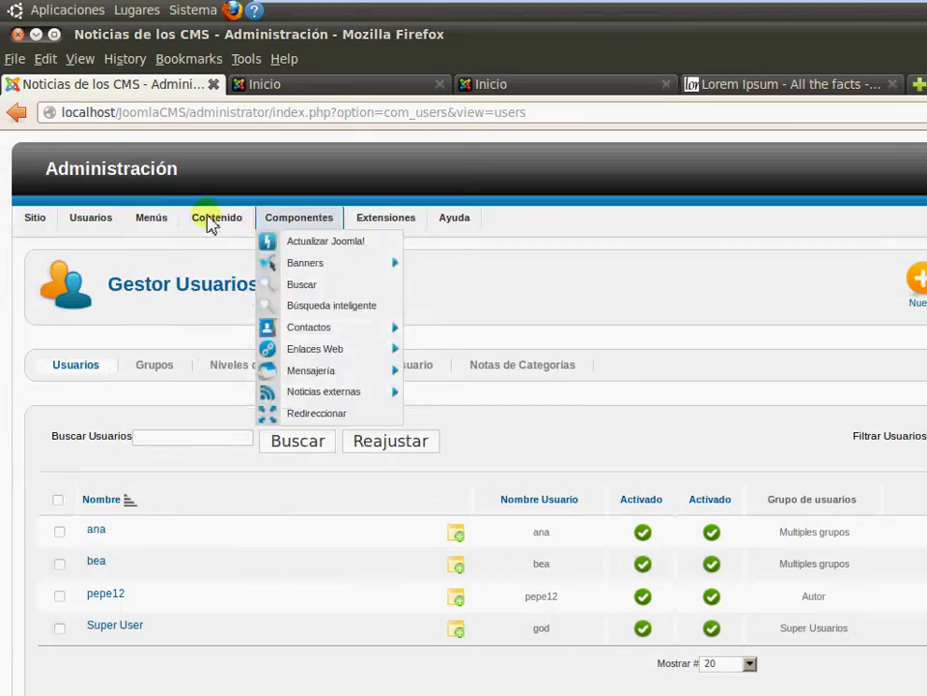
# Create the access level 'Paraanaybea' under Usuarios > Niveles de Acceso and save it
pyautogui.moveTo(164, 222)
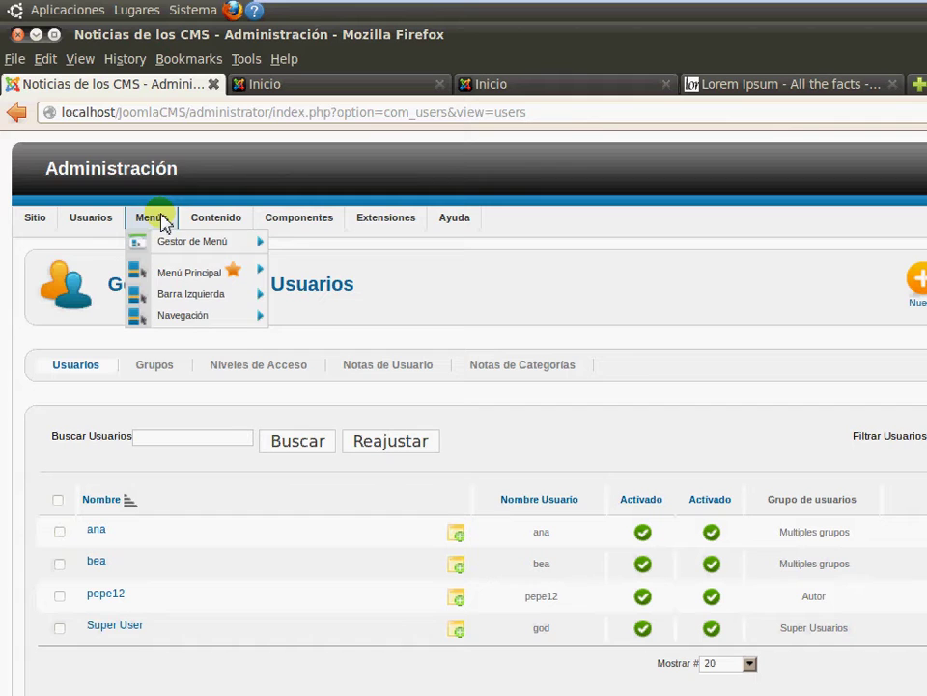
pyautogui.moveTo(77, 221)
pyautogui.moveTo(111, 290)
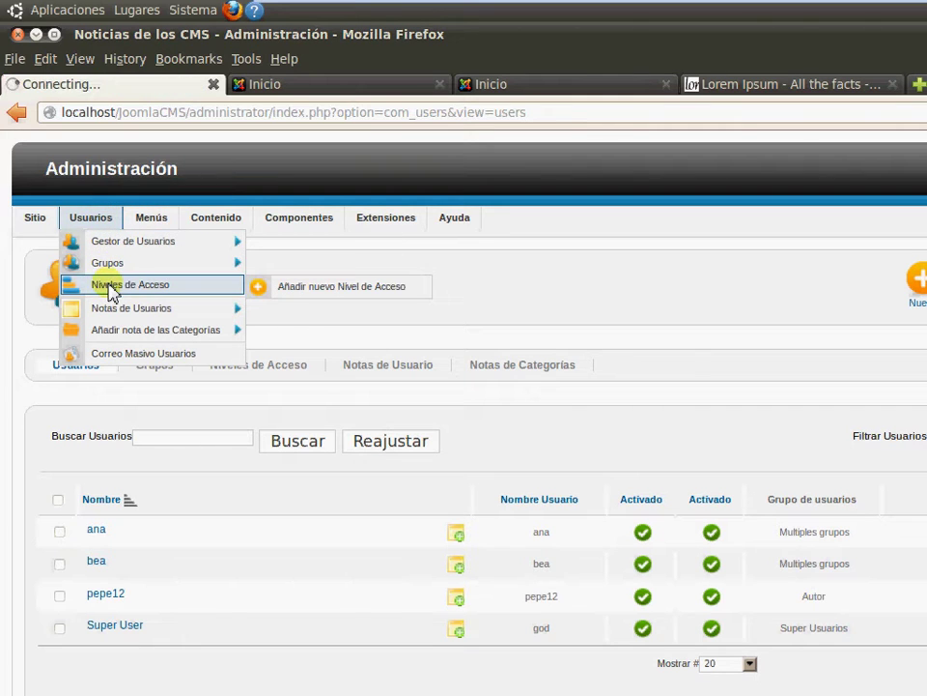
pyautogui.click(159, 288)
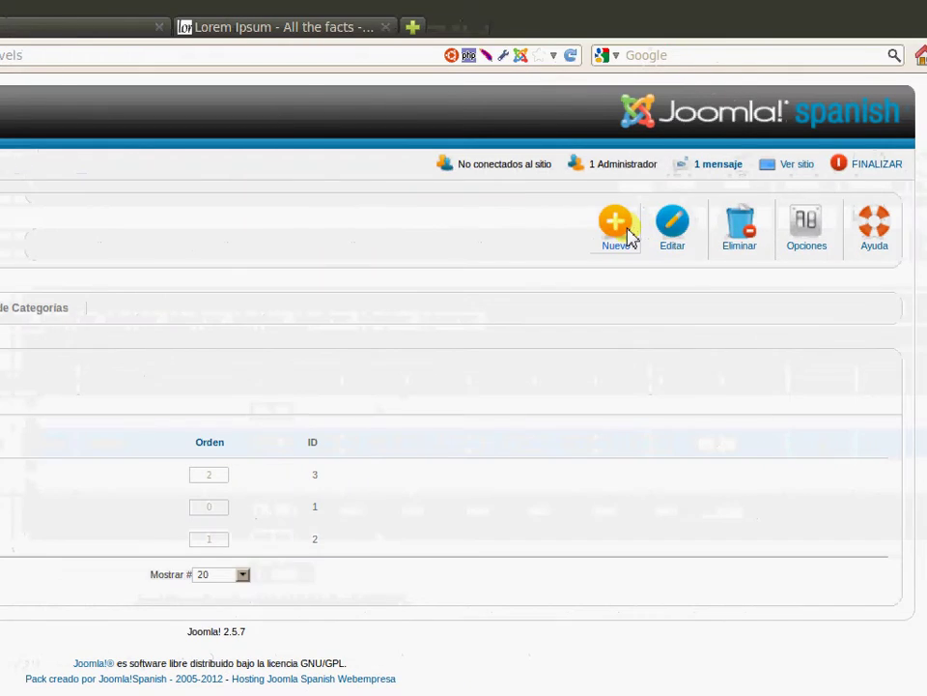
pyautogui.click(594, 229)
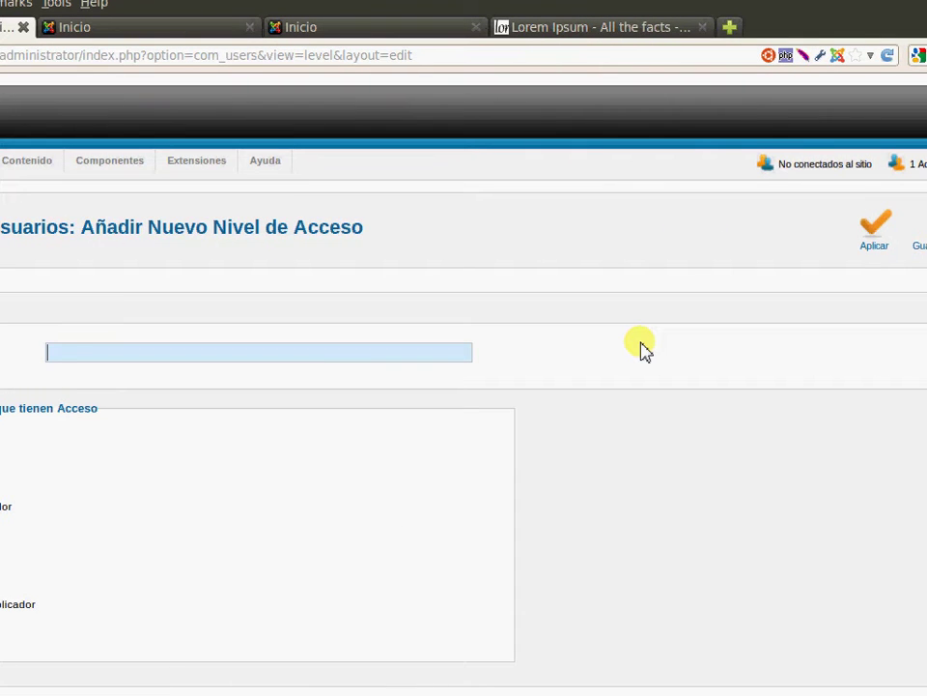
pyautogui.write('Para')
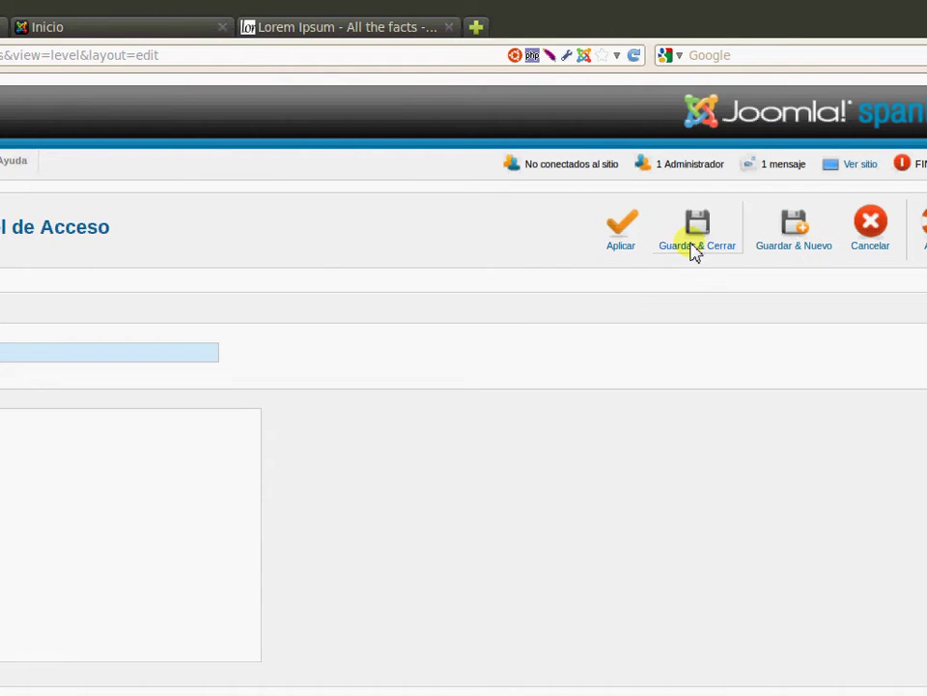
pyautogui.click(688, 249)
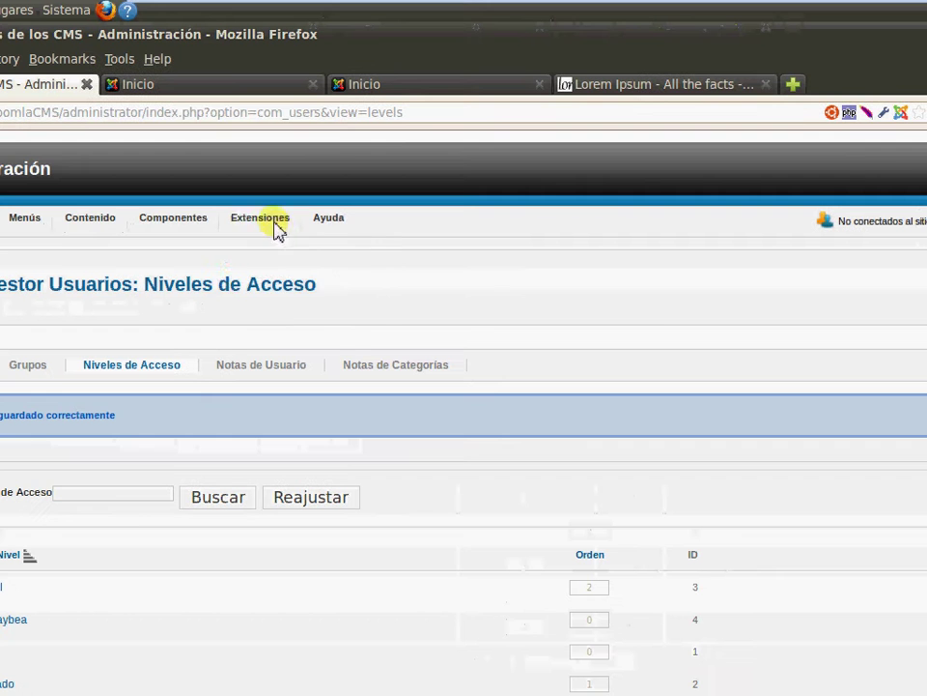
# Start a new Artículos - Artículos relacionados module from the Gestor de Módulos
pyautogui.moveTo(261, 218)
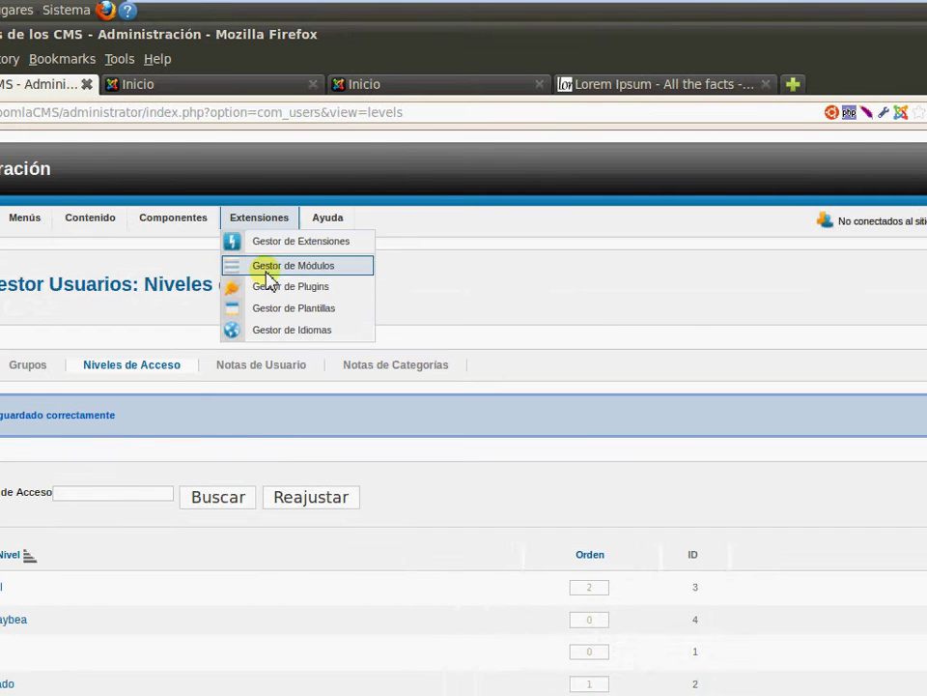
pyautogui.click(267, 270)
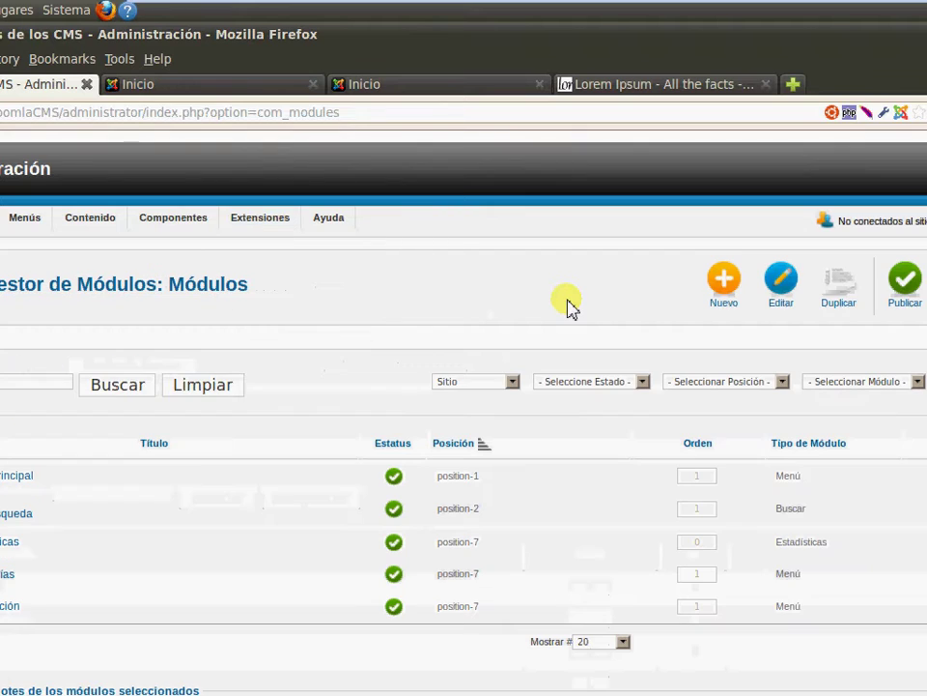
pyautogui.click(723, 289)
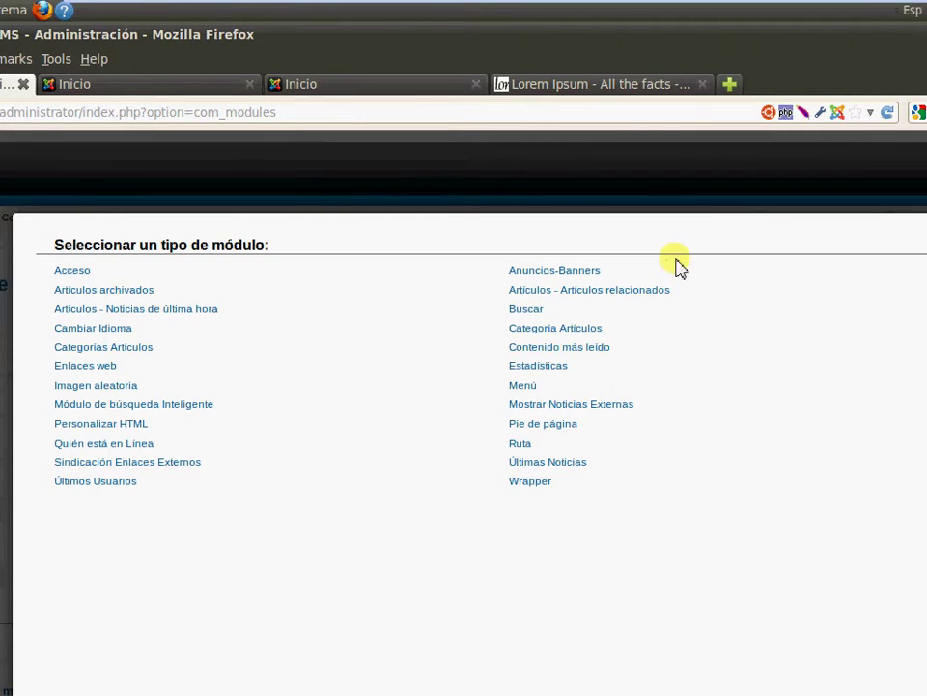
pyautogui.click(650, 303)
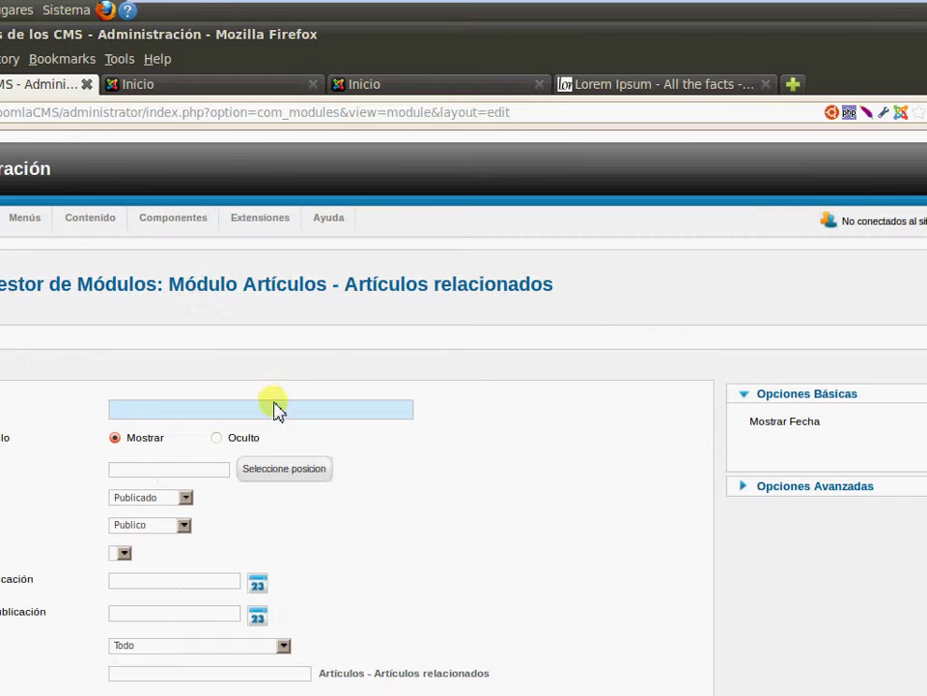
# Title the module 'Artículos Relacionados', place it in position-7, restrict access to Paraanaybea, and save
pyautogui.write('Art')
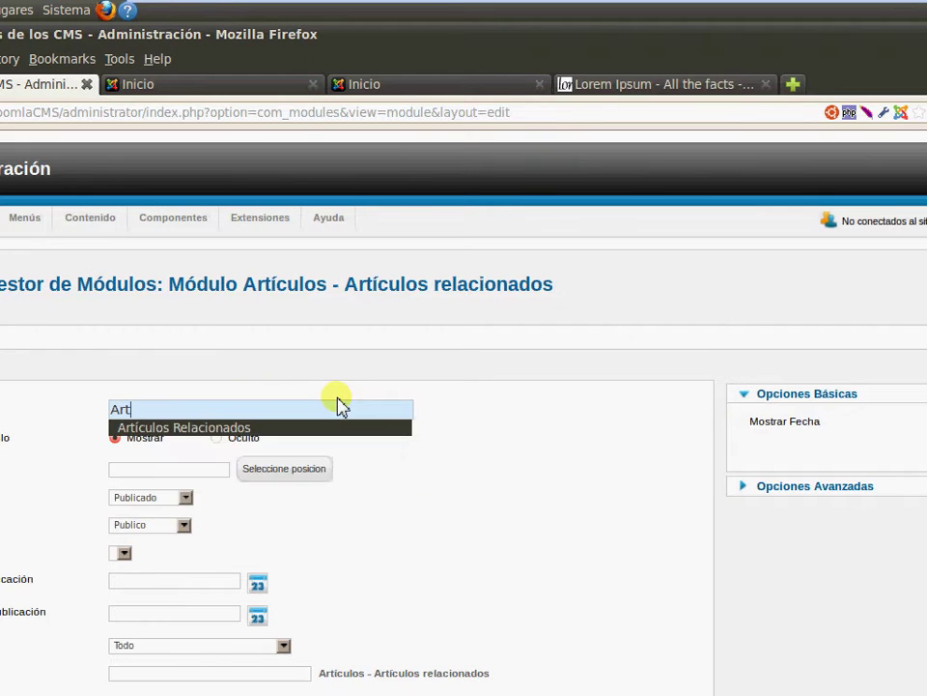
pyautogui.write('ículos Relacionados')
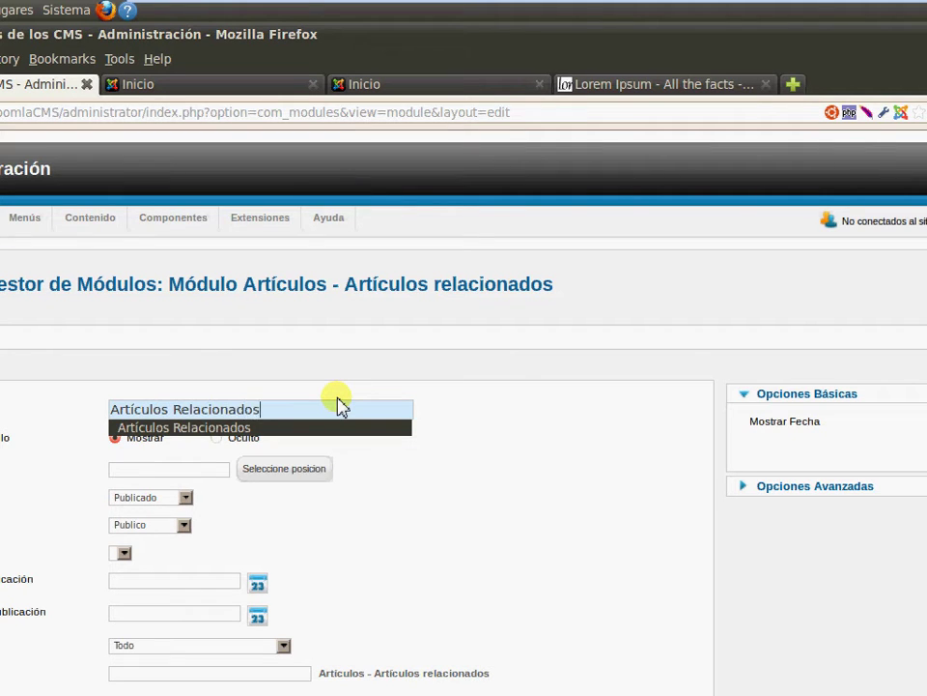
pyautogui.press('Return')
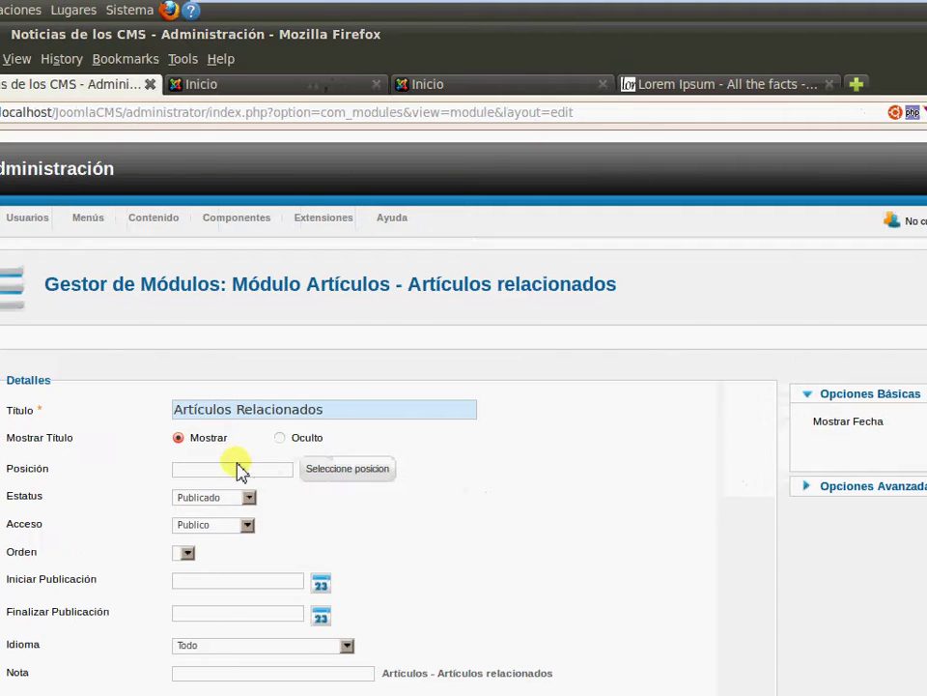
pyautogui.click(358, 474)
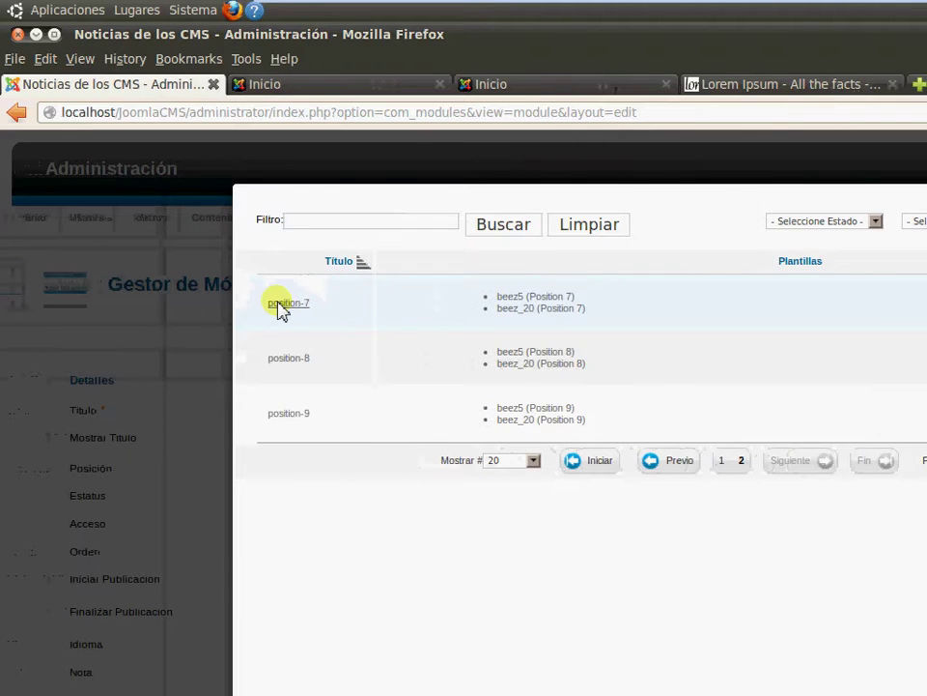
pyautogui.click(280, 304)
pyautogui.scroll(-1, 593, 480)
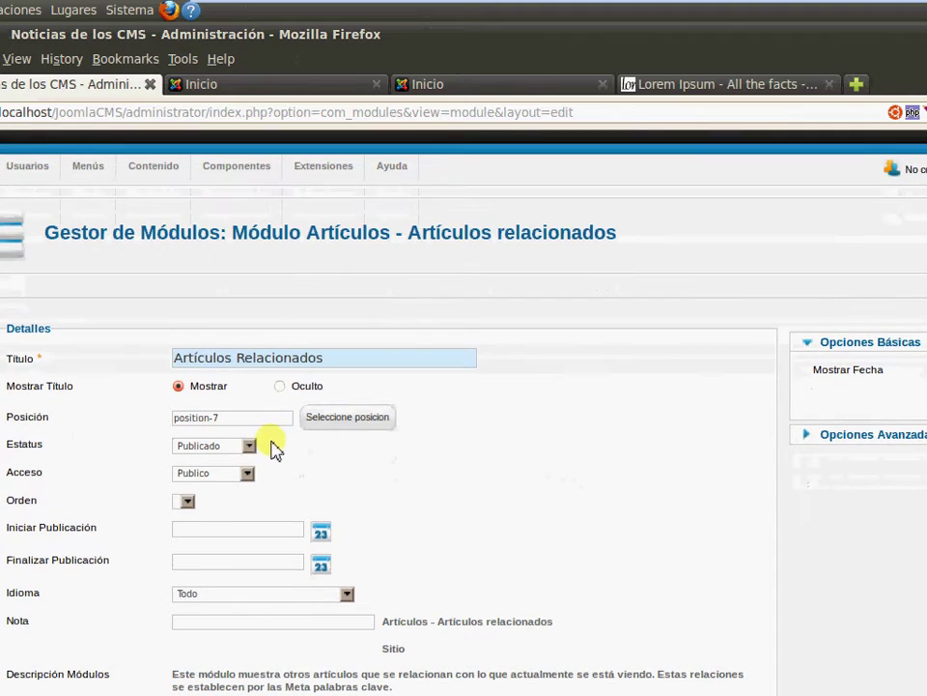
pyautogui.click(249, 473)
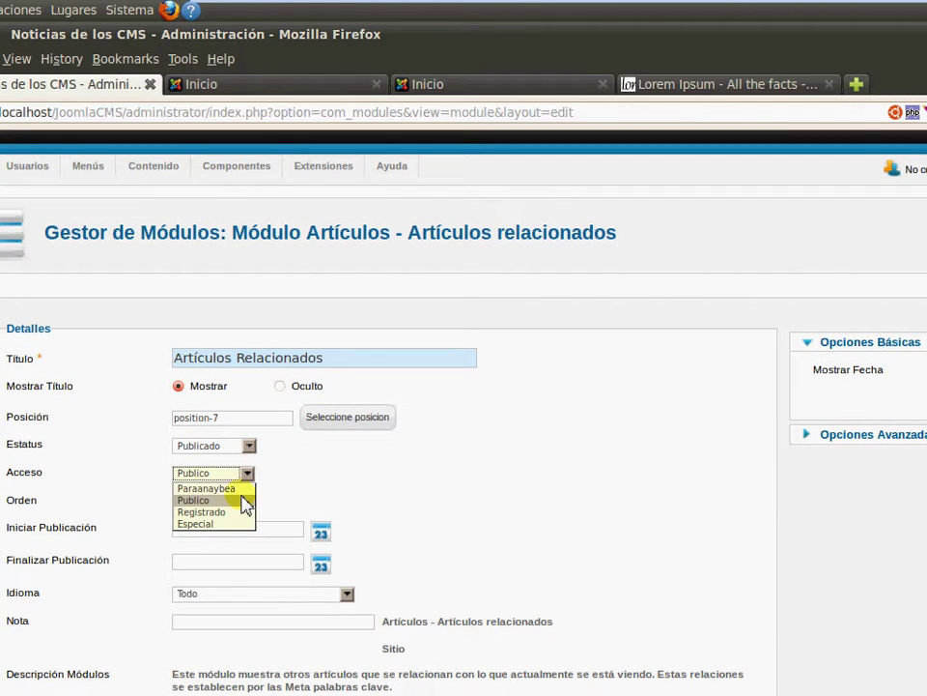
pyautogui.click(239, 489)
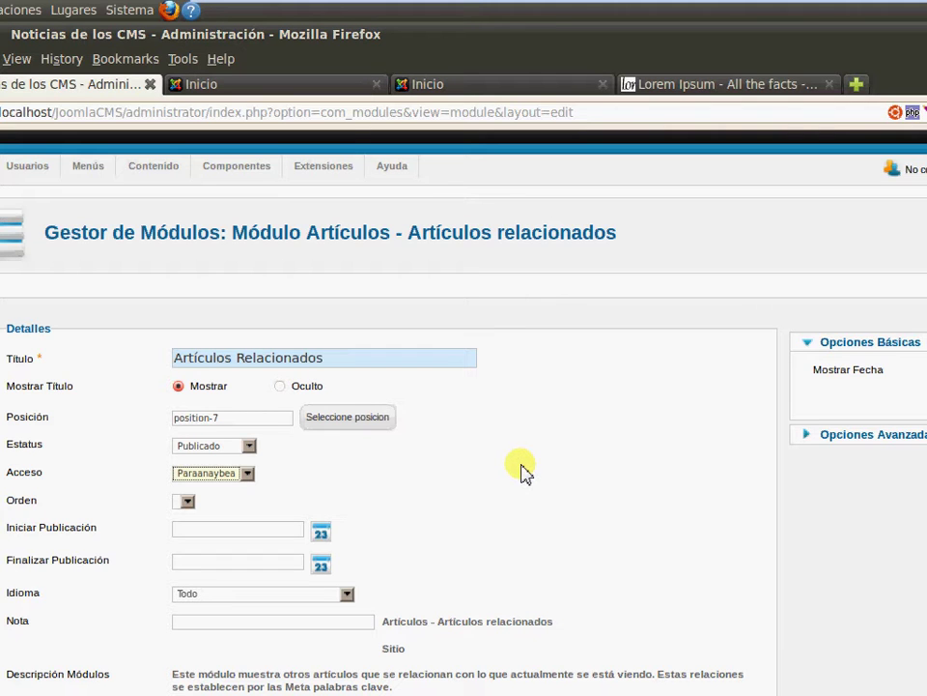
pyautogui.scroll(-5, 578, 467)
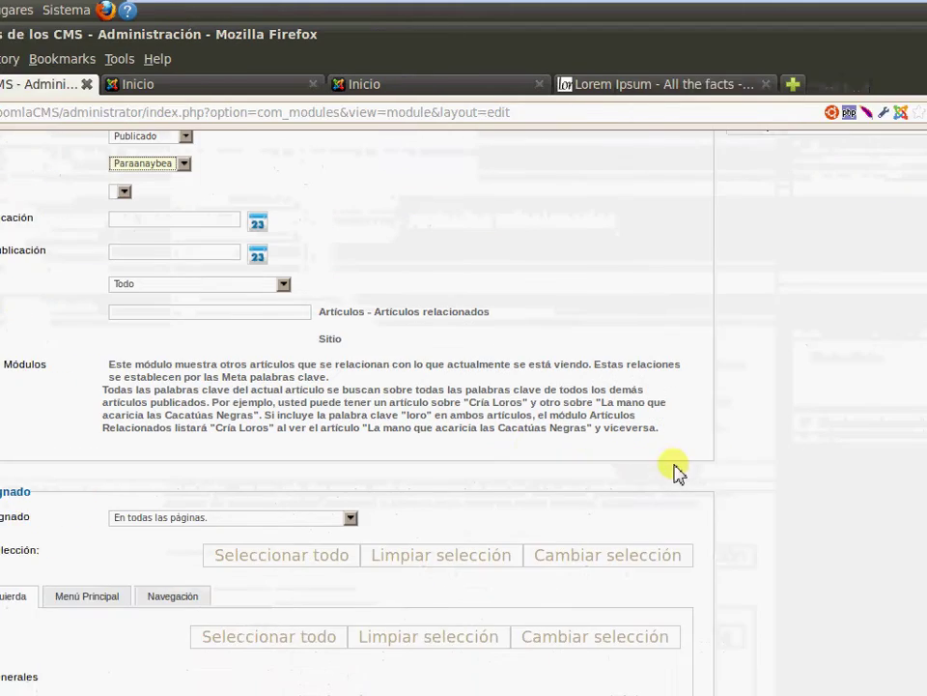
pyautogui.scroll(5, 633, 467)
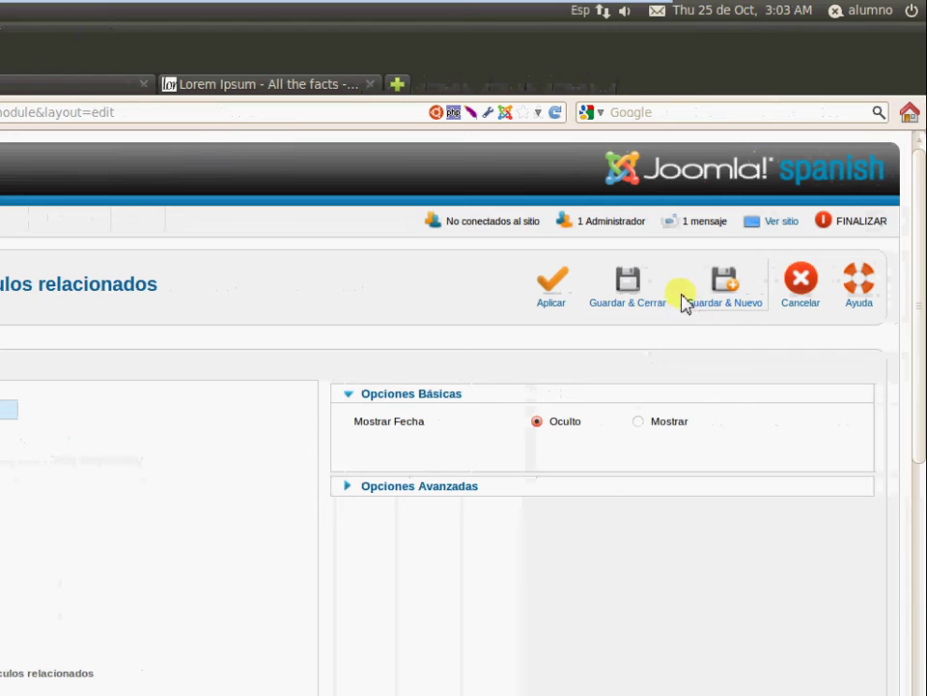
pyautogui.click(654, 309)
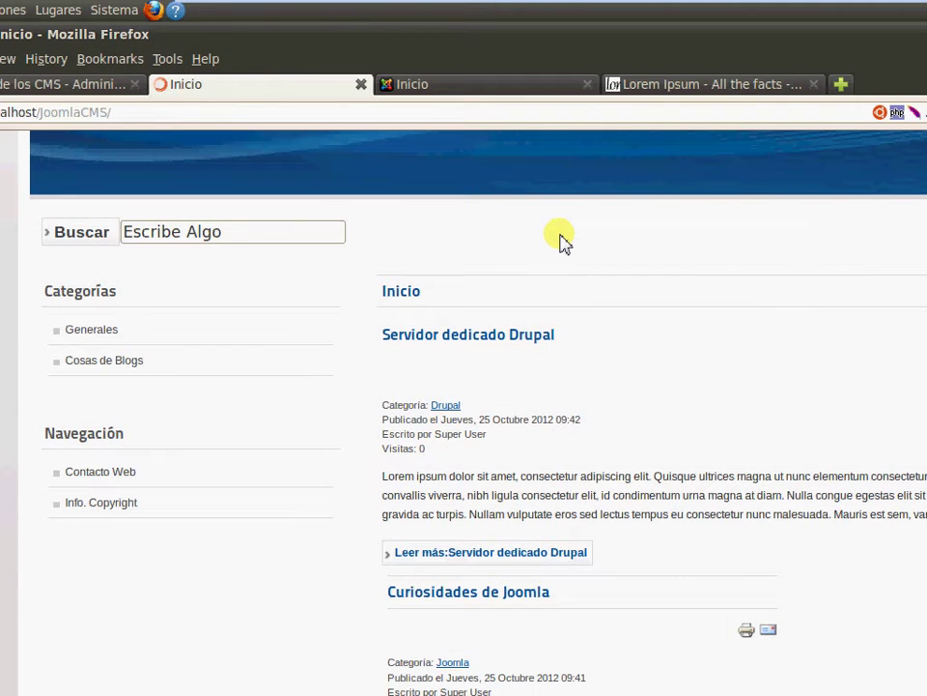
# Sign in on the front end as the registered test user
pyautogui.scroll(5, 560, 235)
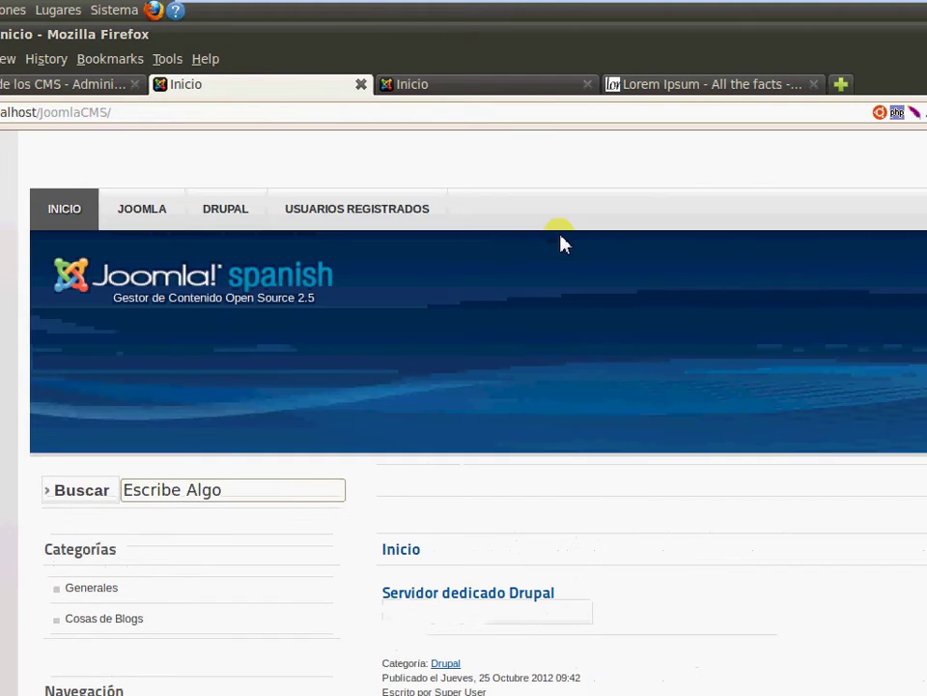
pyautogui.scroll(-4, 552, 352)
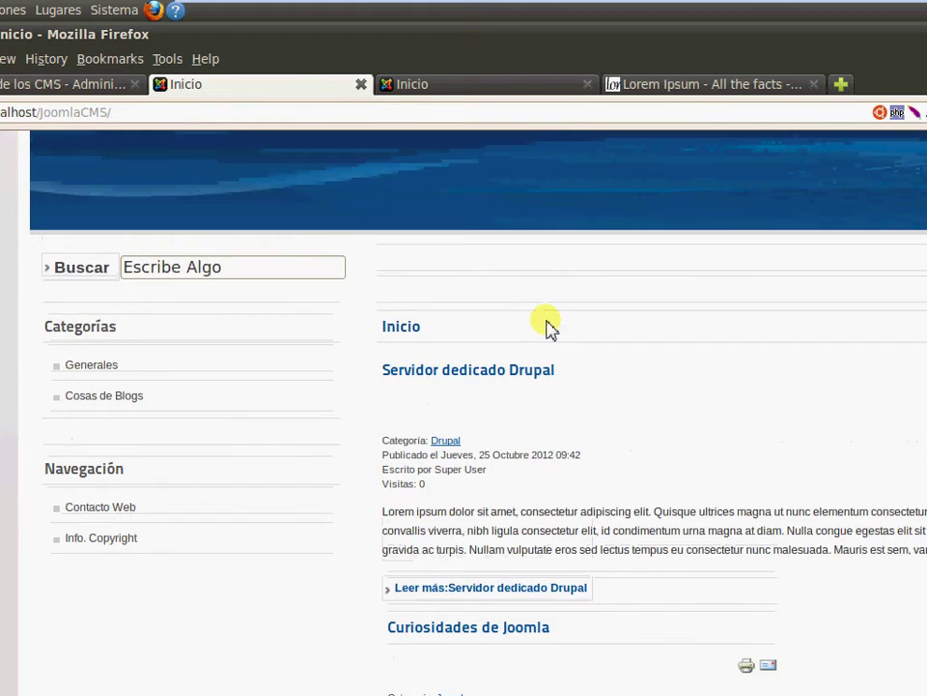
pyautogui.scroll(4, 427, 300)
pyautogui.click(365, 223)
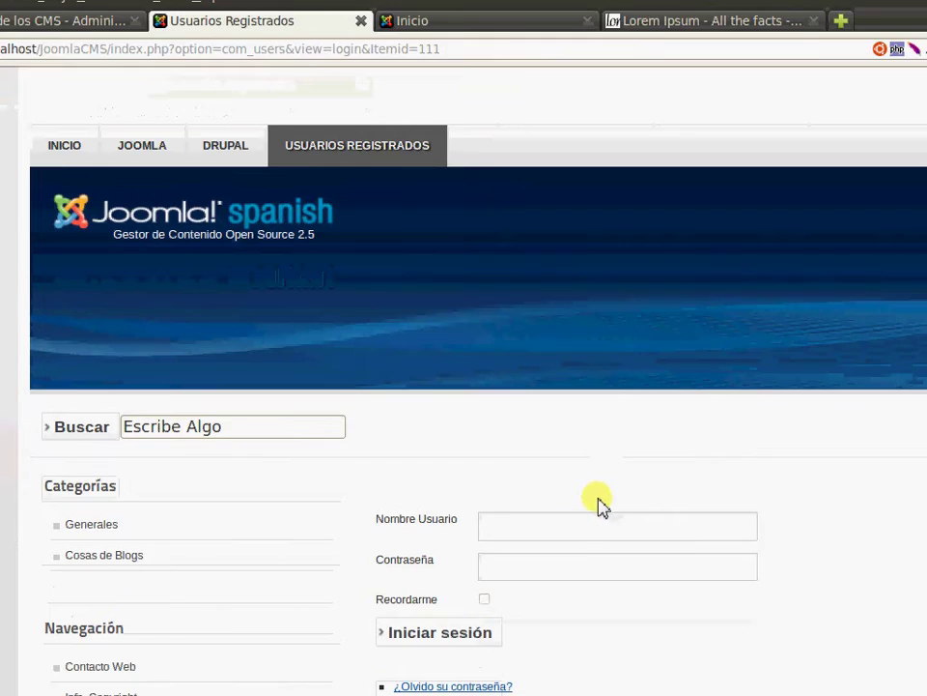
pyautogui.press('Tab')
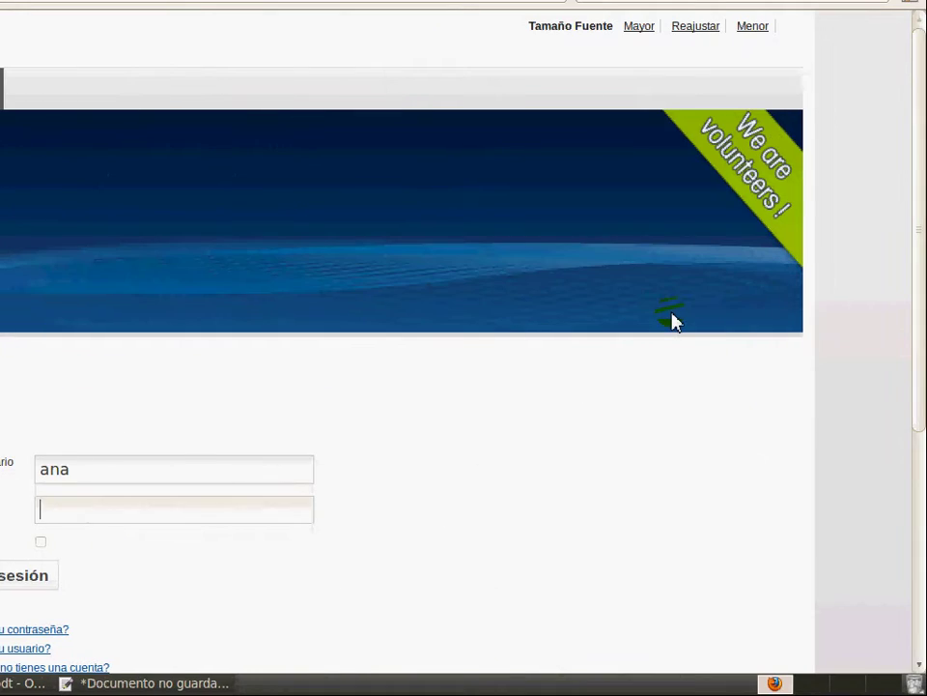
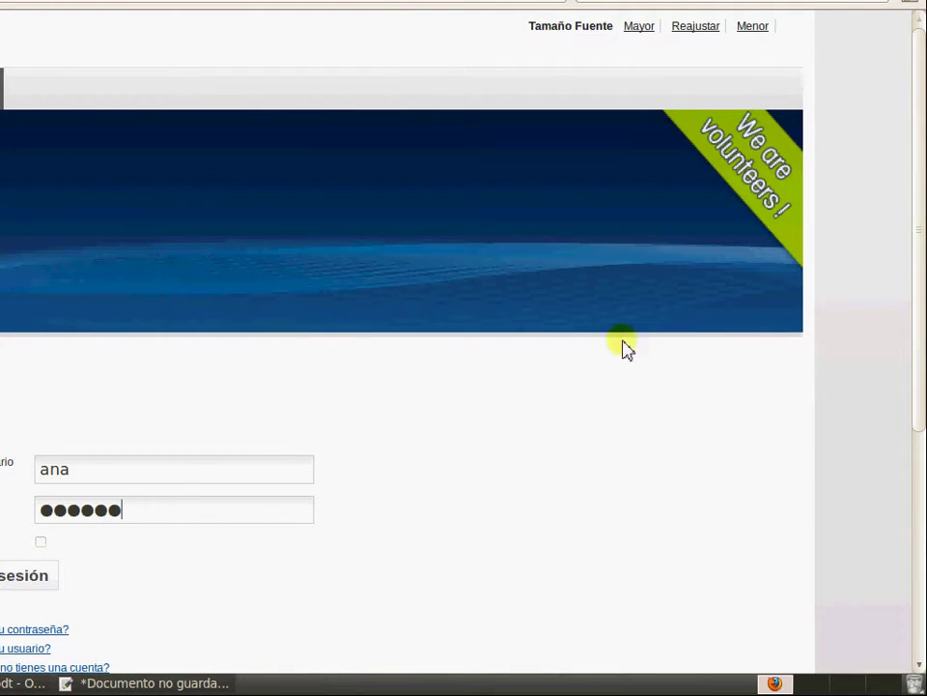
pyautogui.click(23, 575)
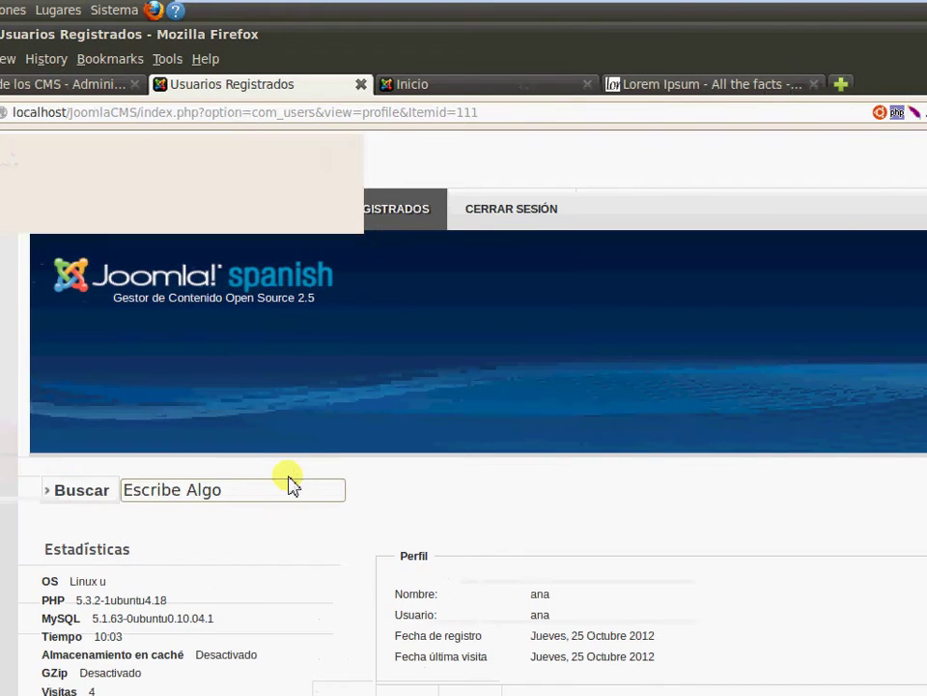
# Return to the home page and open the Servidor dedicado Drupal article
pyautogui.scroll(-6, 304, 463)
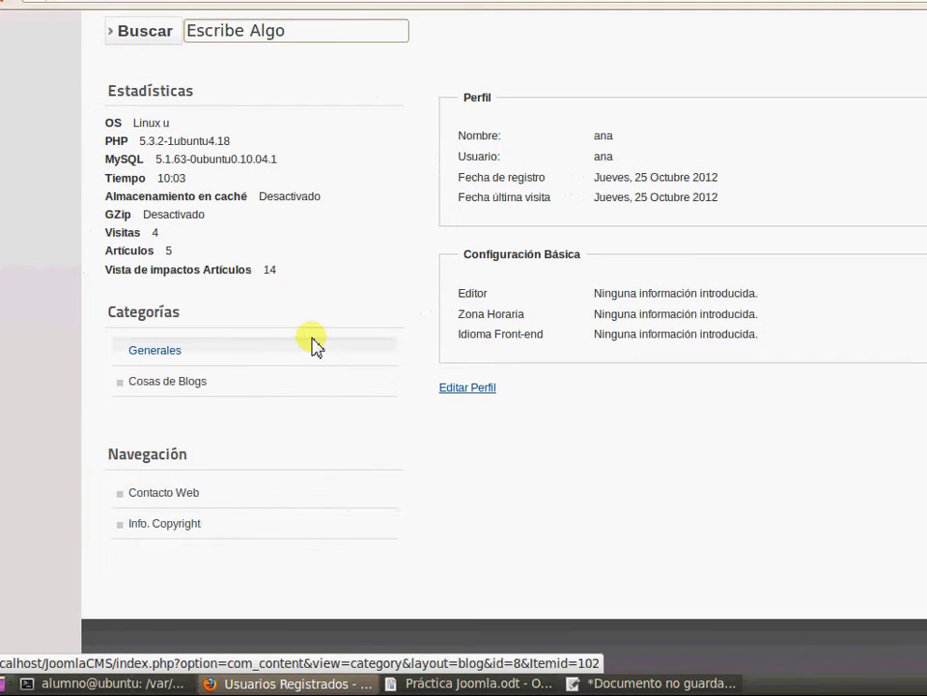
pyautogui.scroll(6, 372, 317)
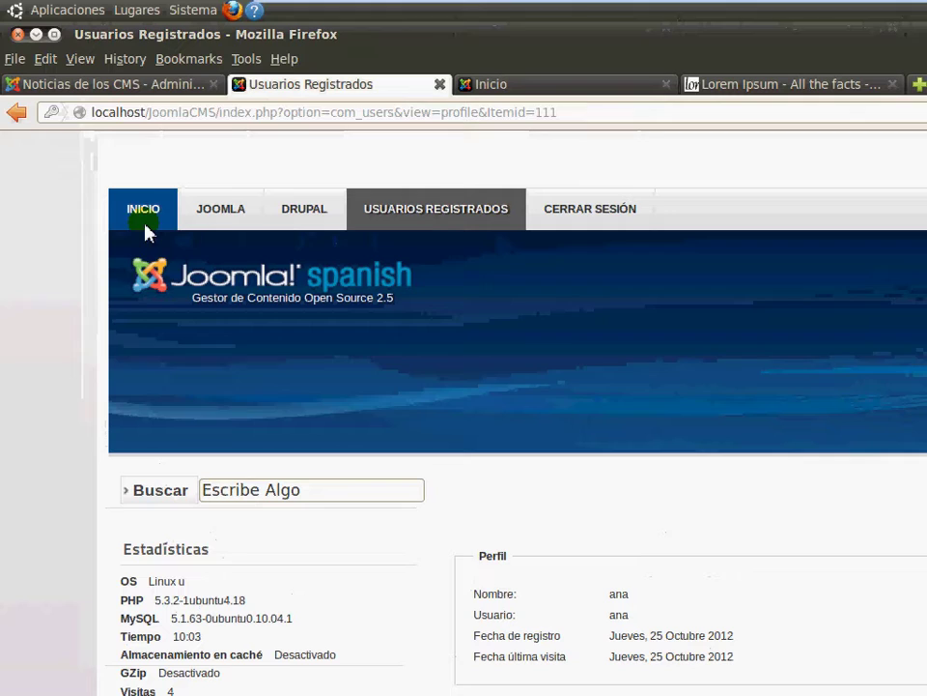
pyautogui.click(133, 103)
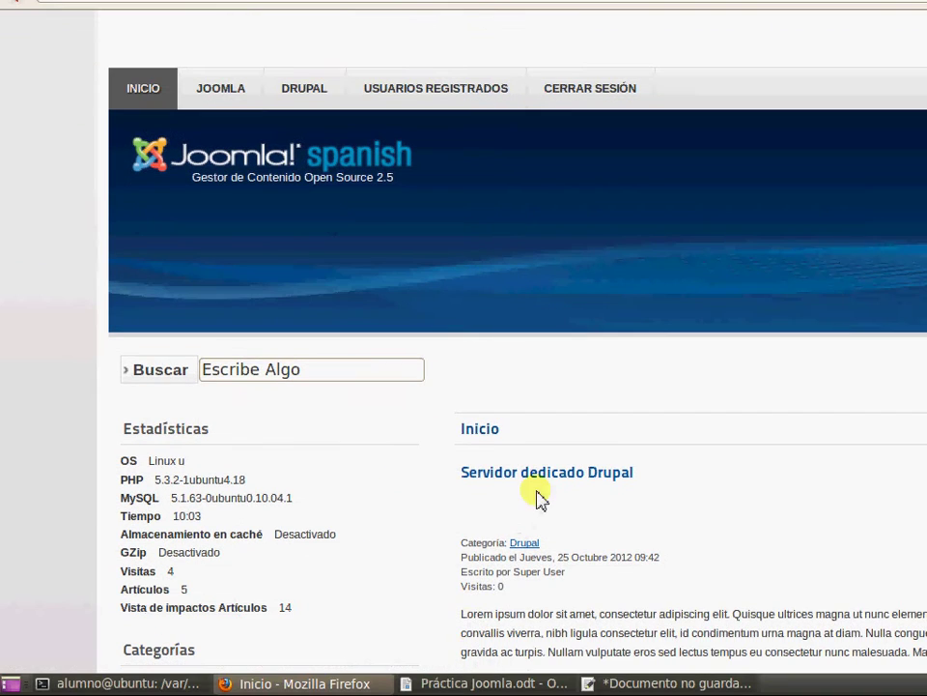
pyautogui.click(545, 473)
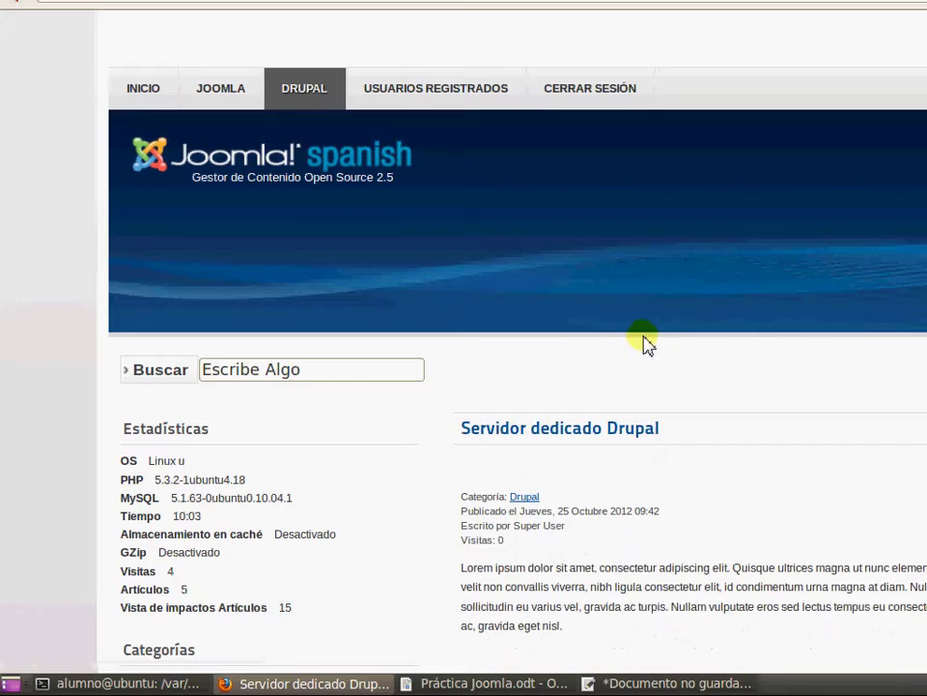
pyautogui.scroll(-6, 645, 346)
pyautogui.scroll(-1, 563, 542)
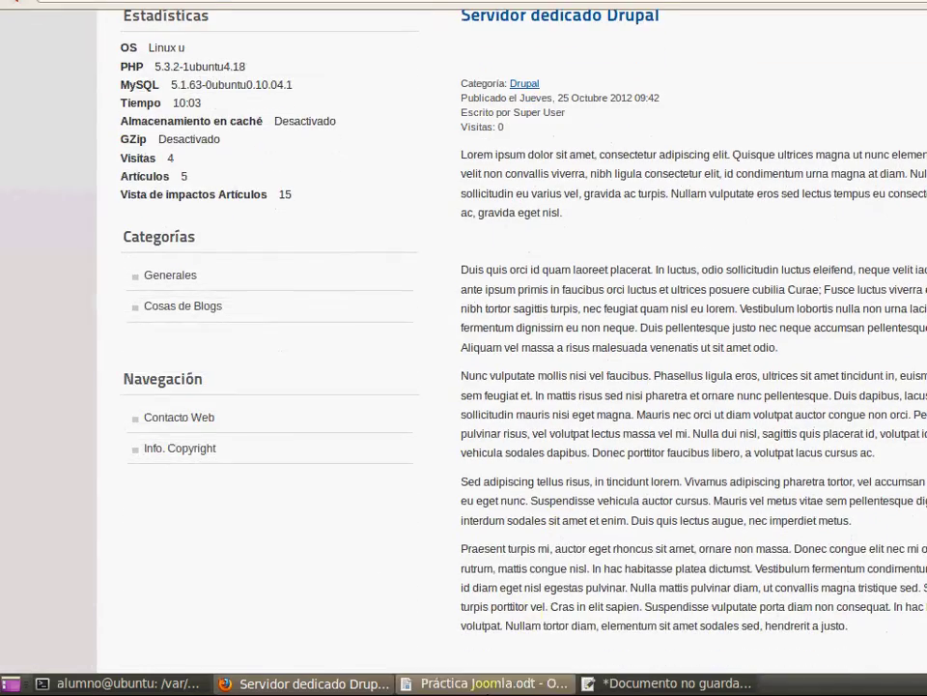
pyautogui.scroll(-1, 563, 554)
# Review the related-articles task in Práctica Joomla.odt against the article, then open the logout page
pyautogui.click(524, 683)
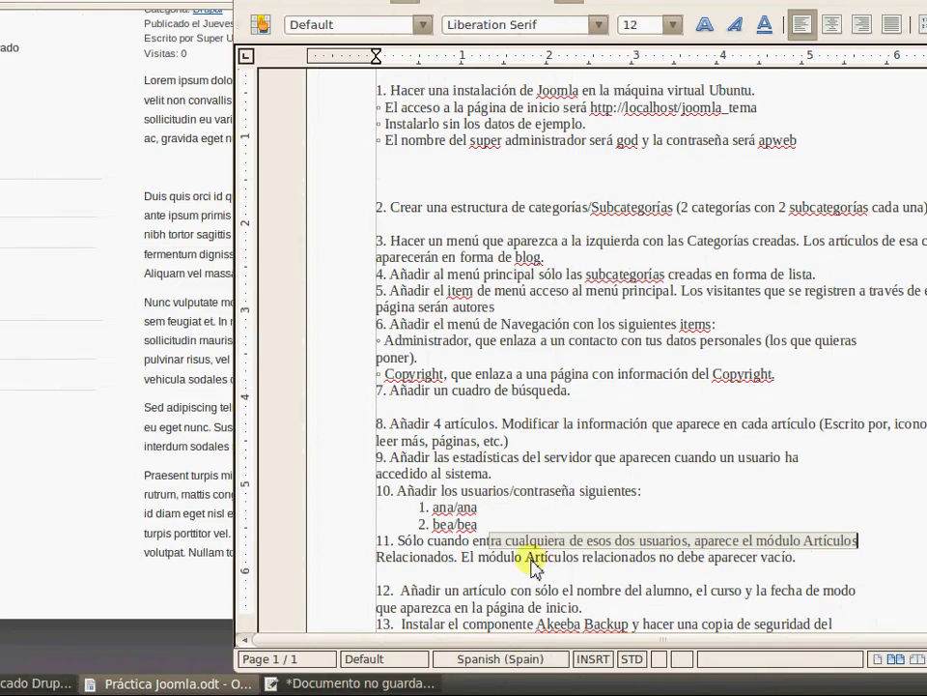
pyautogui.moveTo(529, 556); pyautogui.dragTo(786, 557)
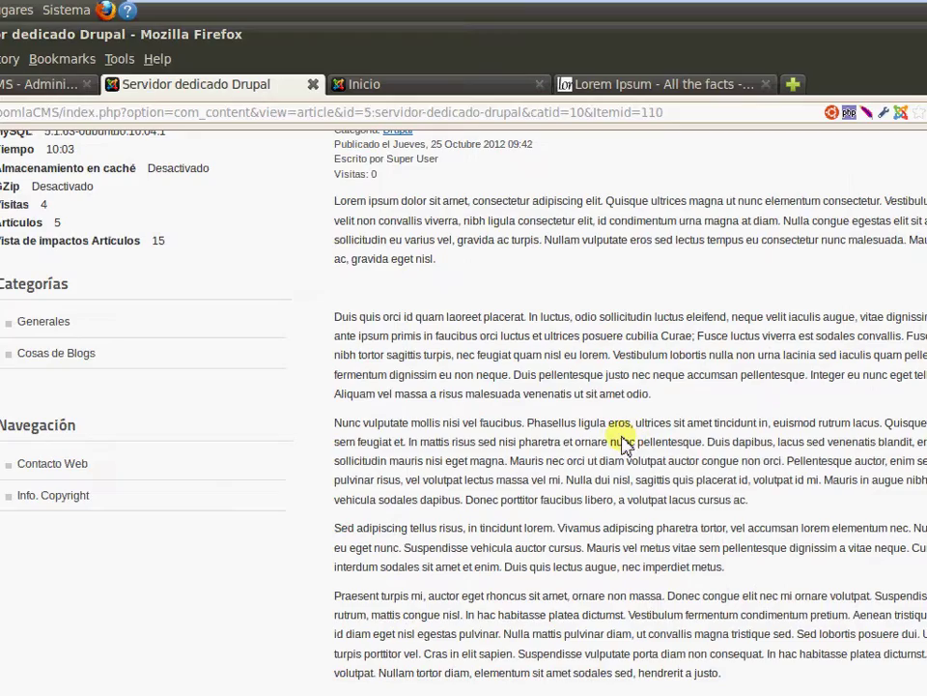
pyautogui.scroll(5, 628, 442)
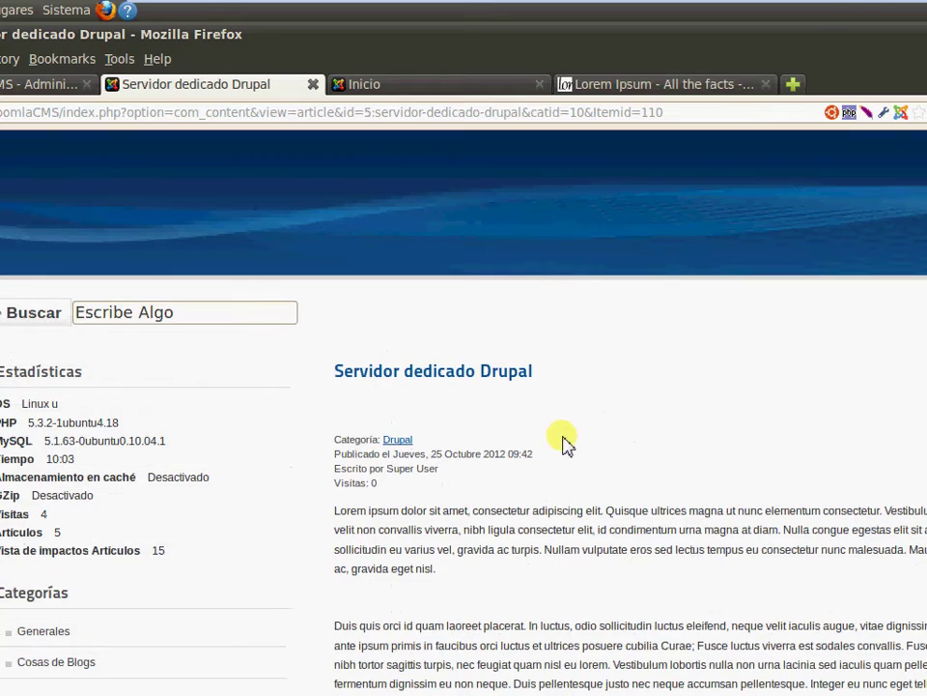
pyautogui.scroll(3, 698, 375)
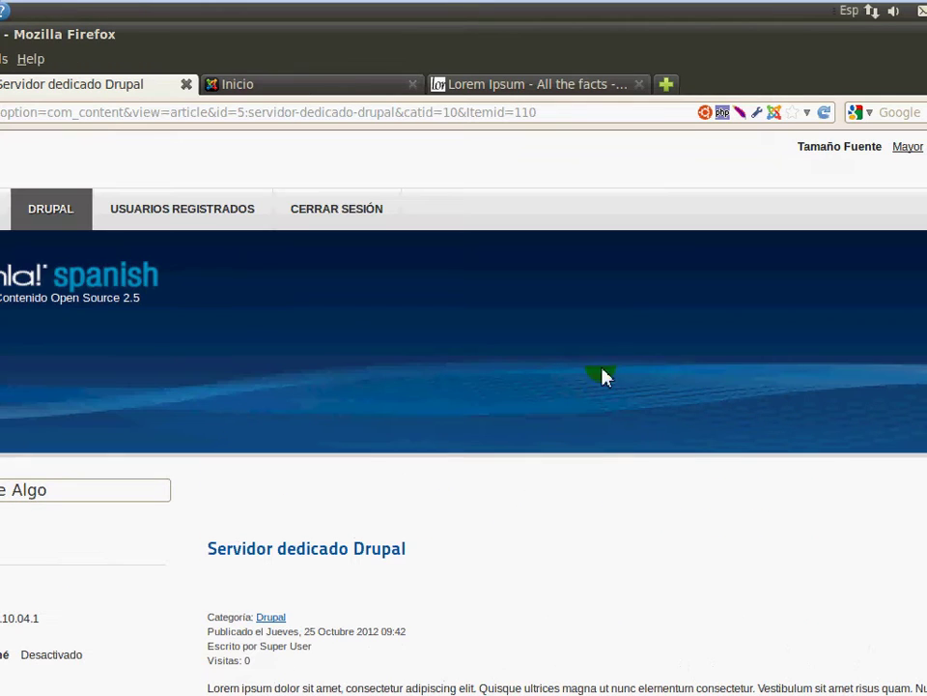
pyautogui.scroll(-3, 577, 498)
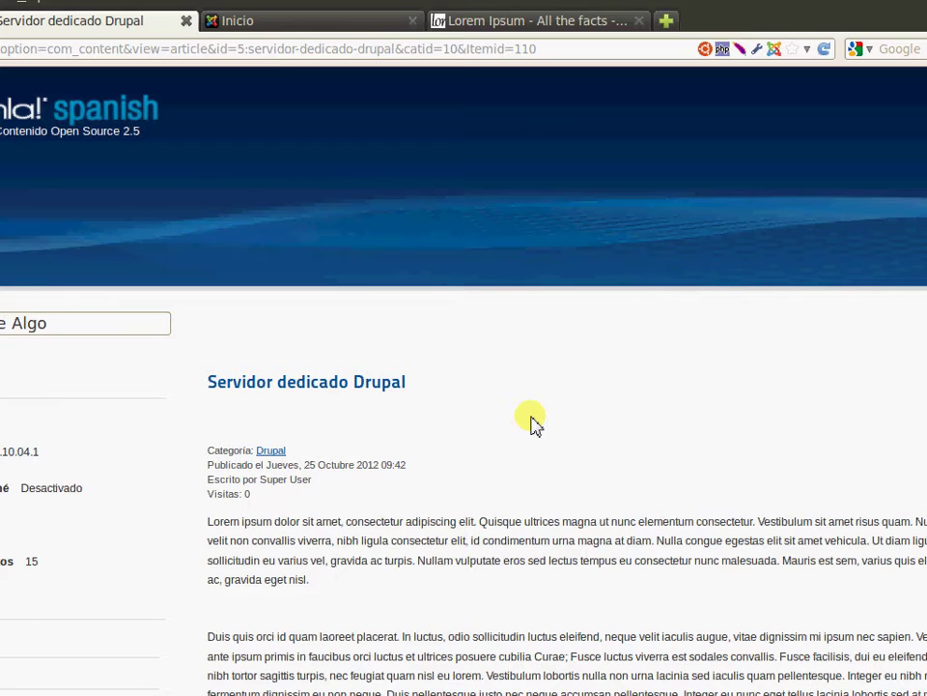
pyautogui.doubleClick(271, 451)
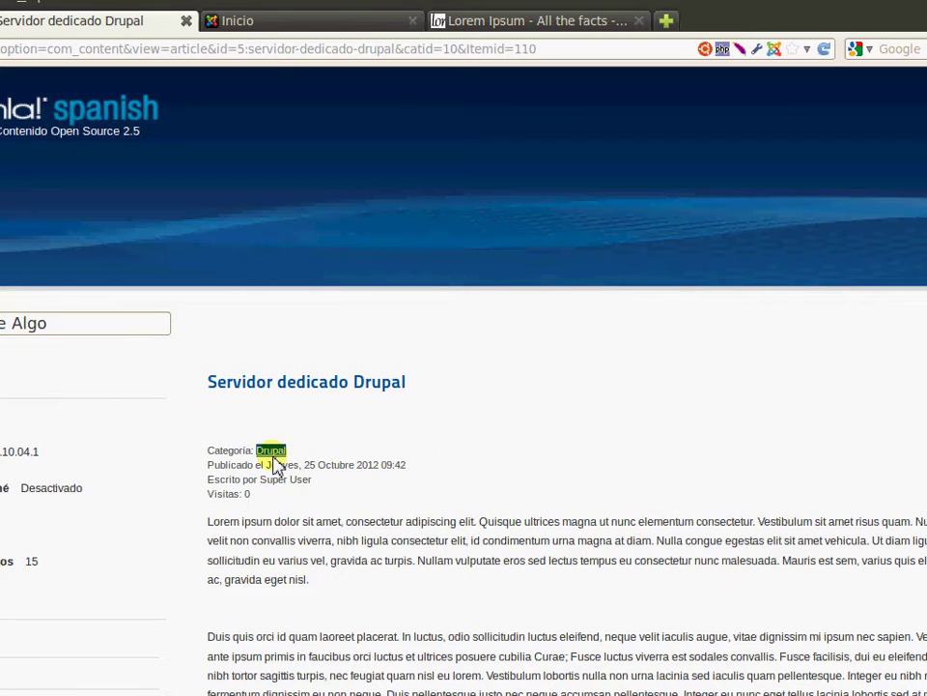
pyautogui.click(331, 372)
pyautogui.tripleClick(332, 384)
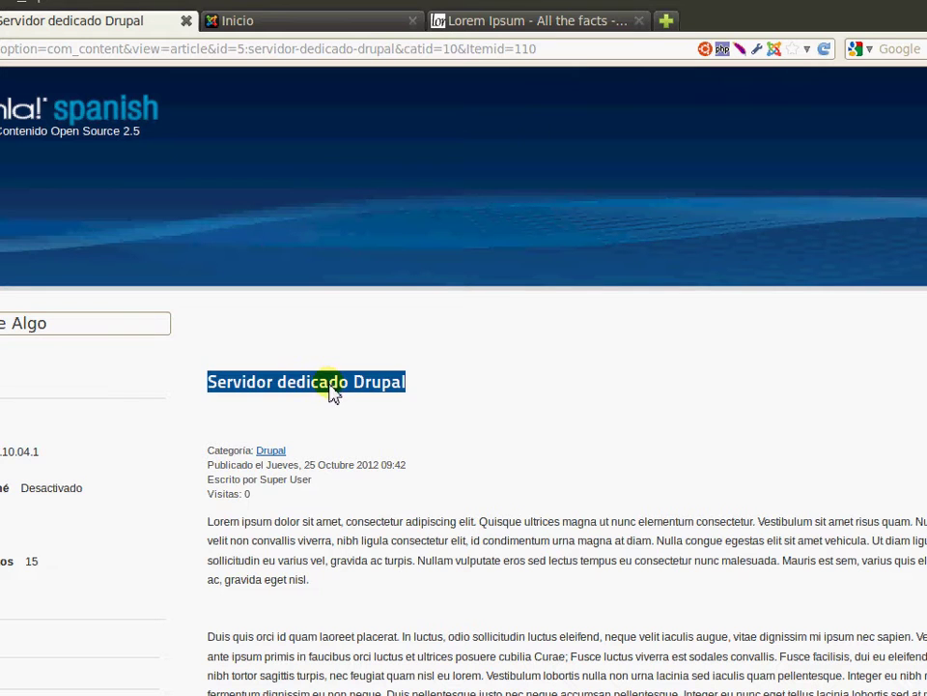
pyautogui.click(368, 443)
pyautogui.scroll(2, 377, 269)
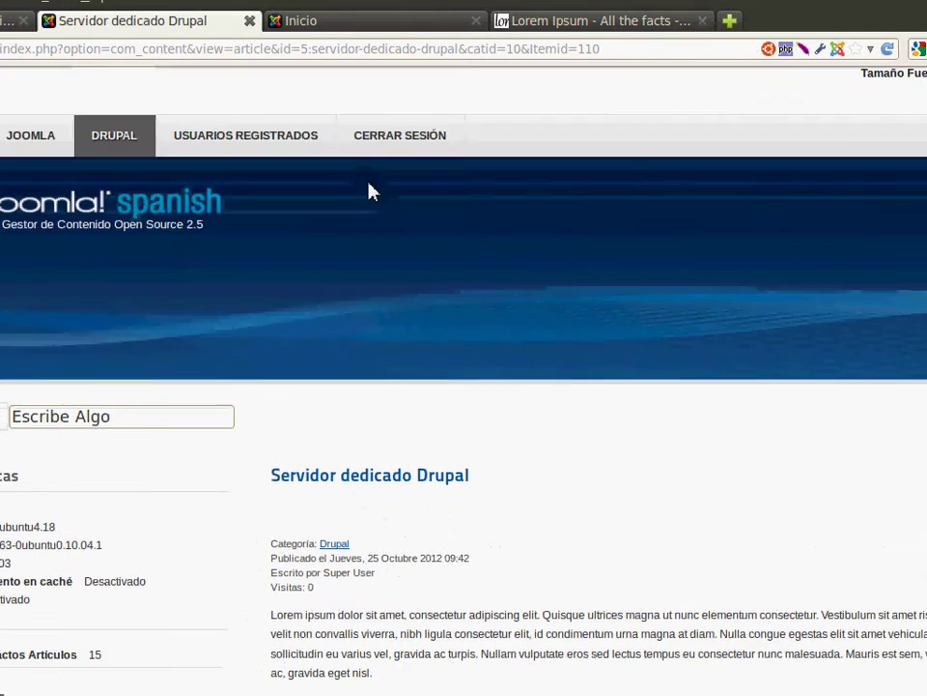
pyautogui.click(364, 220)
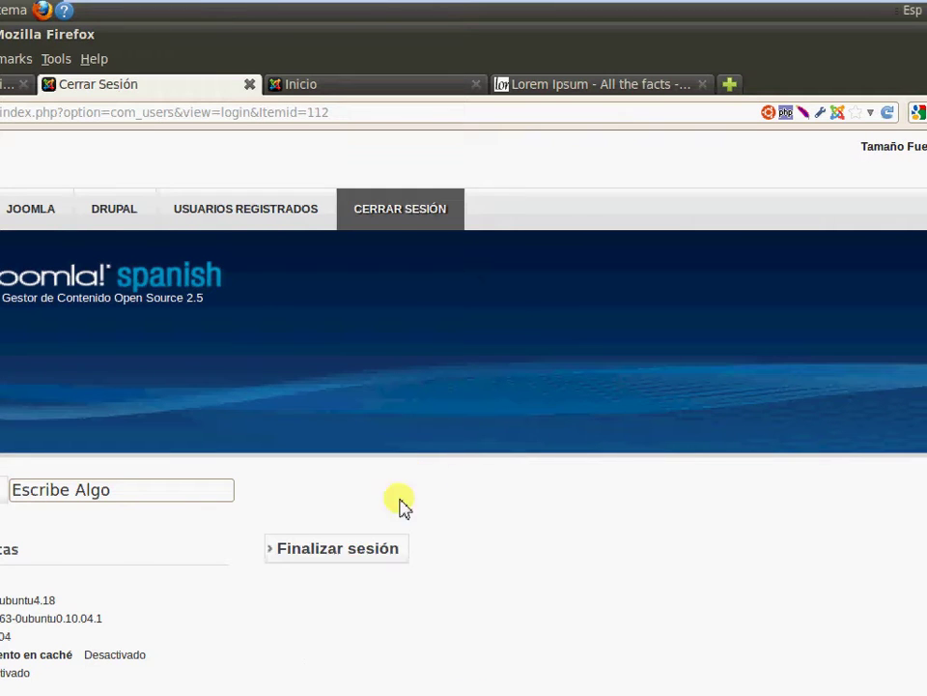
# Log out the test user, sign in as the super administrator, and open the JOOMLA category
pyautogui.click(358, 557)
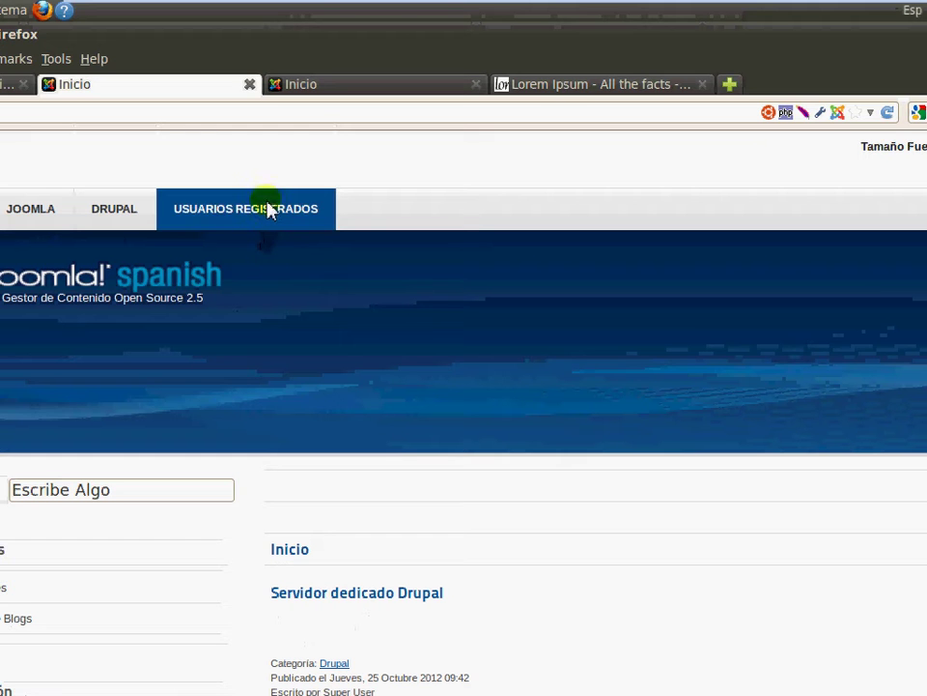
pyautogui.click(263, 154)
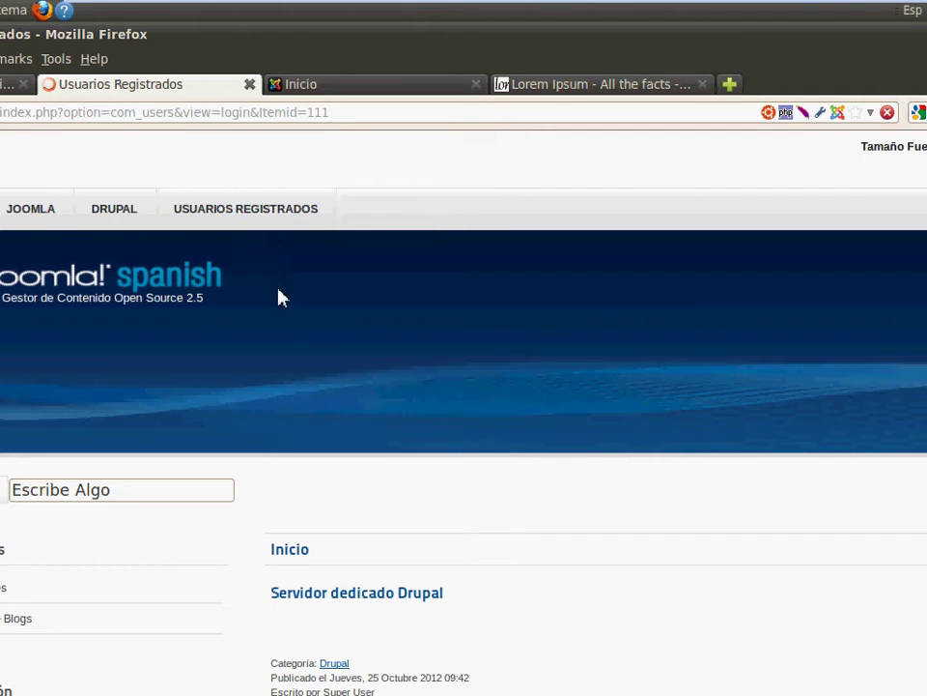
pyautogui.click(407, 591)
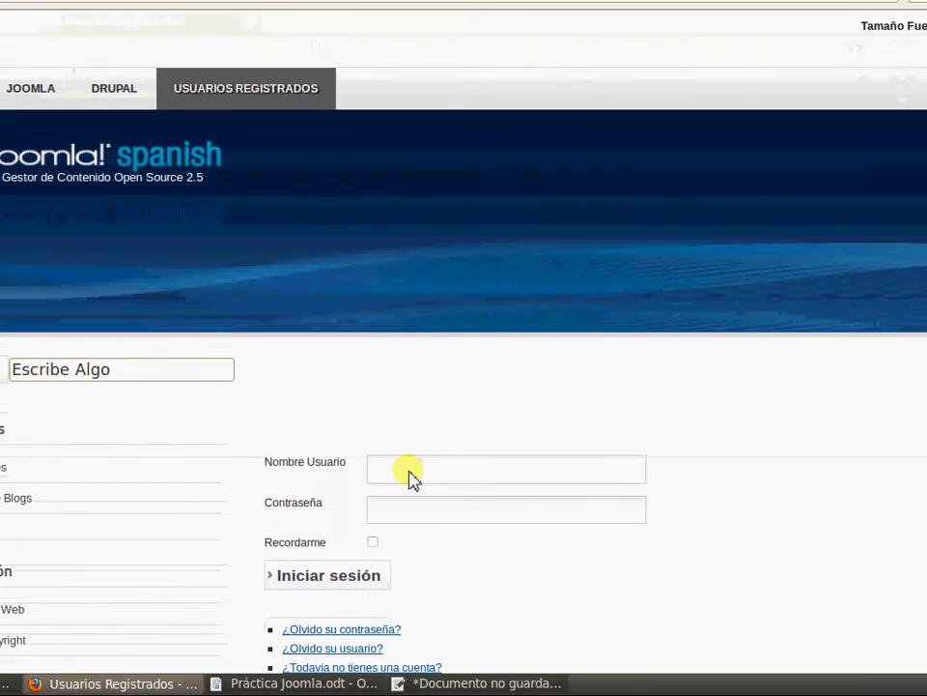
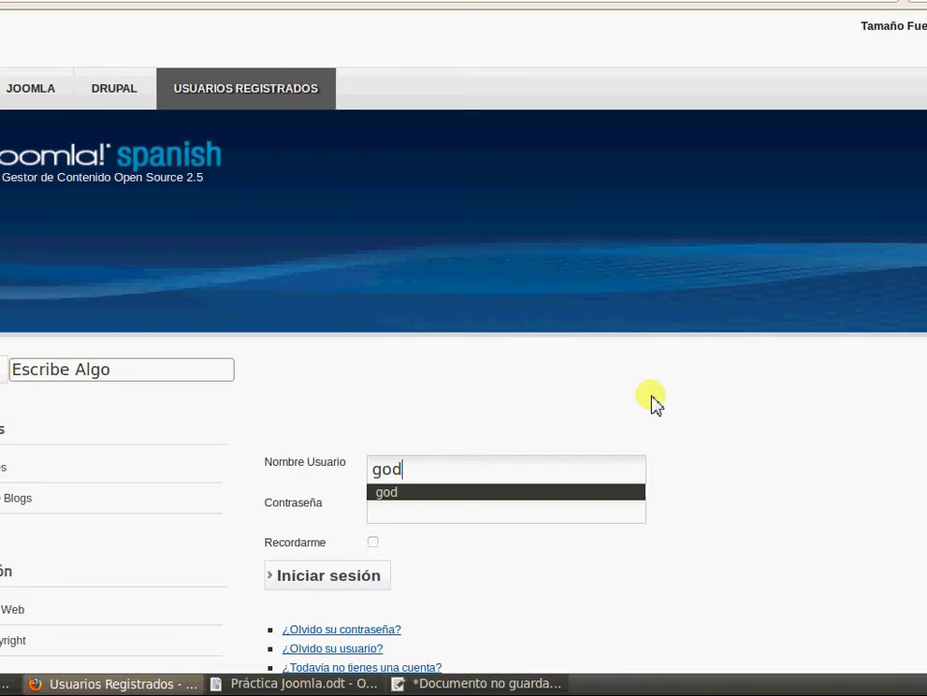
pyautogui.press('Tab')
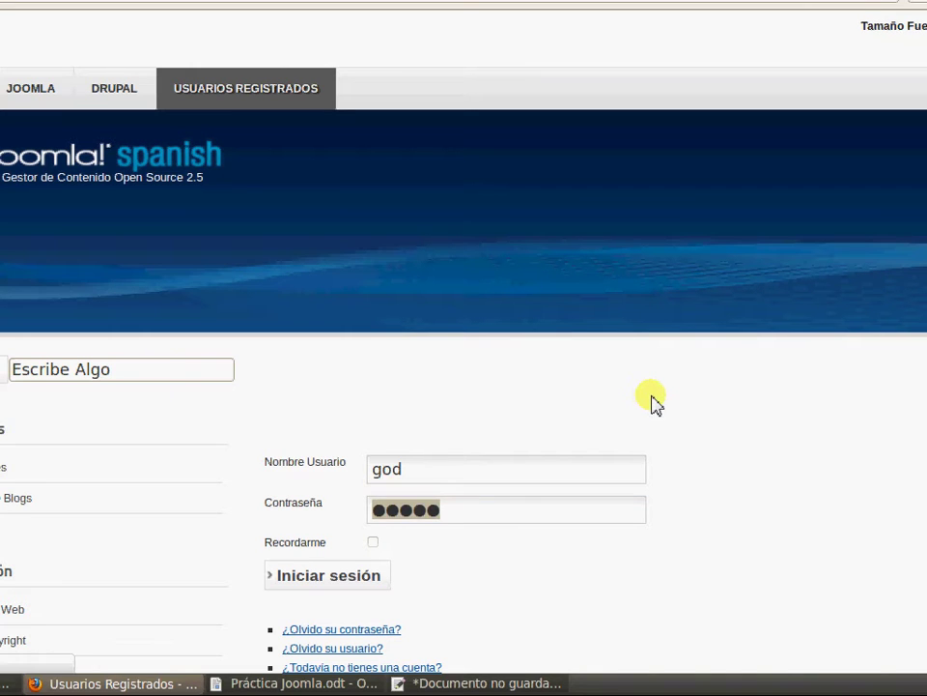
pyautogui.press('Return')
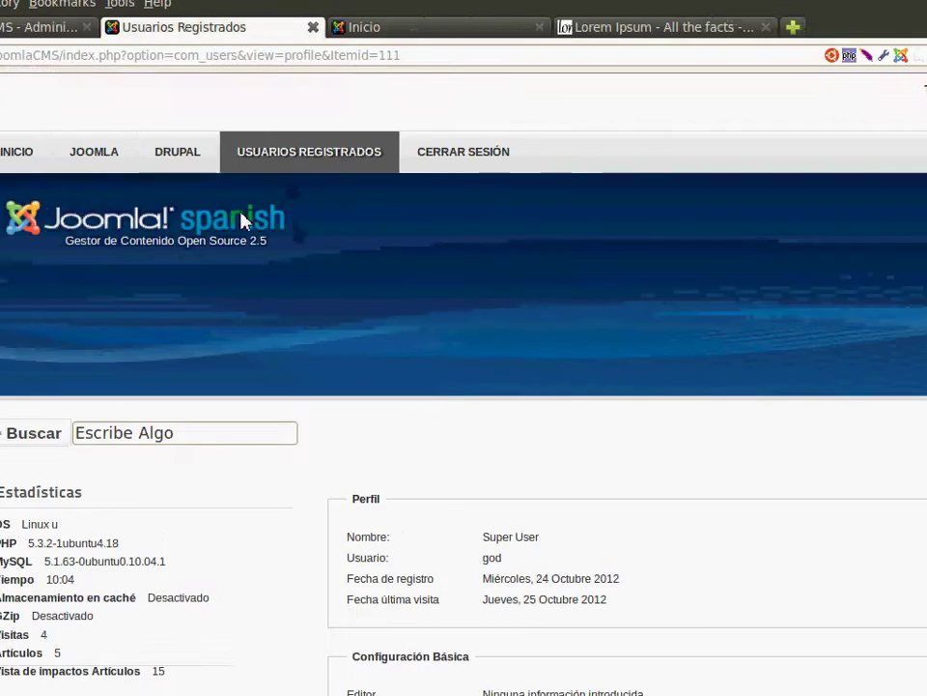
pyautogui.click(89, 166)
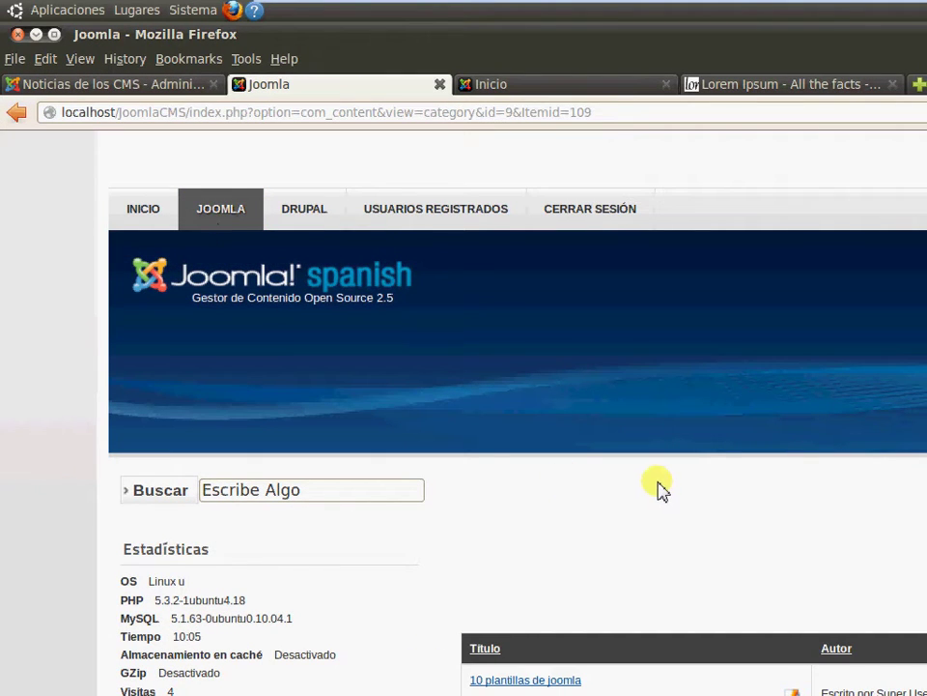
# Edit '10 plantillas de joomla' and enter the keywords plantillas, novedad, opinión
pyautogui.scroll(-2, 657, 488)
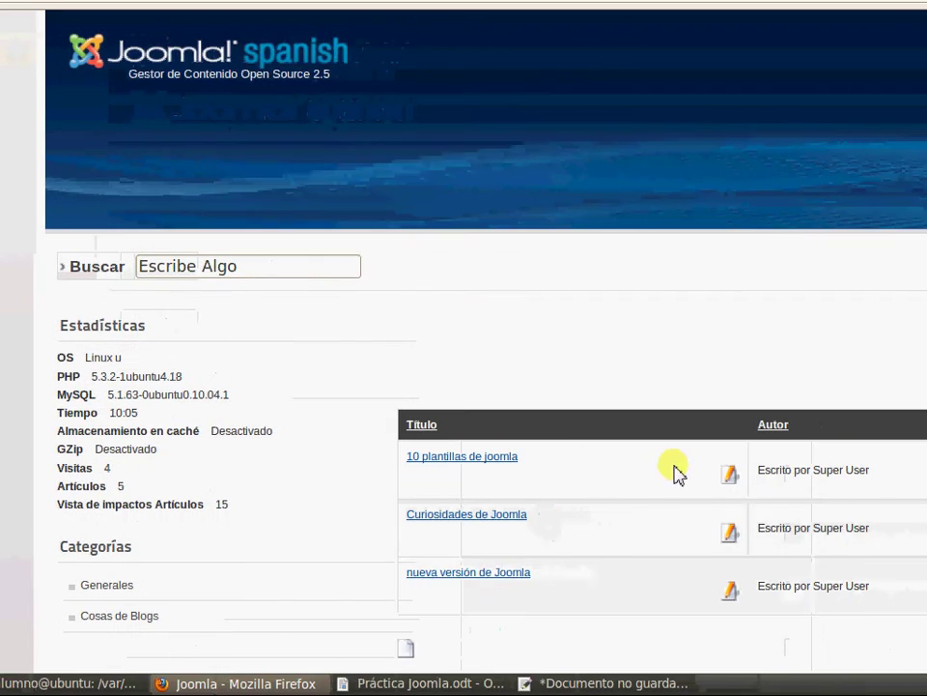
pyautogui.click(728, 476)
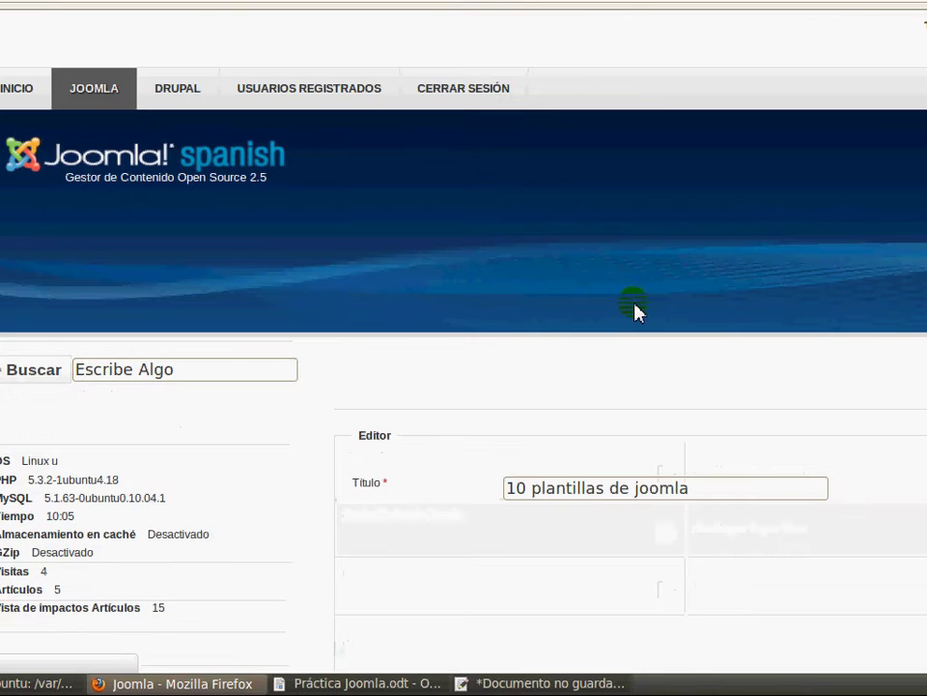
pyautogui.scroll(-4, 674, 294)
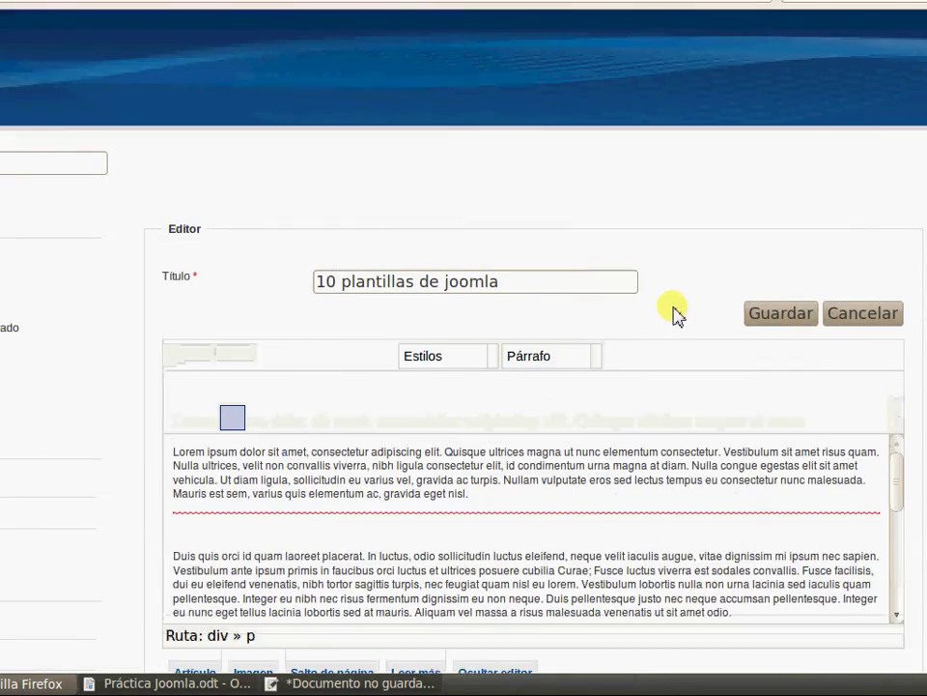
pyautogui.scroll(-7, 673, 306)
pyautogui.scroll(-9, 608, 337)
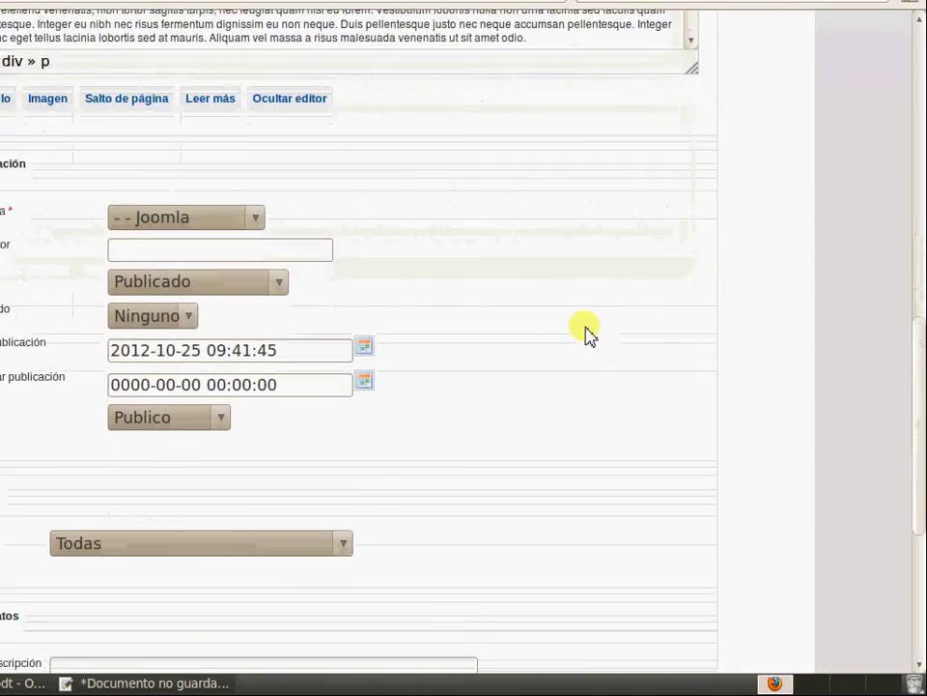
pyautogui.scroll(-3, 386, 367)
pyautogui.click(215, 451)
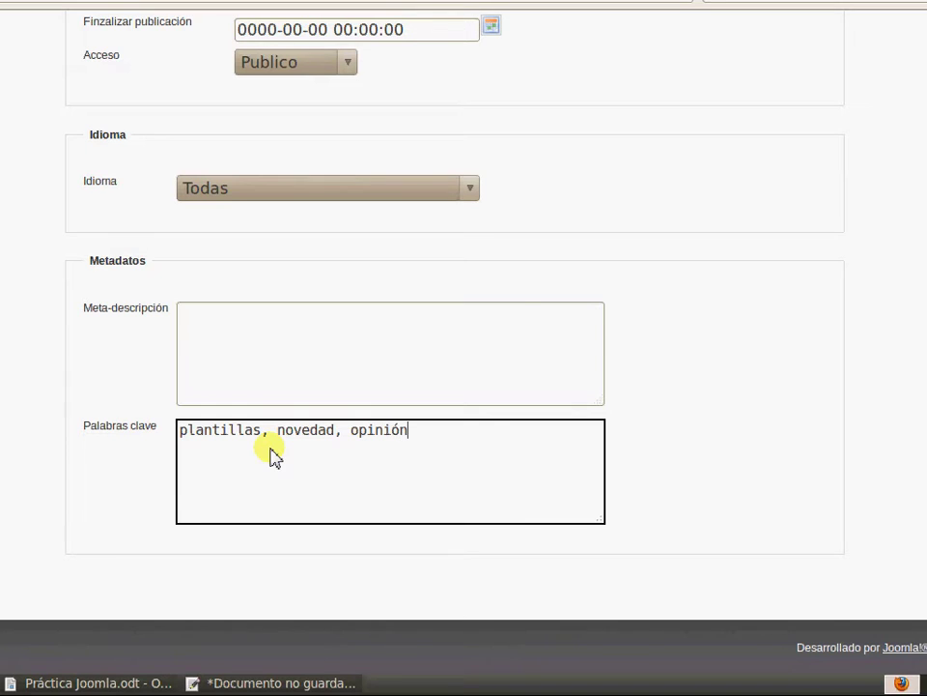
pyautogui.scroll(10, 759, 280)
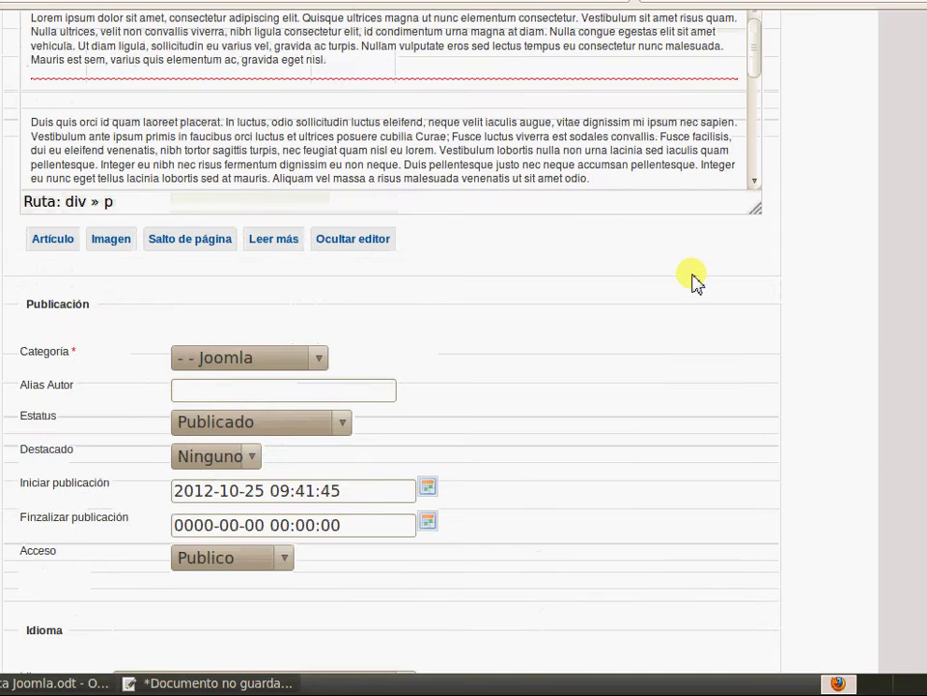
pyautogui.scroll(10, 696, 280)
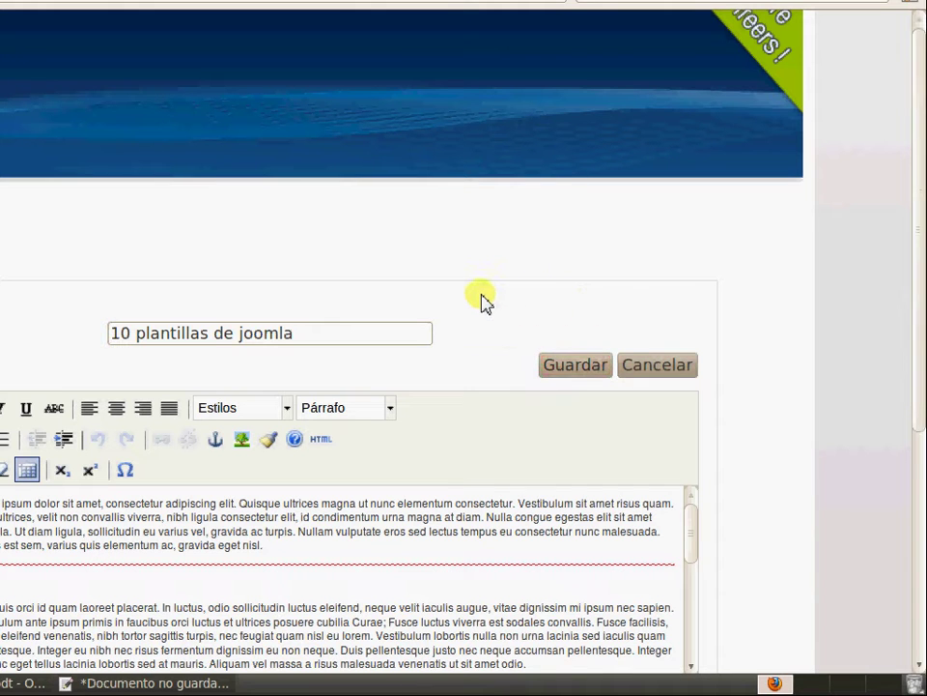
pyautogui.scroll(-4, 328, 304)
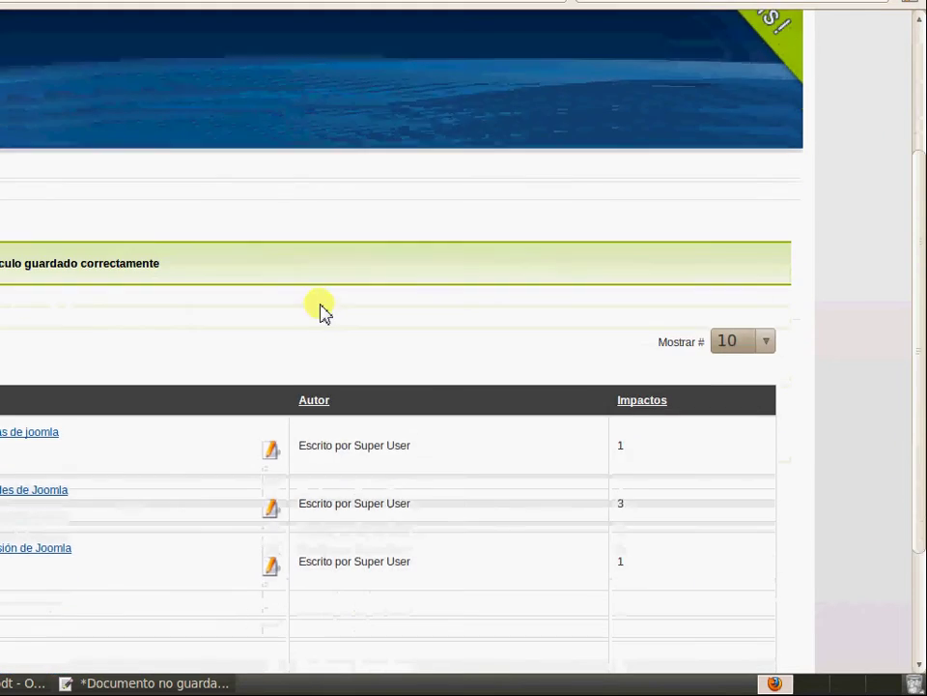
pyautogui.scroll(-2, 321, 309)
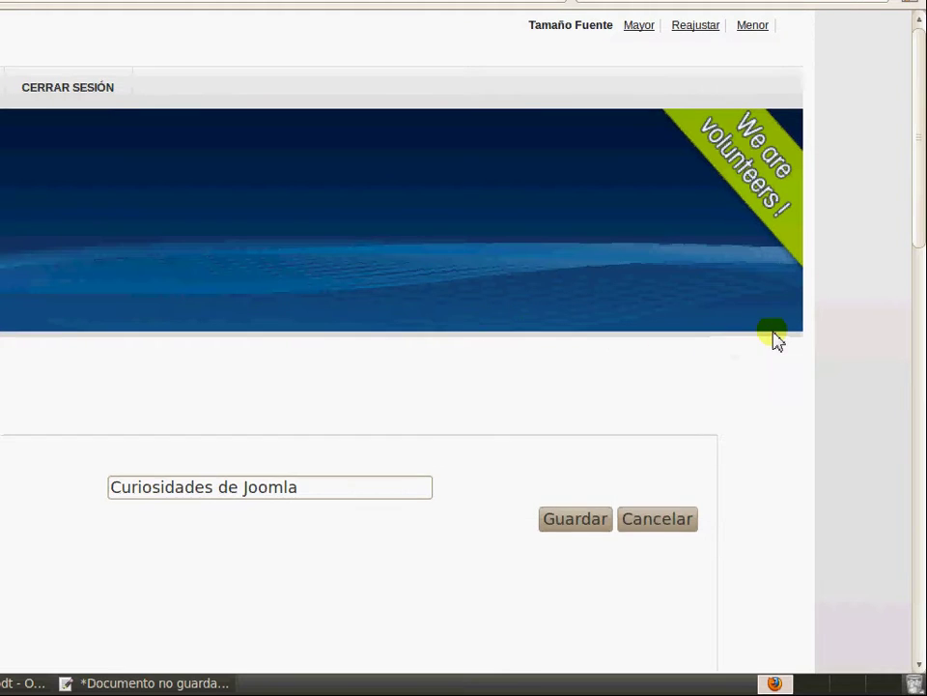
# Enter the keyword opinión for Curiosidades de Joomla
pyautogui.scroll(-8, 778, 338)
pyautogui.scroll(-12, 778, 339)
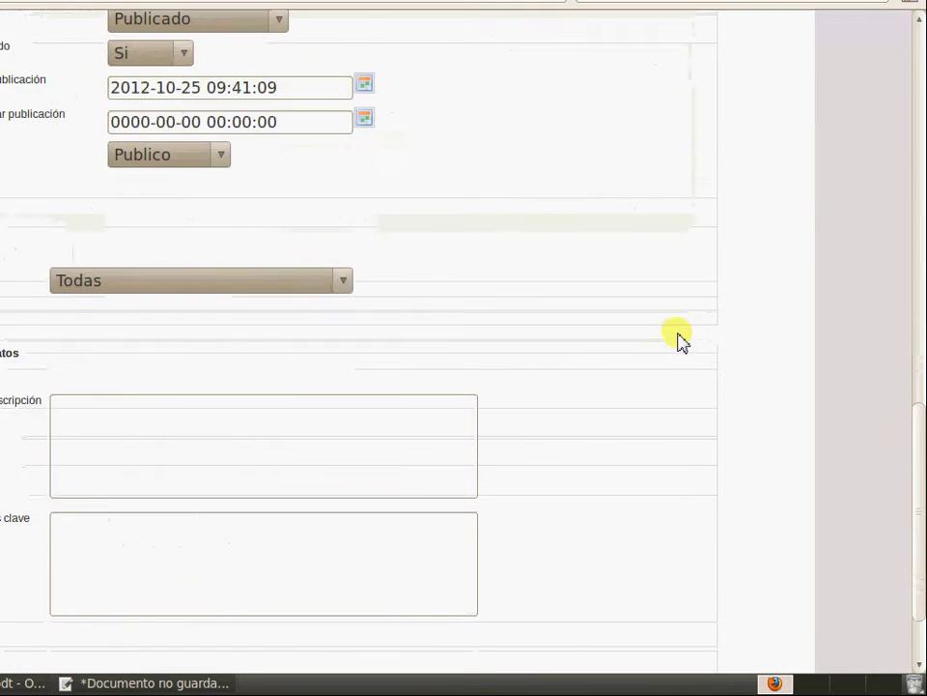
pyautogui.click(331, 480)
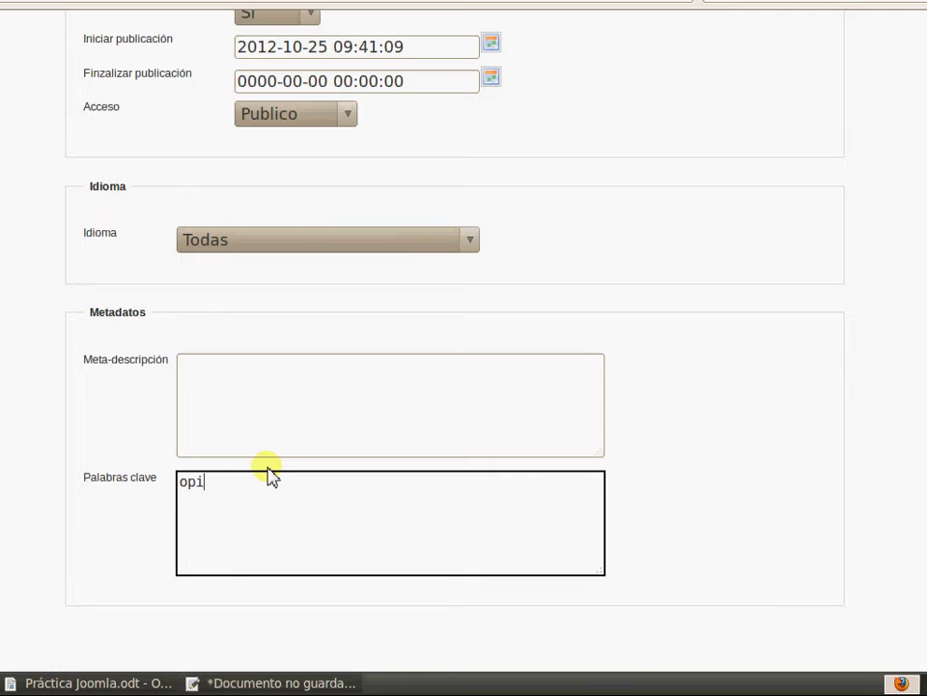
pyautogui.scroll(5, 672, 306)
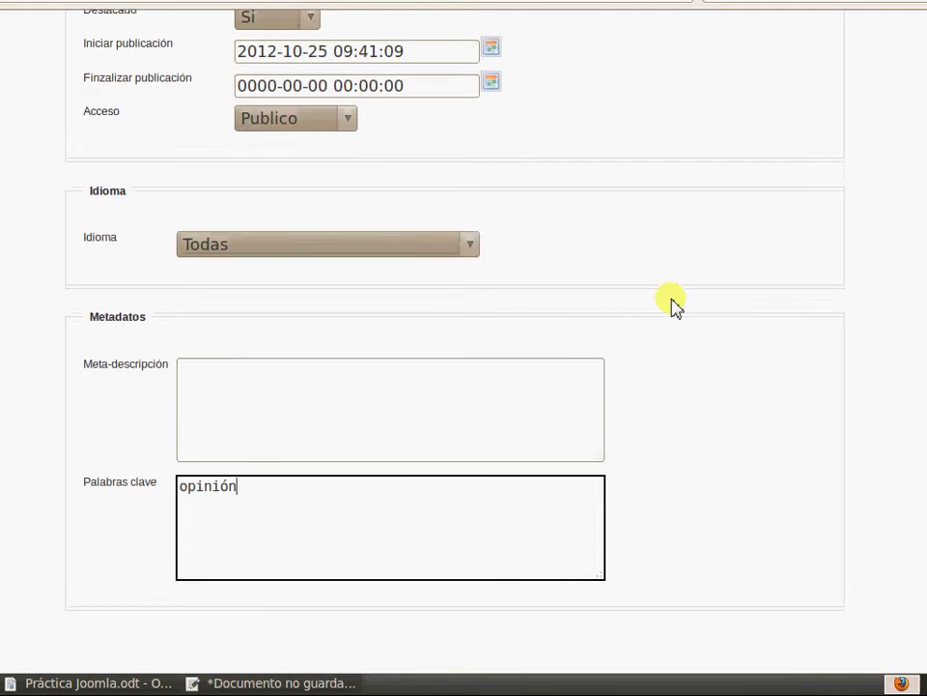
pyautogui.scroll(10, 720, 262)
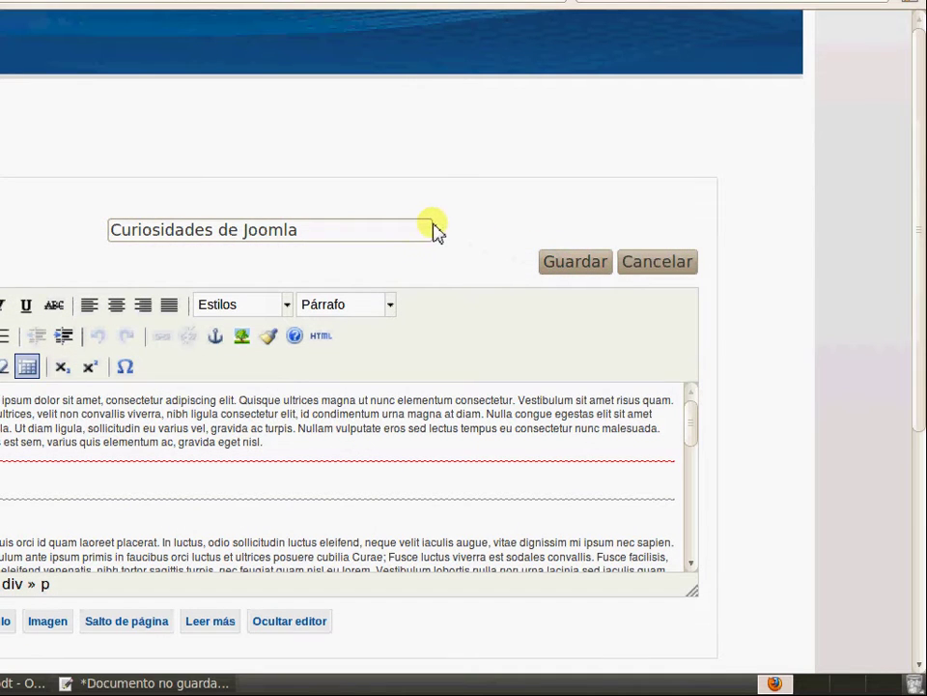
# Open the nueva versión de Joomla article for editing
pyautogui.scroll(-5, 499, 224)
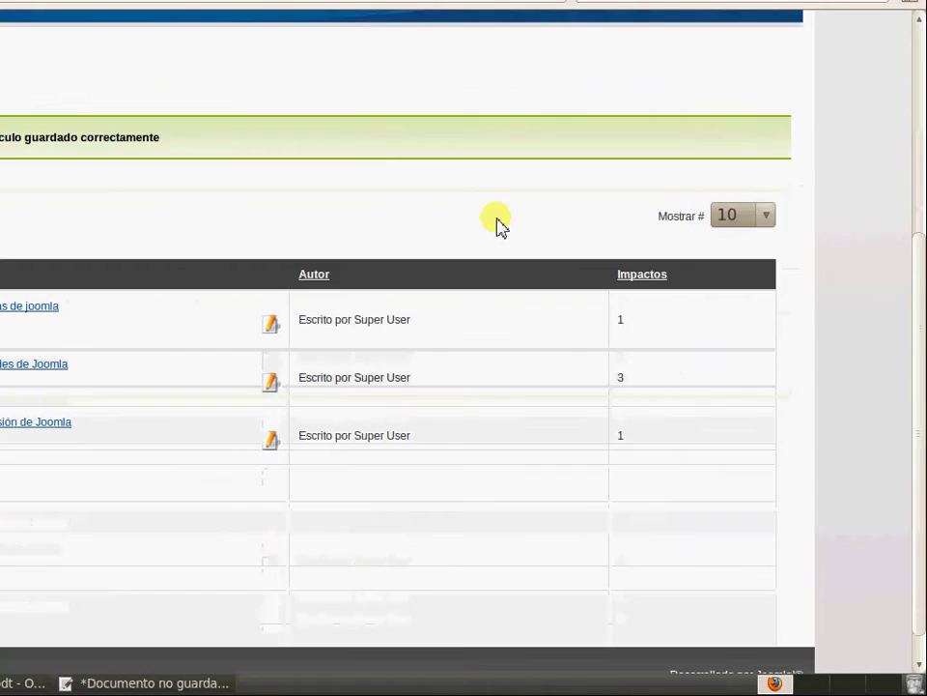
pyautogui.tripleClick(40, 424)
pyautogui.click(400, 431)
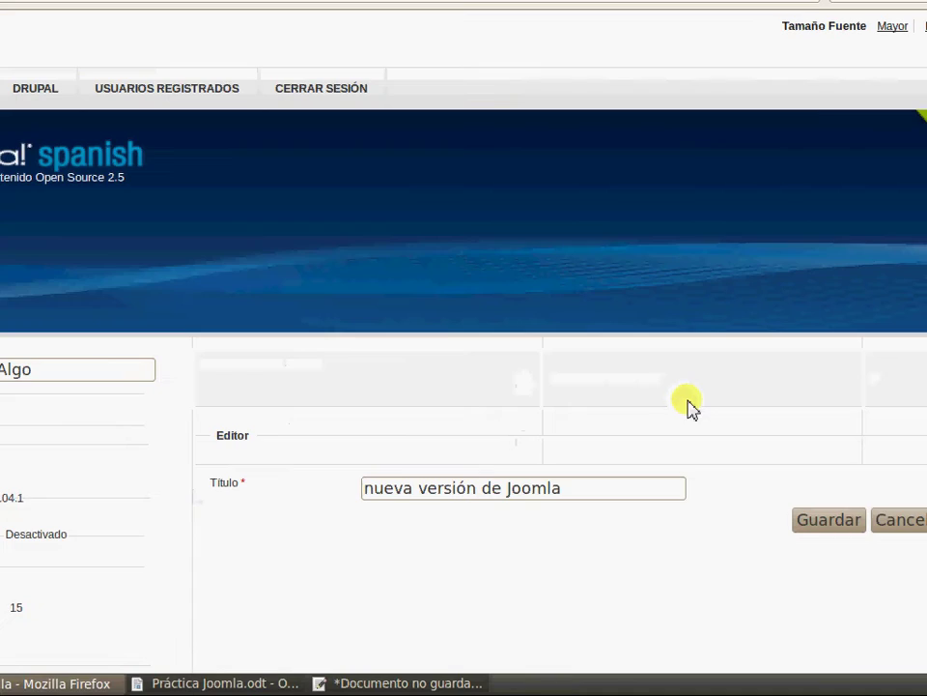
# Add keywords to nueva versión de Joomla, save it, and confirm logging out
pyautogui.scroll(-3, 772, 387)
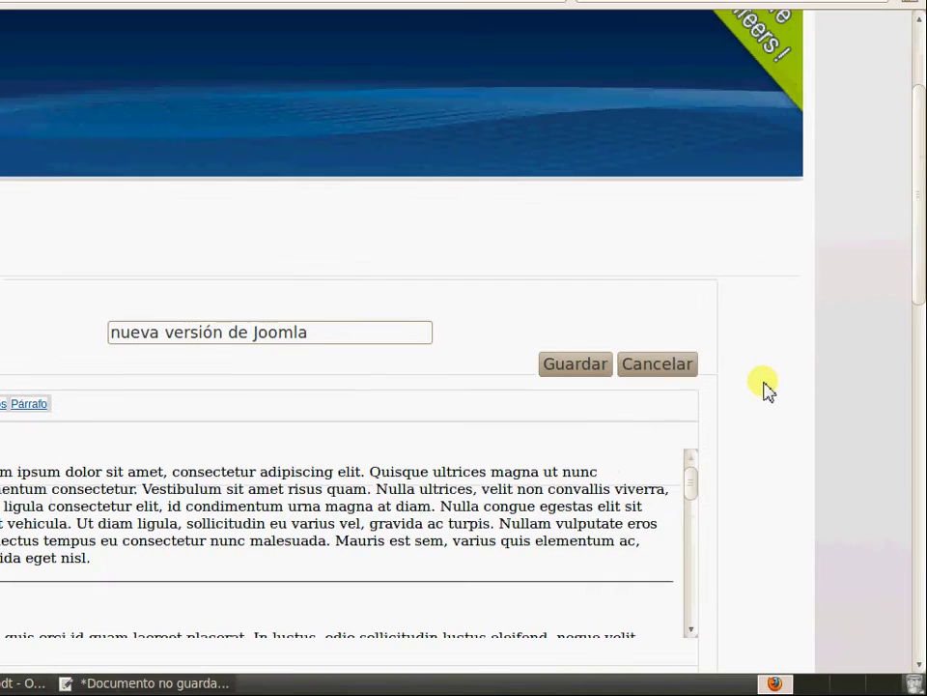
pyautogui.scroll(-10, 745, 375)
pyautogui.scroll(-5, 744, 376)
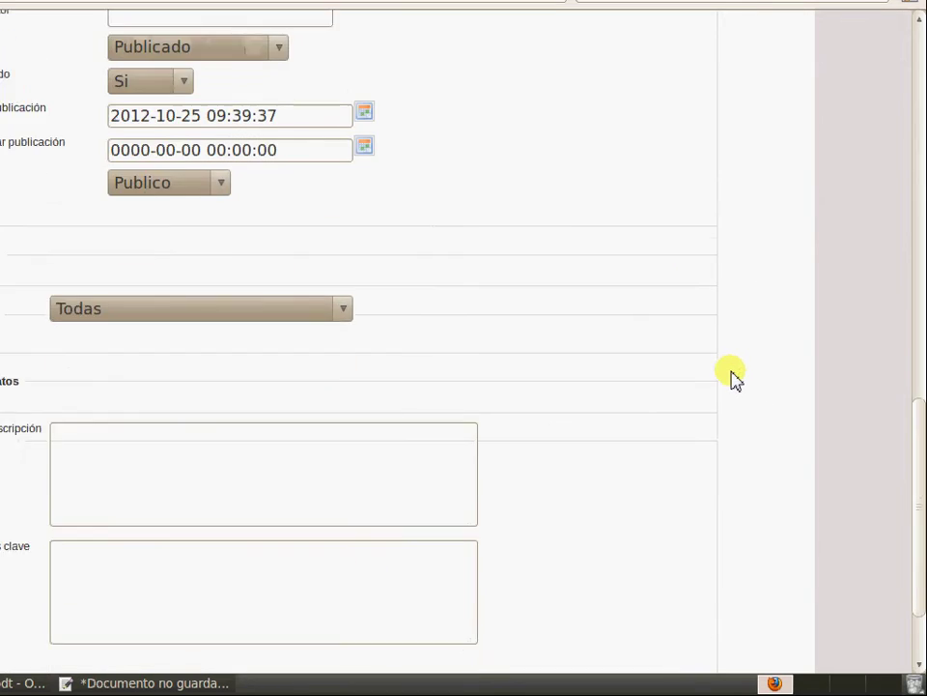
pyautogui.click(359, 500)
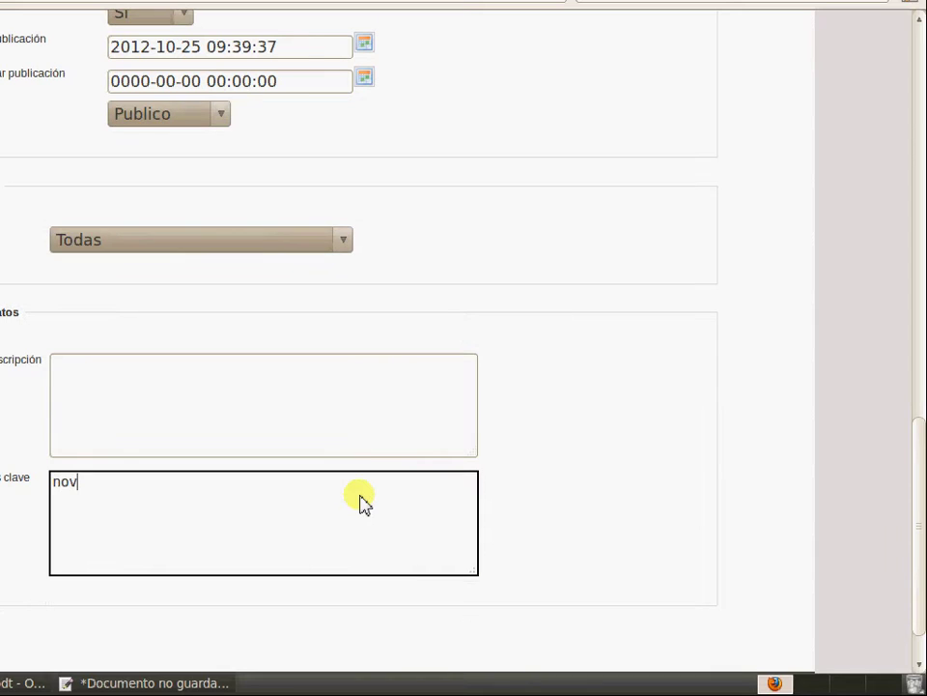
pyautogui.scroll(8, 917, 279)
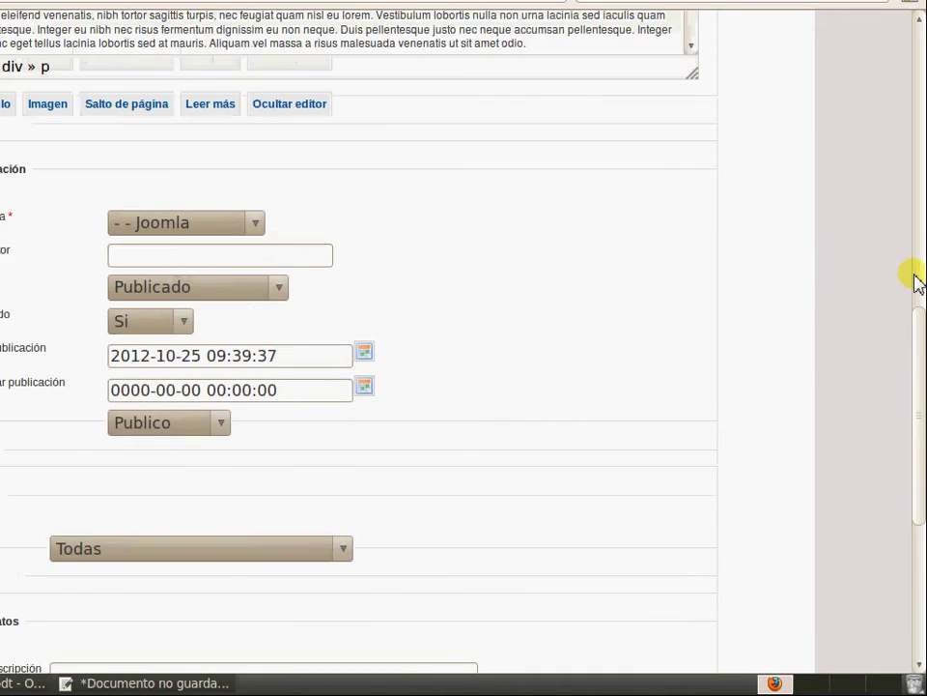
pyautogui.scroll(5, 820, 279)
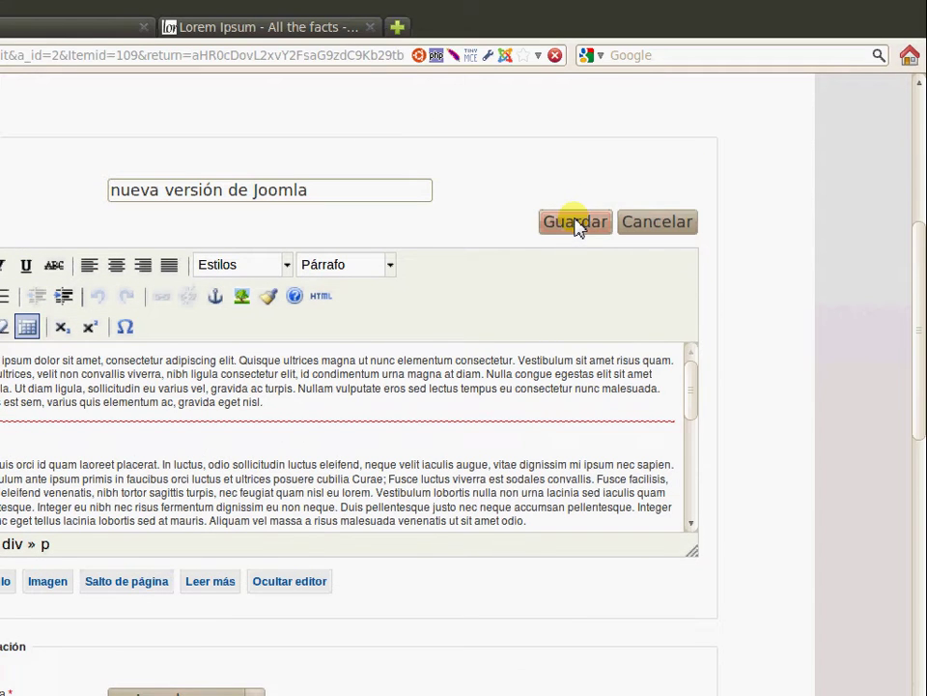
pyautogui.click(576, 223)
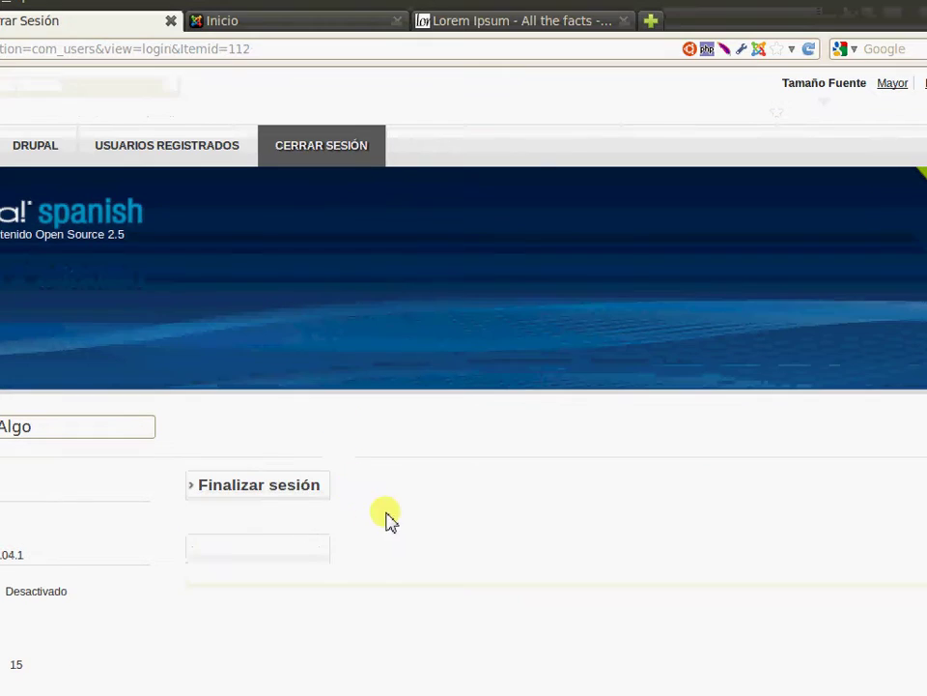
pyautogui.click(288, 563)
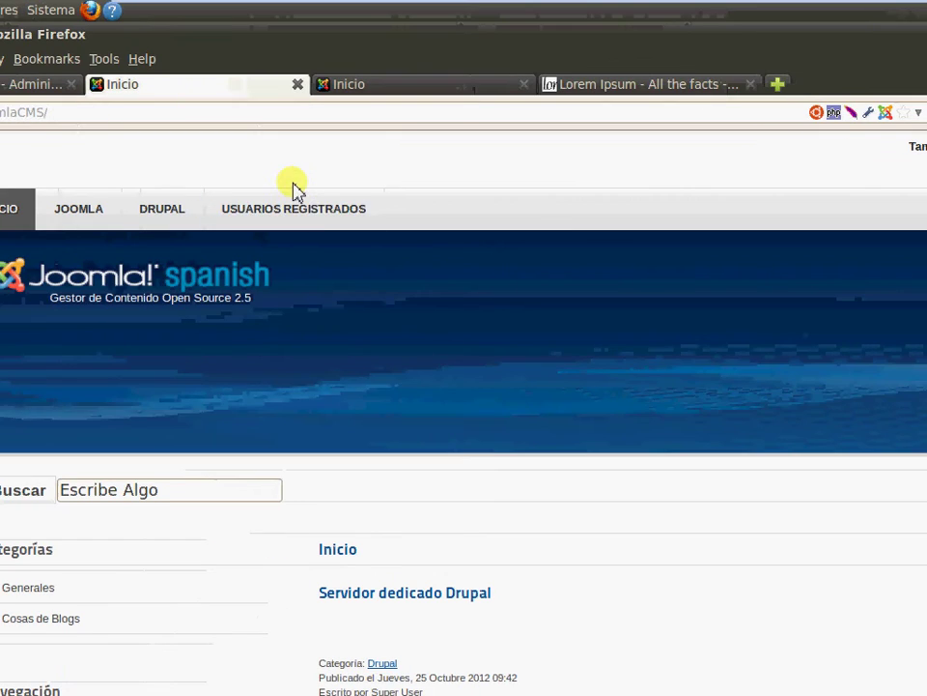
# Log in through USUARIOS REGISTRADOS as the registered test user and open the JOOMLA category list
pyautogui.click(168, 150)
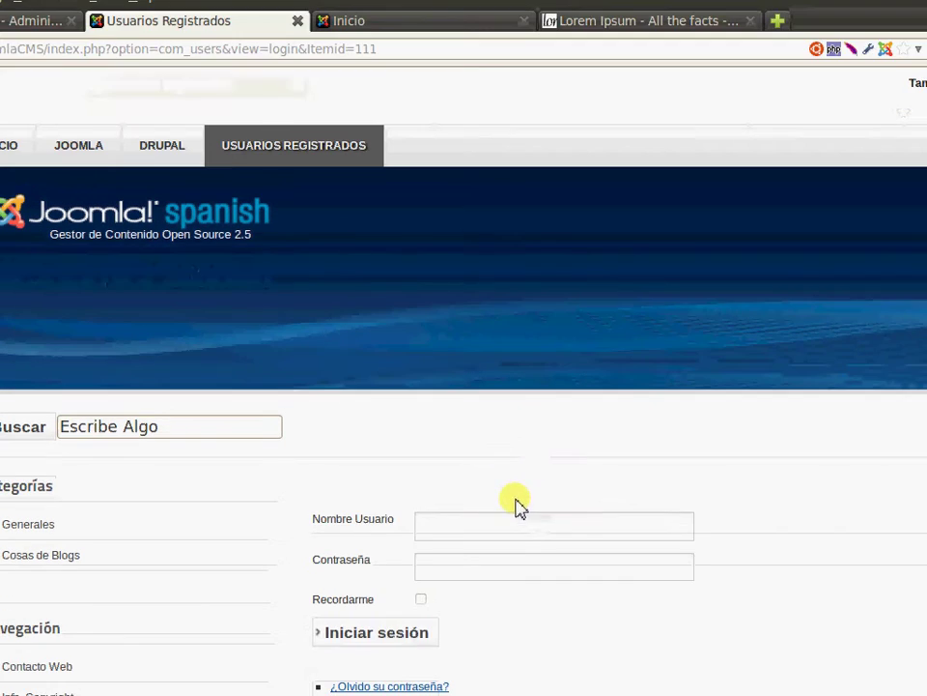
pyautogui.click(496, 589)
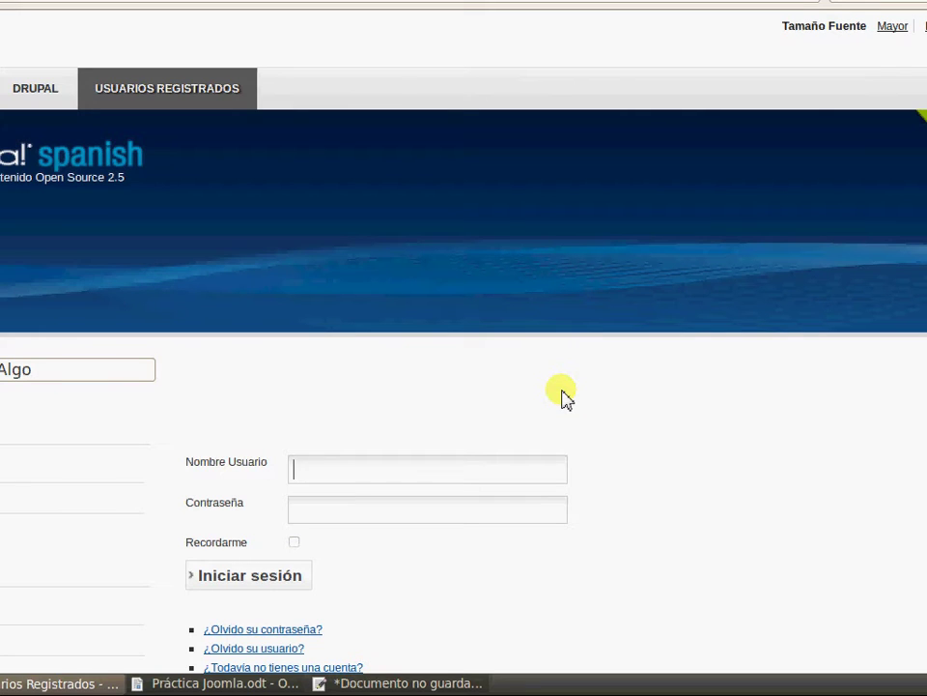
pyautogui.write('ana')
pyautogui.press('Tab')
pyautogui.click(256, 585)
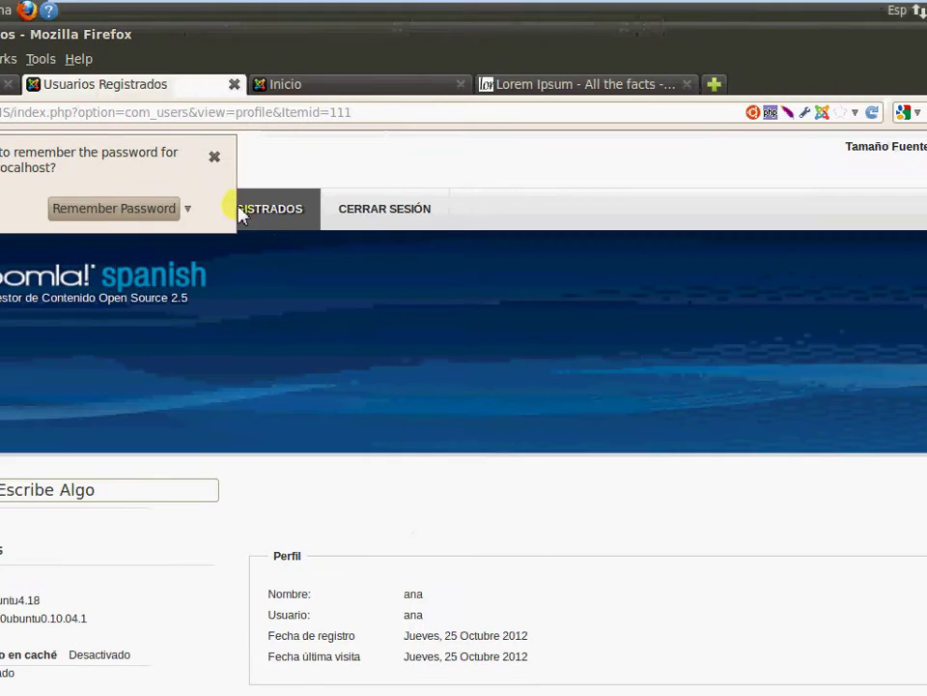
pyautogui.click(215, 156)
pyautogui.click(7, 218)
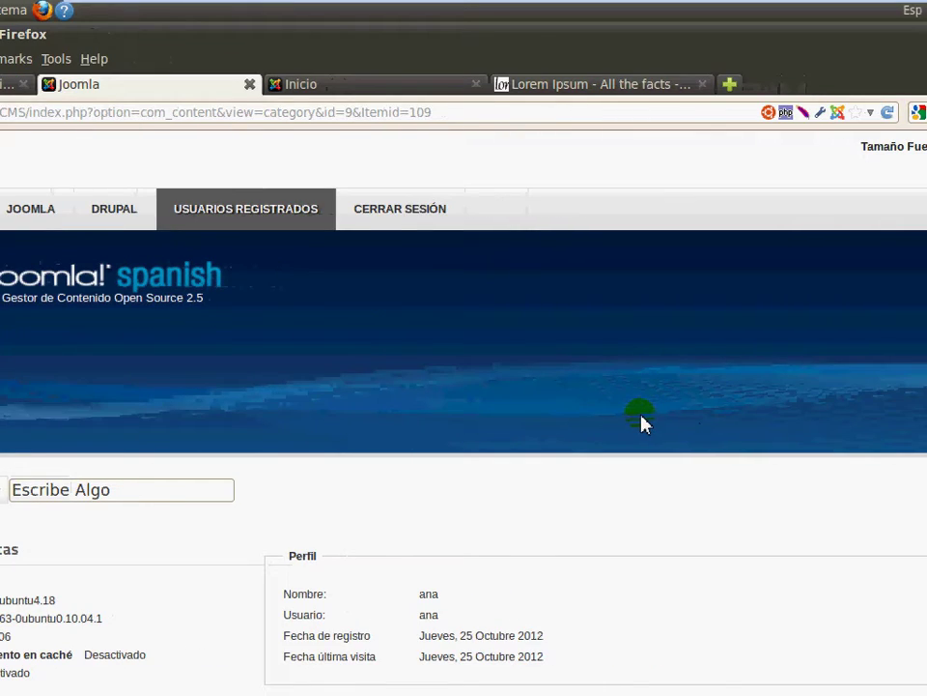
# Open the 10 plantillas de joomla article and point out its related-article links
pyautogui.scroll(-5, 641, 422)
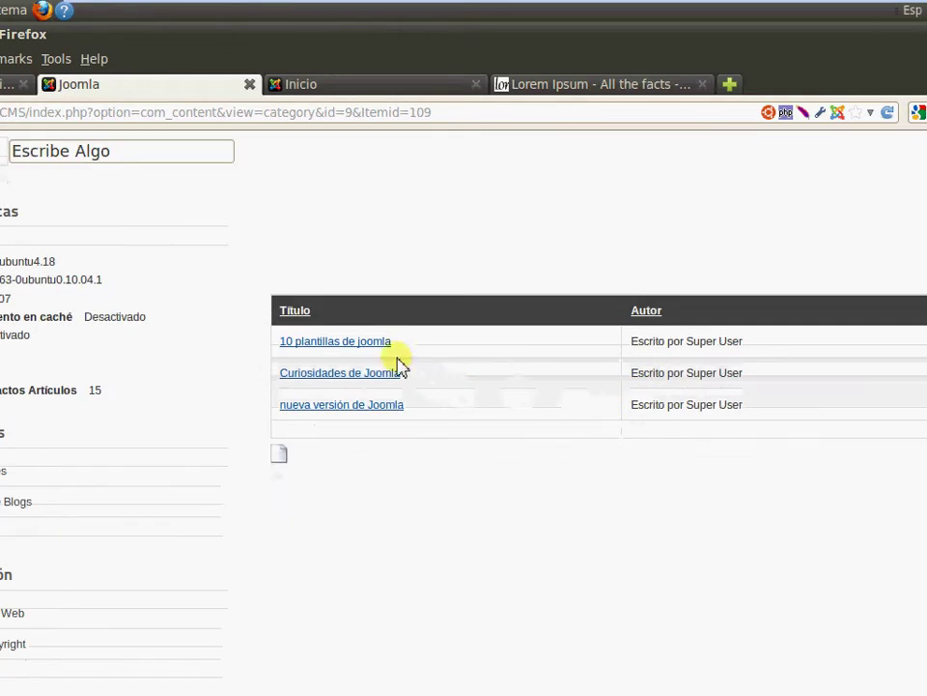
pyautogui.tripleClick(367, 350)
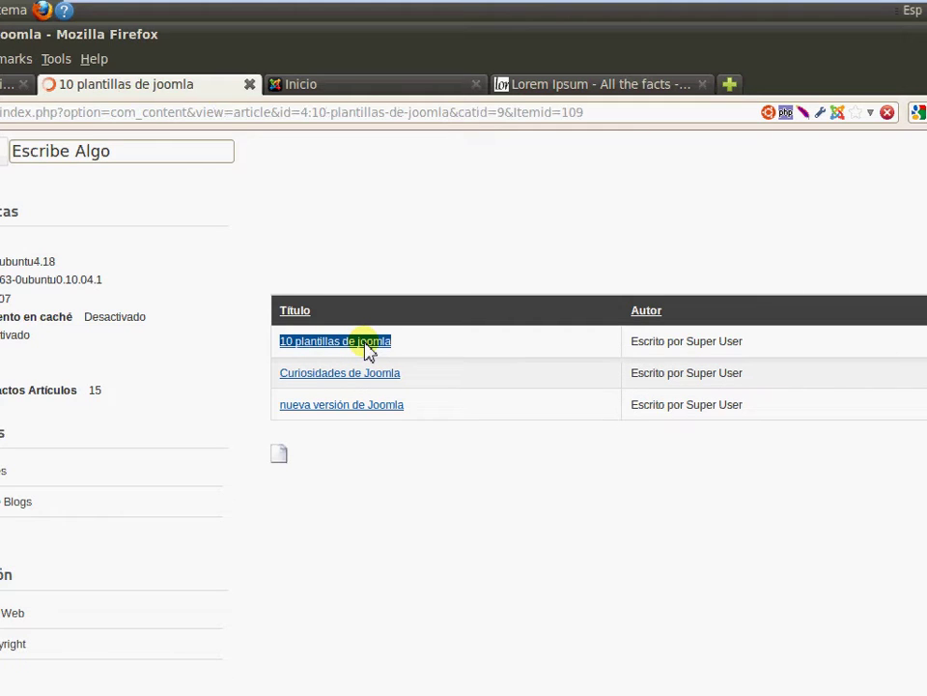
pyautogui.scroll(-5, 454, 416)
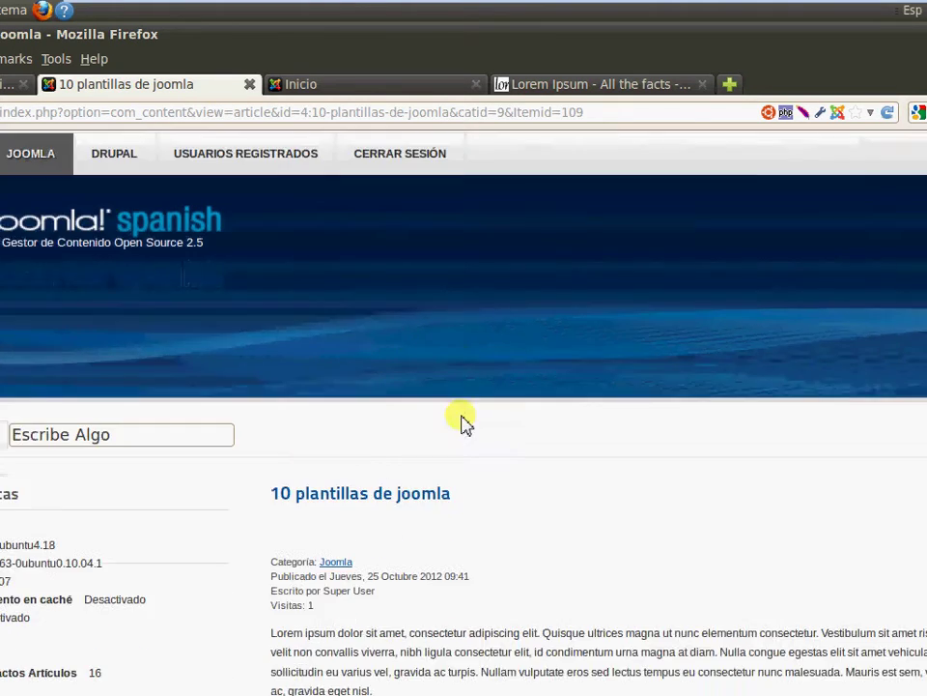
pyautogui.tripleClick(31, 445)
pyautogui.tripleClick(25, 458)
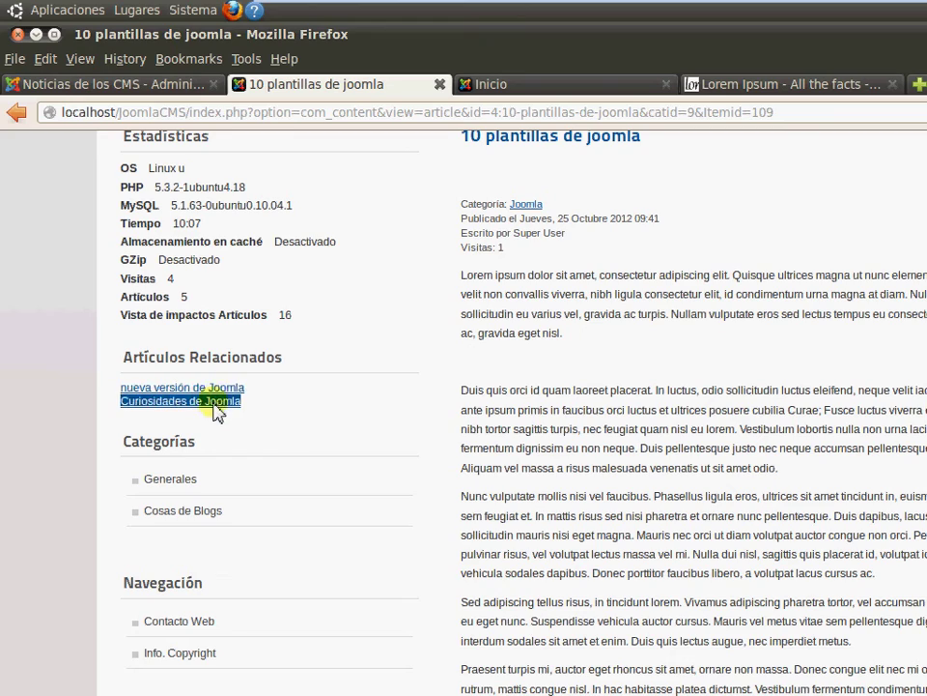
pyautogui.click(280, 396)
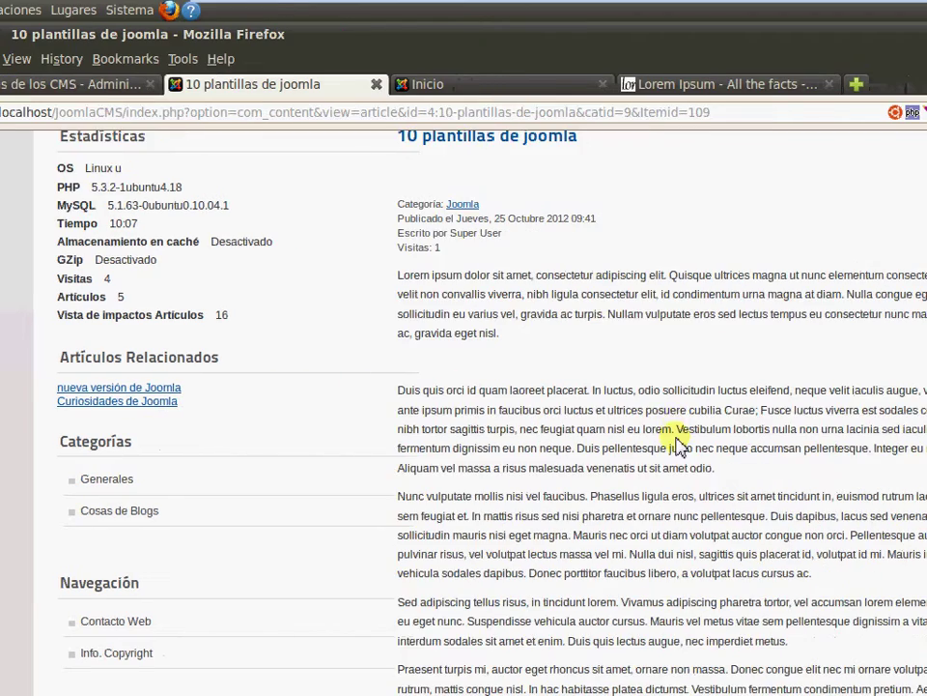
# Open the related article Curiosidades de Joomla under Artículos Relacionados
pyautogui.scroll(-2, 738, 443)
pyautogui.scroll(3, 331, 383)
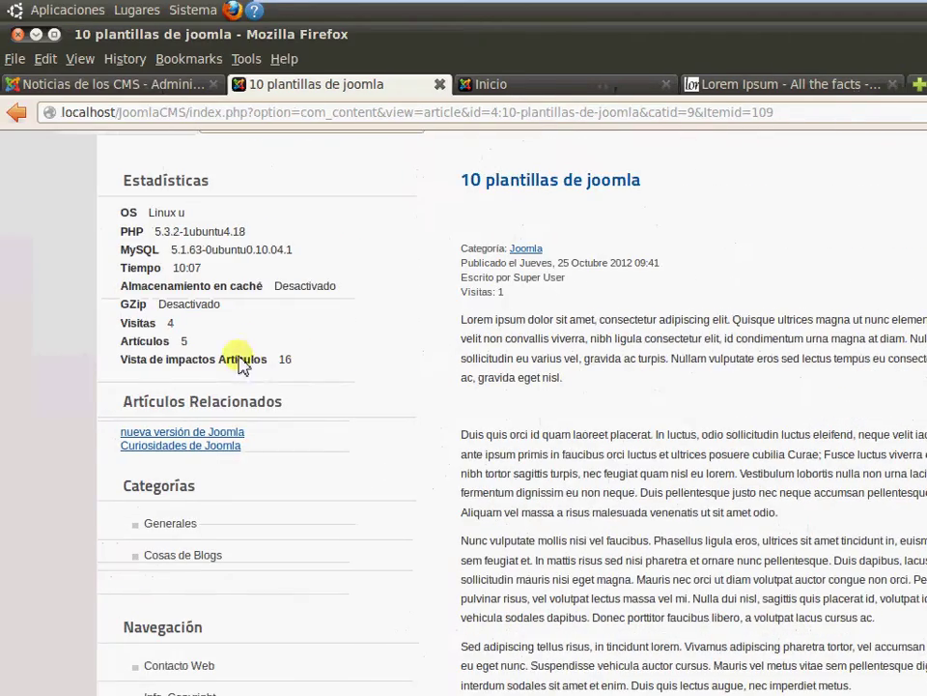
pyautogui.tripleClick(149, 434)
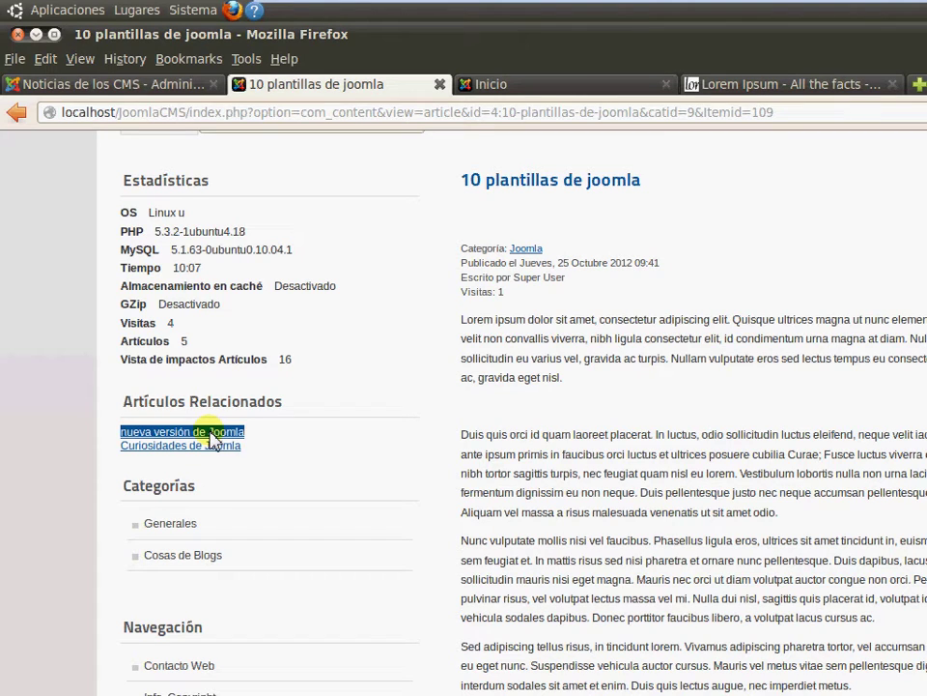
pyautogui.tripleClick(208, 445)
pyautogui.click(676, 379)
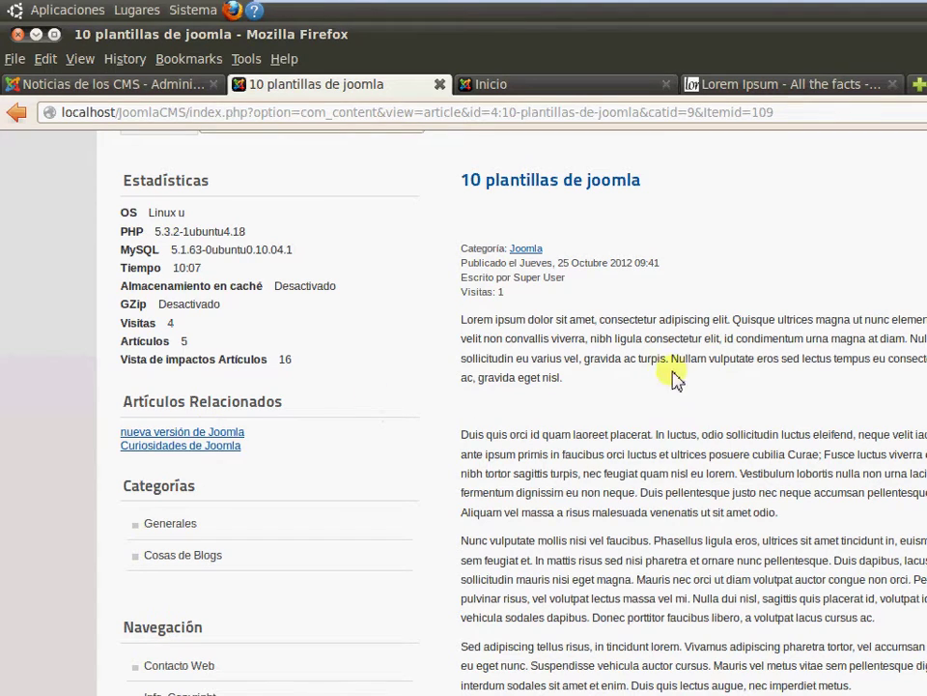
pyautogui.tripleClick(120, 446)
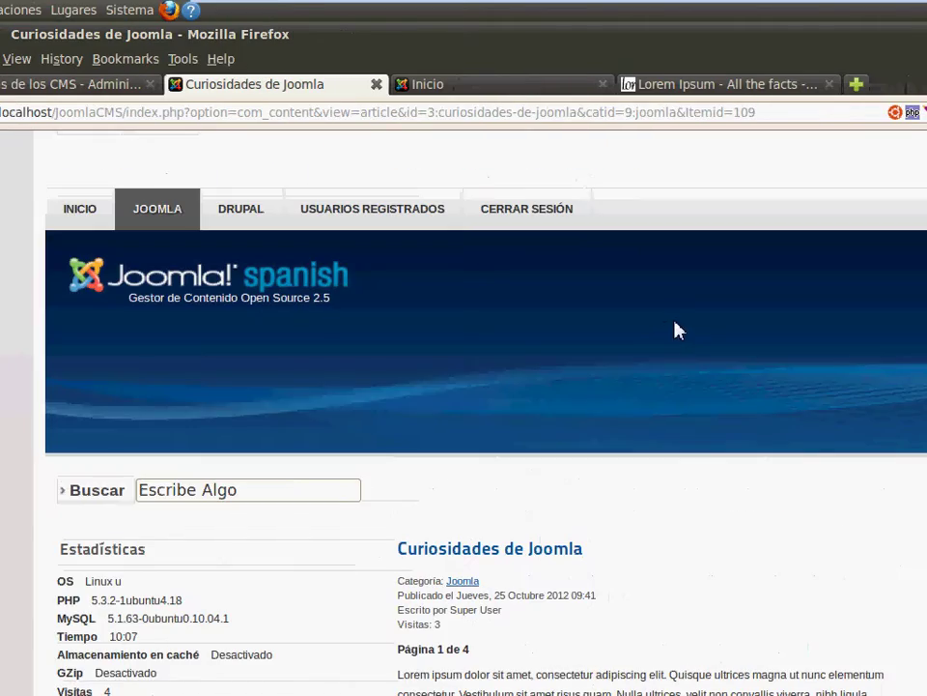
# Scroll through Curiosidades de Joomla, then bring the Práctica Joomla.odt document forward
pyautogui.scroll(-3, 650, 406)
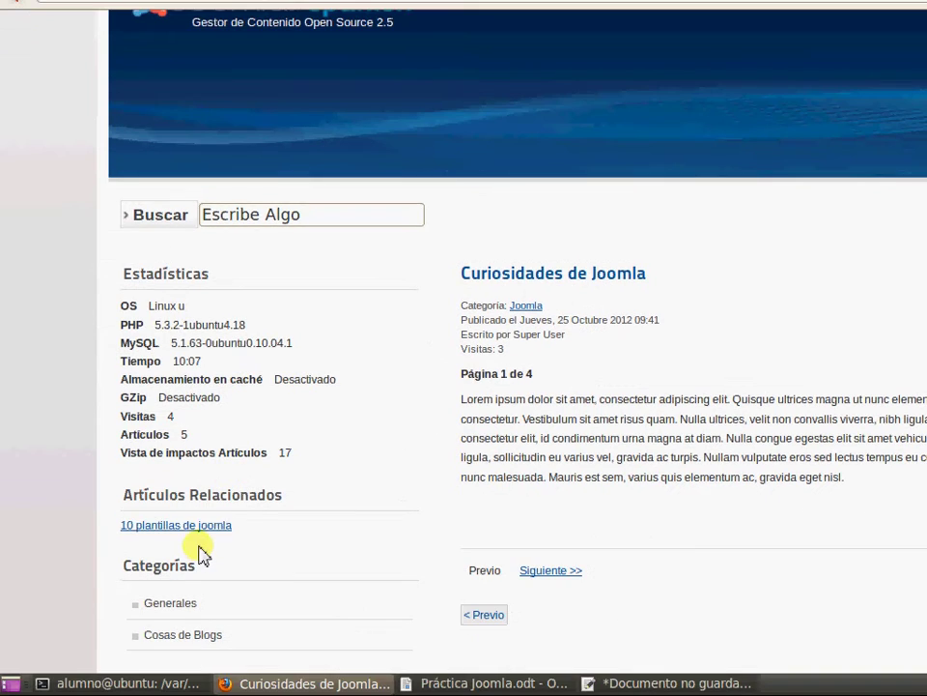
pyautogui.tripleClick(204, 526)
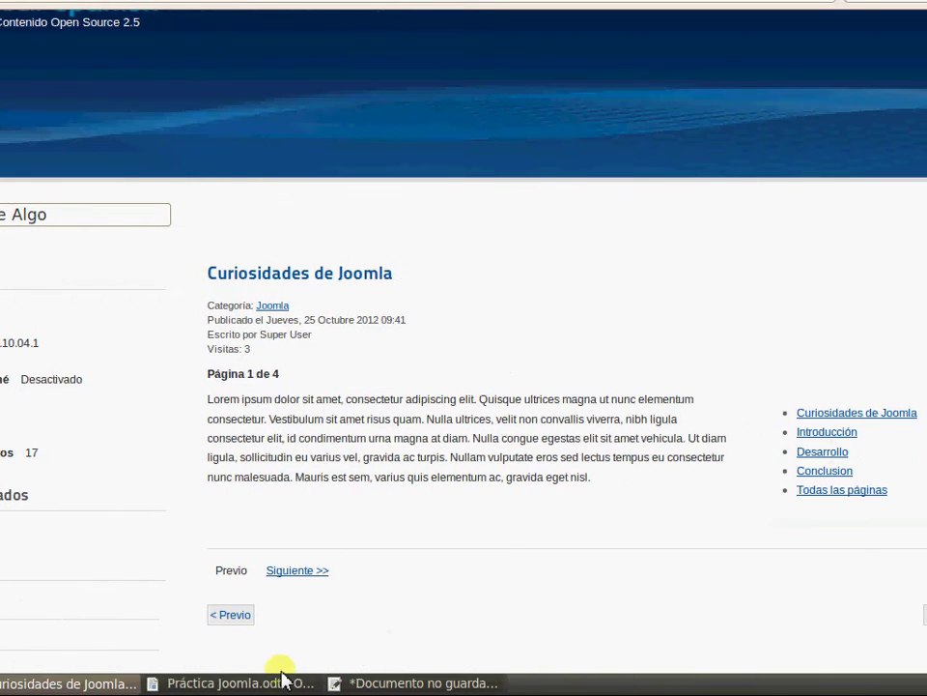
pyautogui.click(271, 684)
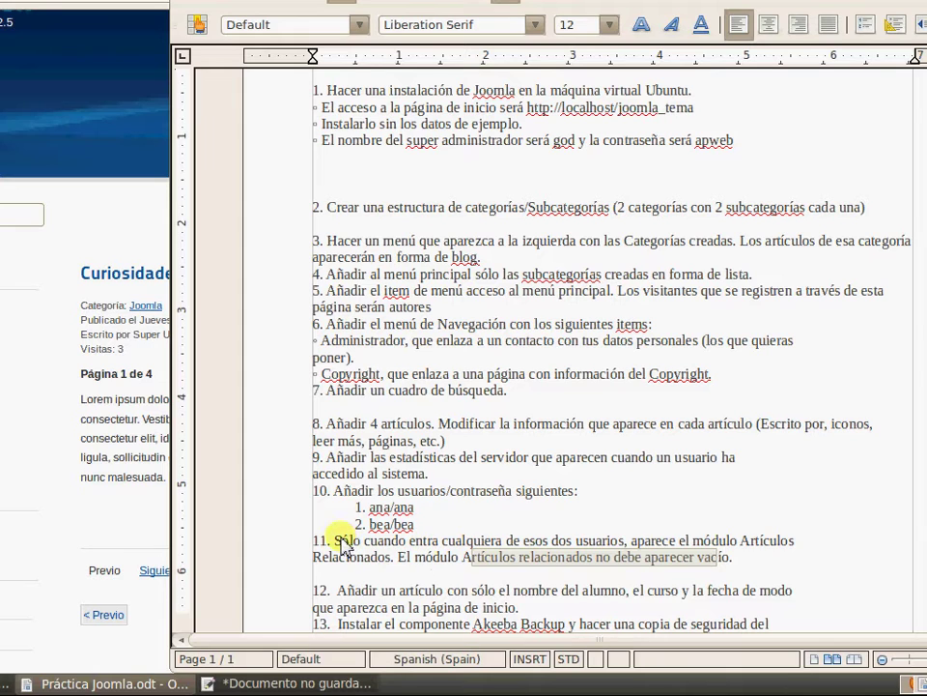
pyautogui.moveTo(338, 543); pyautogui.dragTo(760, 546)
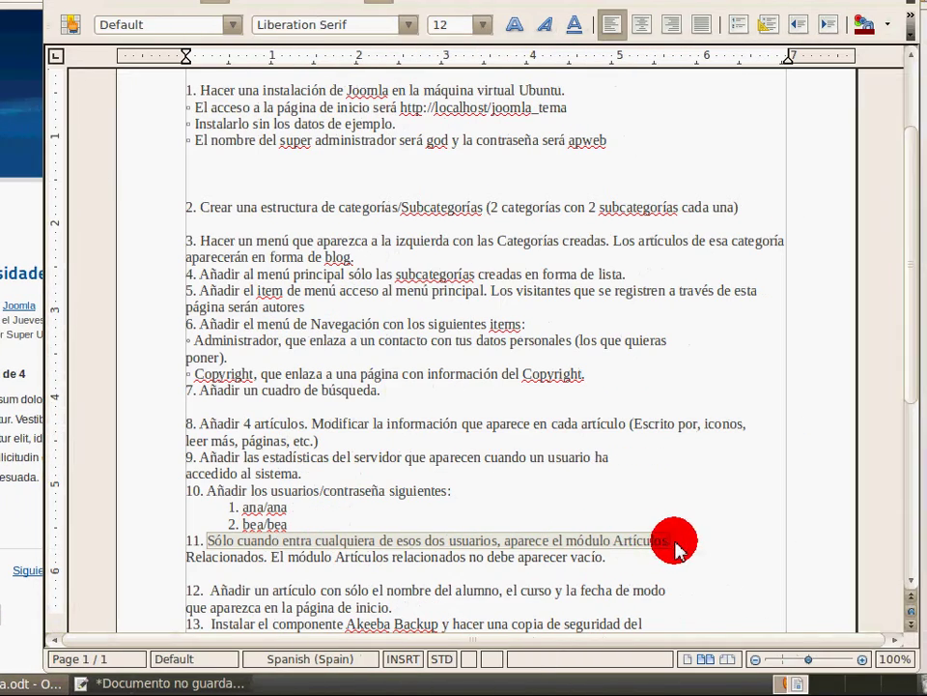
pyautogui.moveTo(319, 536); pyautogui.dragTo(230, 496)
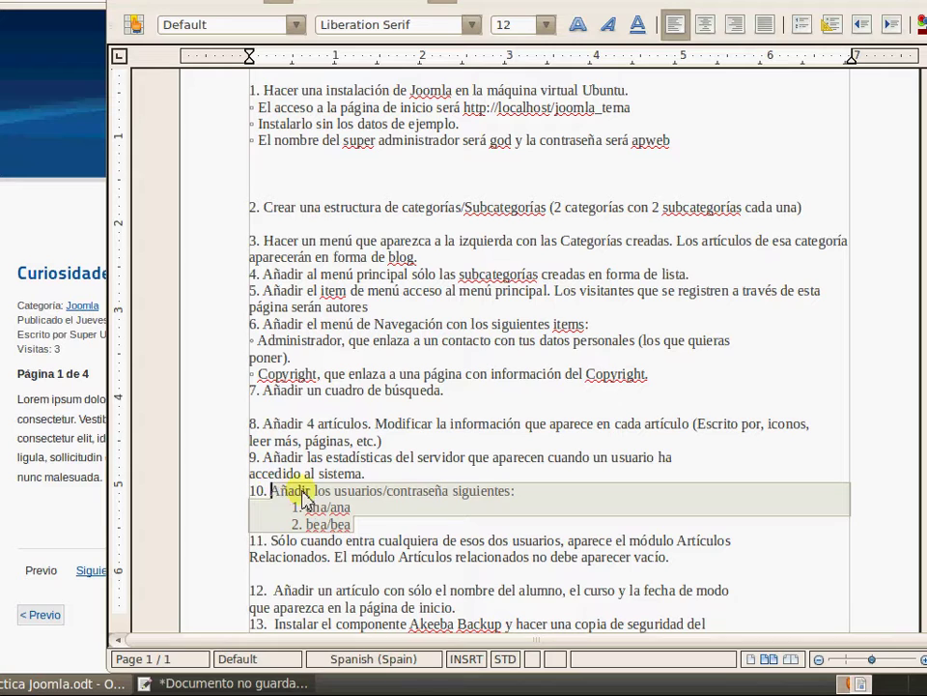
pyautogui.moveTo(629, 540); pyautogui.dragTo(329, 558)
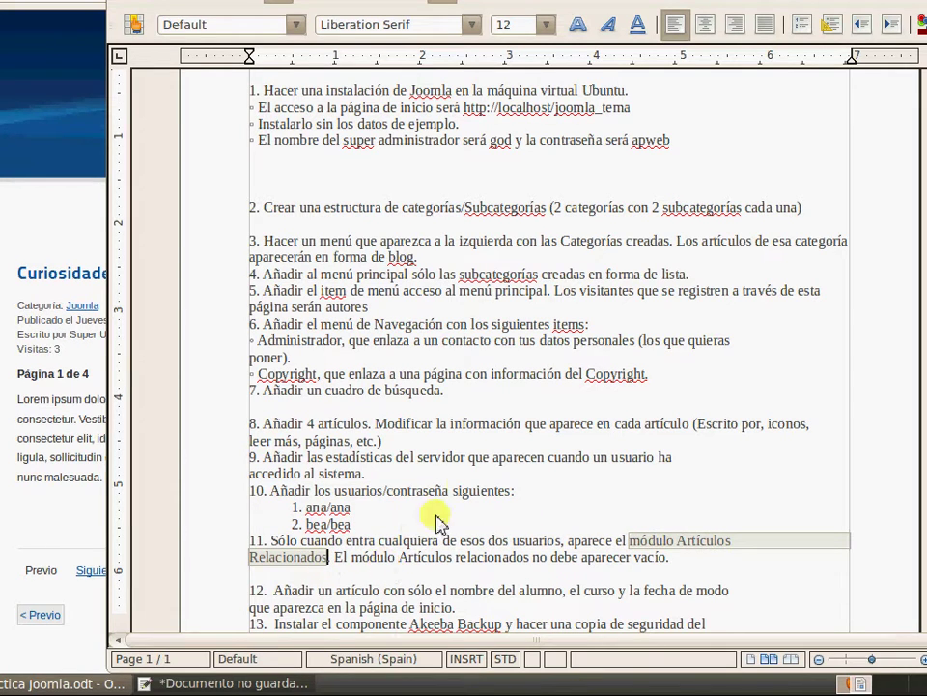
pyautogui.moveTo(363, 524); pyautogui.dragTo(279, 497)
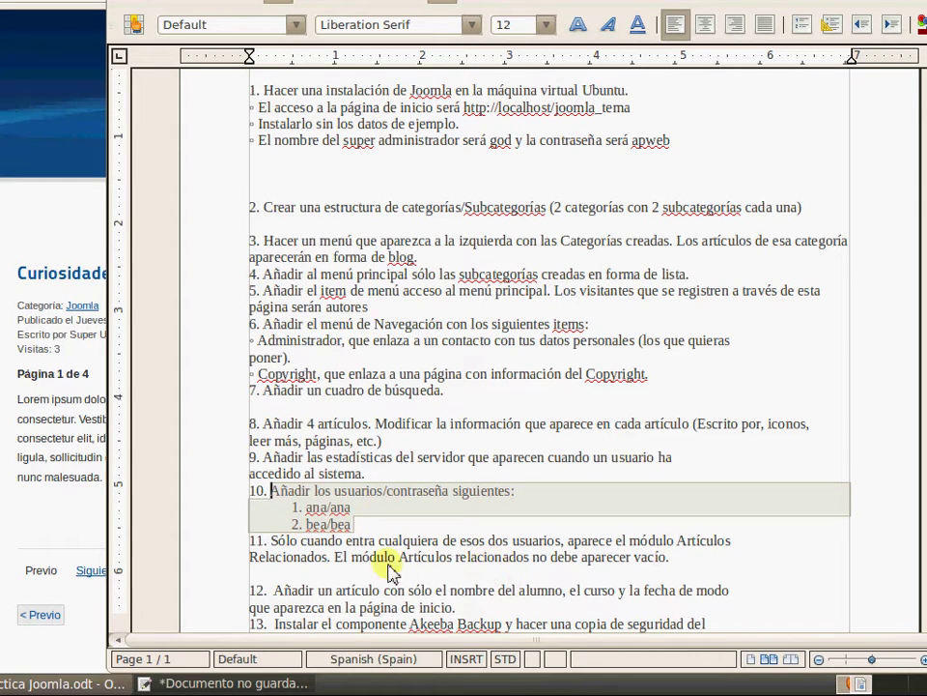
pyautogui.moveTo(352, 557); pyautogui.dragTo(666, 560)
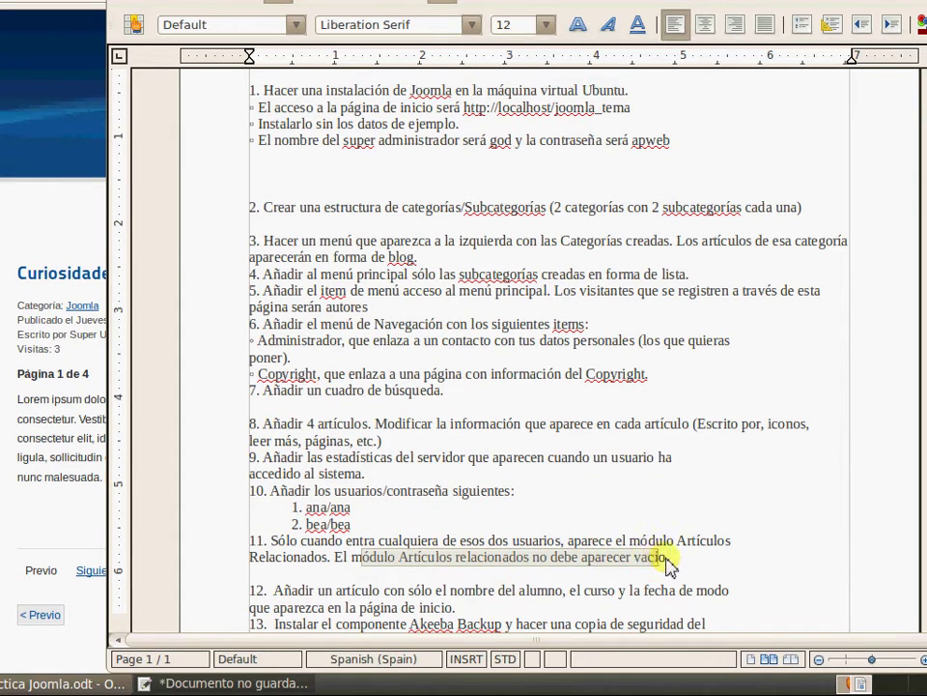
pyautogui.click(669, 559)
pyautogui.scroll(-4, 591, 435)
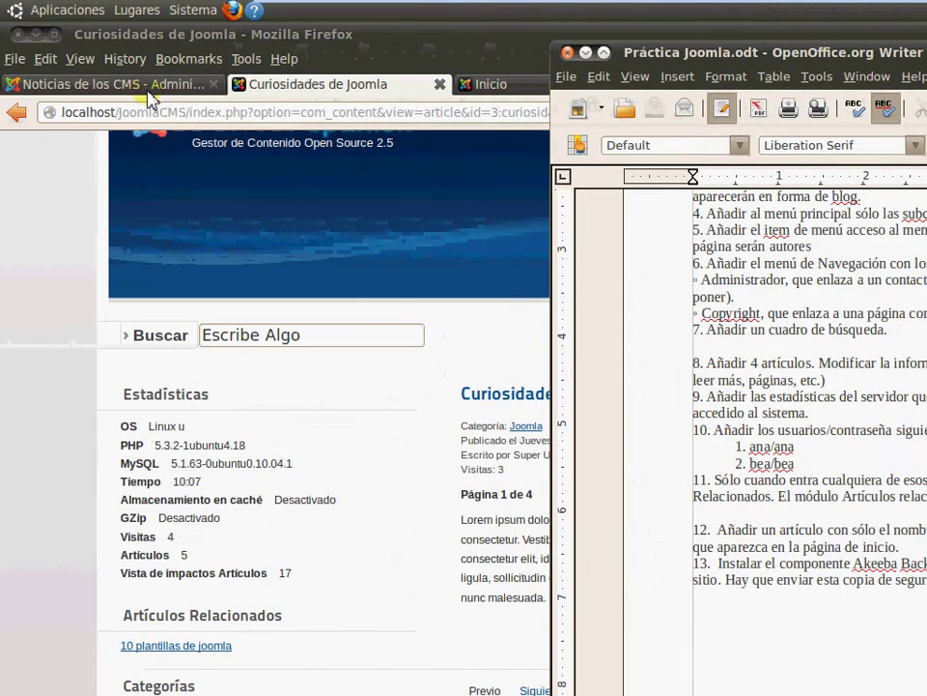
# Return to the admin tab and close the Artículos Relacionados module editor
pyautogui.click(149, 93)
pyautogui.click(145, 91)
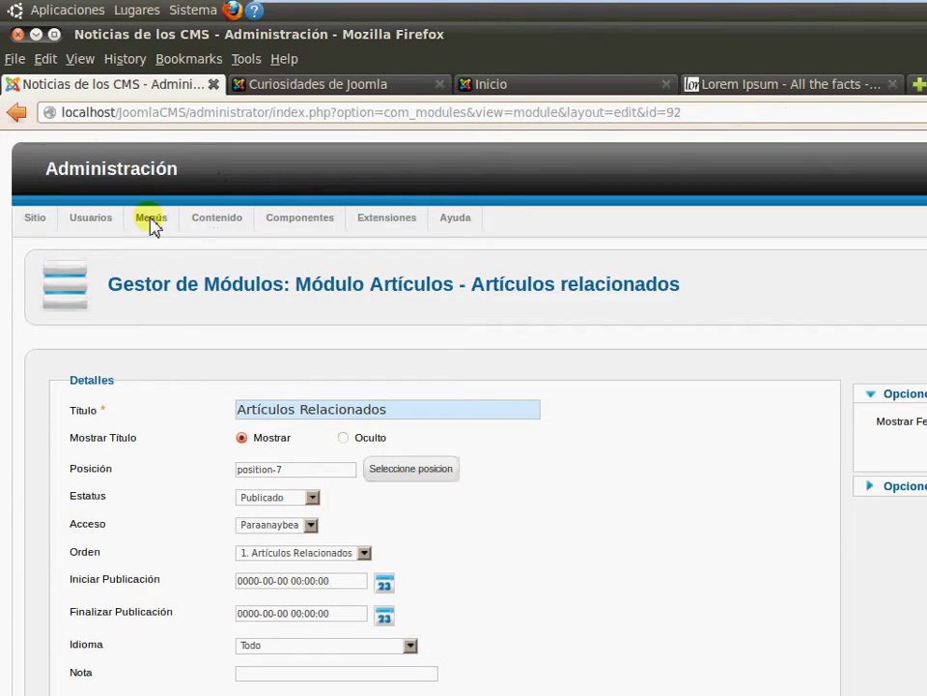
pyautogui.click(801, 286)
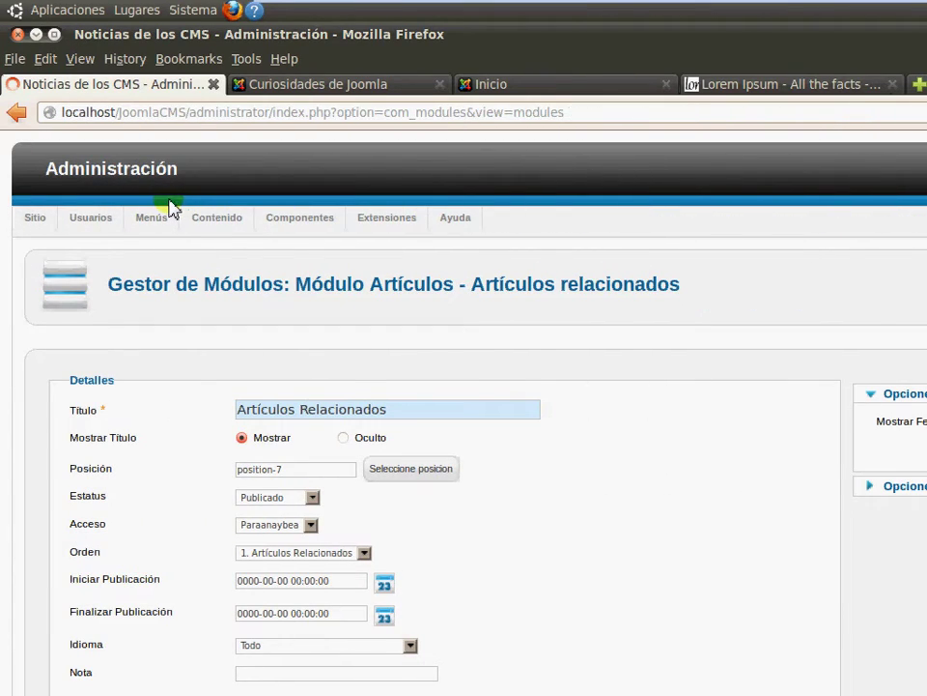
# Start a new article and enter the title Datos Personales
pyautogui.moveTo(214, 224)
pyautogui.moveTo(243, 243)
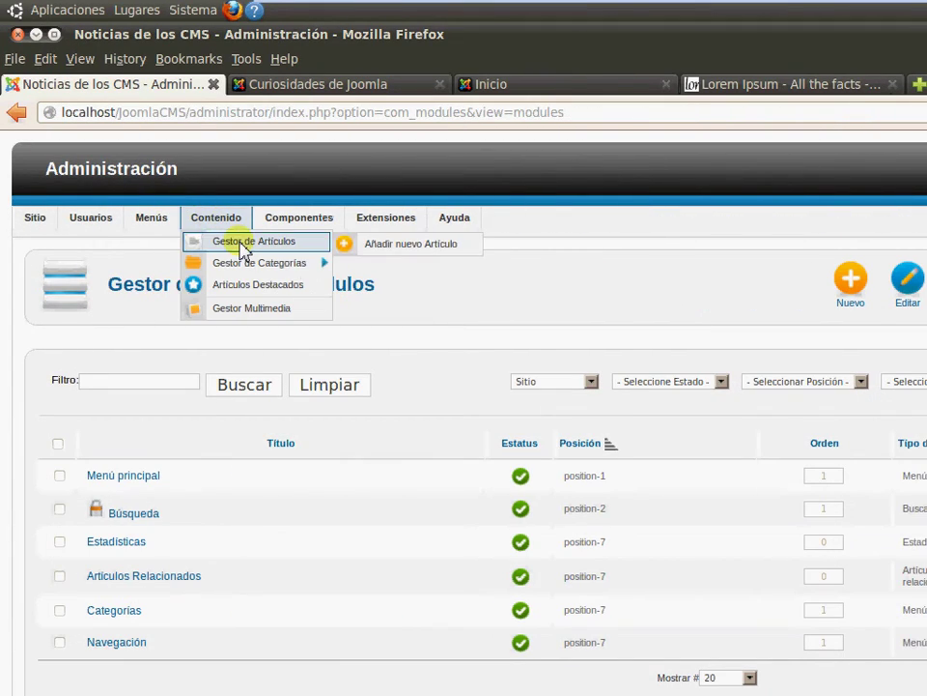
pyautogui.click(406, 245)
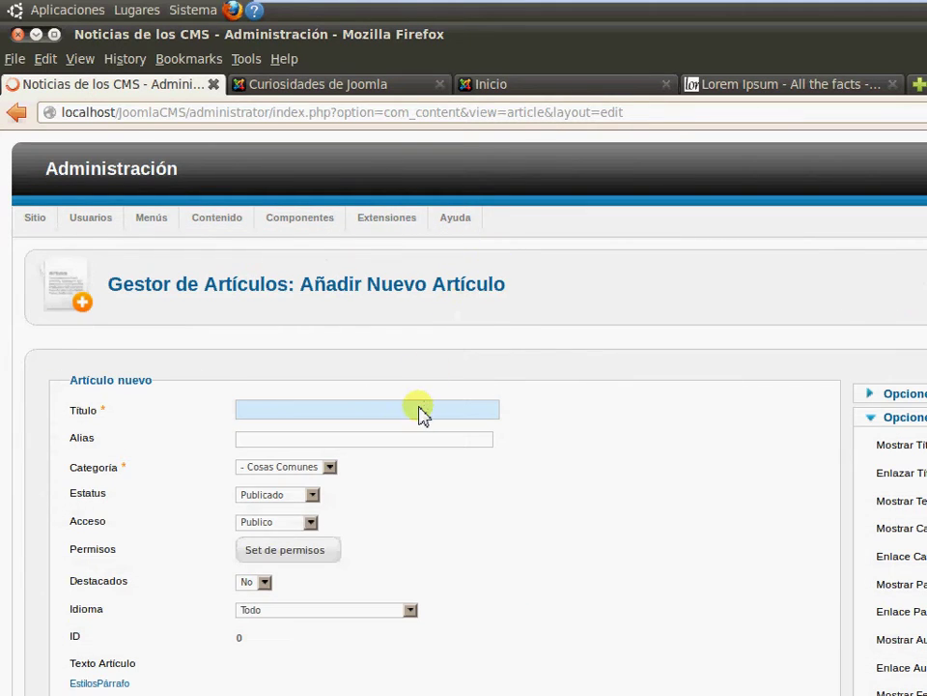
pyautogui.write('Datos Personales')
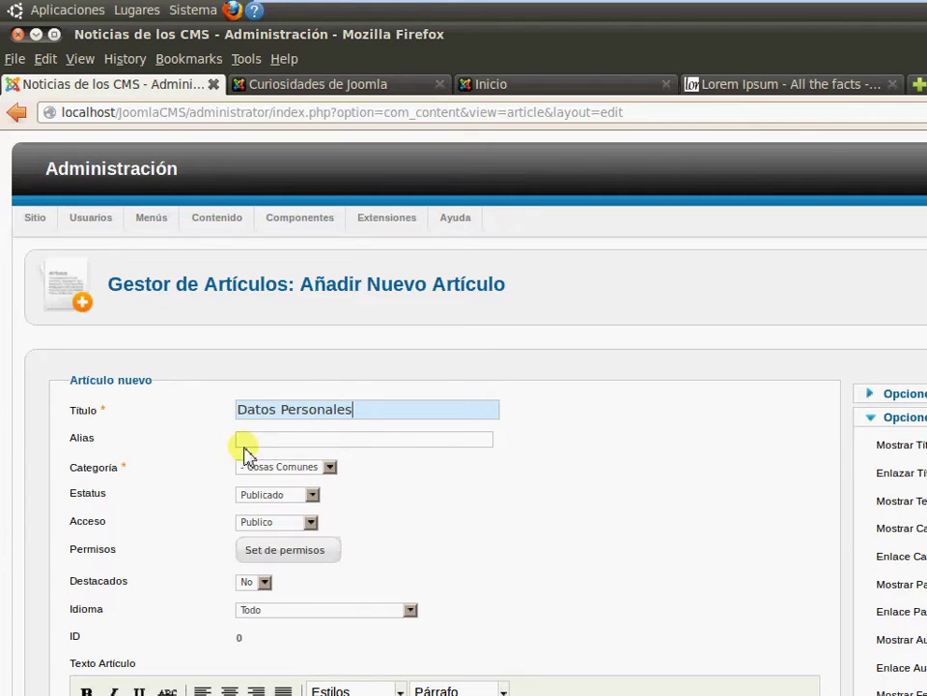
pyautogui.click(338, 440)
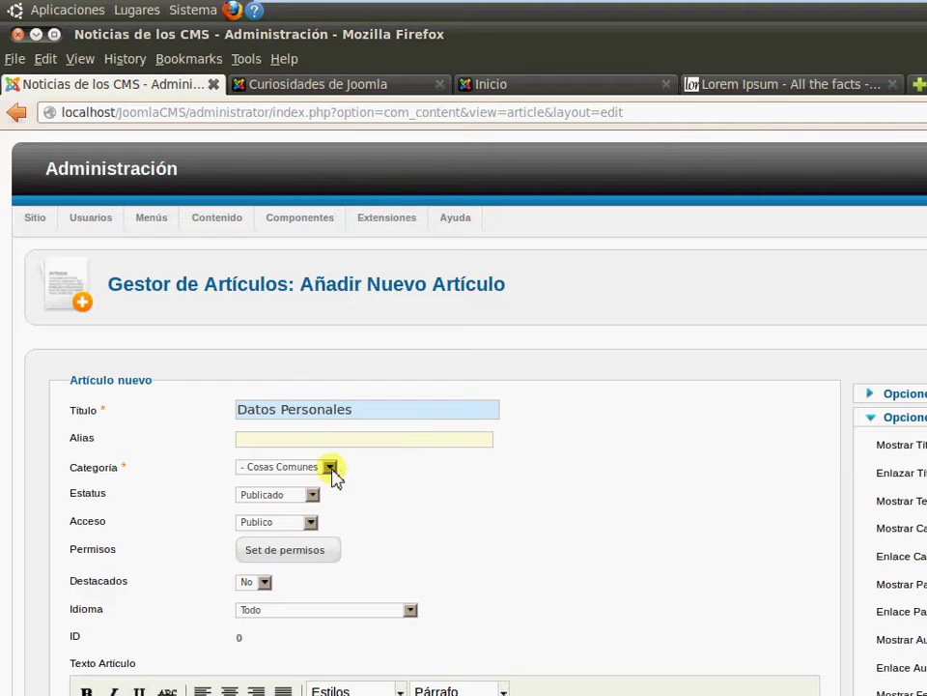
# Keep category Cosas Comunes, set Destacados to Sí, and save and close the article
pyautogui.click(331, 471)
pyautogui.click(321, 489)
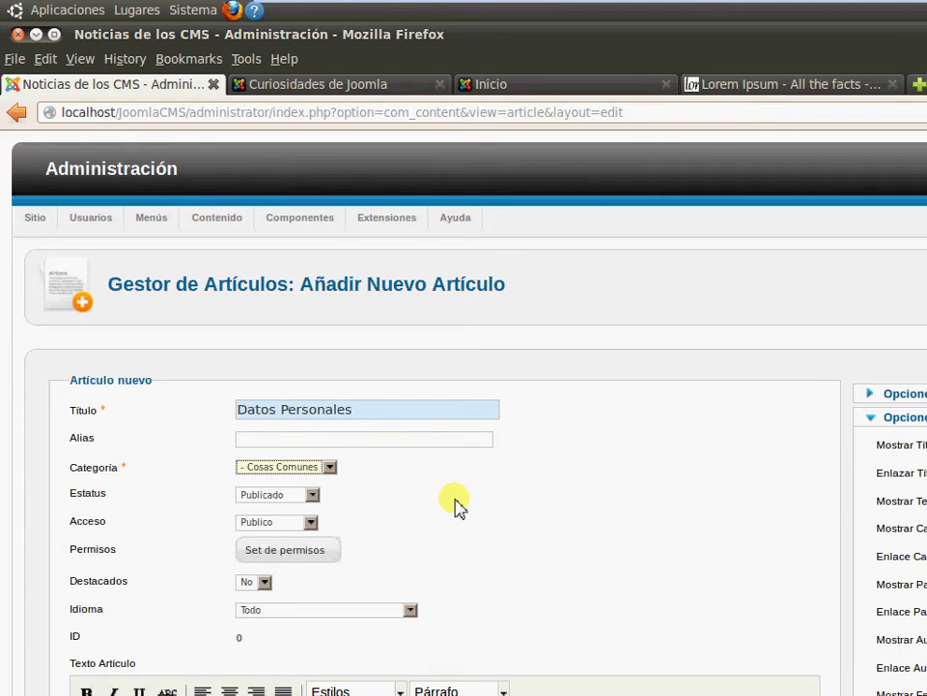
pyautogui.scroll(-1, 386, 531)
pyautogui.click(264, 531)
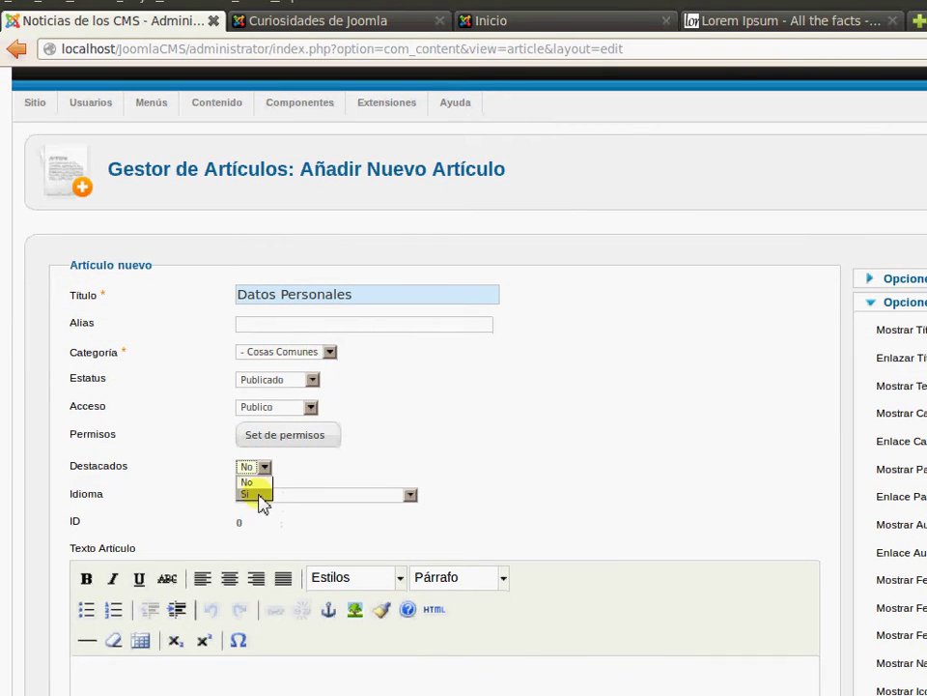
pyautogui.click(253, 494)
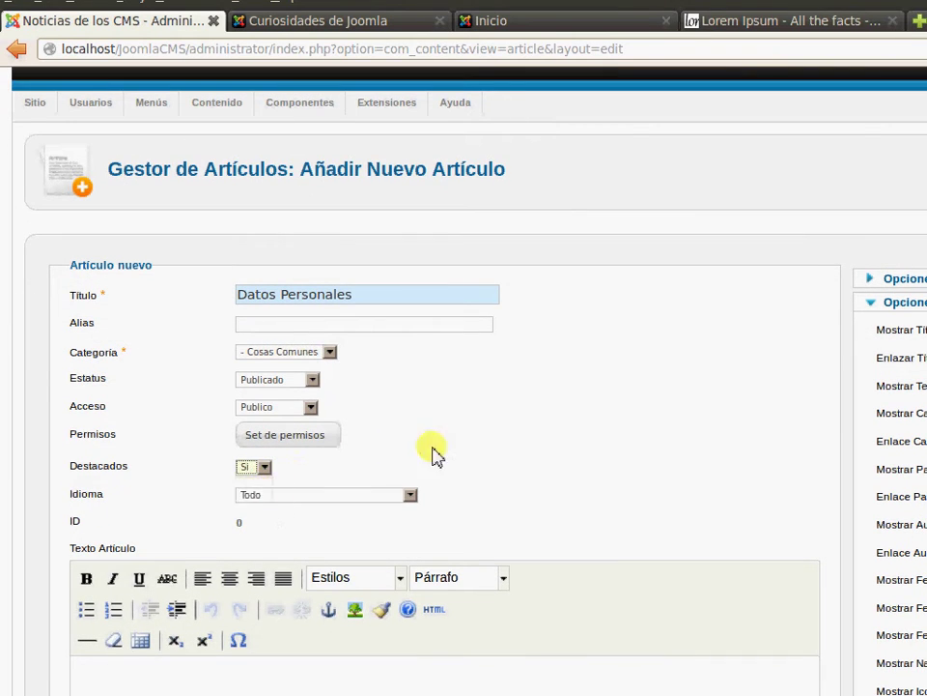
pyautogui.scroll(-1, 507, 438)
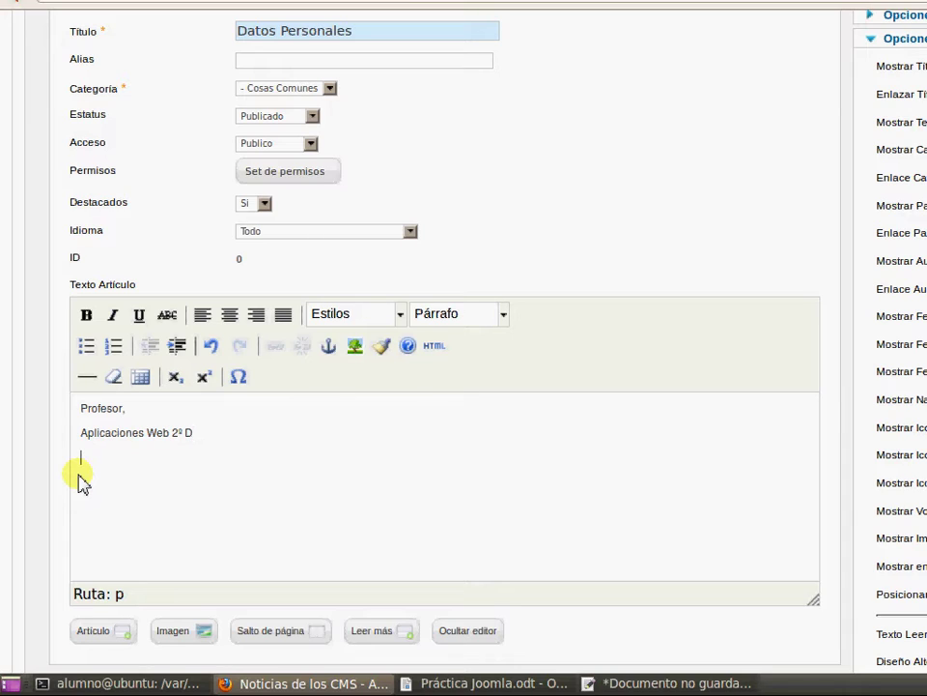
pyautogui.scroll(5, 880, 296)
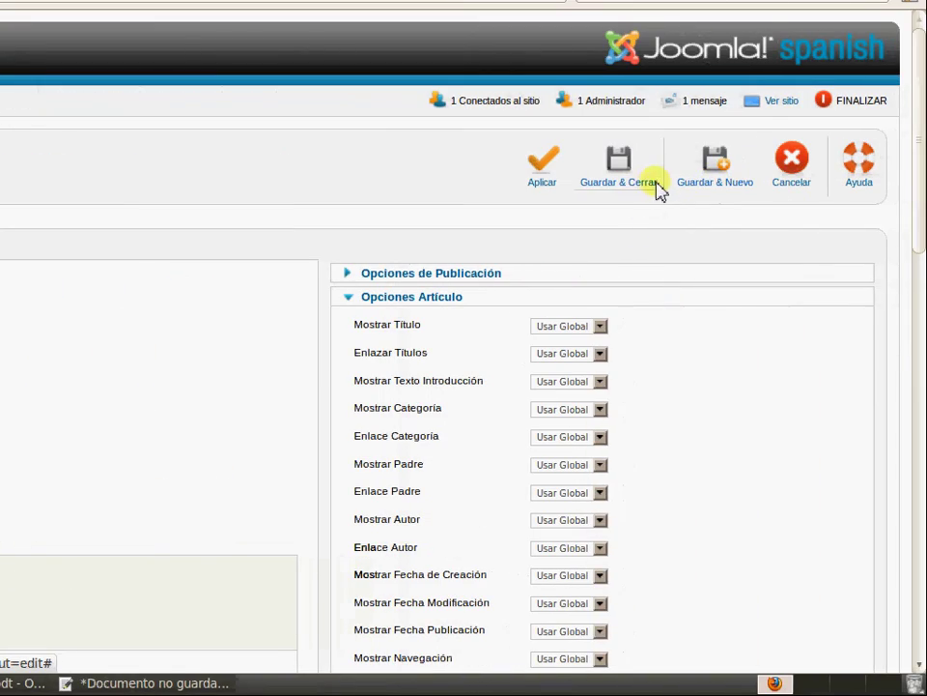
pyautogui.click(645, 184)
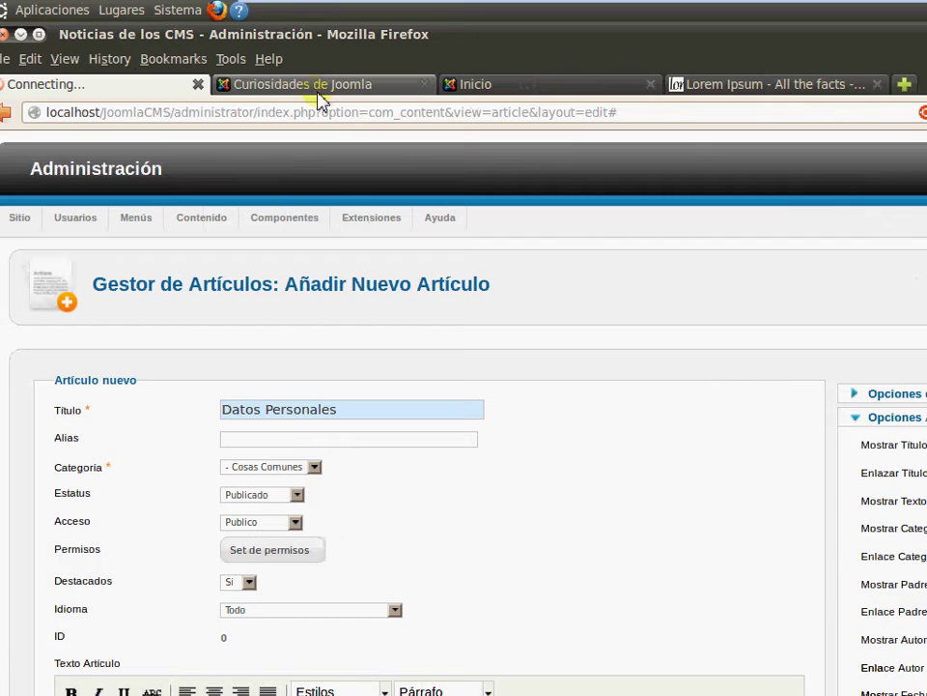
# On the public site, go to INICIO and scroll to the Datos Personales article
pyautogui.click(317, 89)
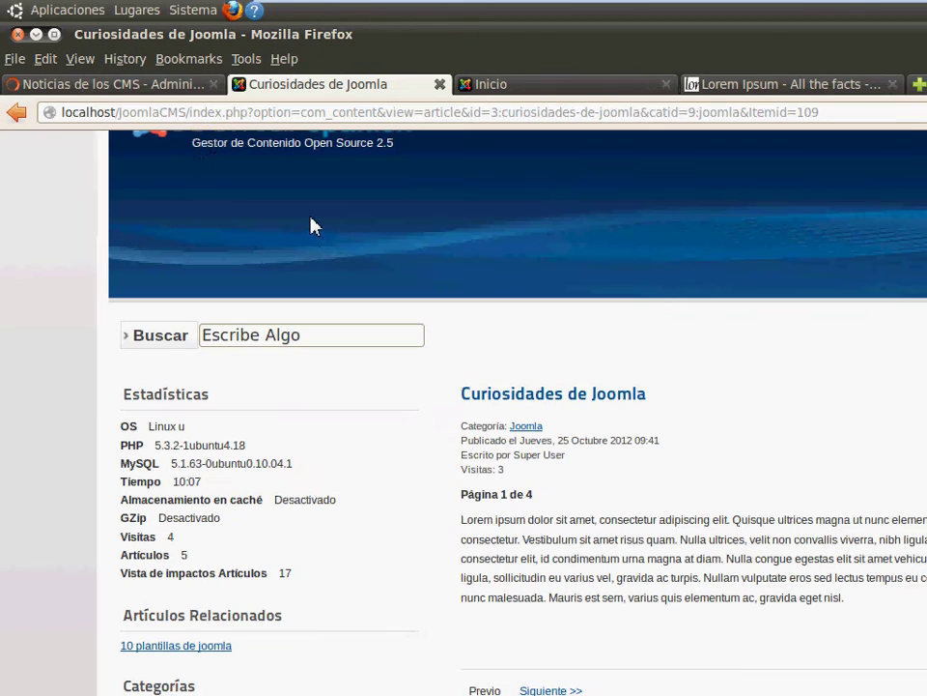
pyautogui.scroll(3, 311, 225)
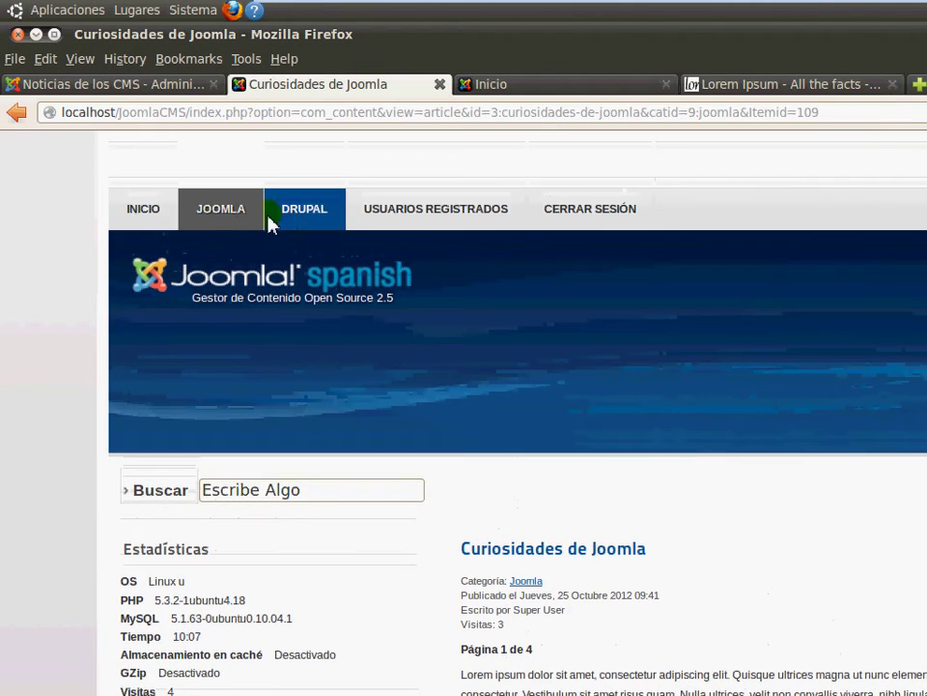
pyautogui.click(161, 220)
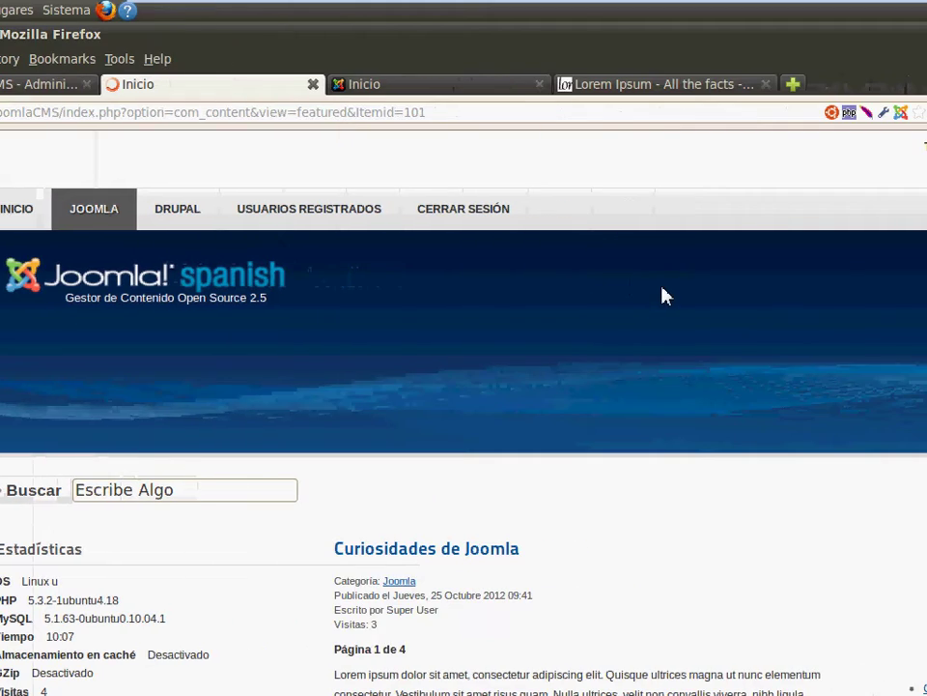
pyautogui.scroll(-6, 663, 317)
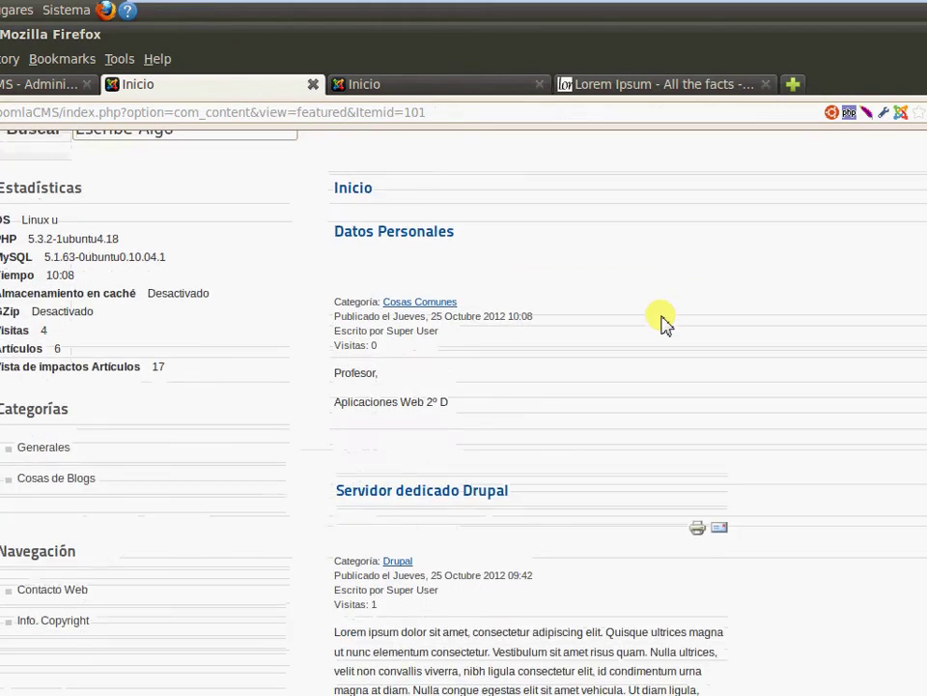
pyautogui.scroll(-4, 662, 319)
pyautogui.scroll(6, 662, 319)
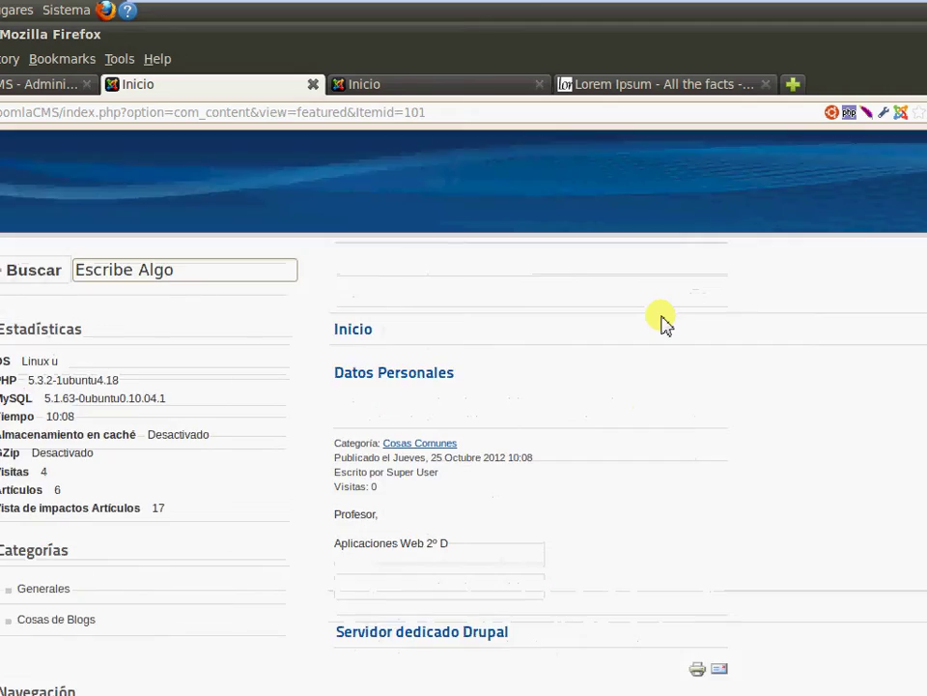
pyautogui.scroll(3, 663, 319)
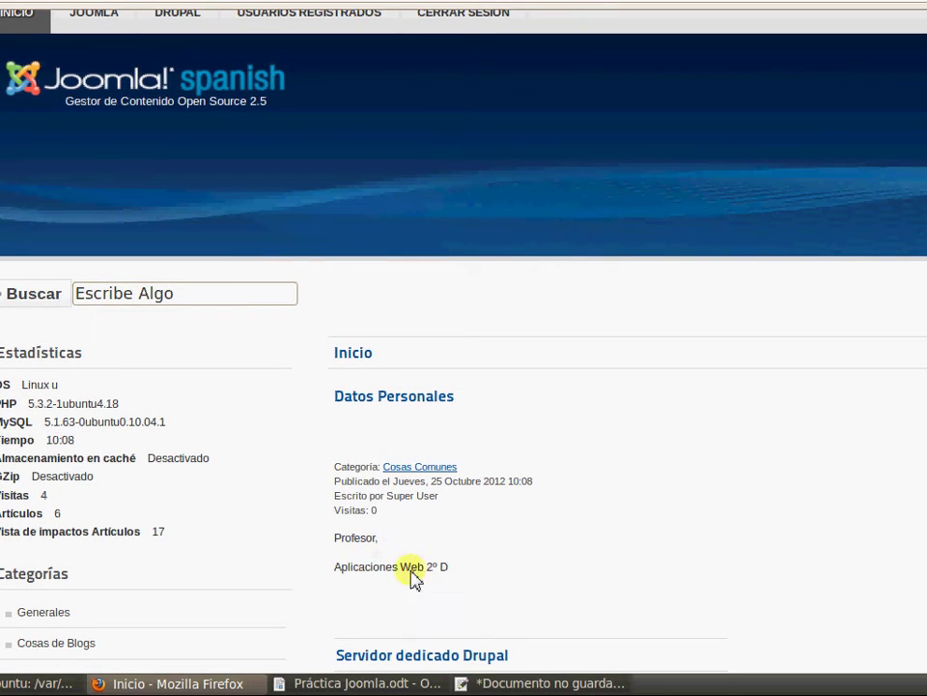
pyautogui.click(358, 683)
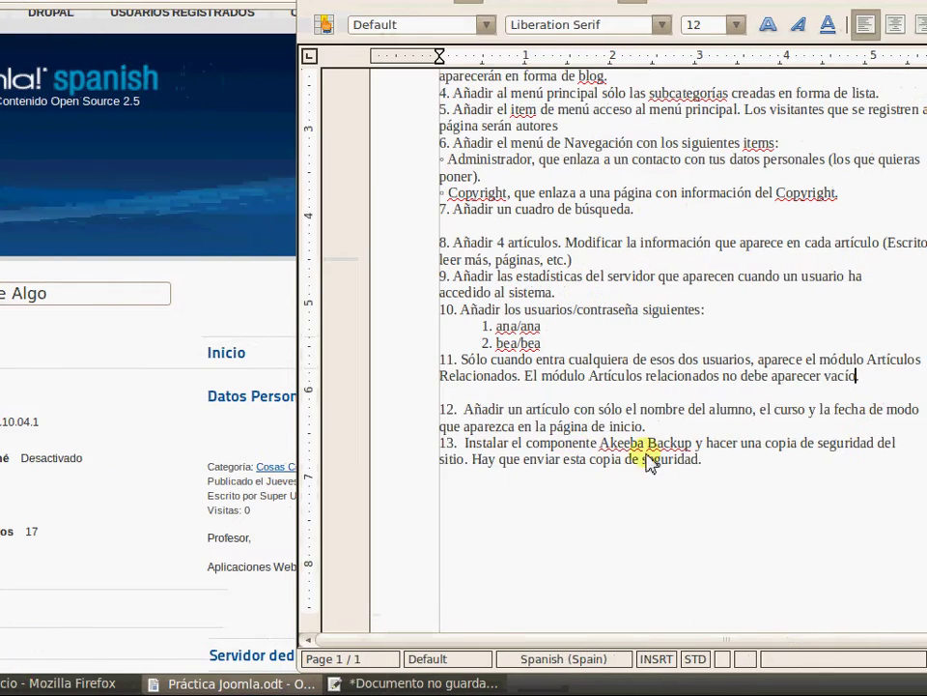
pyautogui.scroll(-1, 787, 454)
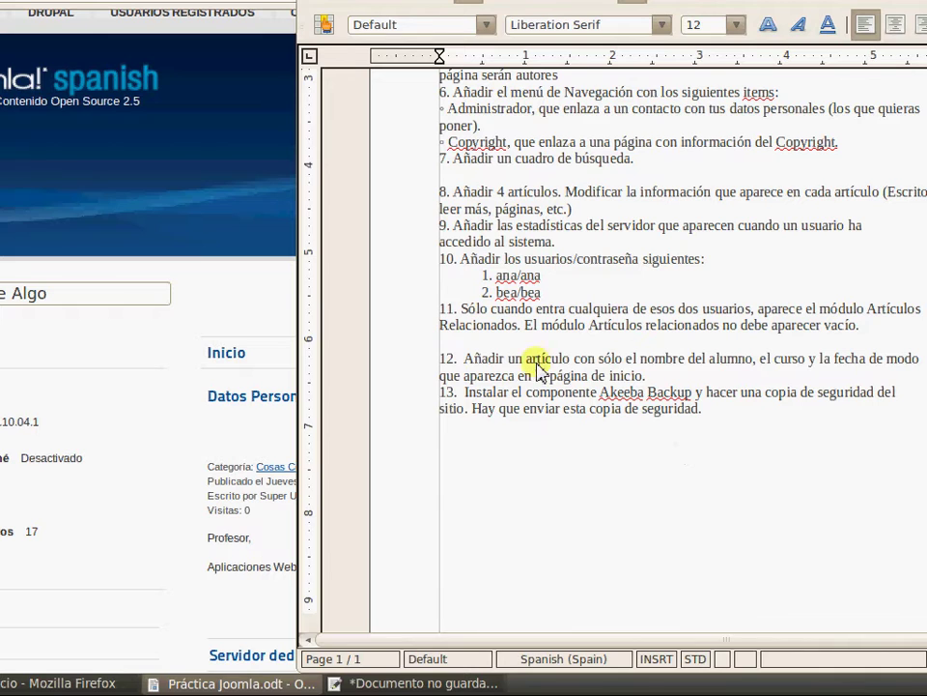
pyautogui.moveTo(470, 394); pyautogui.dragTo(836, 449)
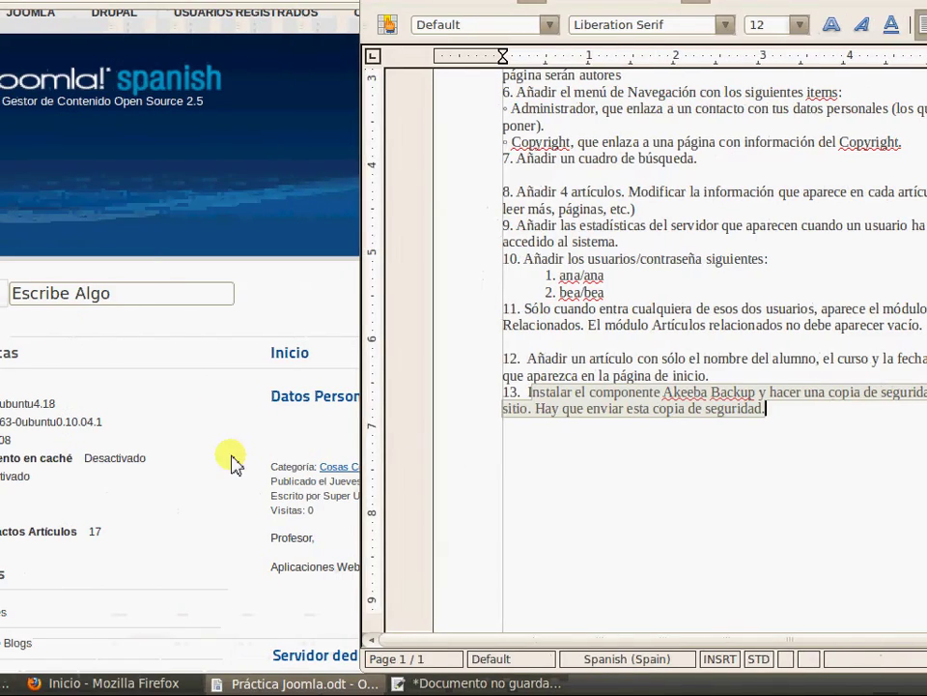
pyautogui.click(235, 473)
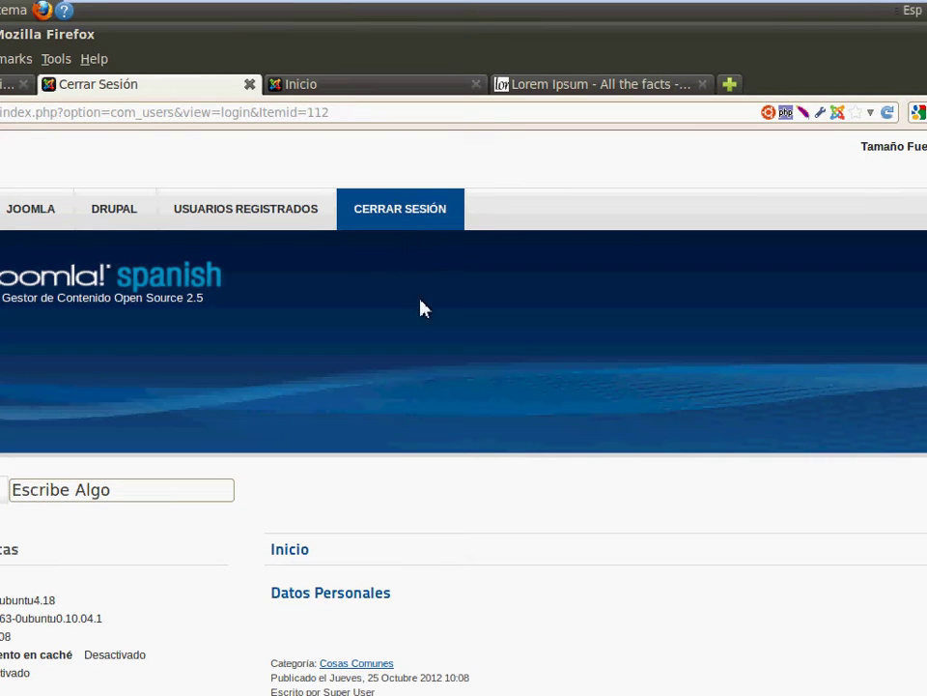
# Log out of the public site, then switch to the Lorem Ipsum generator tab
pyautogui.click(509, 410)
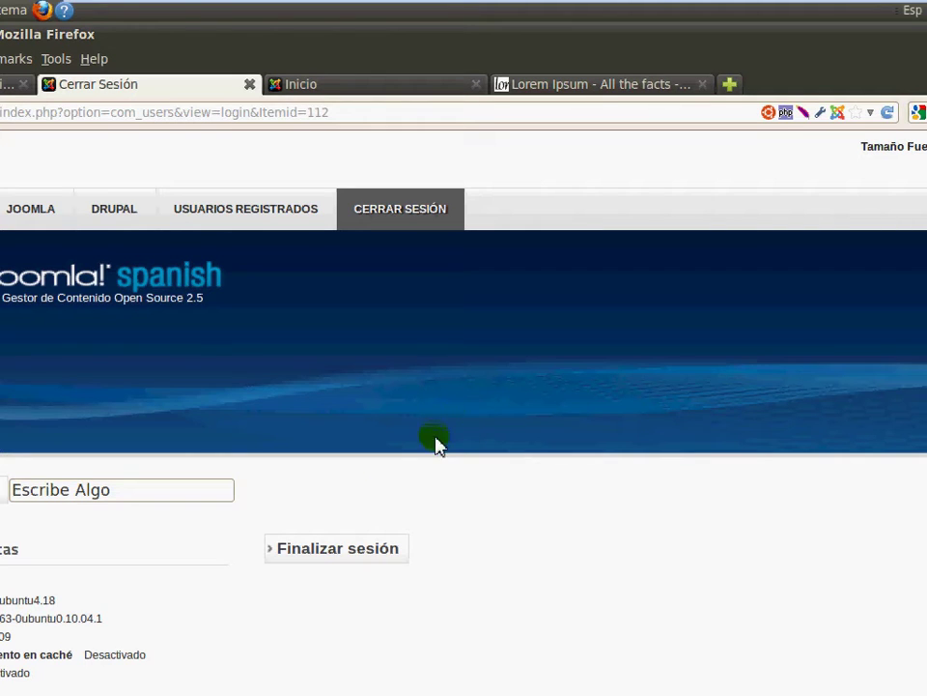
pyautogui.click(354, 546)
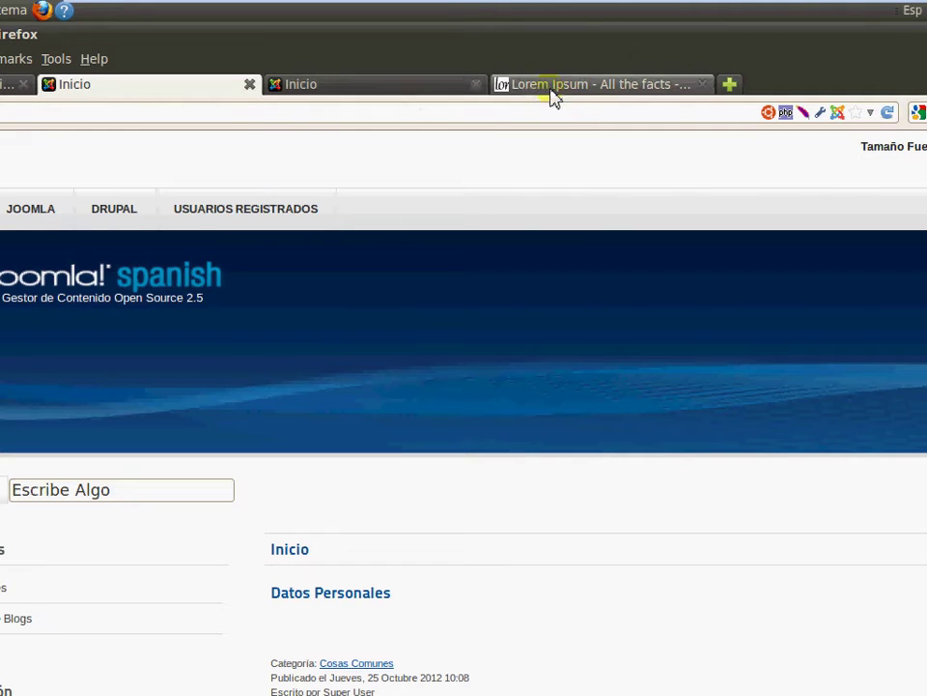
pyautogui.click(585, 87)
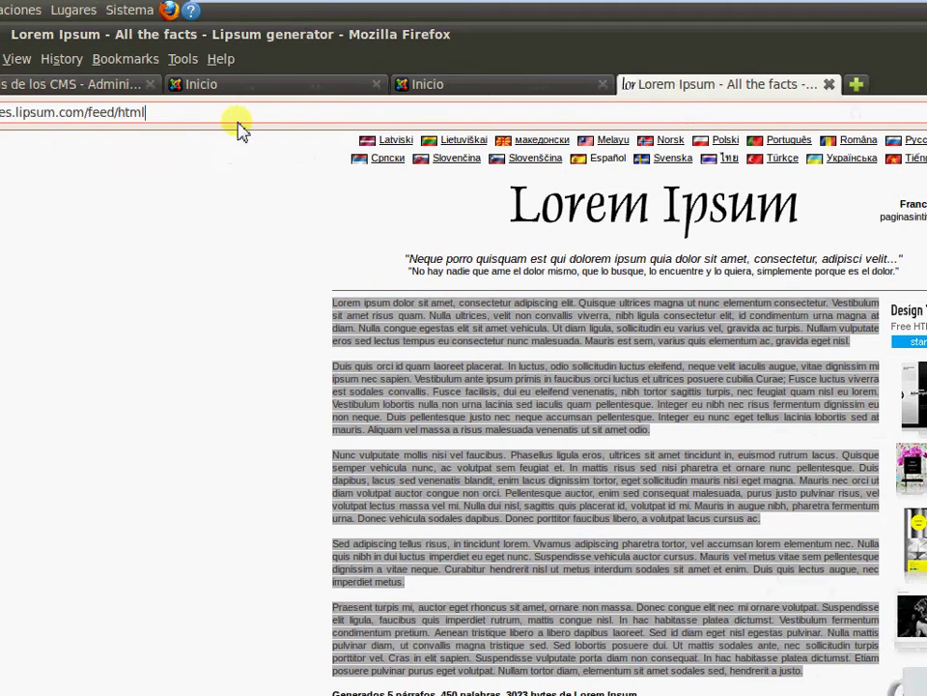
pyautogui.click(201, 116)
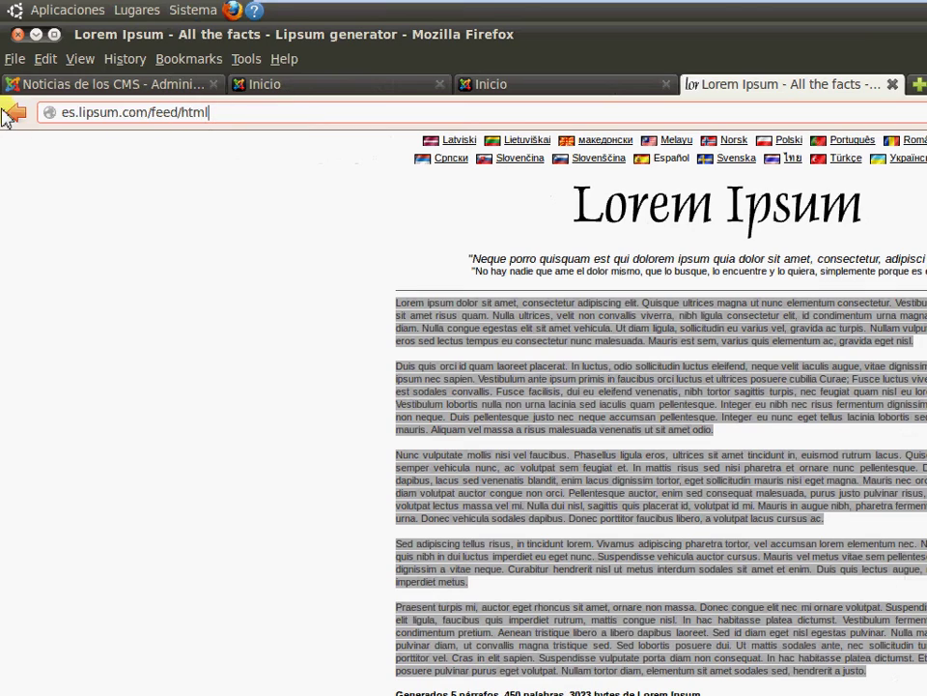
pyautogui.click(183, 113)
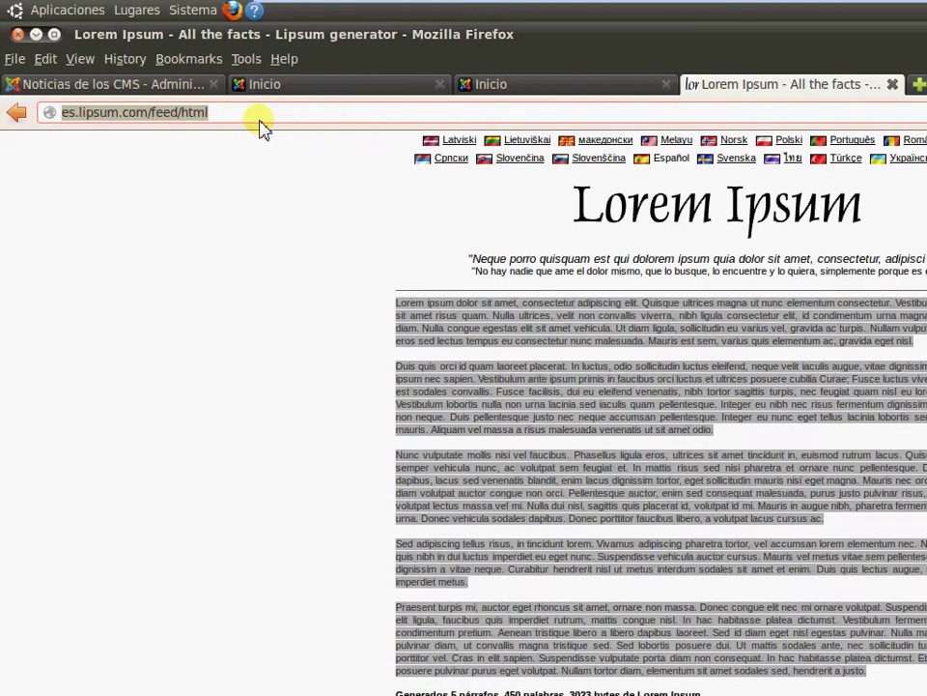
pyautogui.write('www.go')
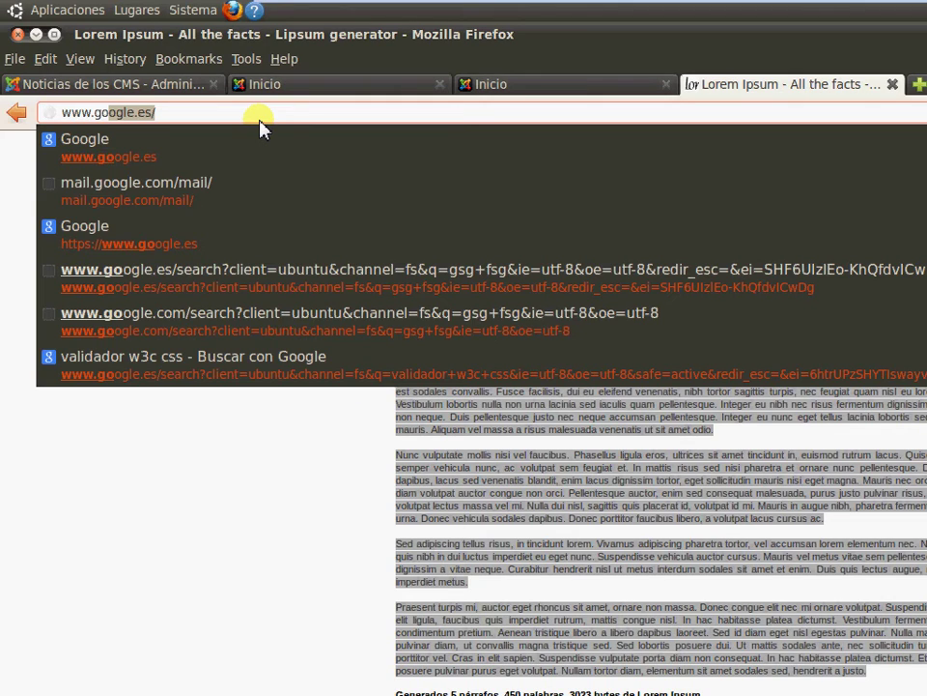
pyautogui.write('ogle.e')
pyautogui.press('Return')
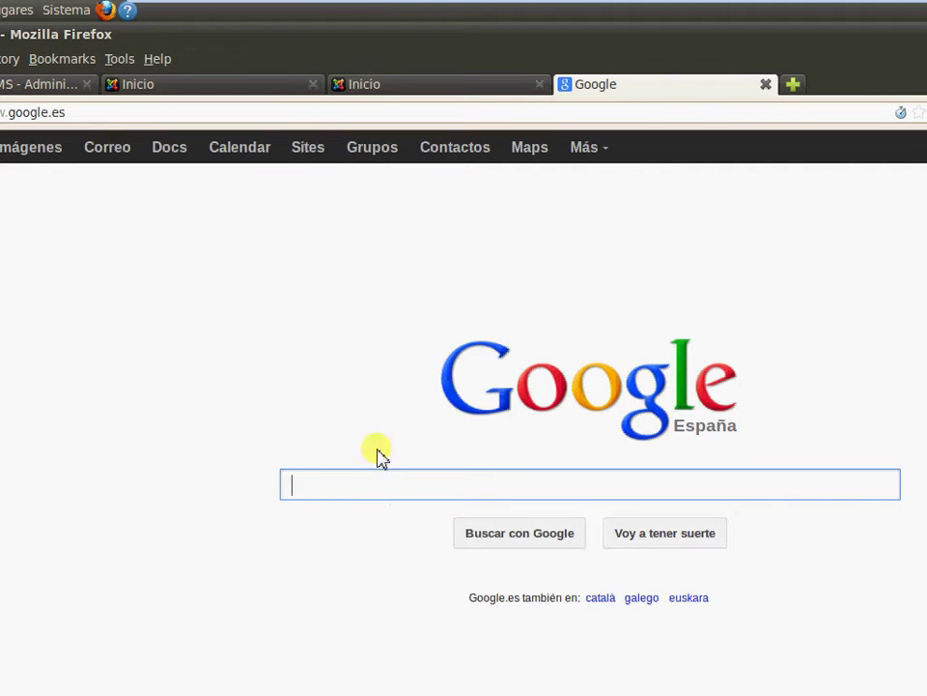
pyautogui.write('akeeba')
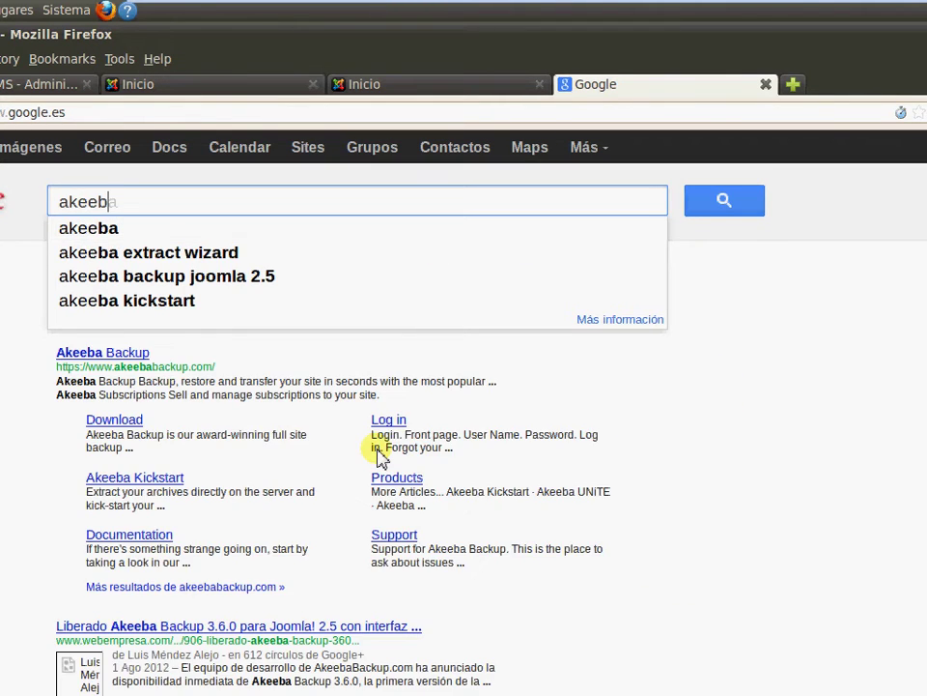
pyautogui.write('ba')
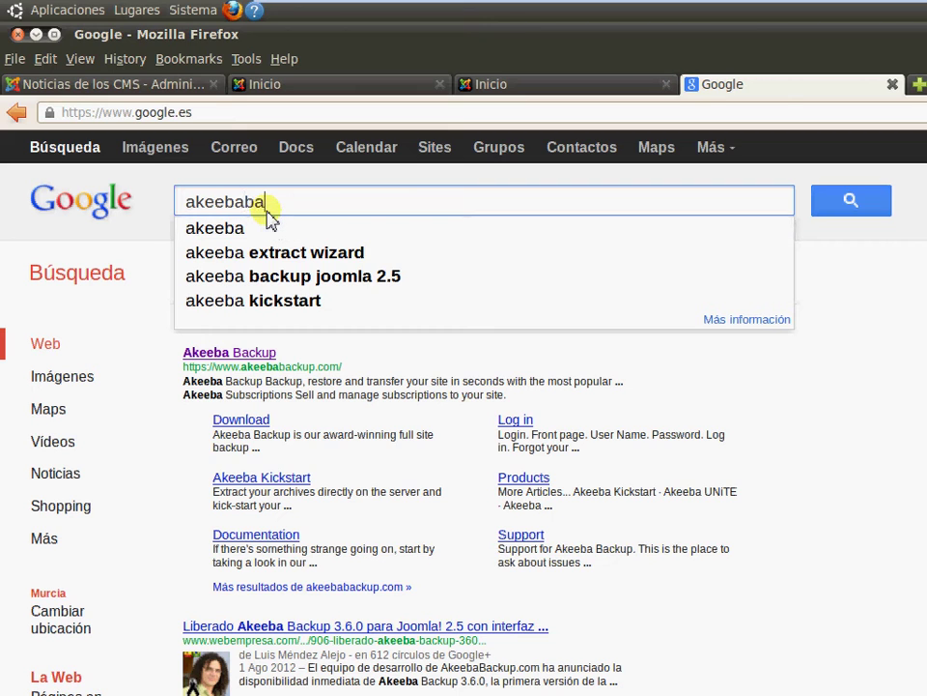
pyautogui.write('ckup')
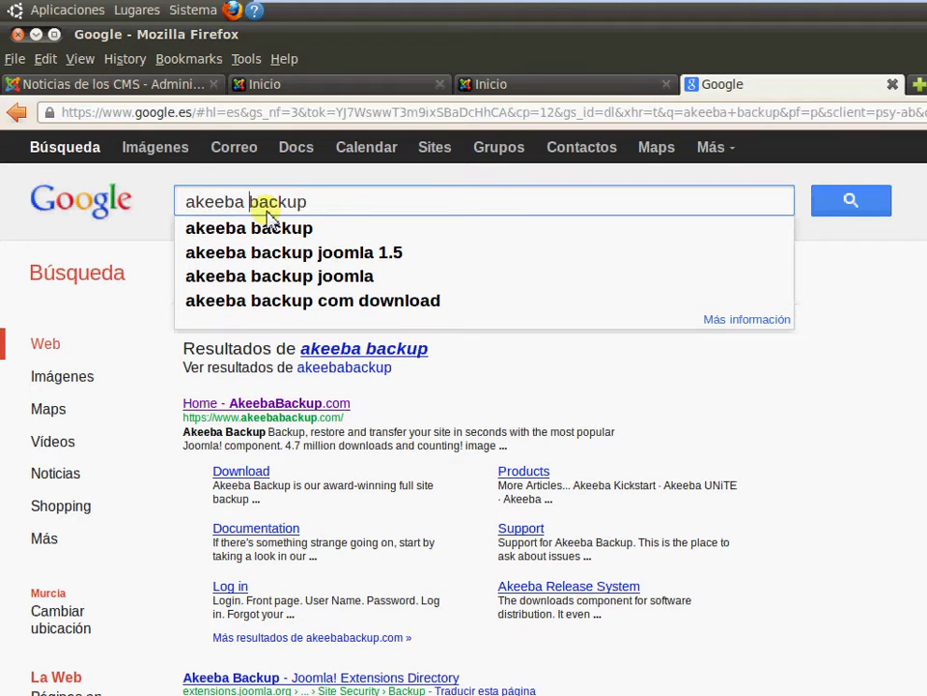
pyautogui.press('Return')
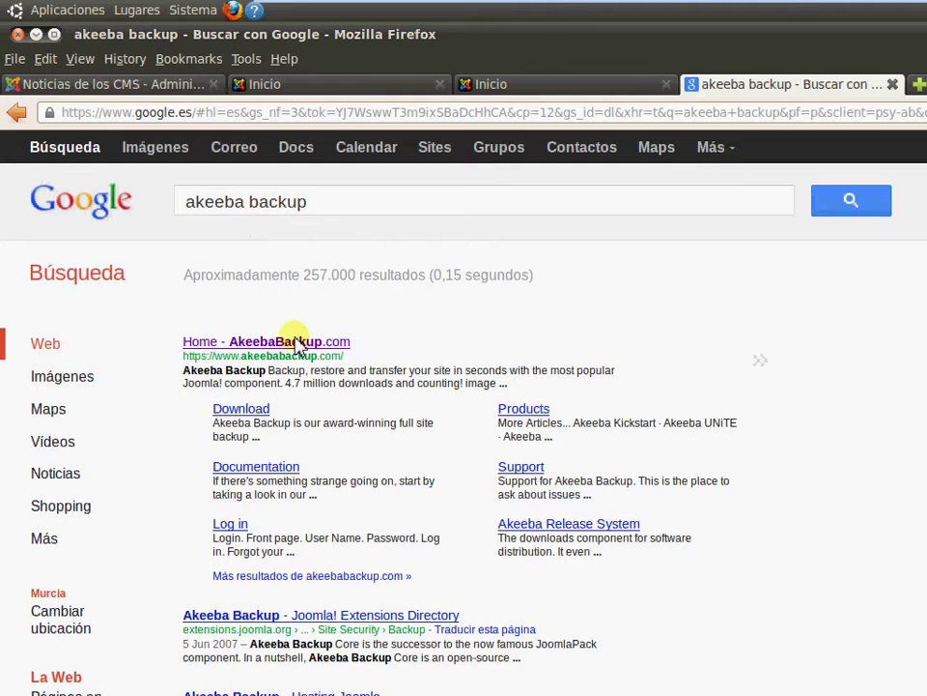
pyautogui.click(295, 342)
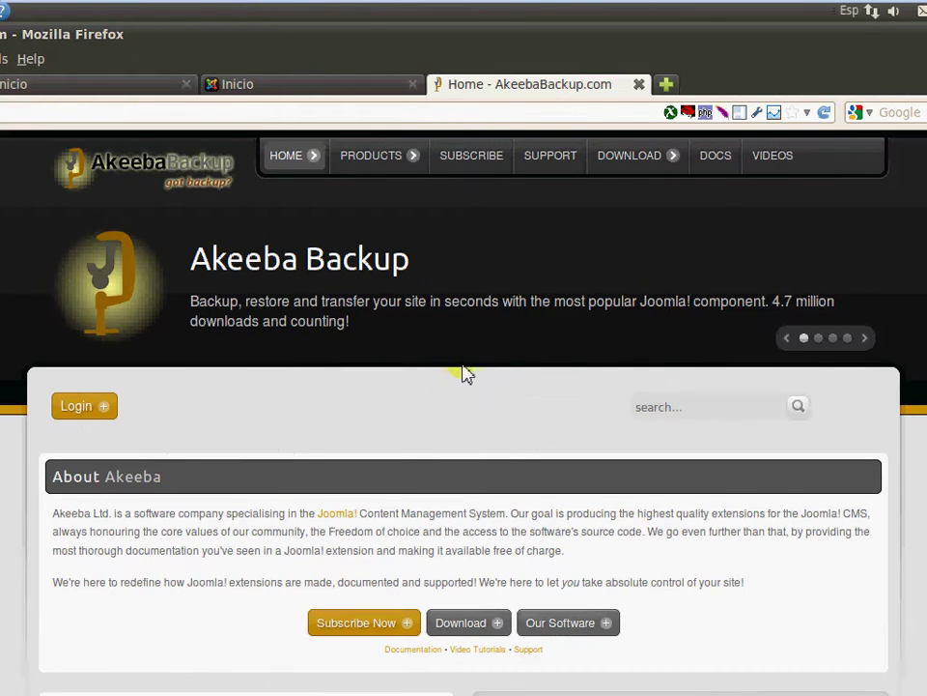
# Go from Download > Akeeba Backup to the downloads for release 3.6.8
pyautogui.moveTo(648, 157)
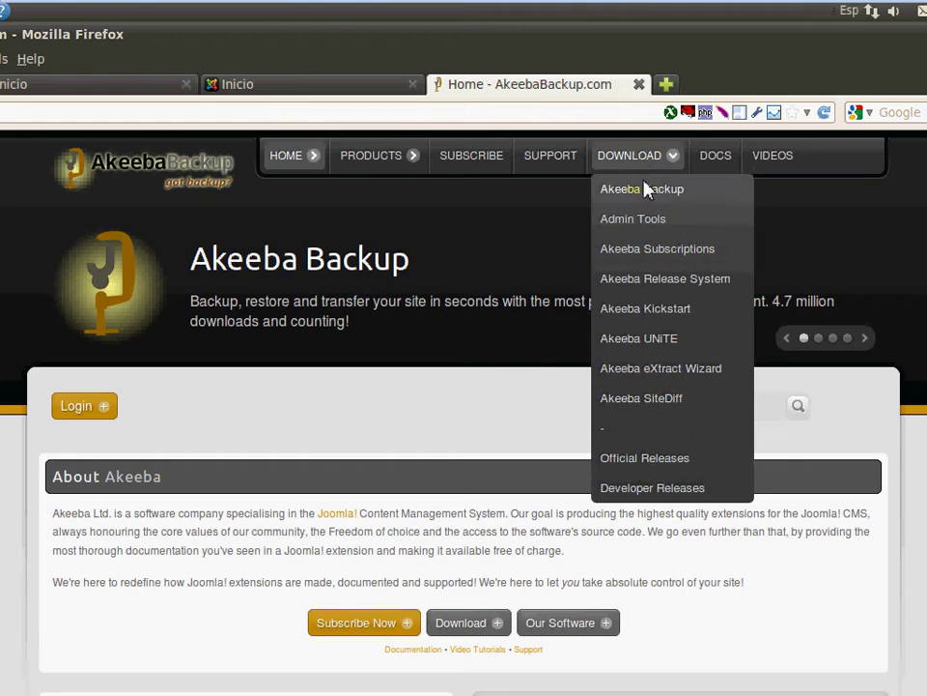
pyautogui.click(643, 193)
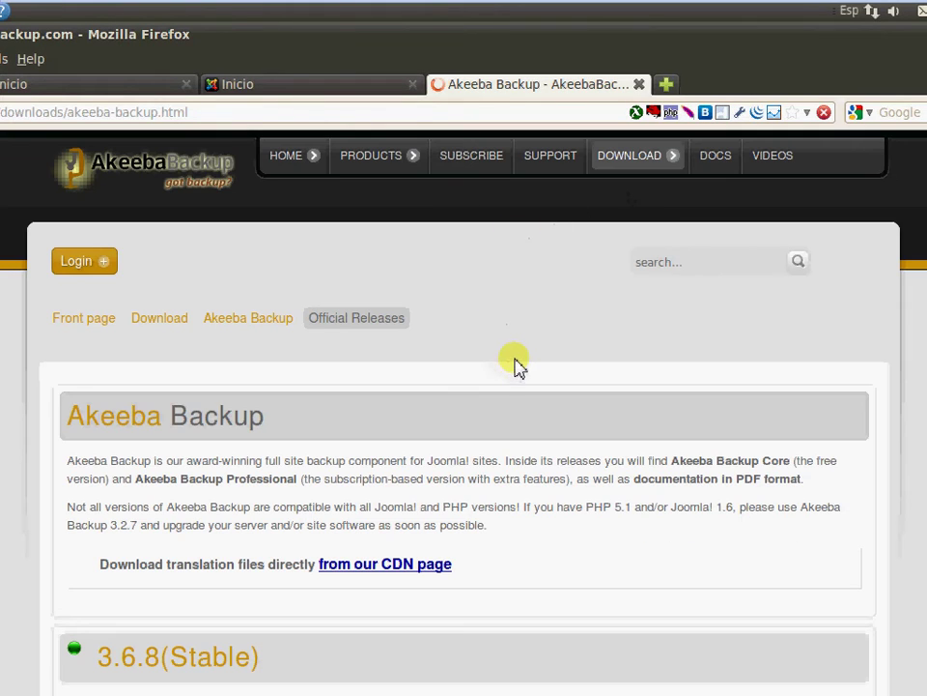
pyautogui.scroll(-5, 513, 366)
pyautogui.scroll(-2, 483, 420)
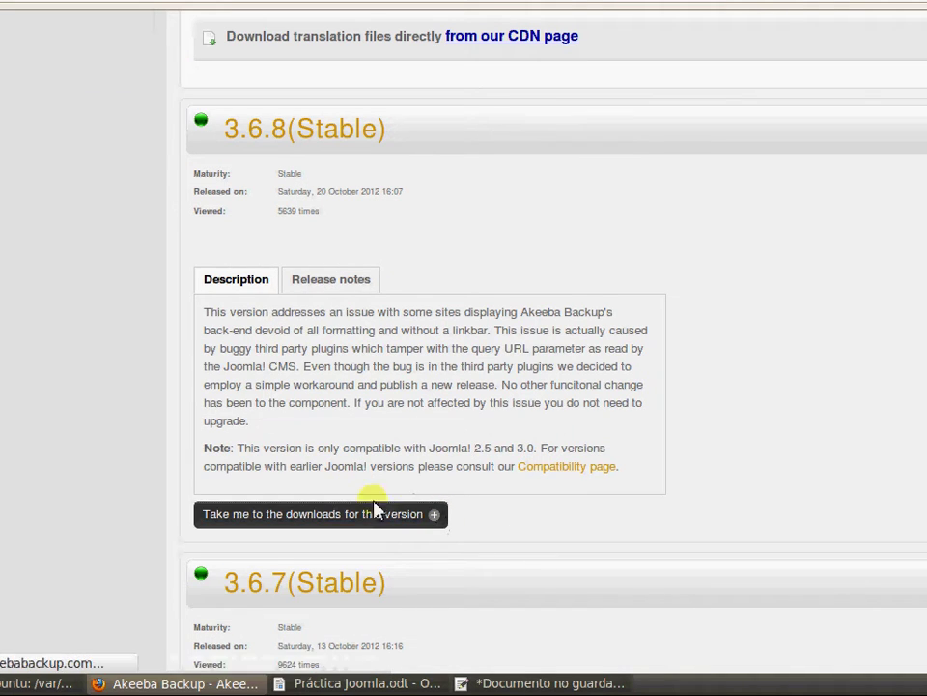
pyautogui.click(325, 517)
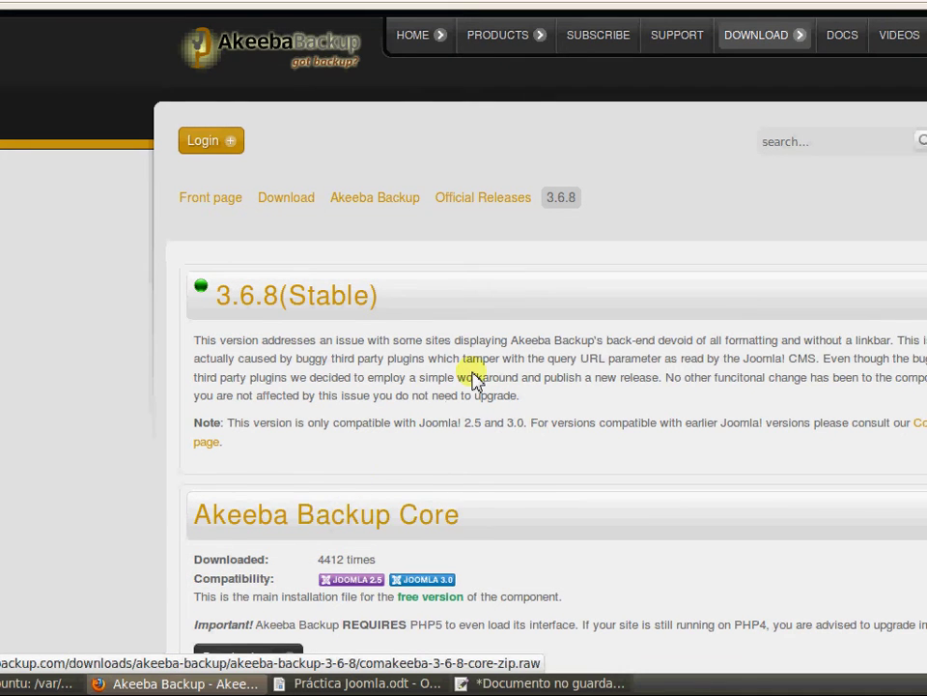
pyautogui.scroll(-2, 473, 375)
pyautogui.scroll(-1, 463, 386)
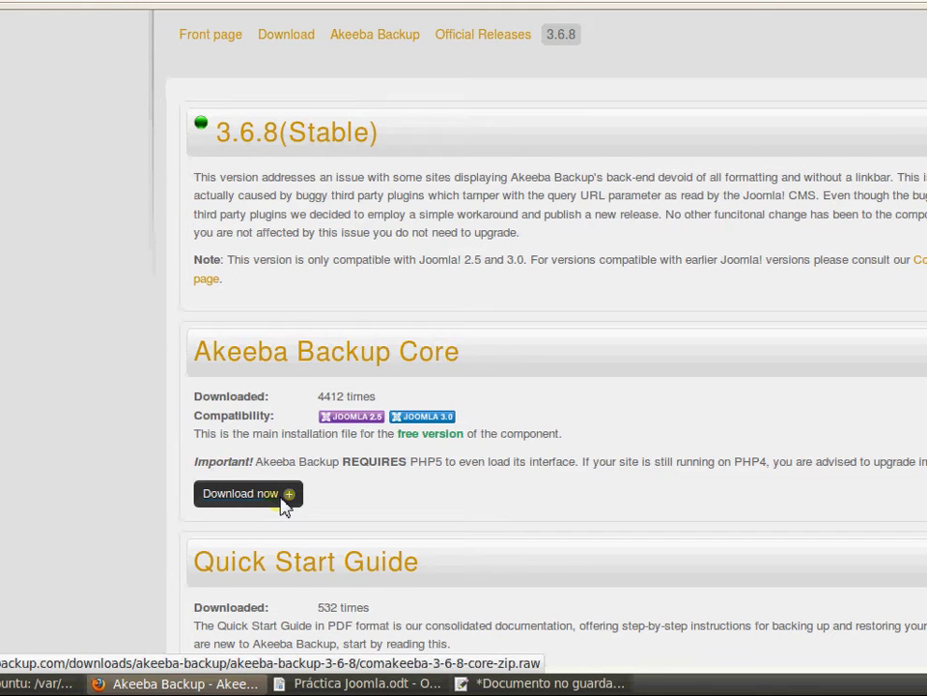
# Save the Akeeba Backup Core 3.6.8 zip to disk and return to the releases list
pyautogui.click(282, 501)
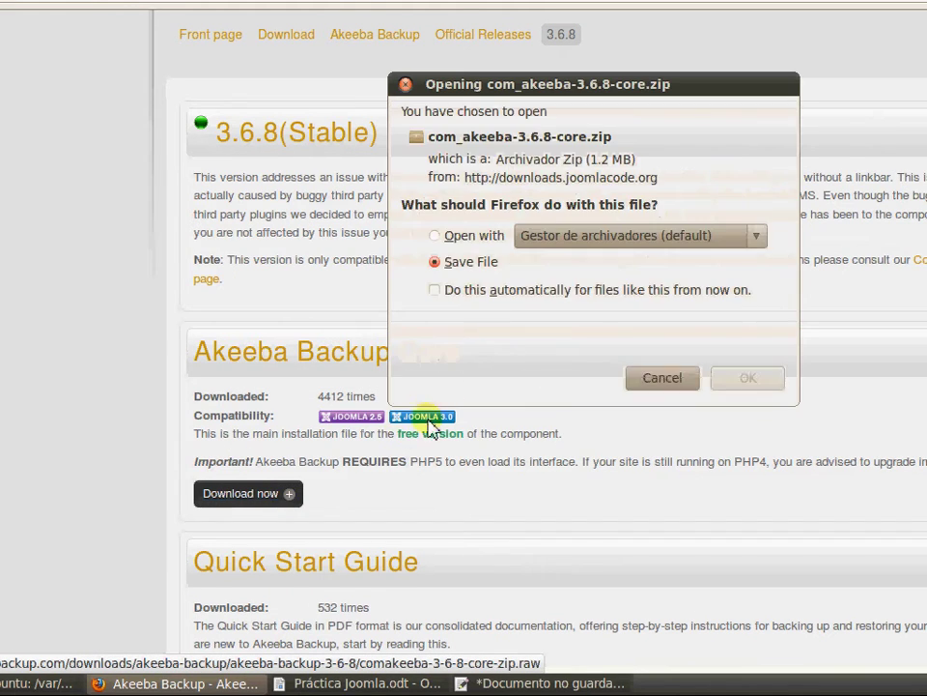
pyautogui.click(748, 349)
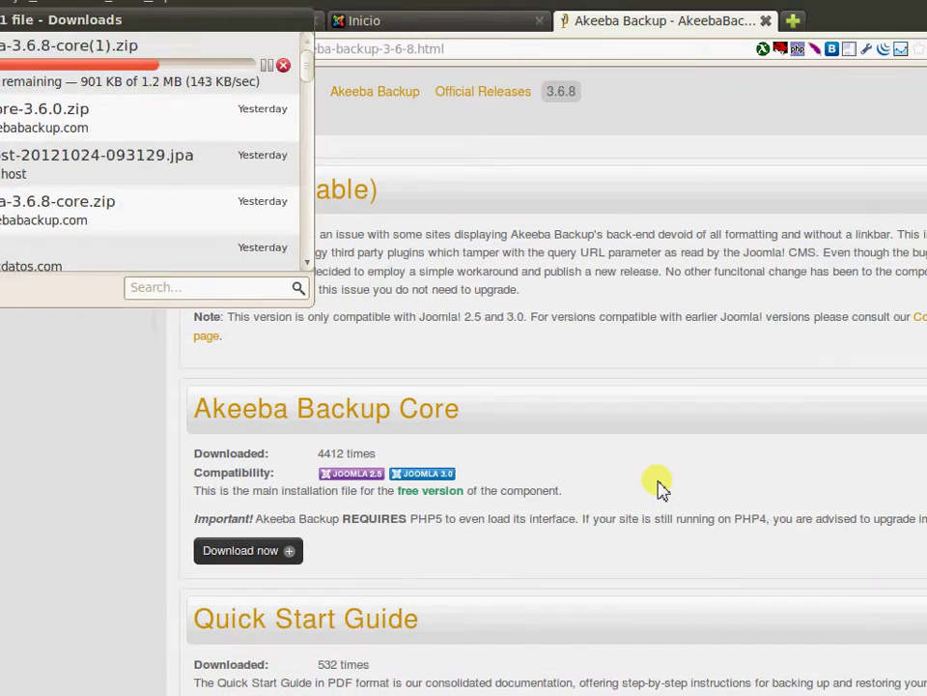
pyautogui.click(784, 547)
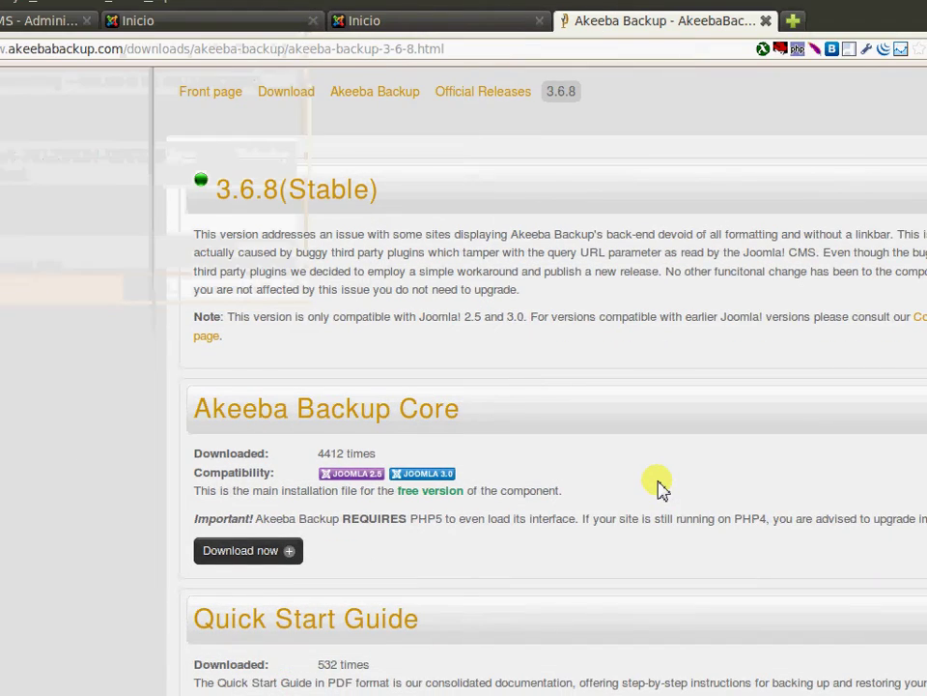
pyautogui.scroll(-2, 784, 547)
pyautogui.scroll(-5, 658, 487)
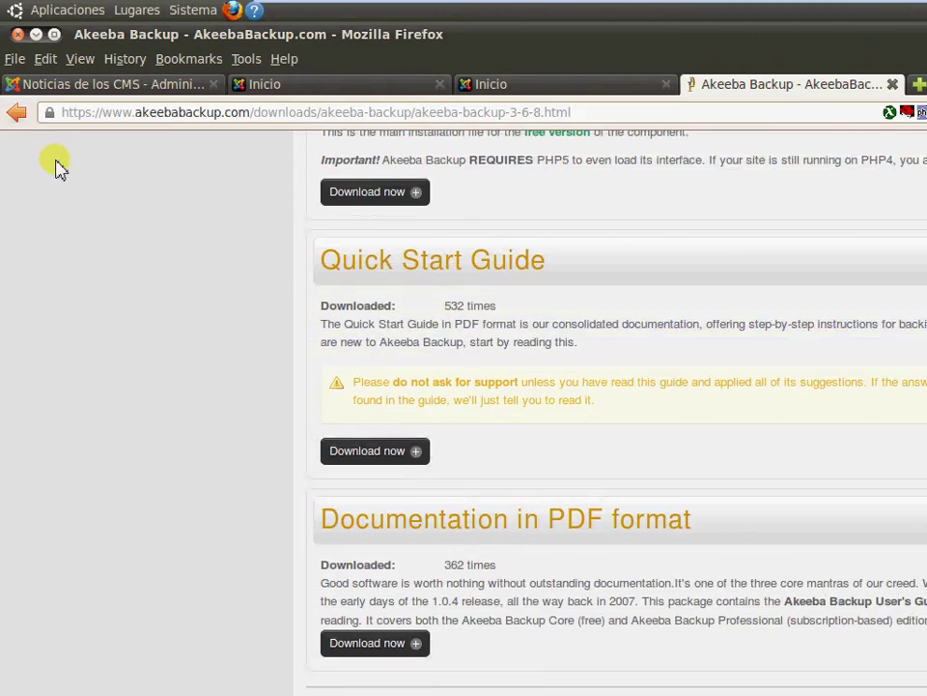
pyautogui.scroll(2, 57, 165)
pyautogui.click(16, 114)
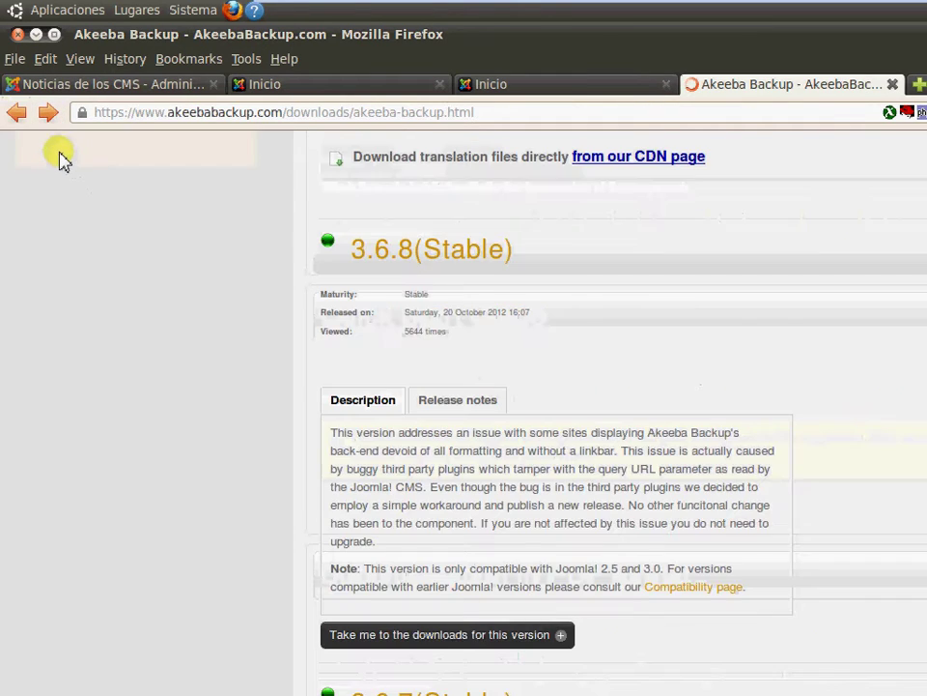
# Open the Akeeba Kickstart 3.6.0 downloads and start a Kickstart Core download, then cancel it
pyautogui.click(17, 113)
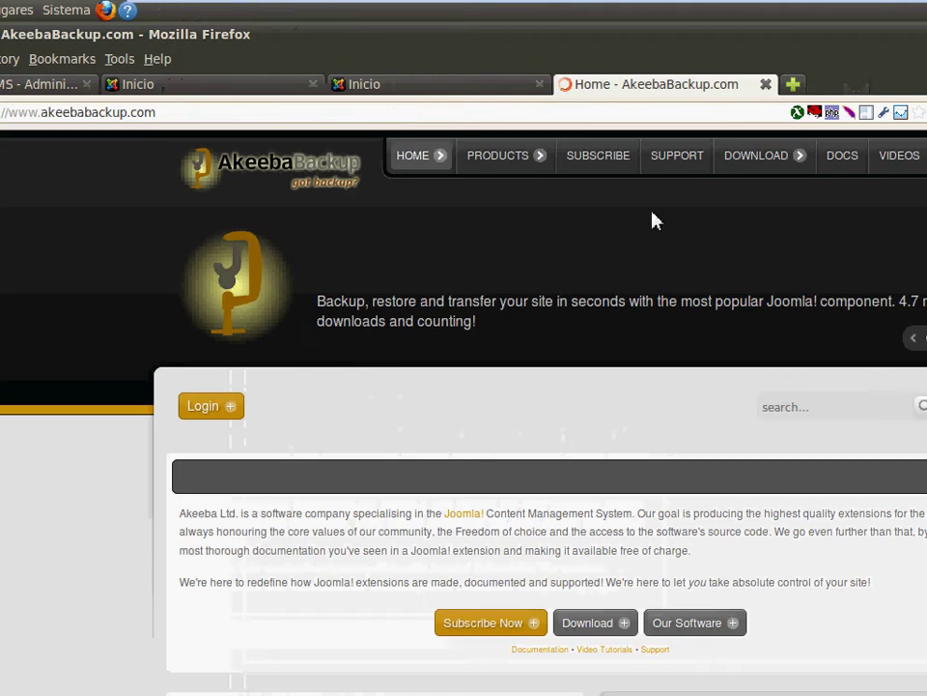
pyautogui.moveTo(732, 157)
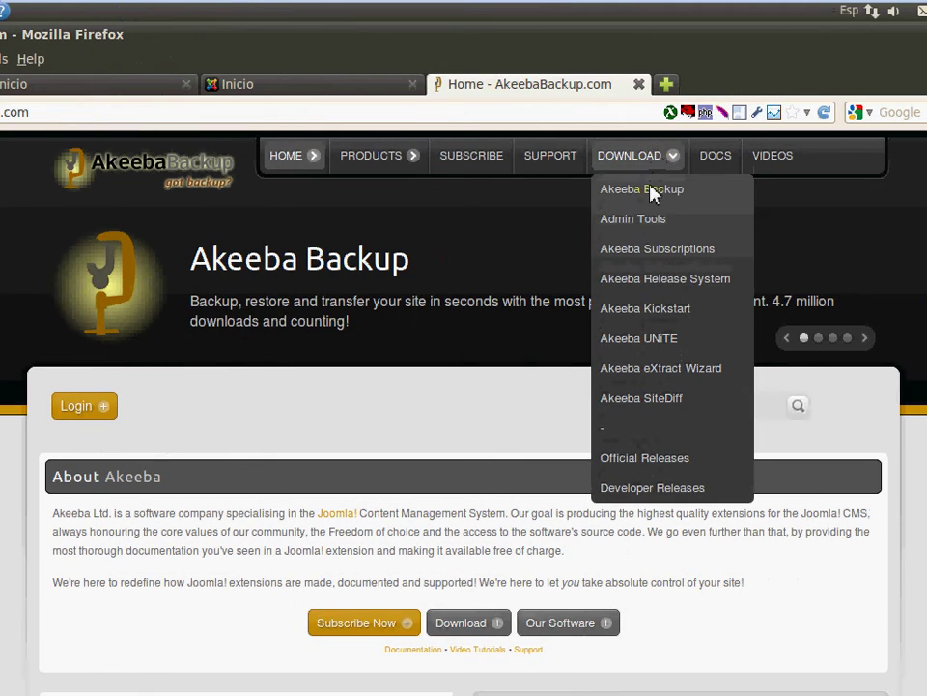
pyautogui.click(653, 309)
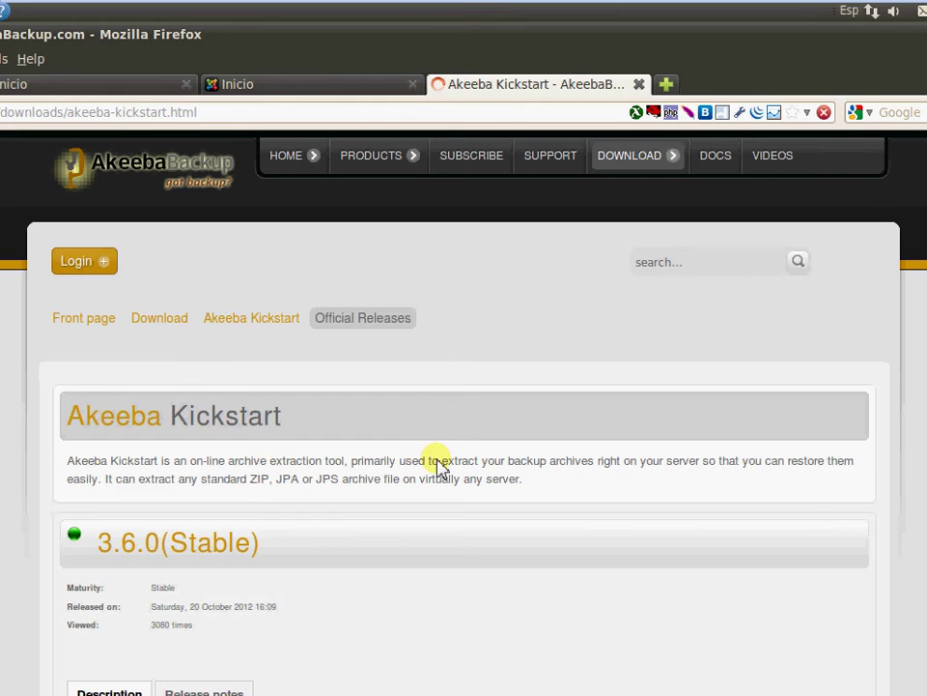
pyautogui.scroll(-2, 435, 467)
pyautogui.scroll(-5, 435, 467)
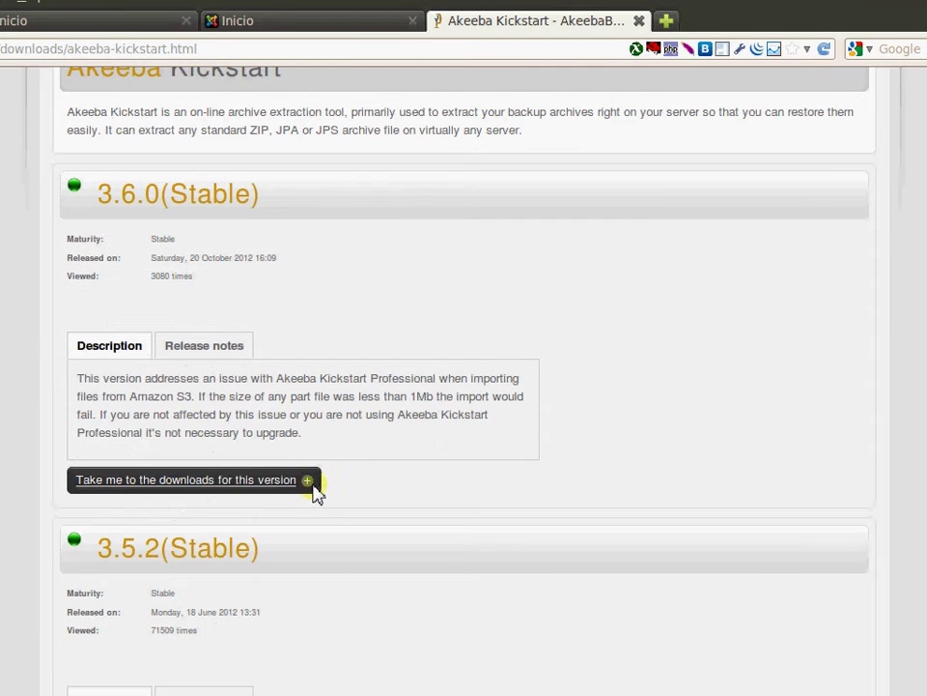
pyautogui.click(314, 491)
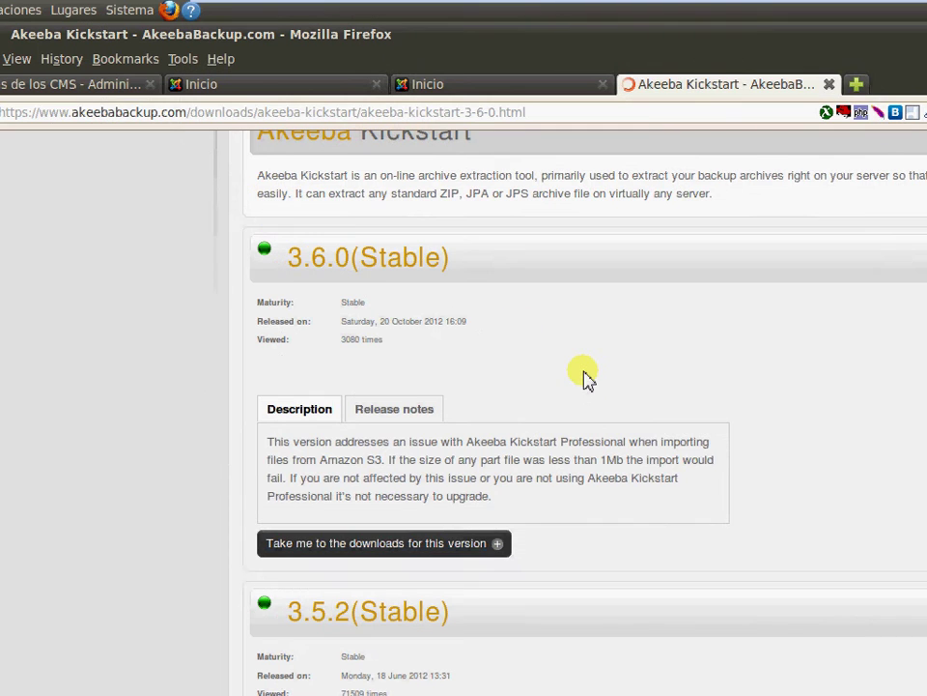
pyautogui.scroll(-1, 483, 425)
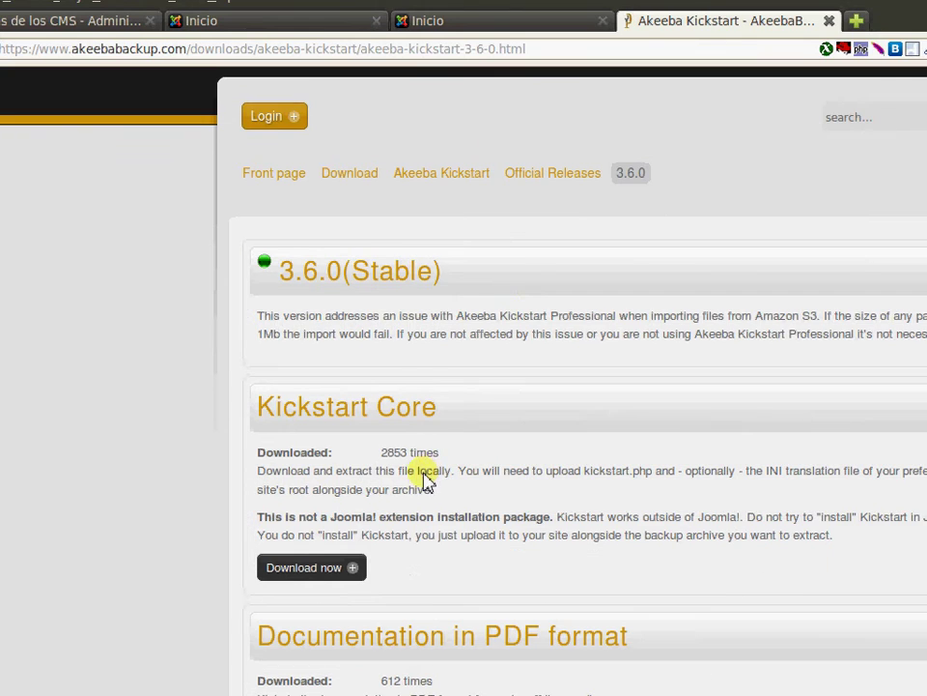
pyautogui.click(390, 507)
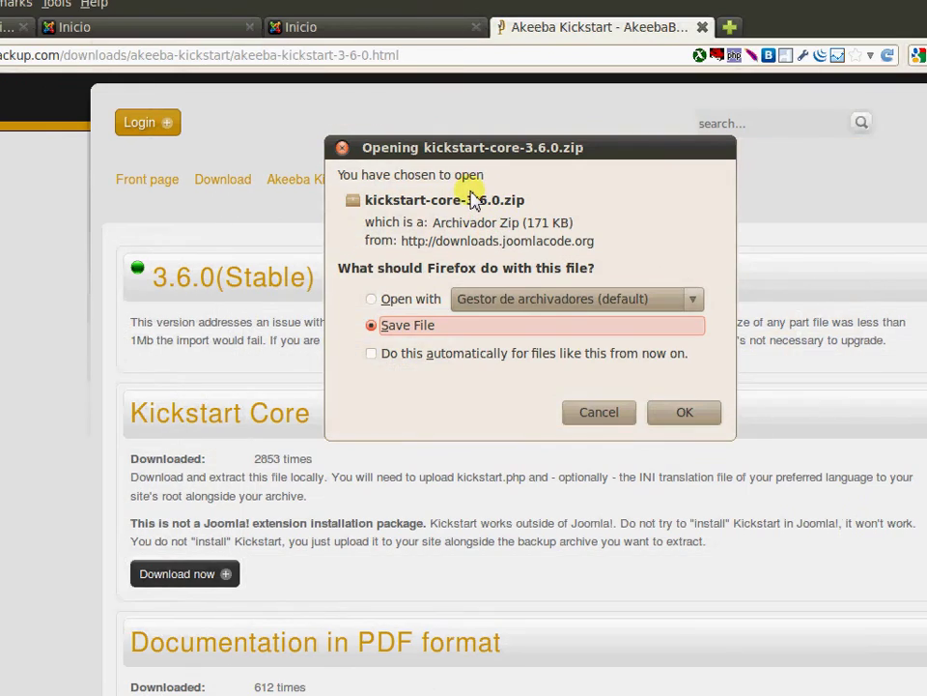
pyautogui.click(595, 412)
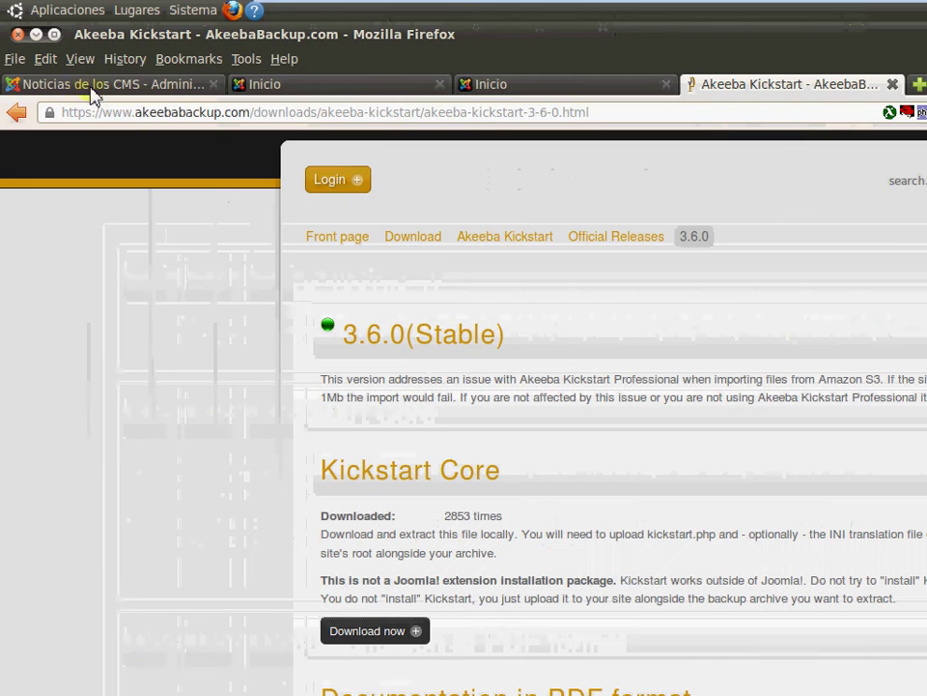
# Reopen the Kickstart 3.6.0 downloads, save kickstart-core-3.6.0.zip, and return to the admin tab
pyautogui.click(515, 241)
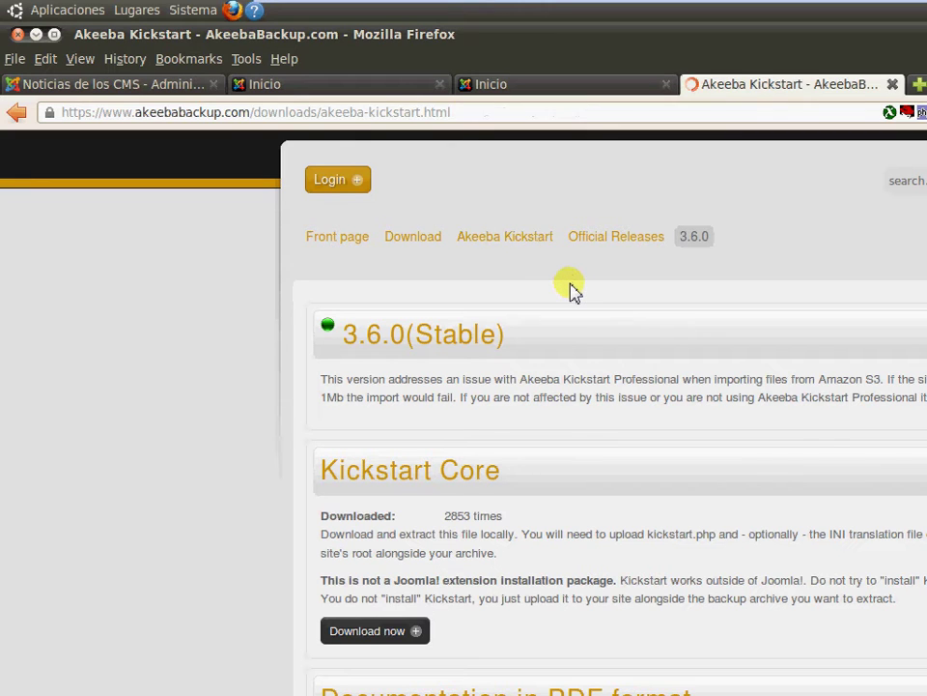
pyautogui.scroll(-3, 570, 290)
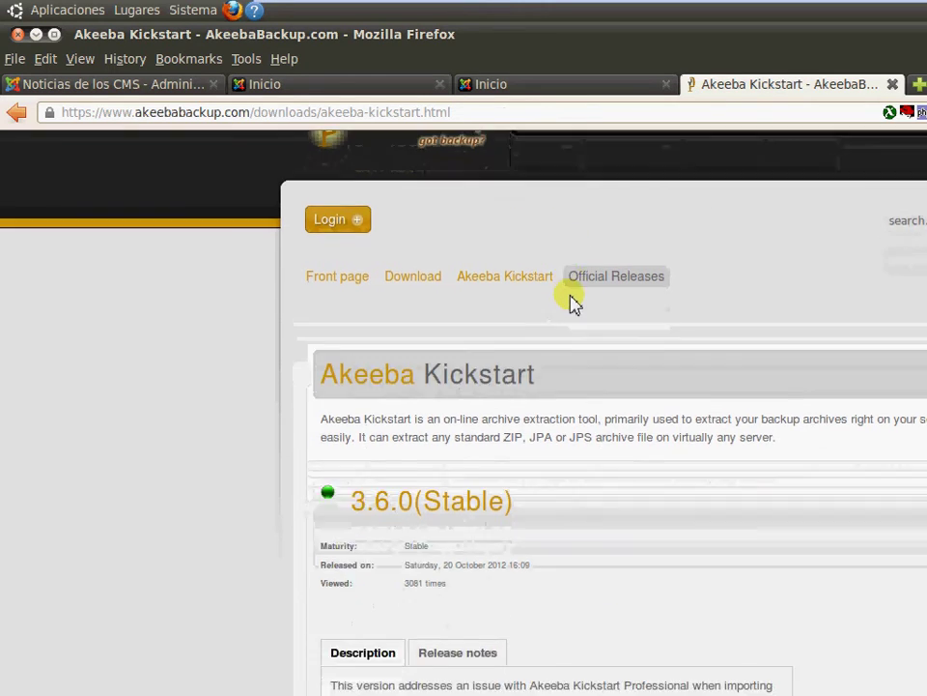
pyautogui.scroll(-3, 571, 302)
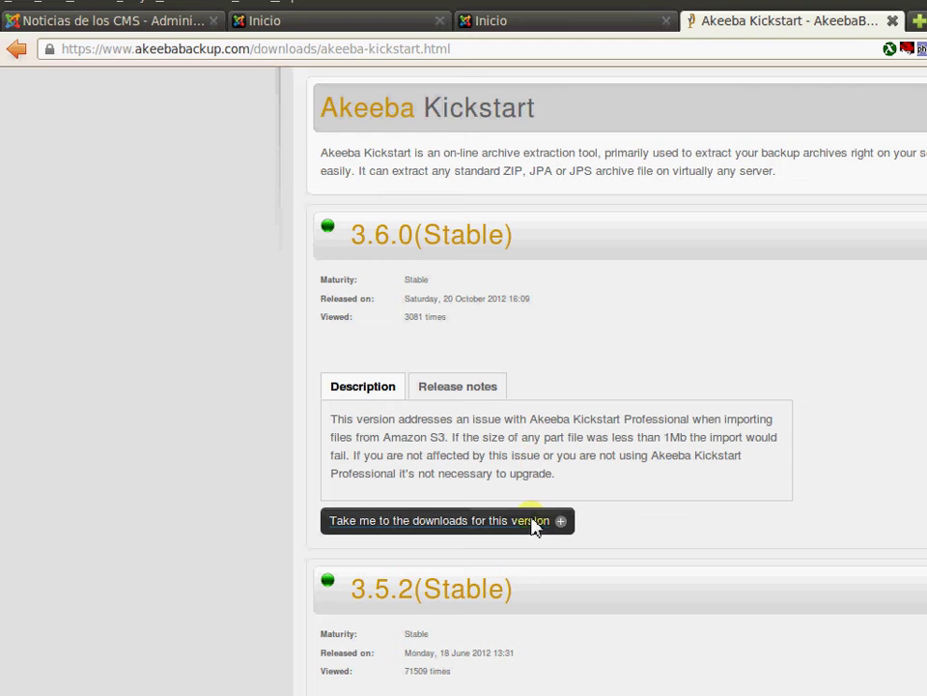
pyautogui.click(535, 526)
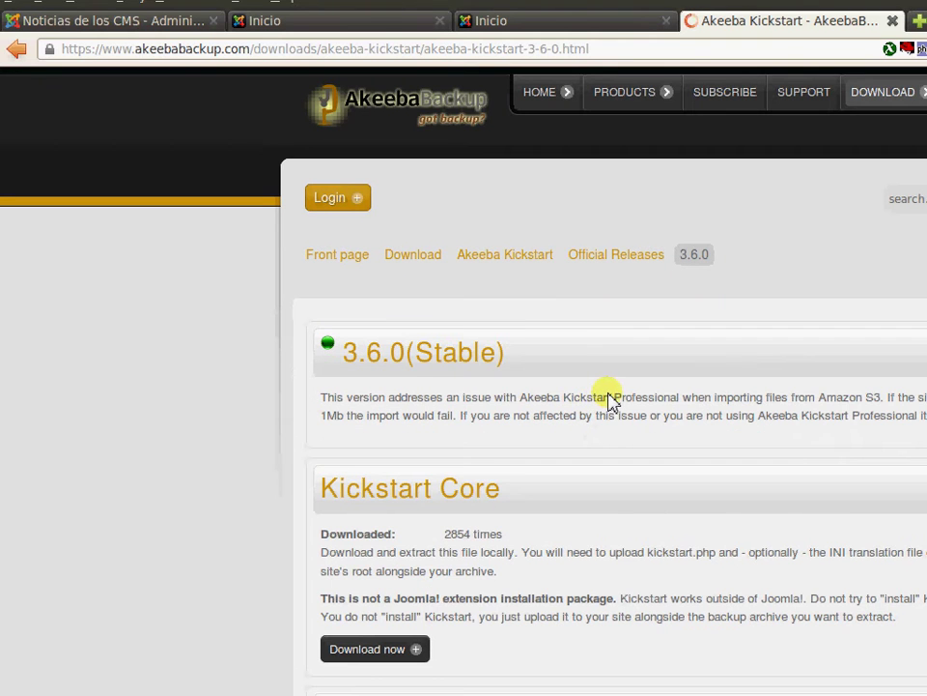
pyautogui.scroll(-2, 609, 401)
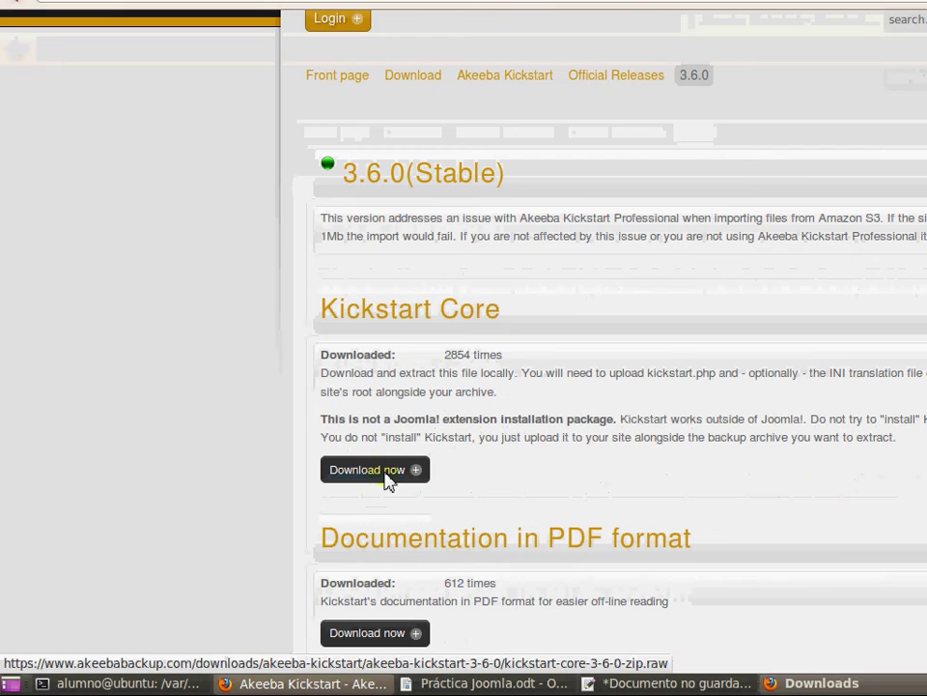
pyautogui.click(386, 473)
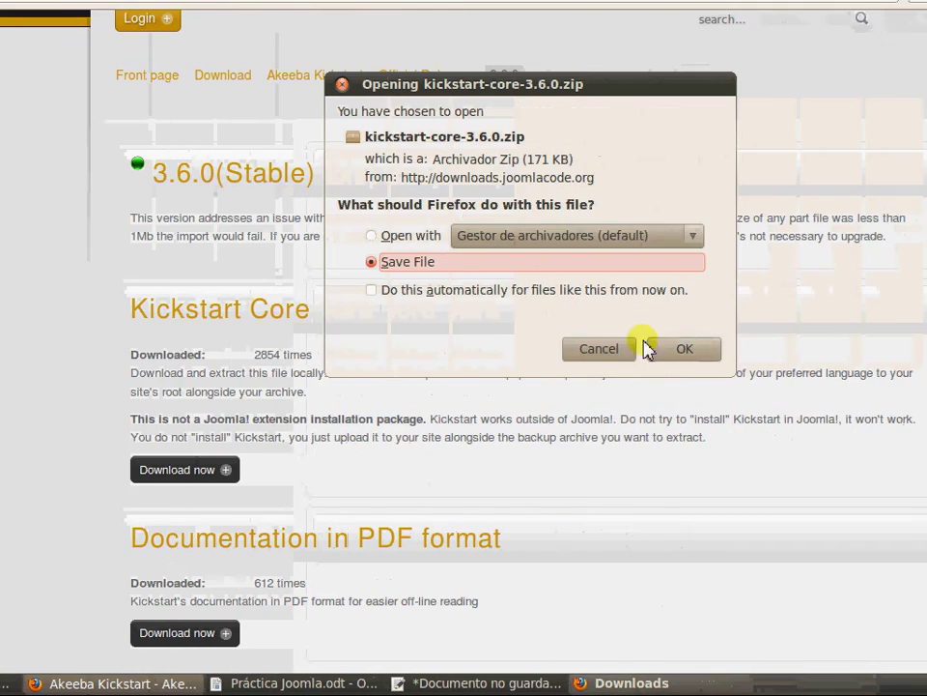
pyautogui.click(666, 349)
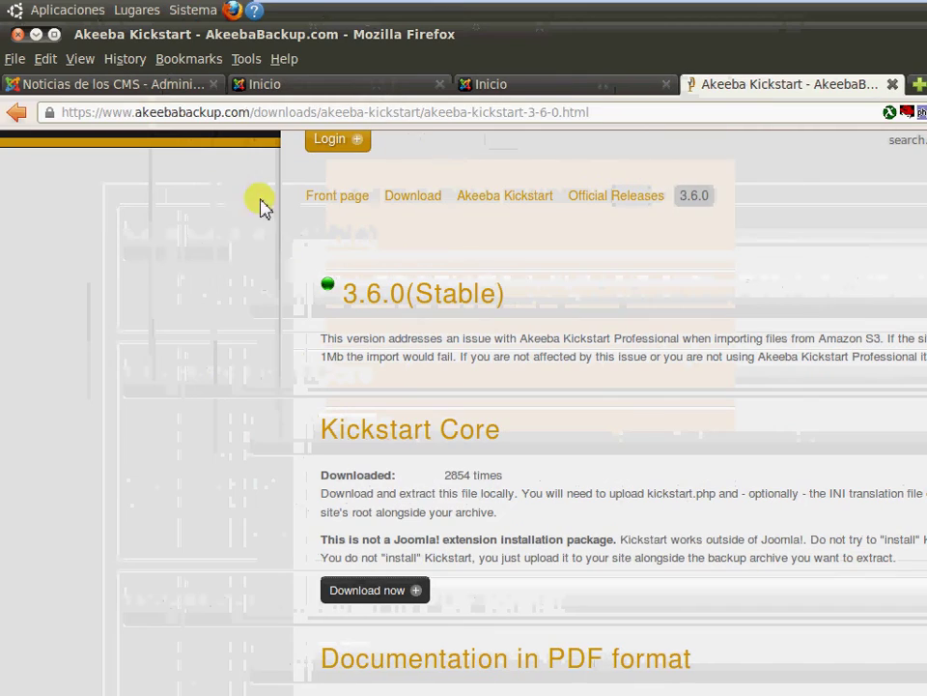
pyautogui.click(170, 93)
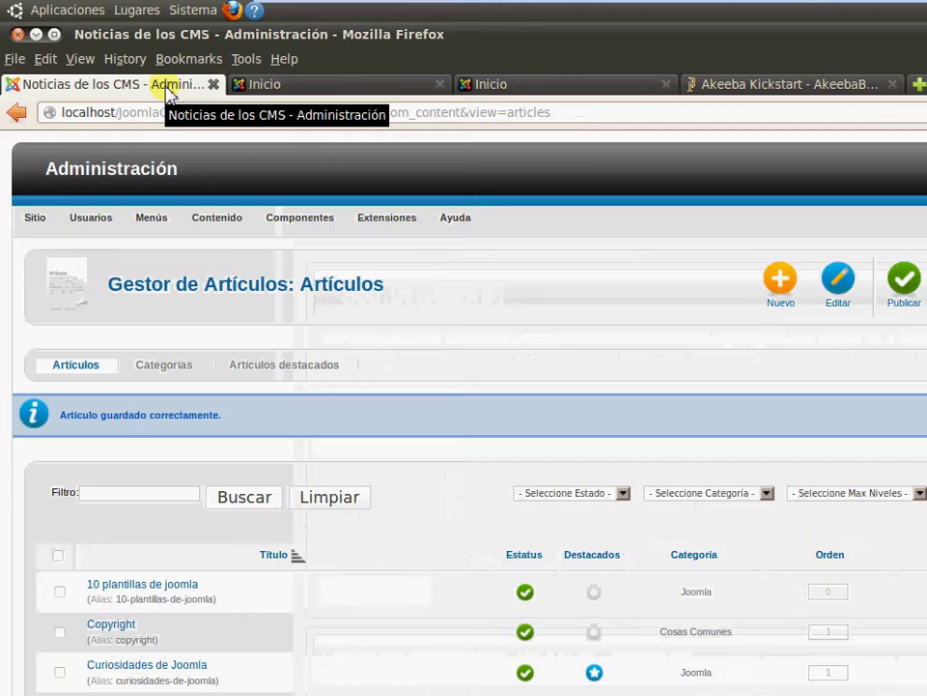
# Open the extension installer from the Extensiones menu
pyautogui.click(450, 218)
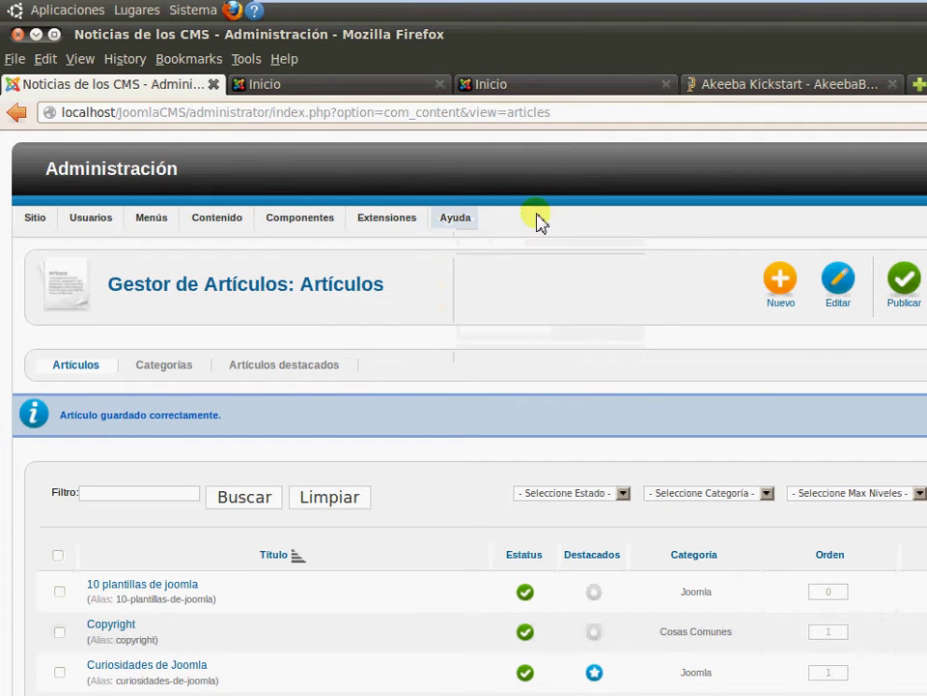
pyautogui.moveTo(401, 219)
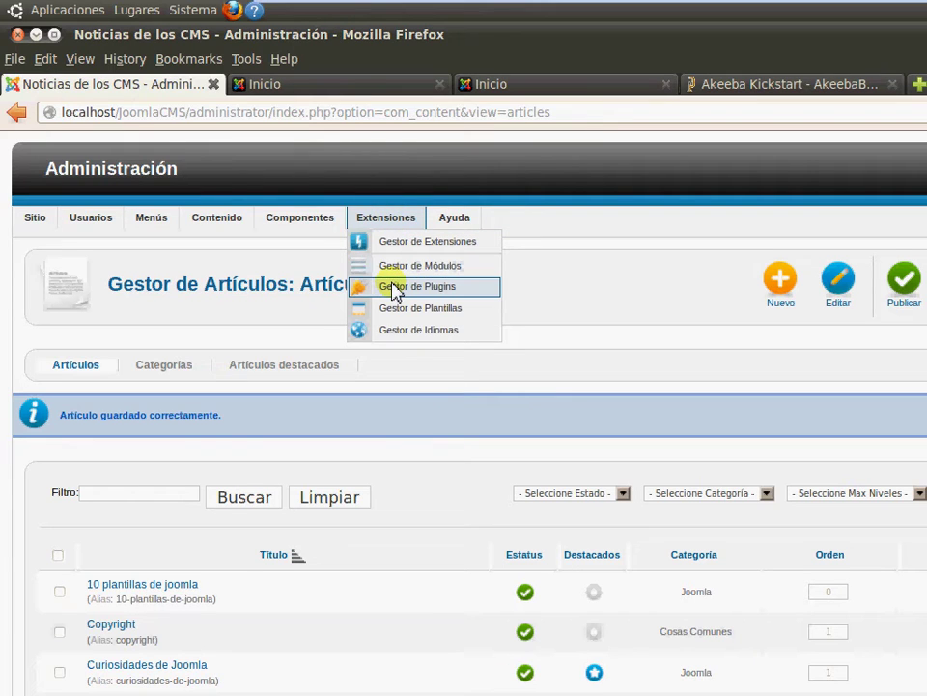
pyautogui.click(394, 288)
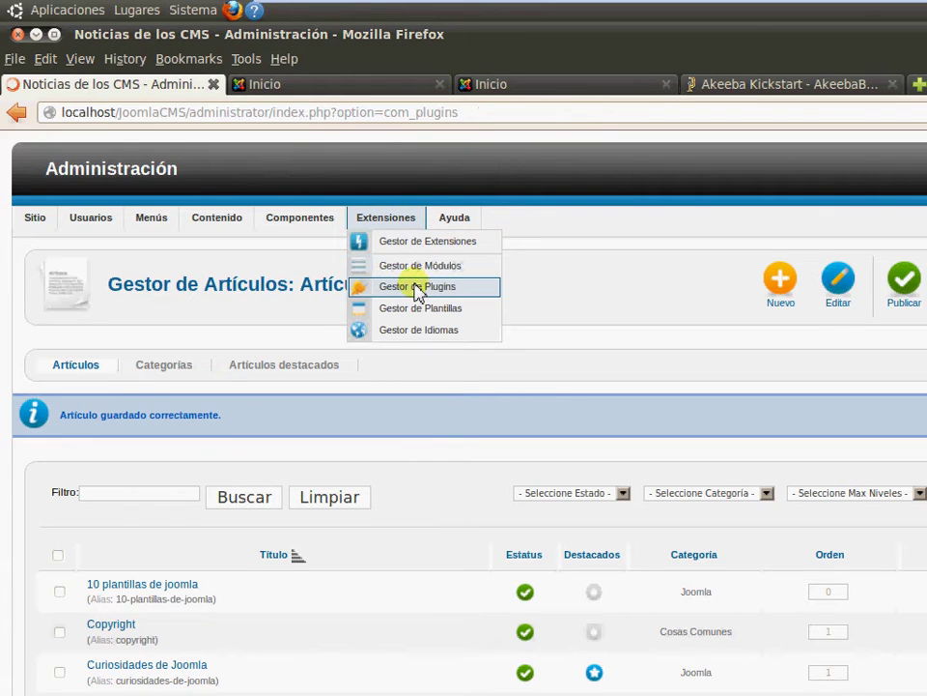
pyautogui.click(375, 228)
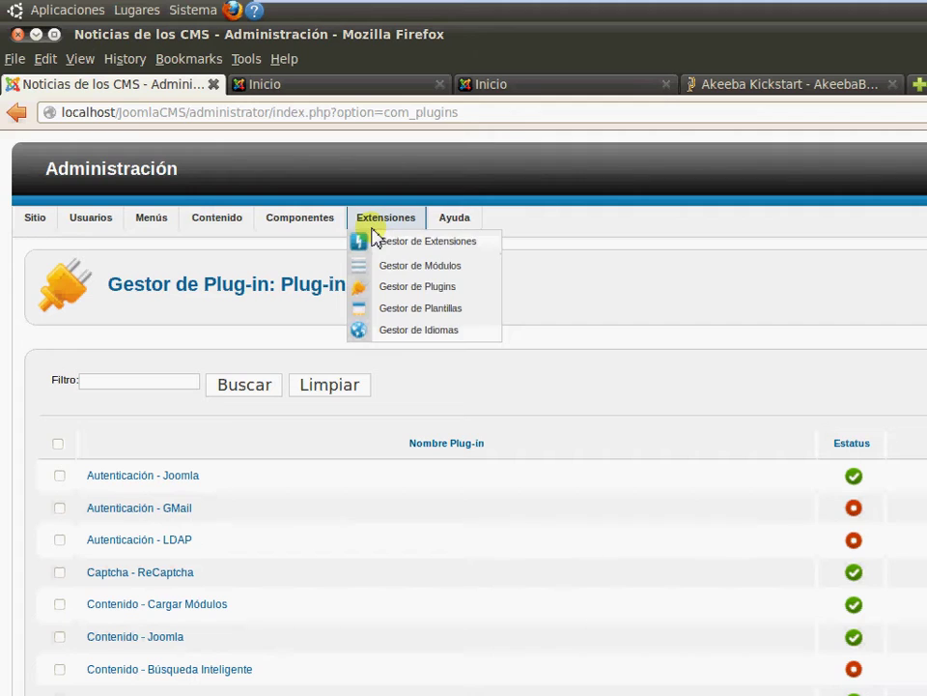
pyautogui.click(386, 243)
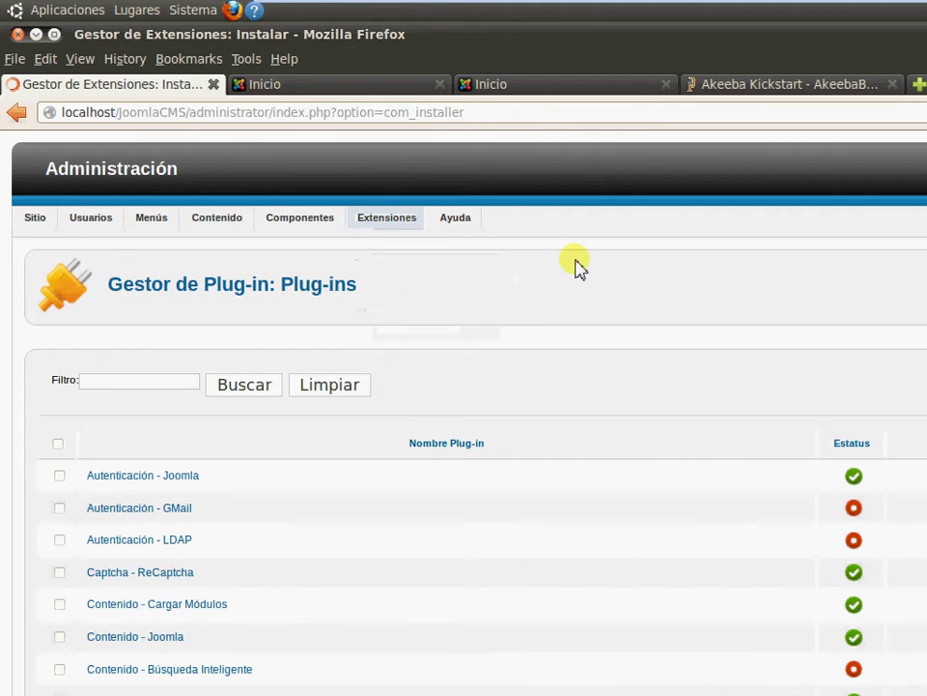
# Choose com_akeeba-3.6.8-core.zip and upload and install it
pyautogui.click(555, 462)
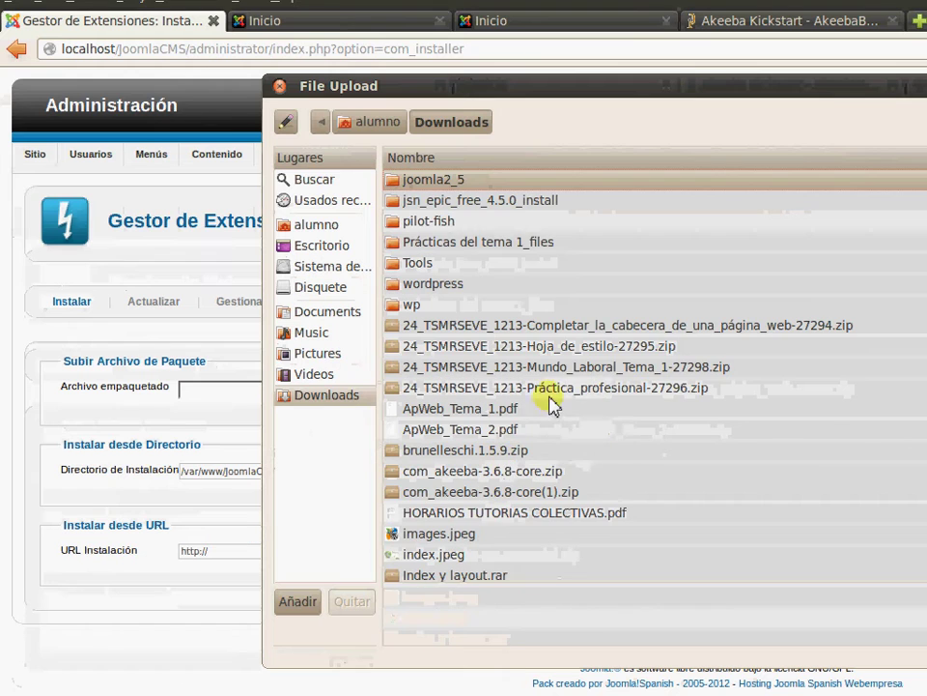
pyautogui.scroll(-2, 555, 405)
pyautogui.click(536, 366)
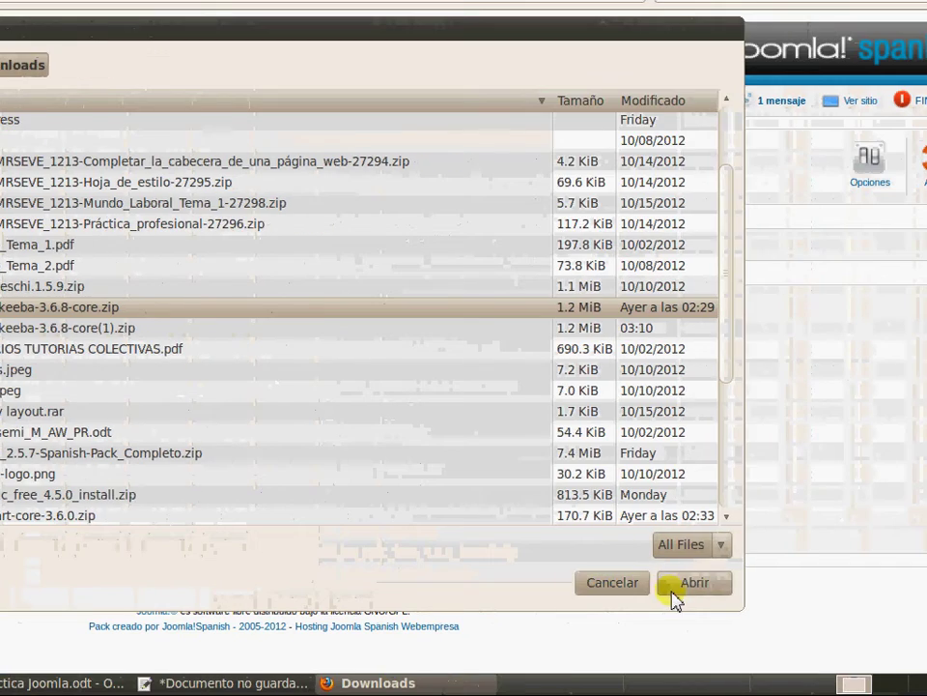
pyautogui.click(688, 584)
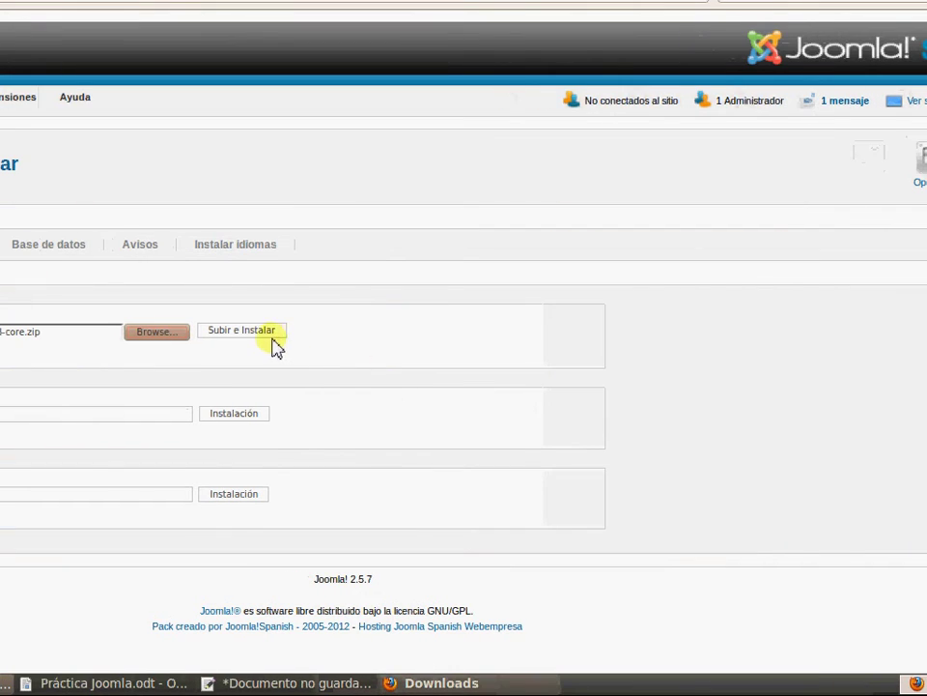
pyautogui.click(270, 344)
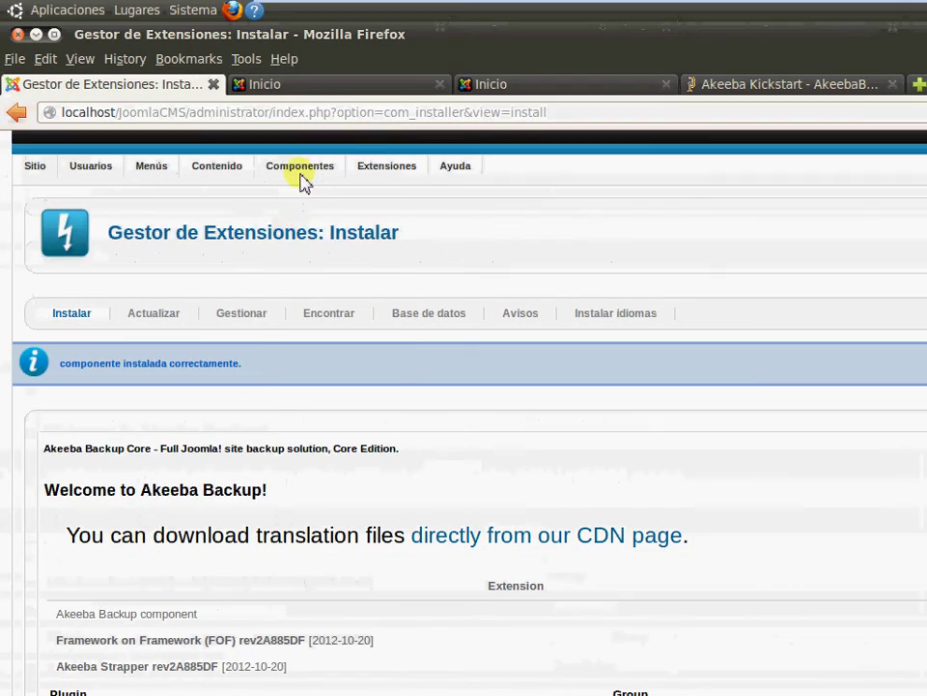
pyautogui.moveTo(302, 119)
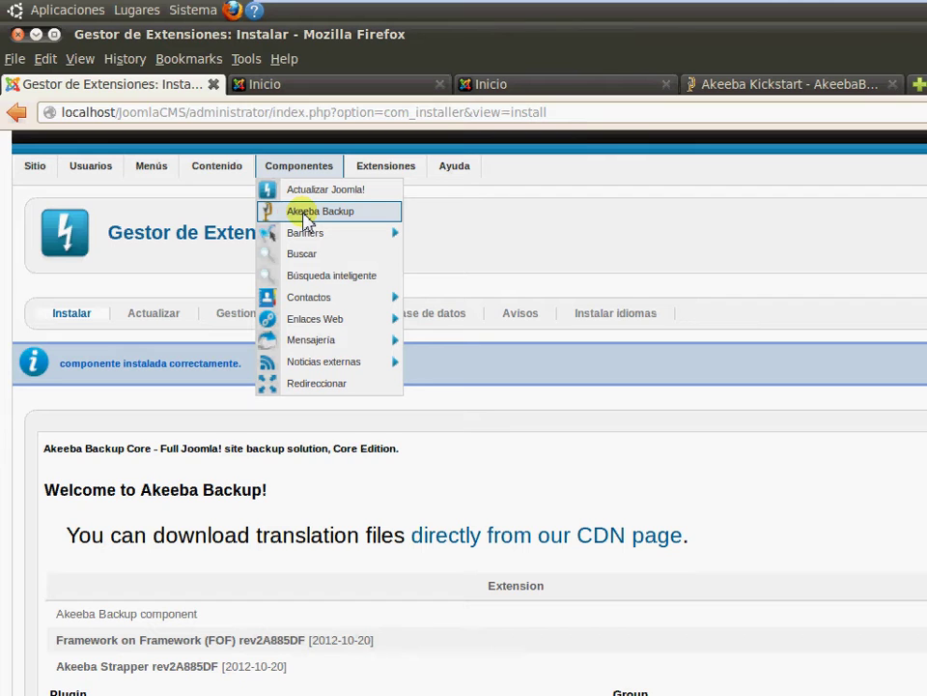
# Open Akeeba Backup and apply its post-installation preferences with the Configuration Wizard enabled
pyautogui.click(307, 212)
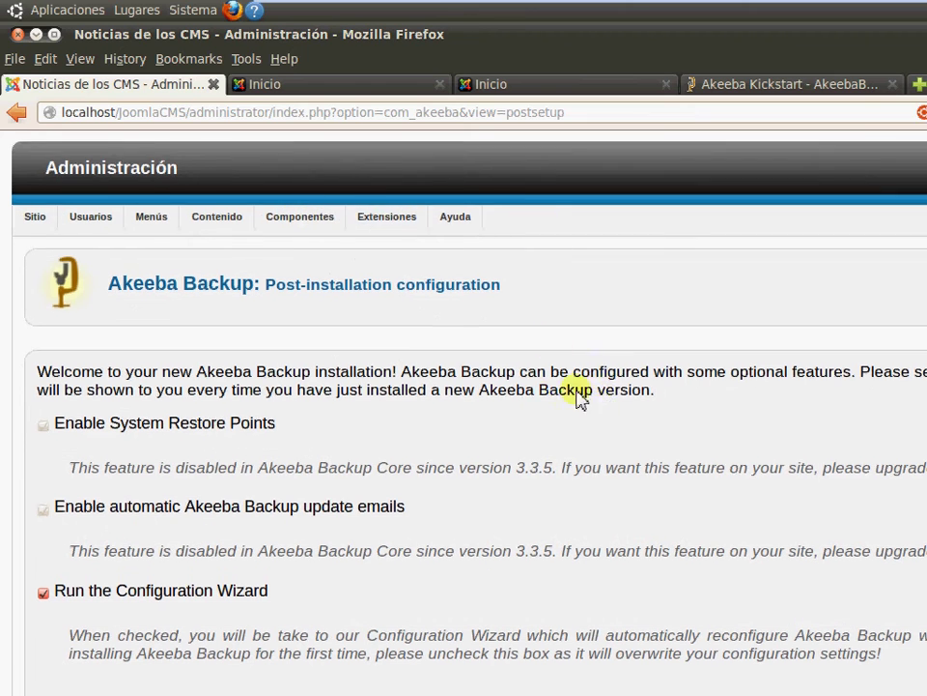
pyautogui.scroll(-2, 483, 416)
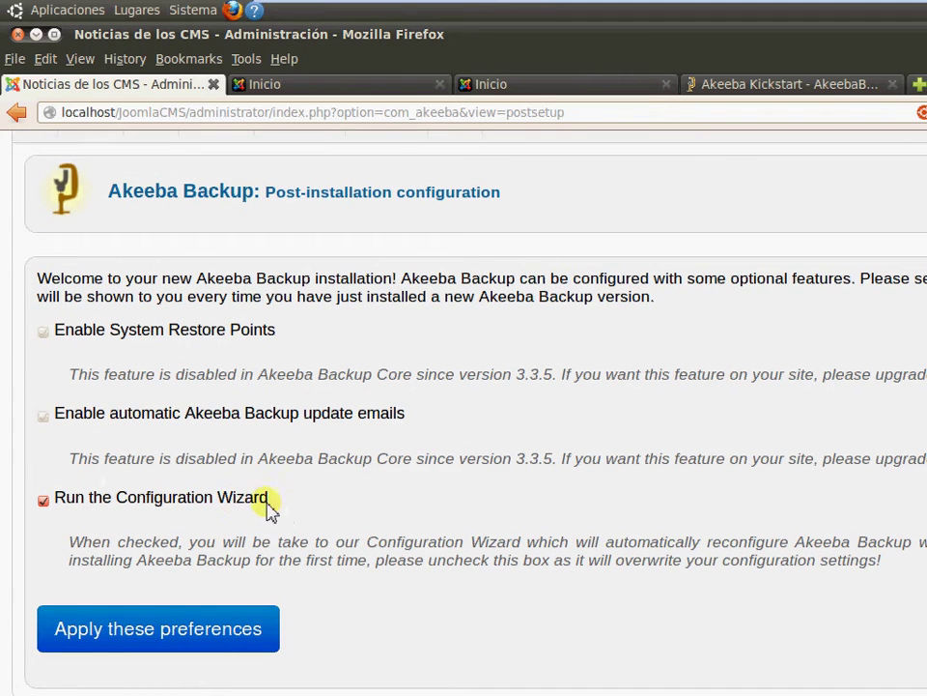
pyautogui.scroll(-3, 297, 491)
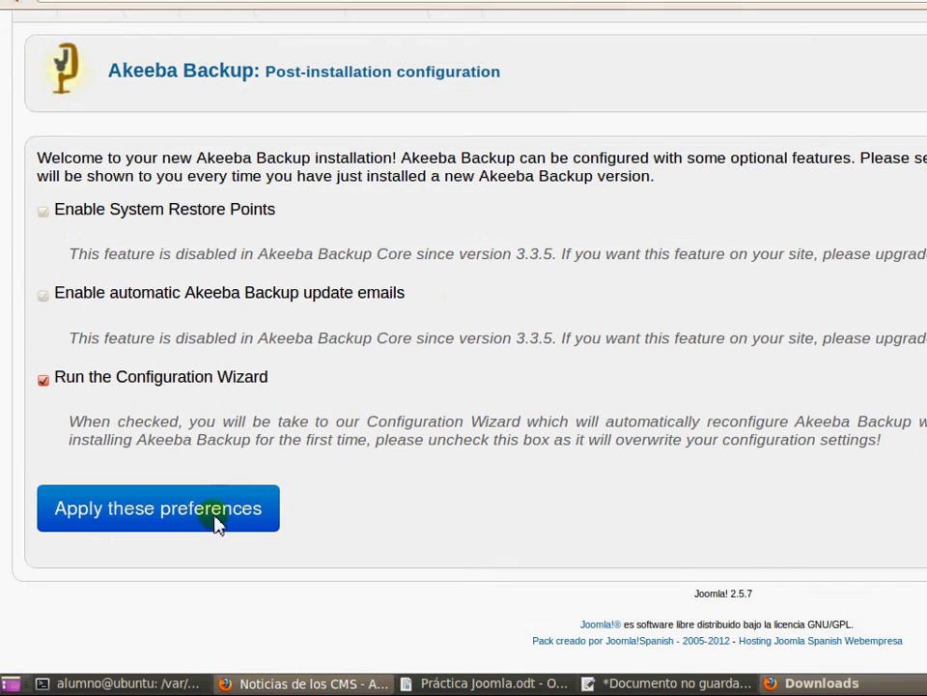
pyautogui.click(164, 510)
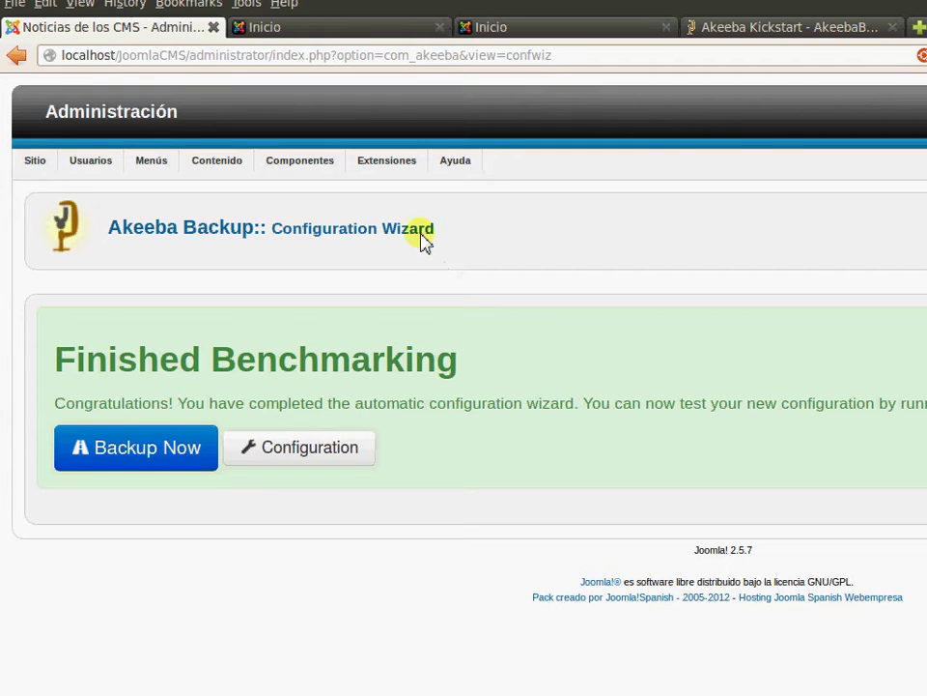
# Start a full site backup with the default profile, keeping the pre-filled short description
pyautogui.moveTo(422, 234); pyautogui.dragTo(382, 238)
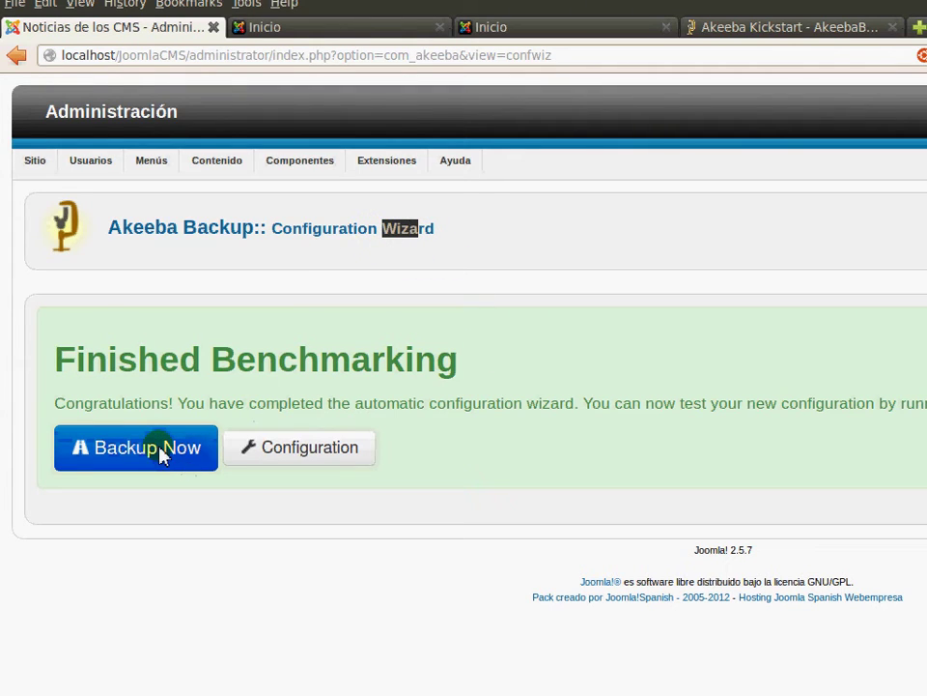
pyautogui.click(163, 454)
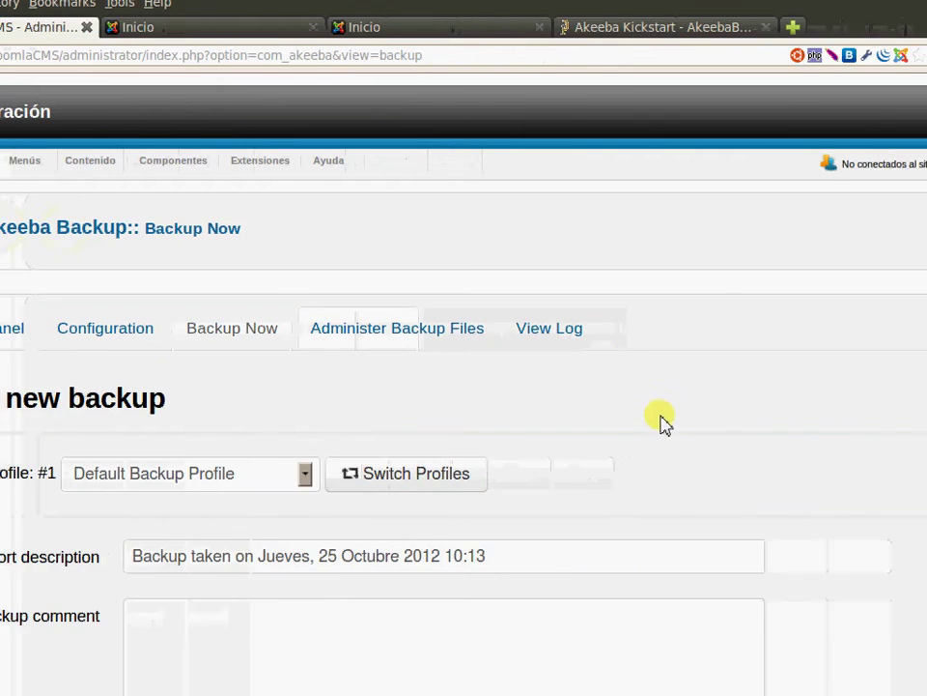
pyautogui.scroll(-2, 662, 422)
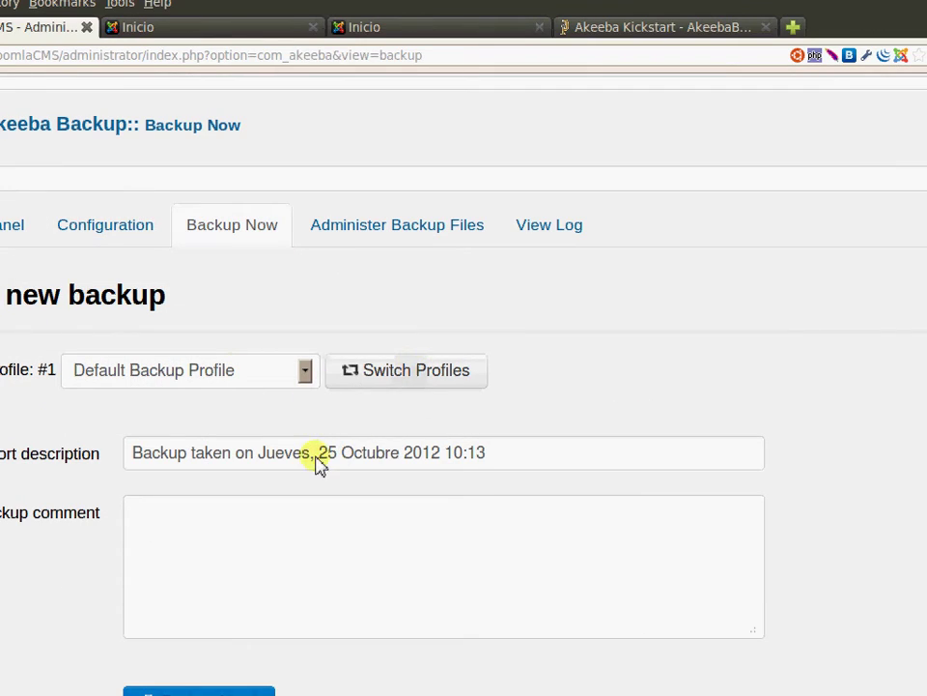
pyautogui.tripleClick(163, 453)
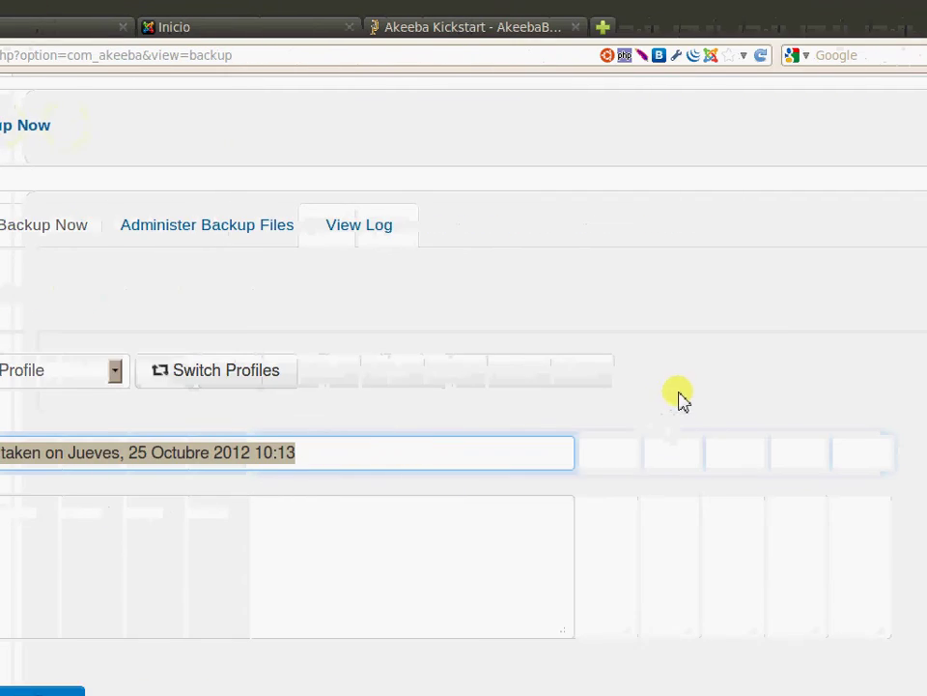
pyautogui.scroll(-2, 367, 527)
pyautogui.click(387, 522)
pyautogui.scroll(4, 591, 466)
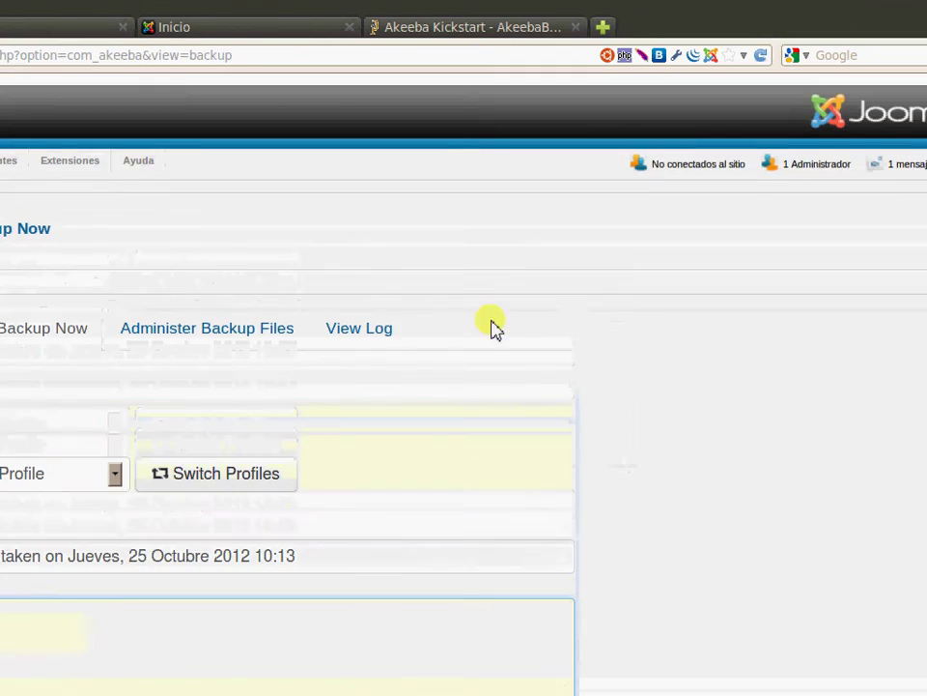
pyautogui.scroll(-1, 425, 449)
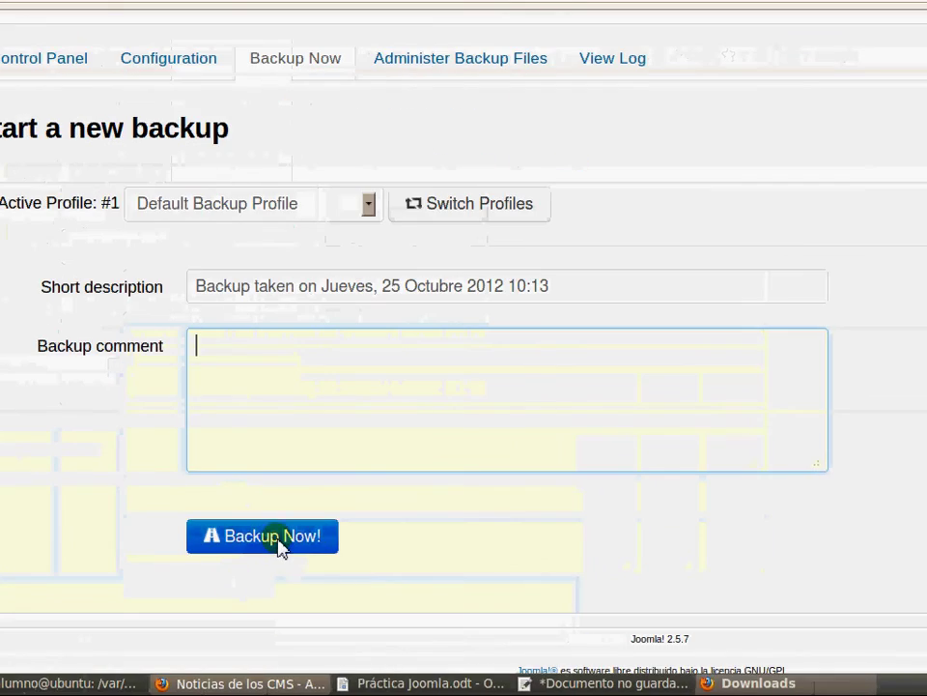
pyautogui.click(279, 541)
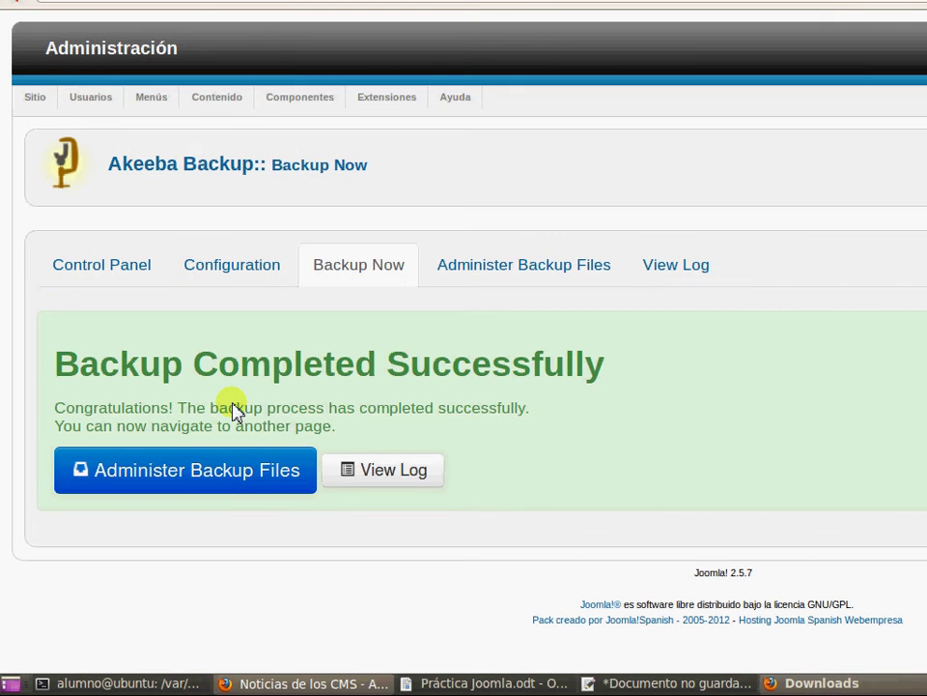
# Save backup Part 00, site-localhost-20121025-101328.jpa, from Administer Backup Files and view it in Firefox's downloads
pyautogui.click(231, 473)
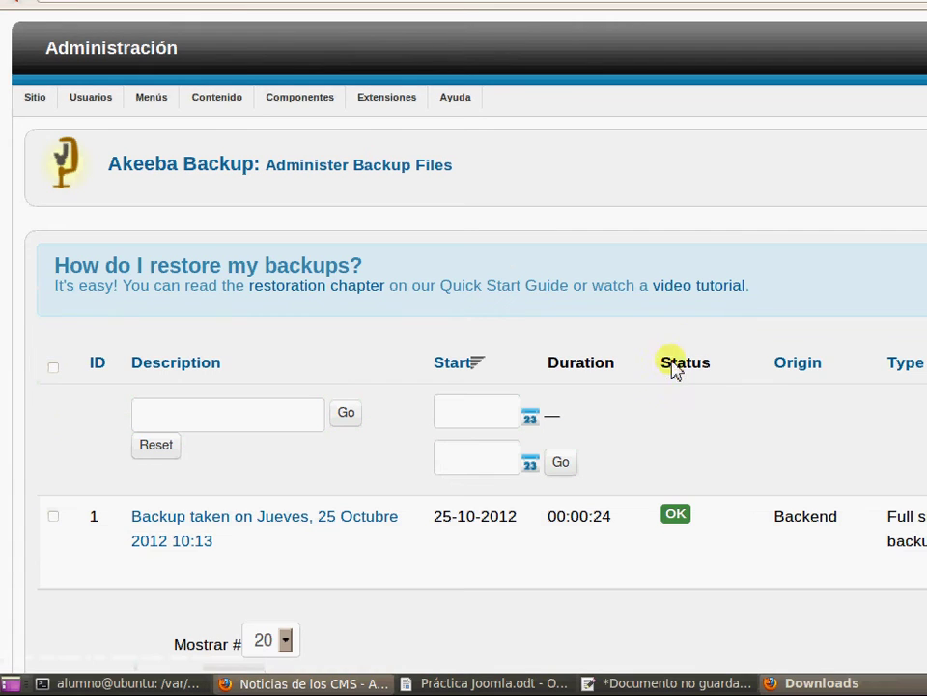
pyautogui.scroll(-3, 683, 264)
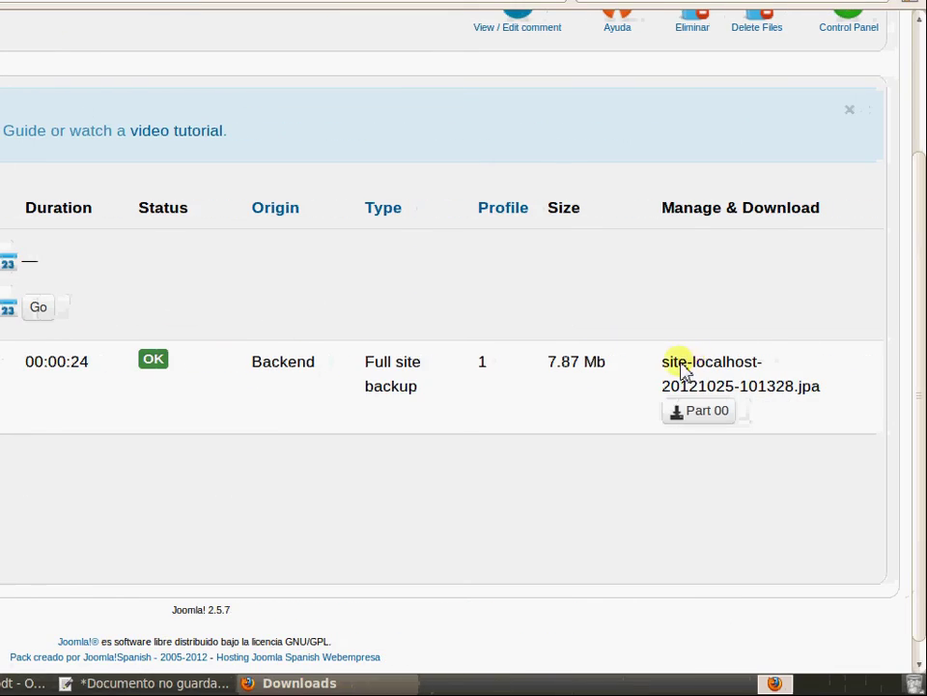
pyautogui.click(700, 418)
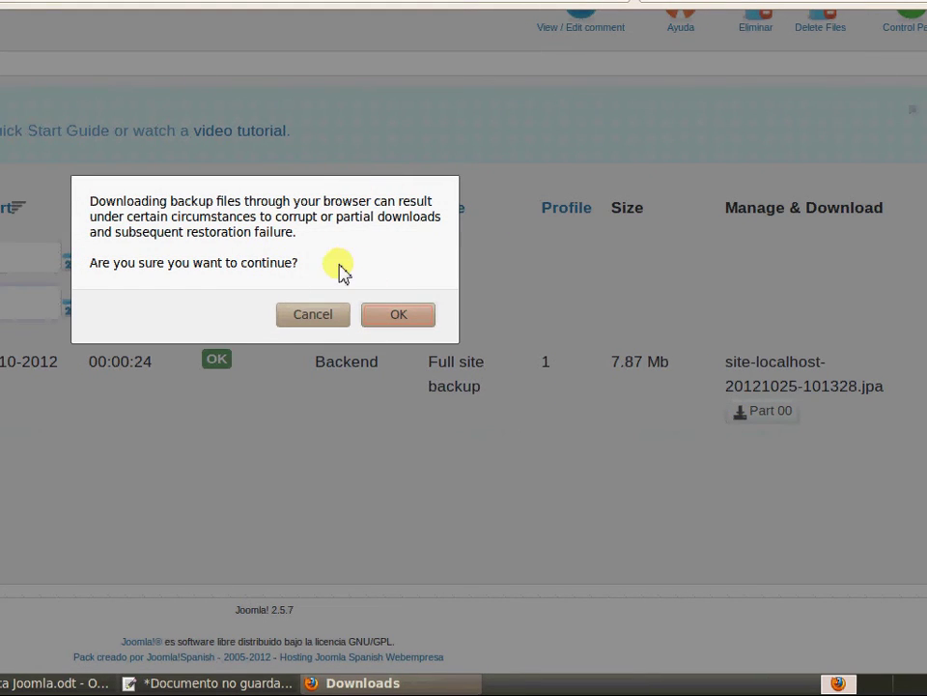
pyautogui.moveTo(198, 203); pyautogui.dragTo(247, 224)
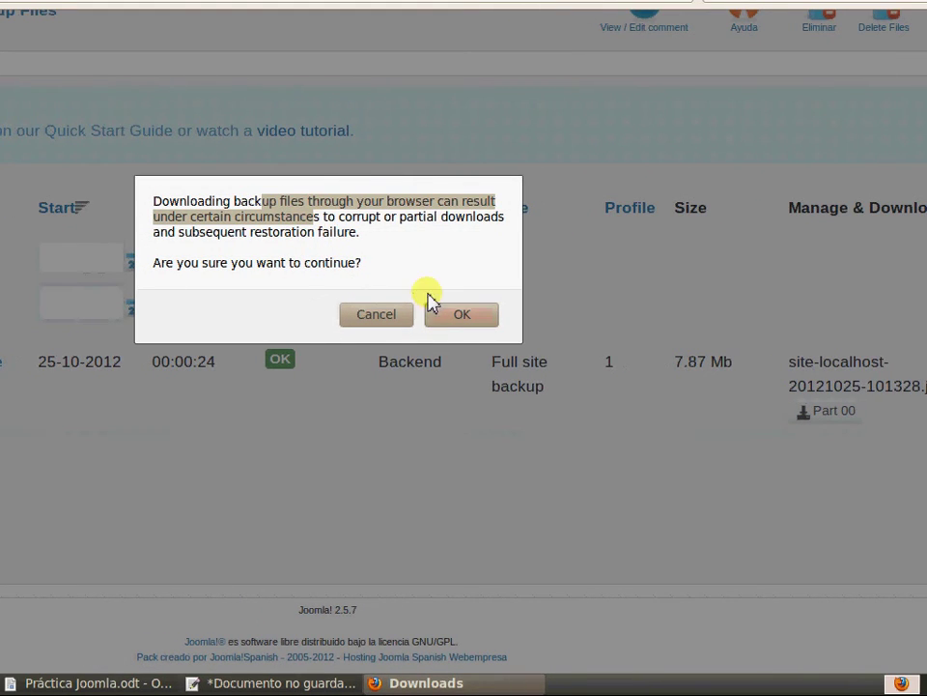
pyautogui.click(462, 317)
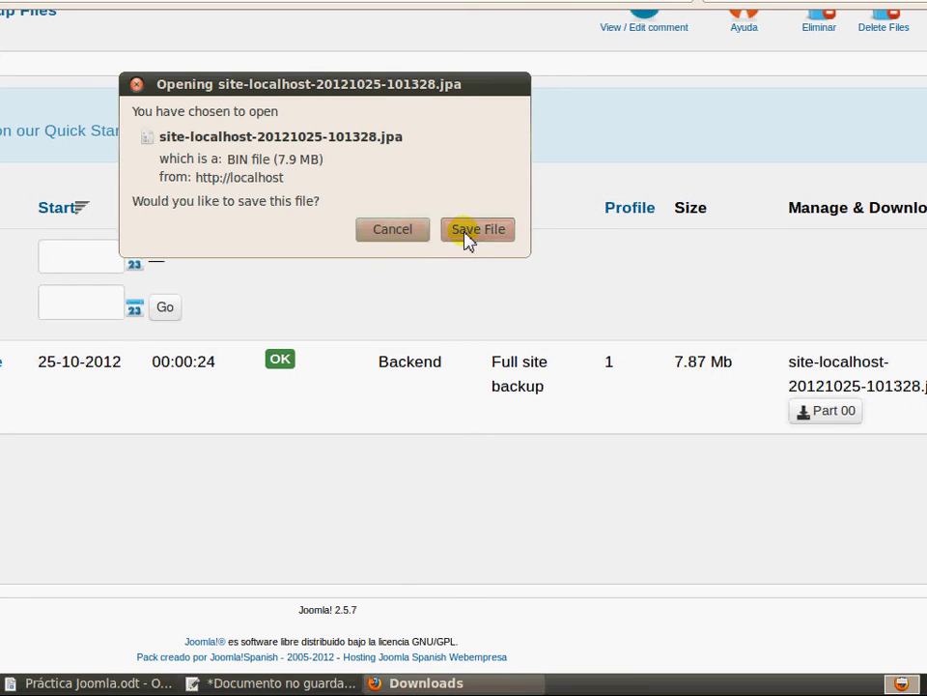
pyautogui.click(466, 233)
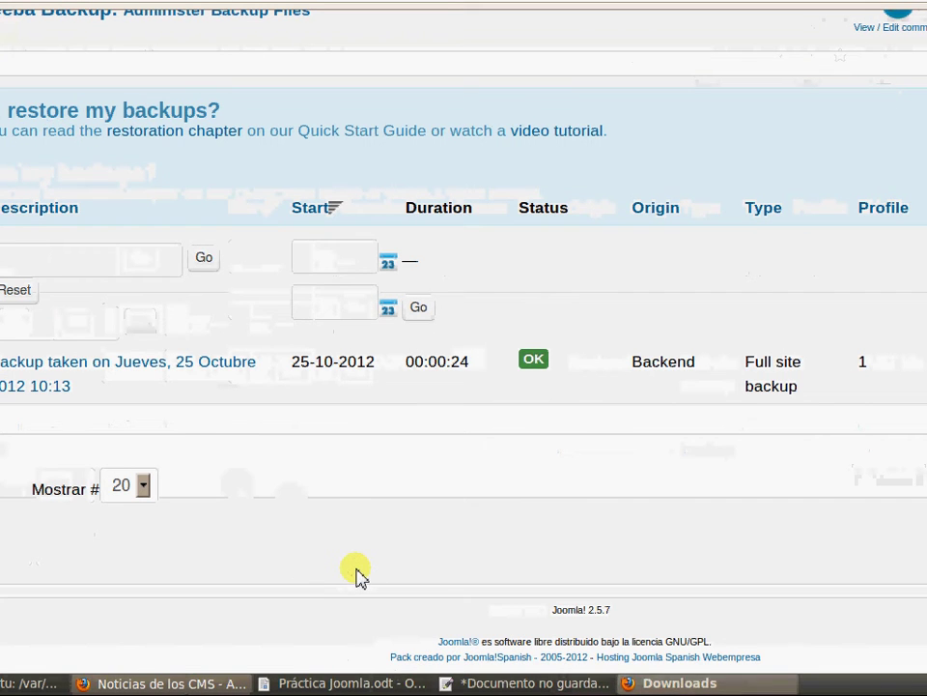
pyautogui.click(670, 686)
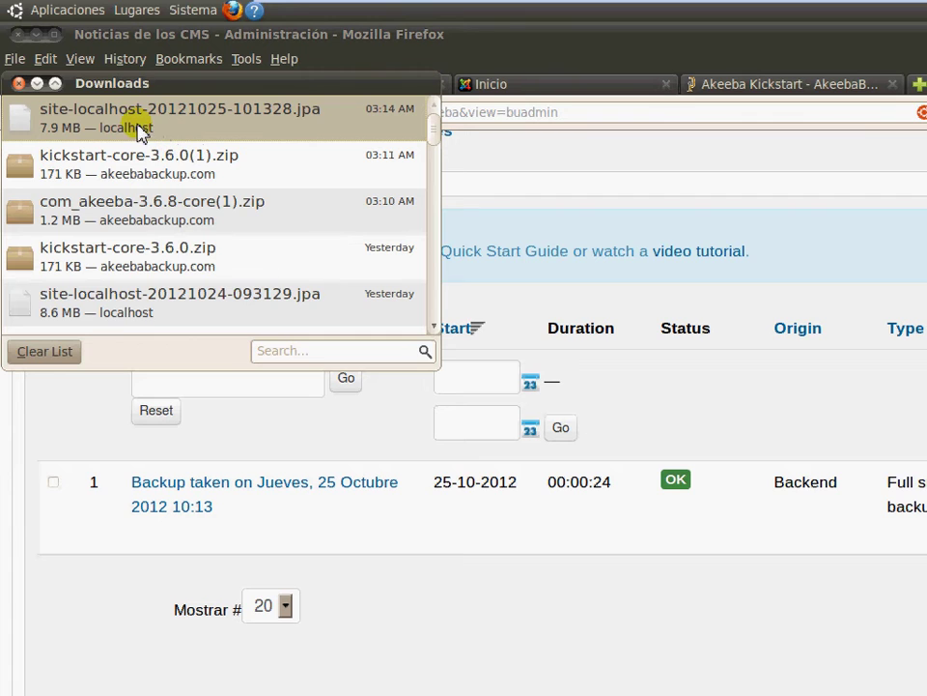
# Run sudo mkdir alumno01 in /var/www and enter the administrator password
pyautogui.click(111, 172)
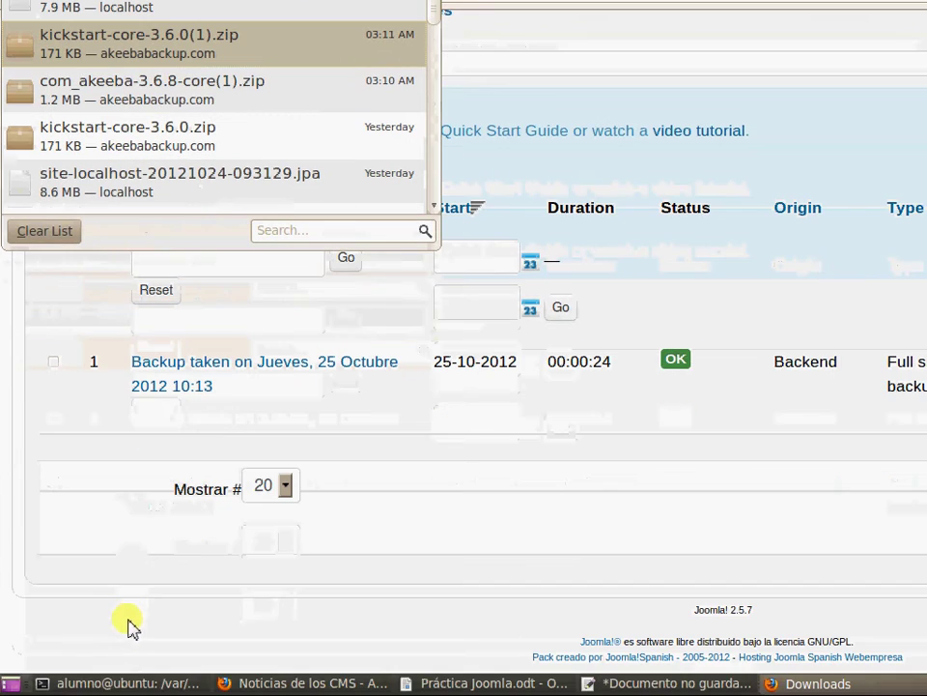
pyautogui.click(170, 681)
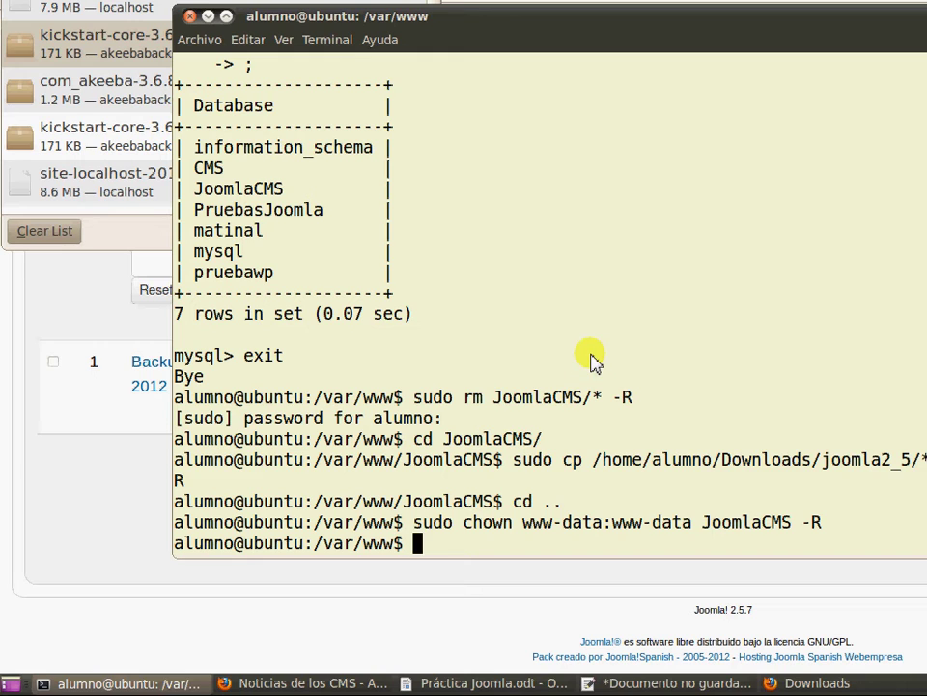
pyautogui.press('Return')
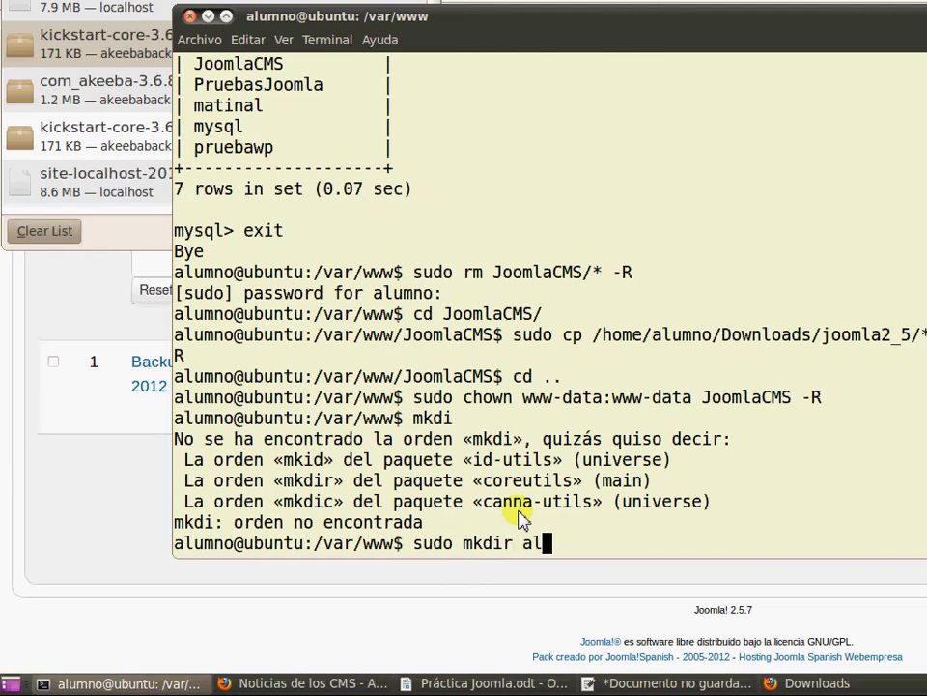
pyautogui.press('Return')
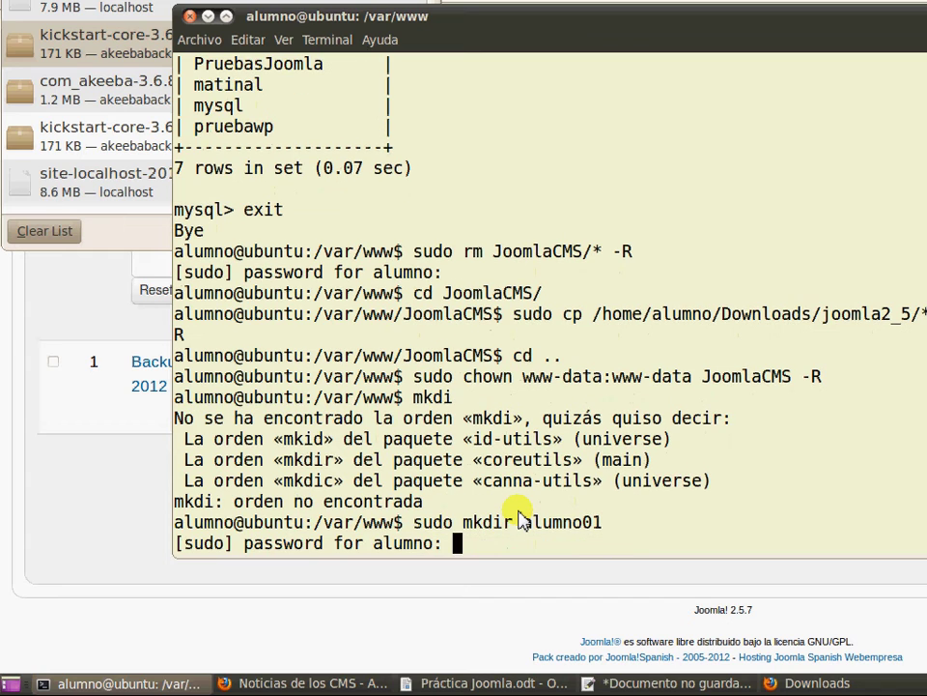
pyautogui.press('Return')
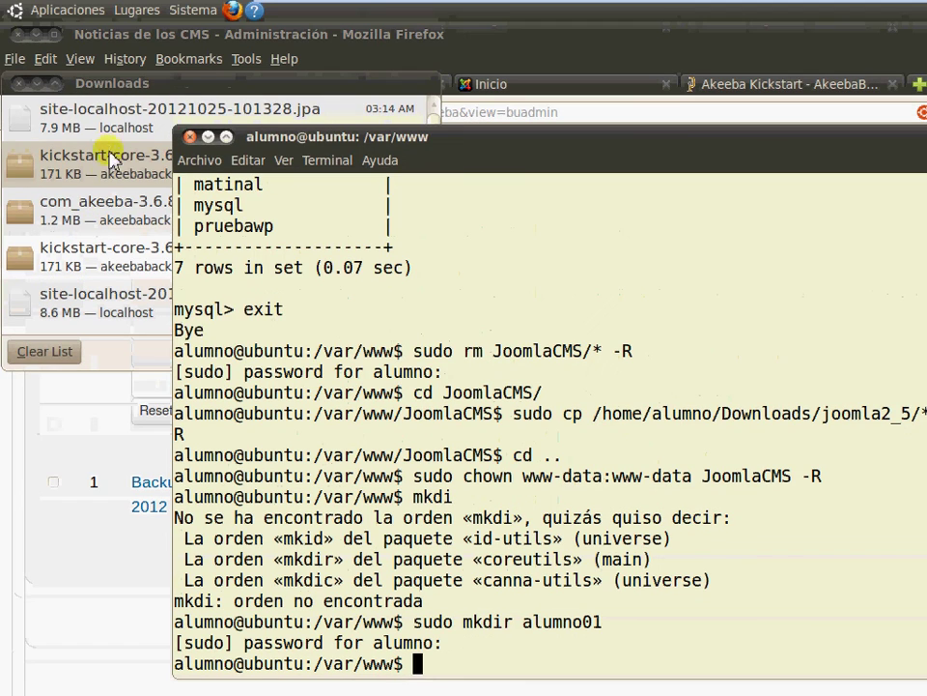
# Check the kickstart-core-3.6.0(1).zip download, then return to the backup list in Firefox
pyautogui.click(118, 14)
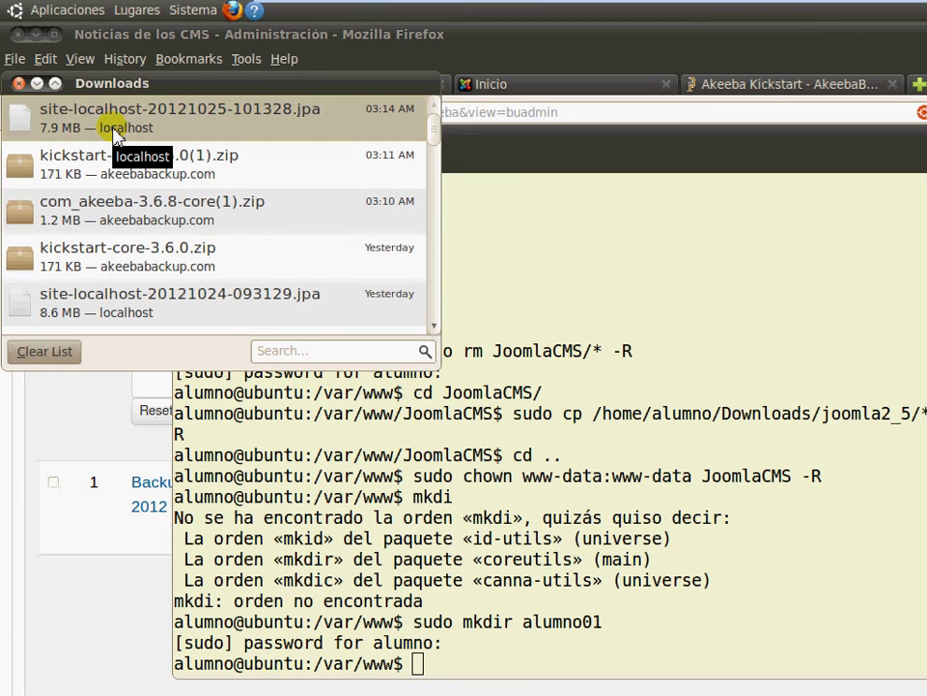
pyautogui.click(135, 162)
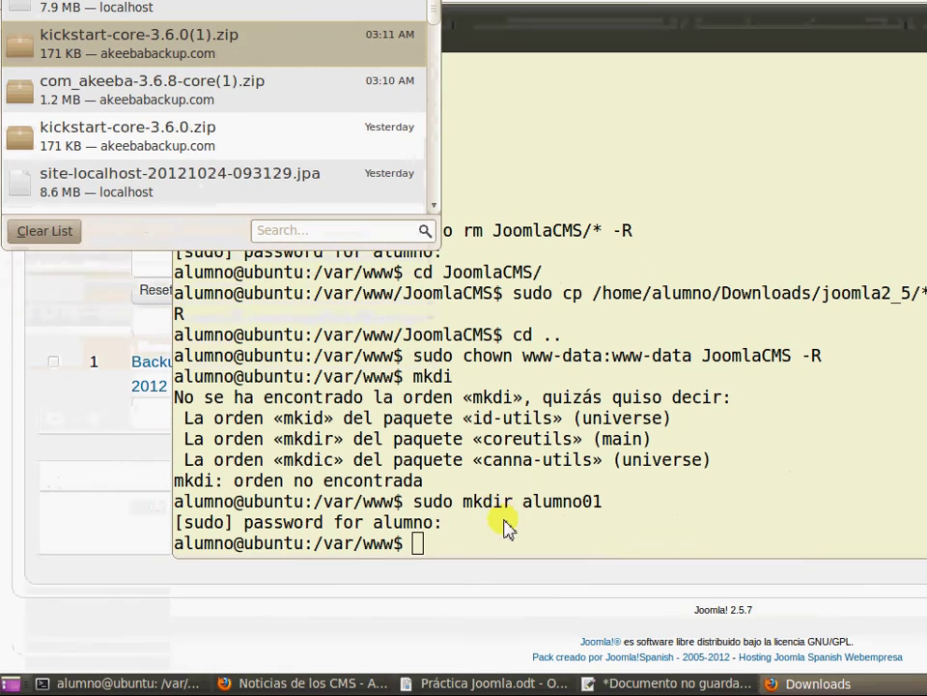
pyautogui.click(503, 648)
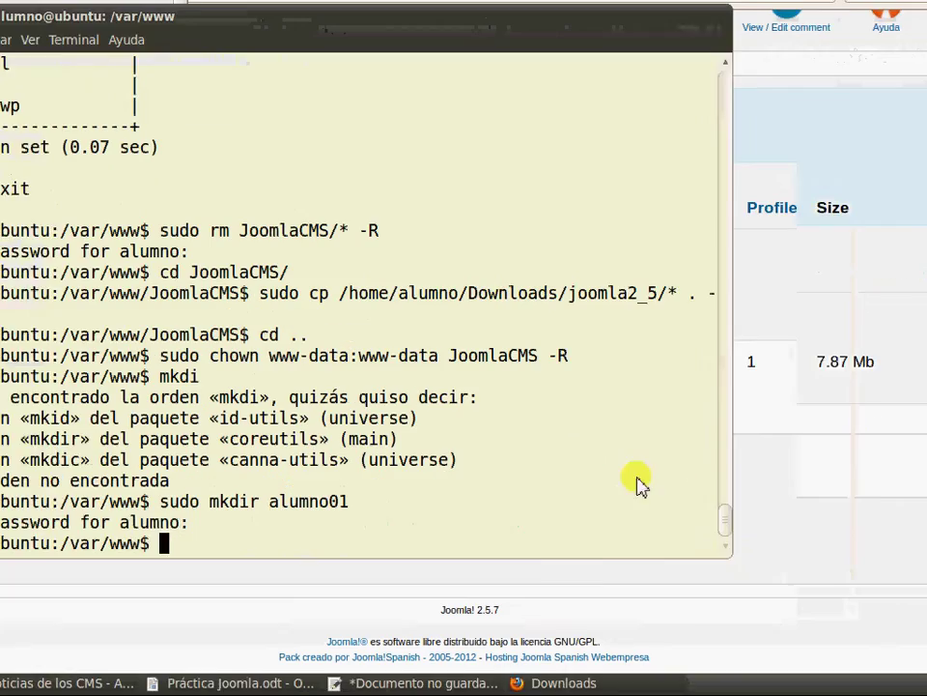
pyautogui.click(674, 557)
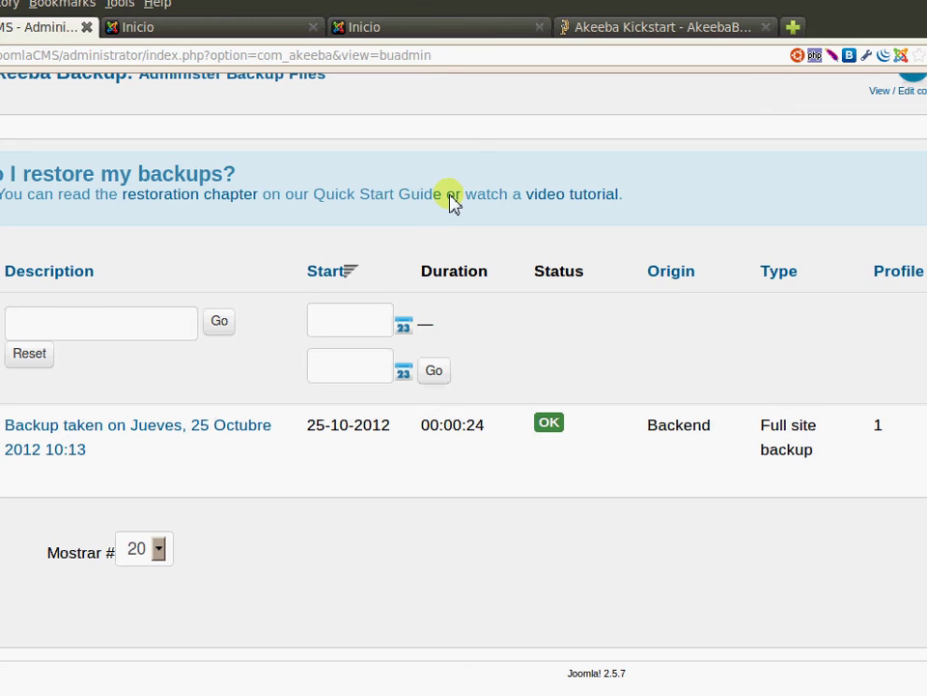
# Preview the site with the Atomic template from Gestor de Plantillas' Plantillas list
pyautogui.scroll(3, 439, 206)
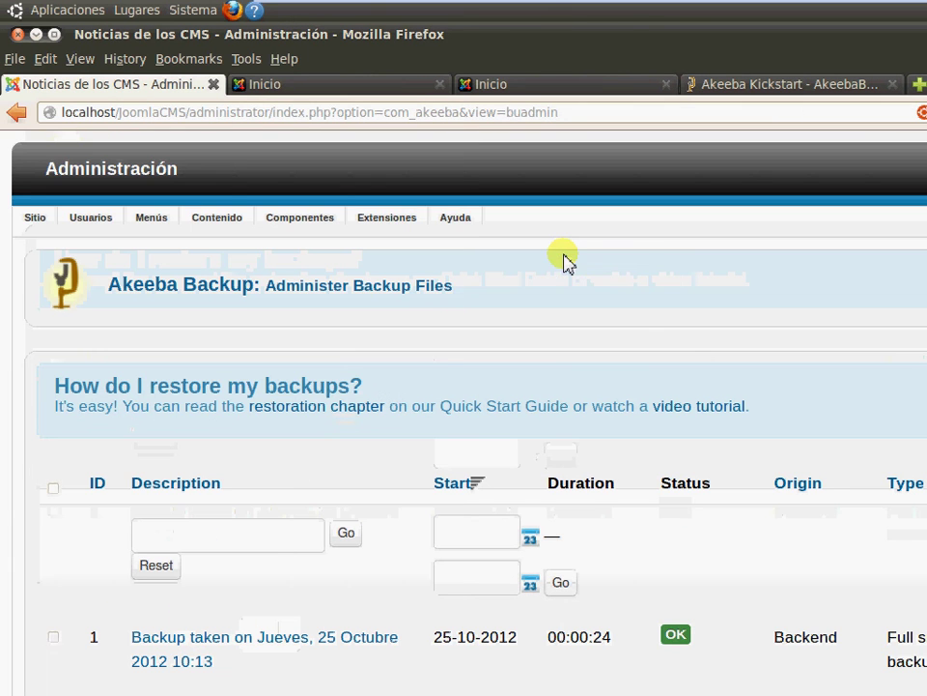
pyautogui.moveTo(409, 223)
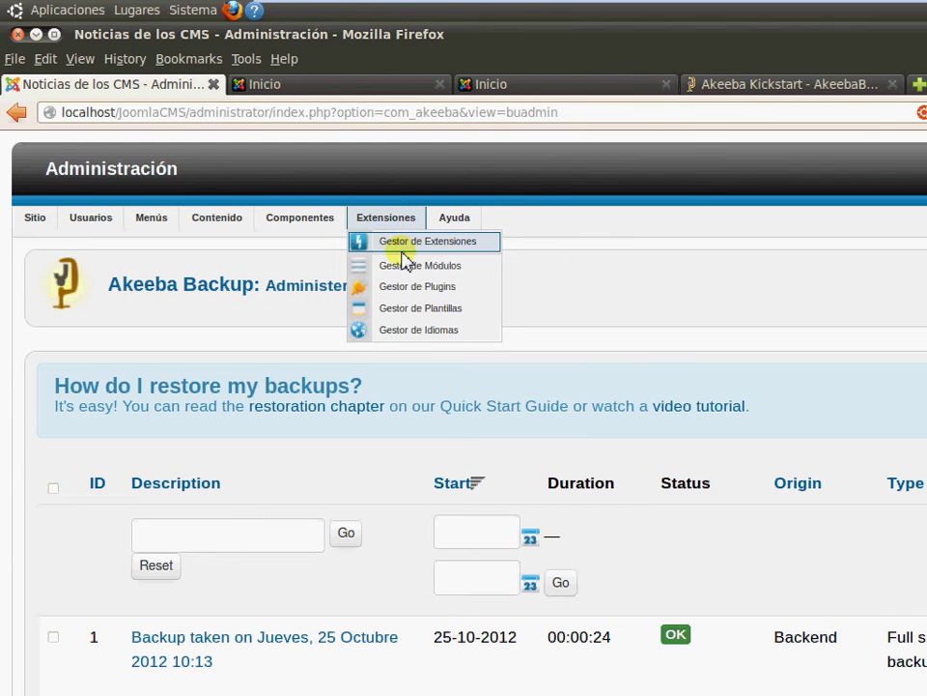
pyautogui.click(403, 309)
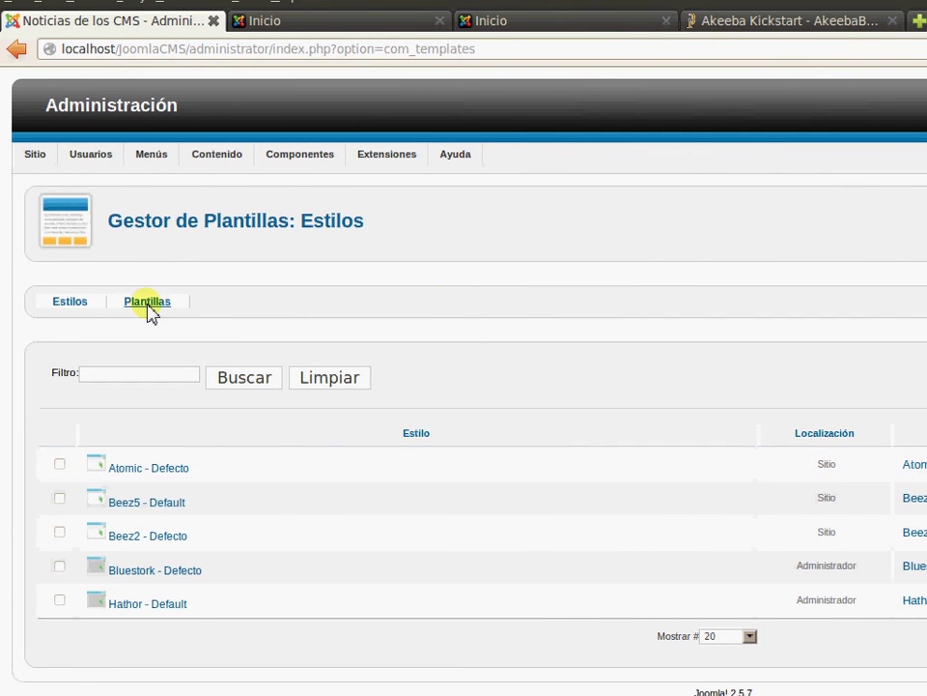
pyautogui.click(149, 304)
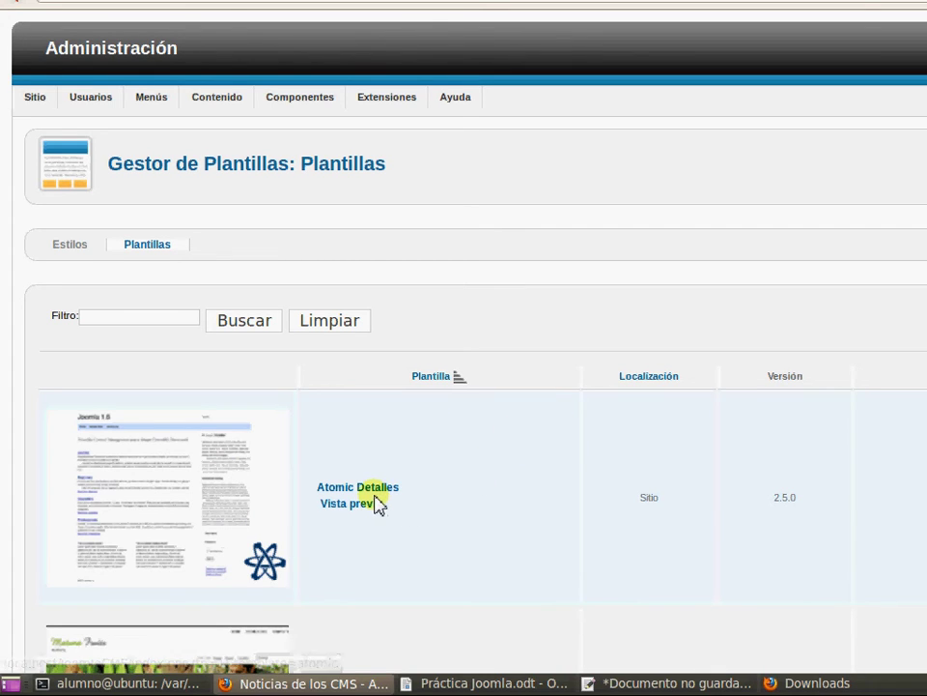
pyautogui.click(371, 507)
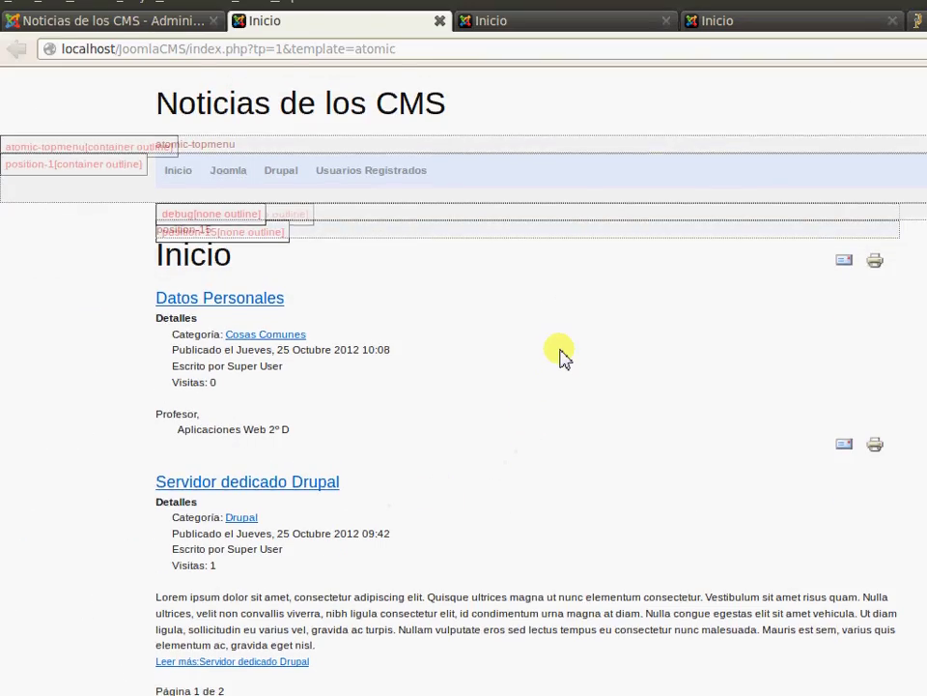
pyautogui.scroll(-5, 563, 358)
pyautogui.scroll(-5, 563, 356)
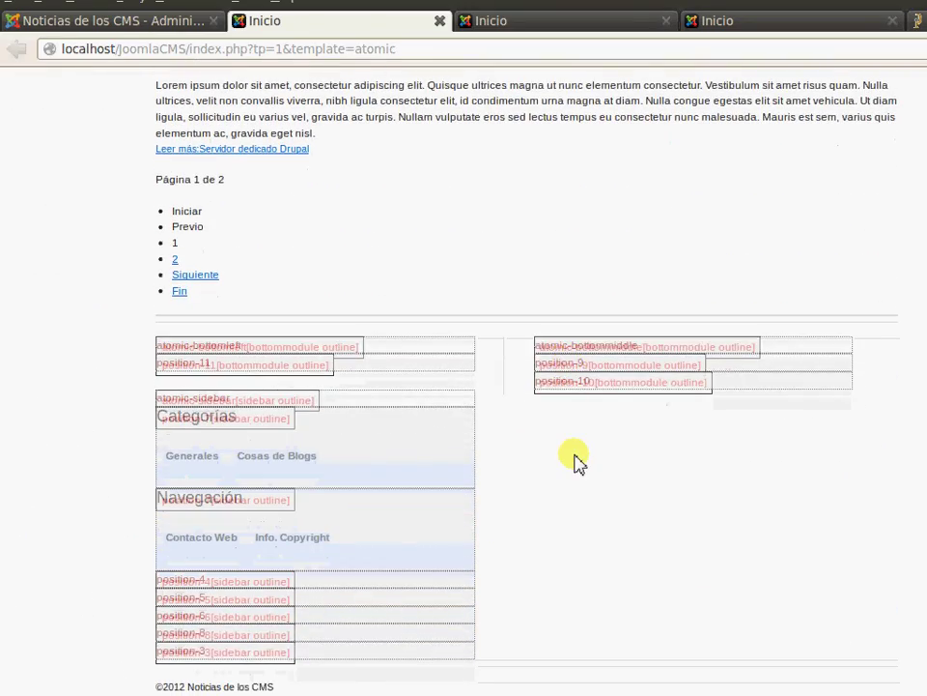
pyautogui.scroll(2, 577, 460)
pyautogui.scroll(8, 579, 450)
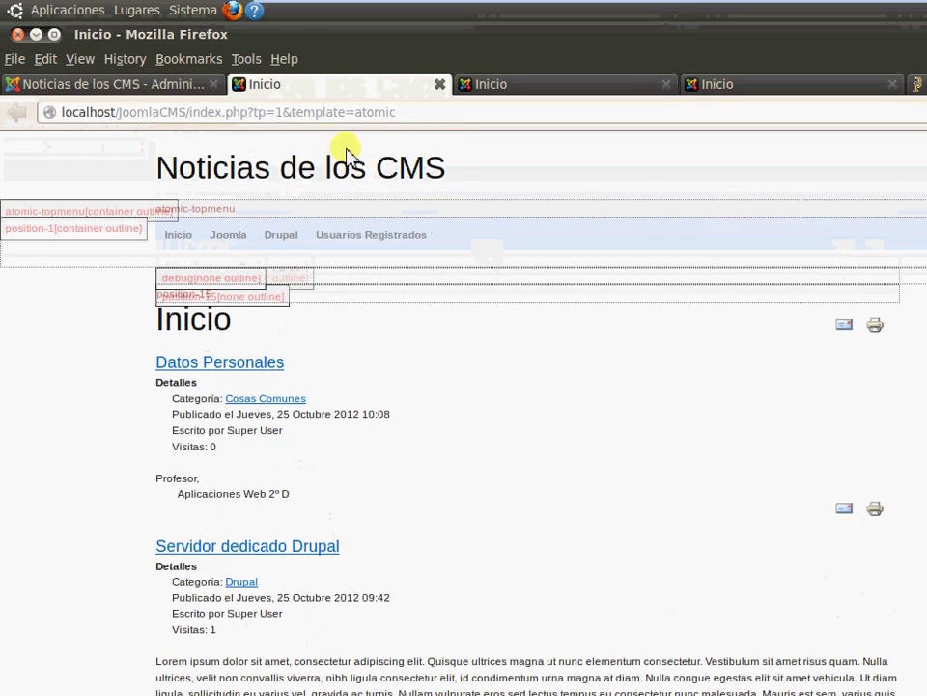
# View Atomic's enlarged thumbnail, then set Atomic as the default style in Estilos
pyautogui.click(147, 85)
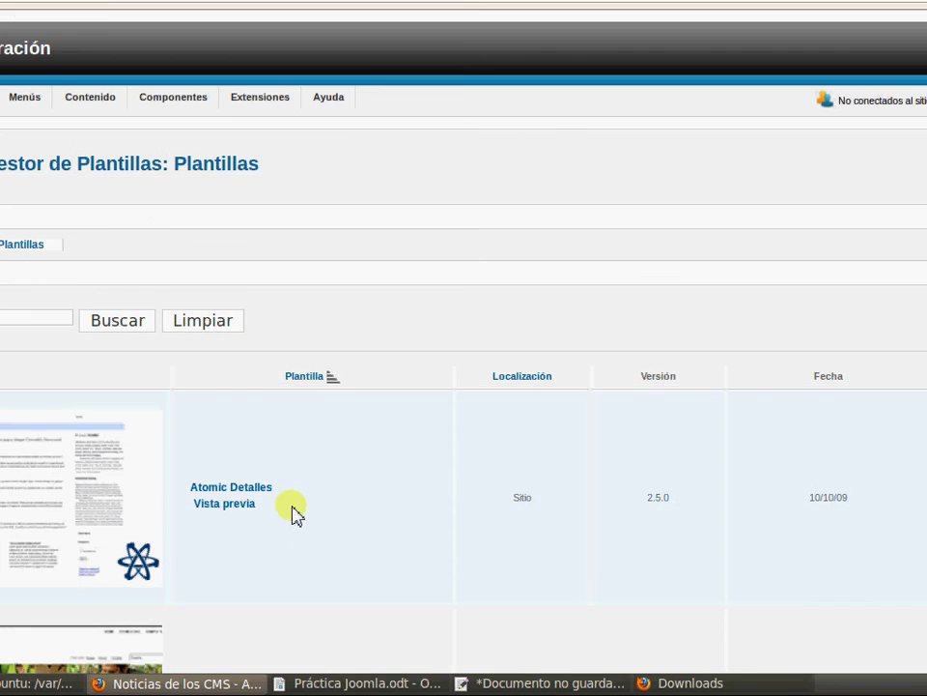
pyautogui.click(87, 482)
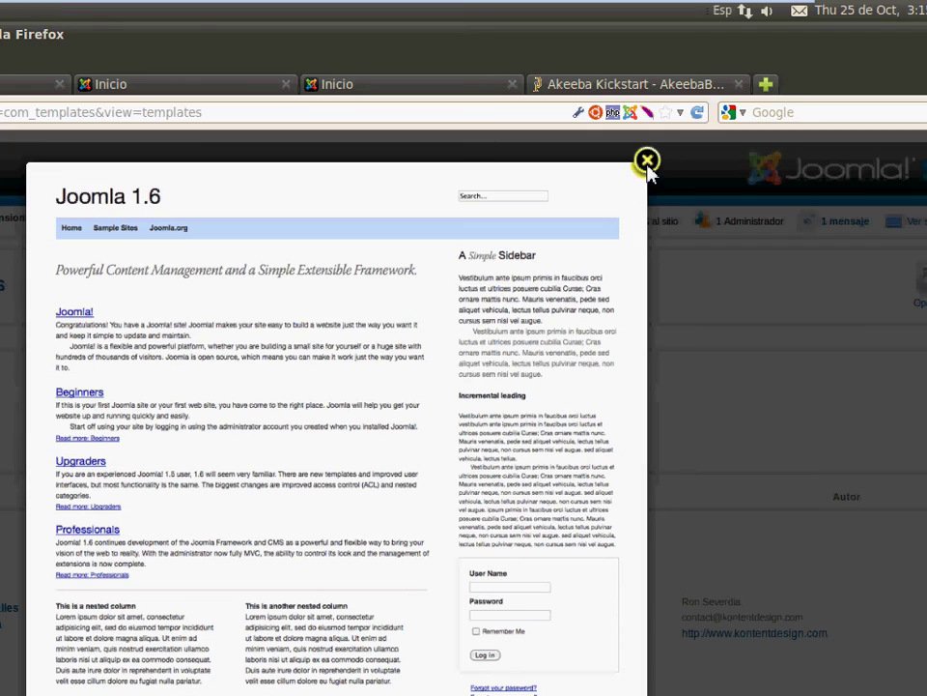
pyautogui.click(648, 162)
pyautogui.click(60, 365)
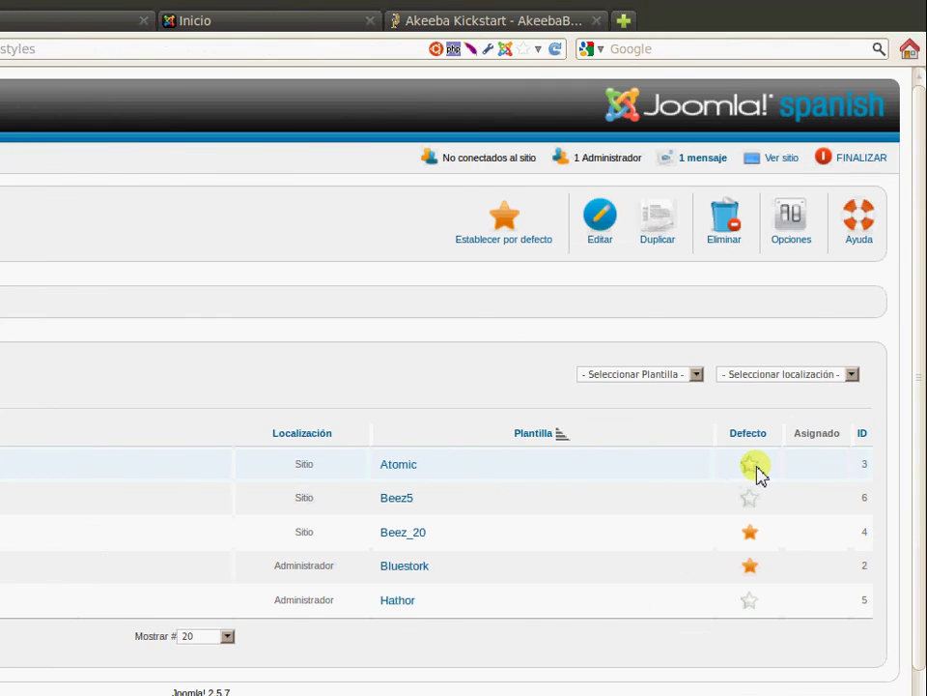
pyautogui.click(739, 468)
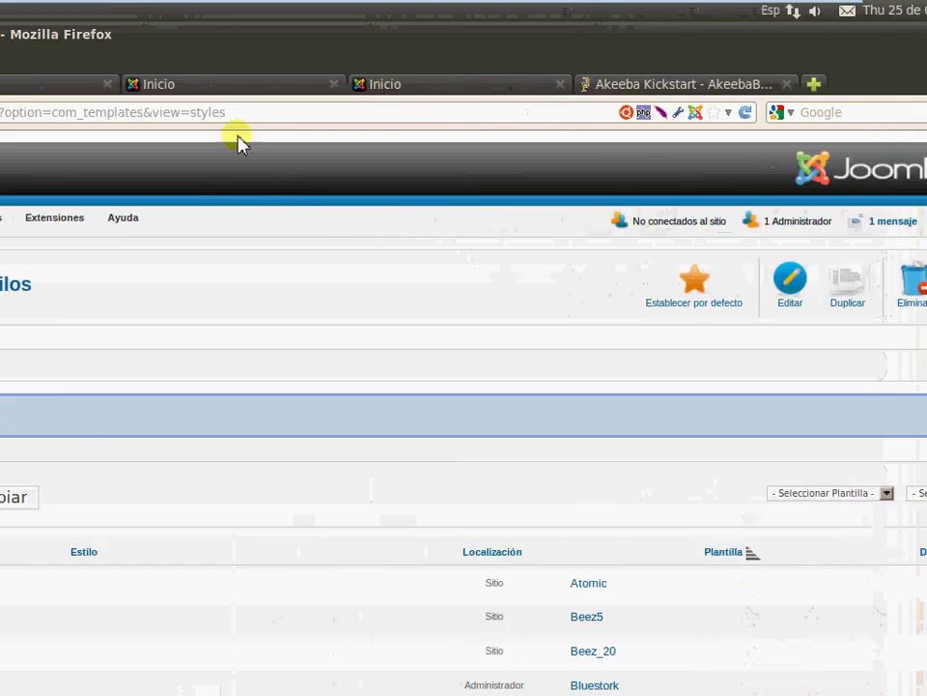
# Switch to the front-end tabs and scroll through the home page in Atomic's layout
pyautogui.click(290, 87)
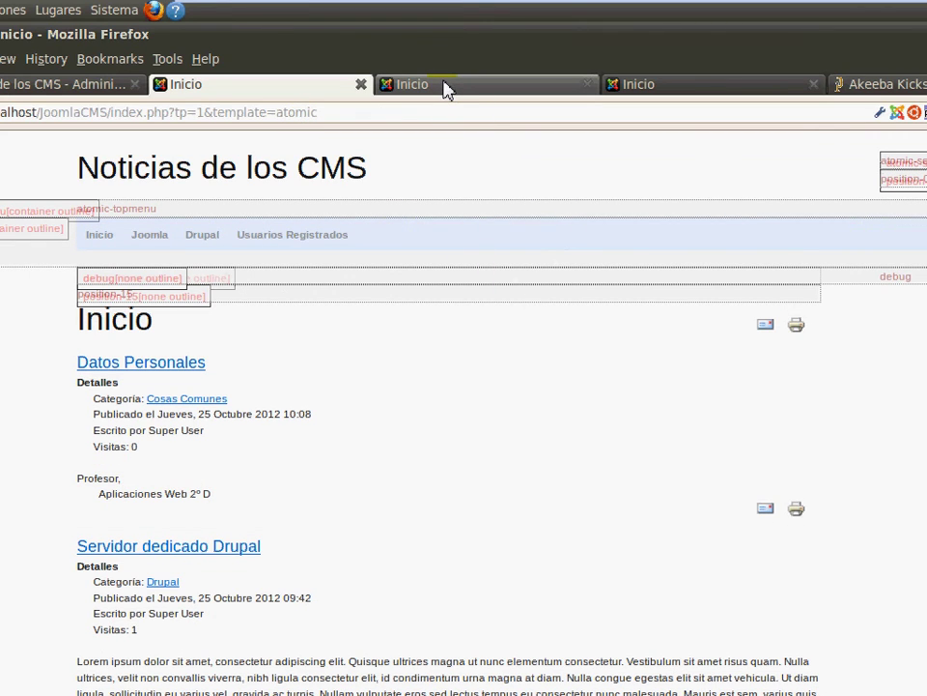
pyautogui.hotkey('ctrl', 'Tab')
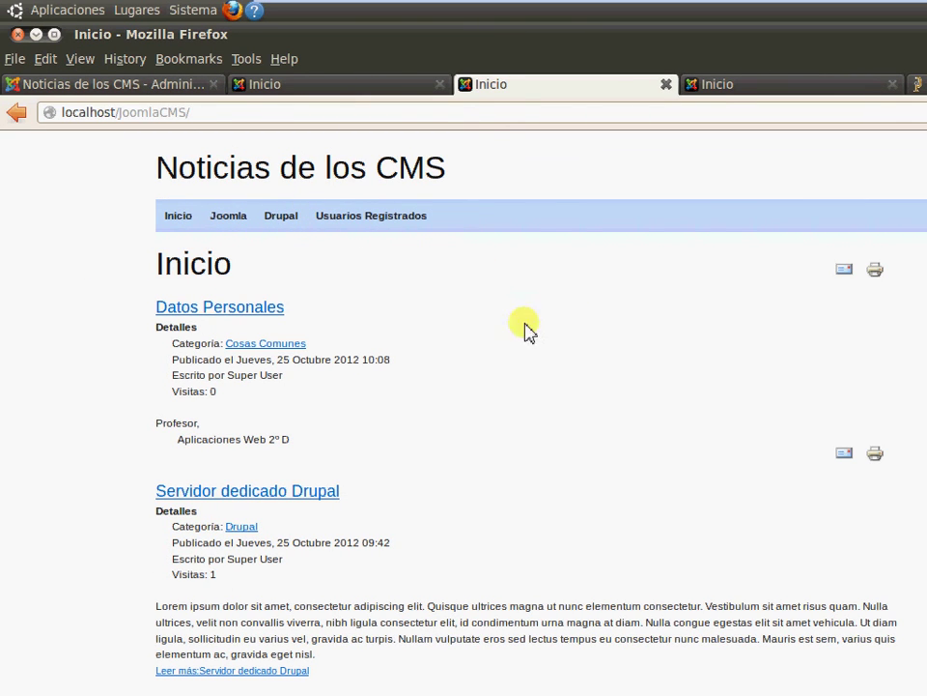
pyautogui.scroll(-5, 676, 434)
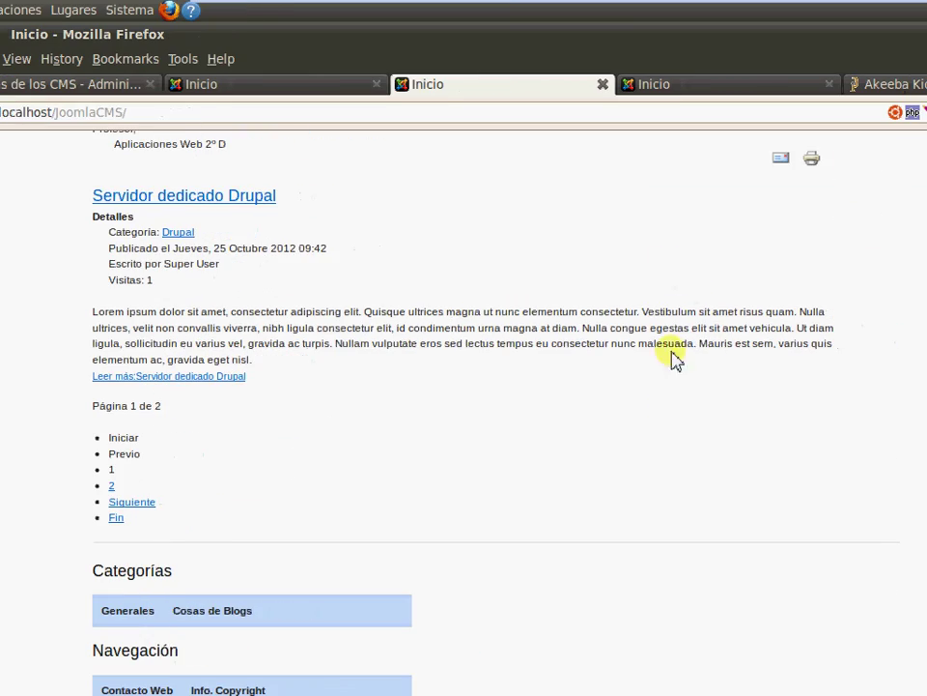
pyautogui.scroll(4, 743, 388)
pyautogui.scroll(2, 680, 375)
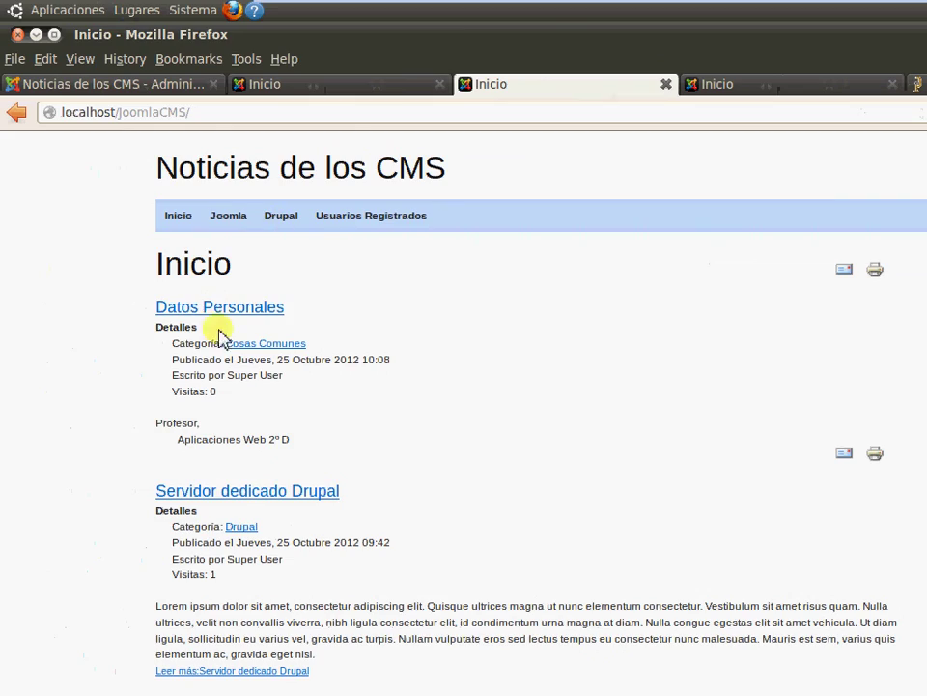
pyautogui.scroll(-1, 490, 411)
pyautogui.scroll(-4, 490, 411)
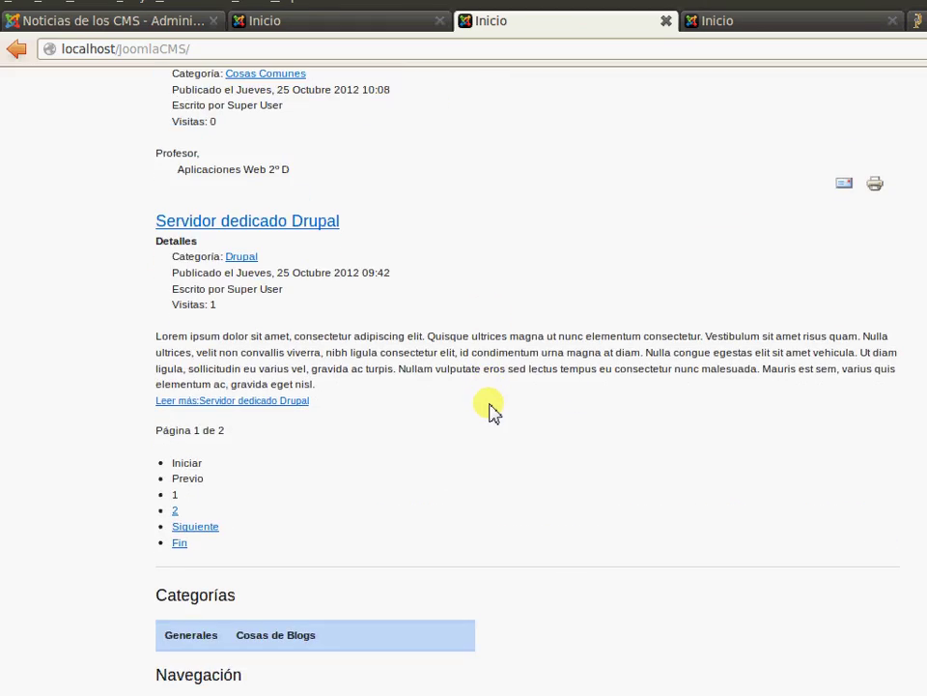
# Open the Generales and Joomla category pages, then return to the administration tab
pyautogui.click(198, 490)
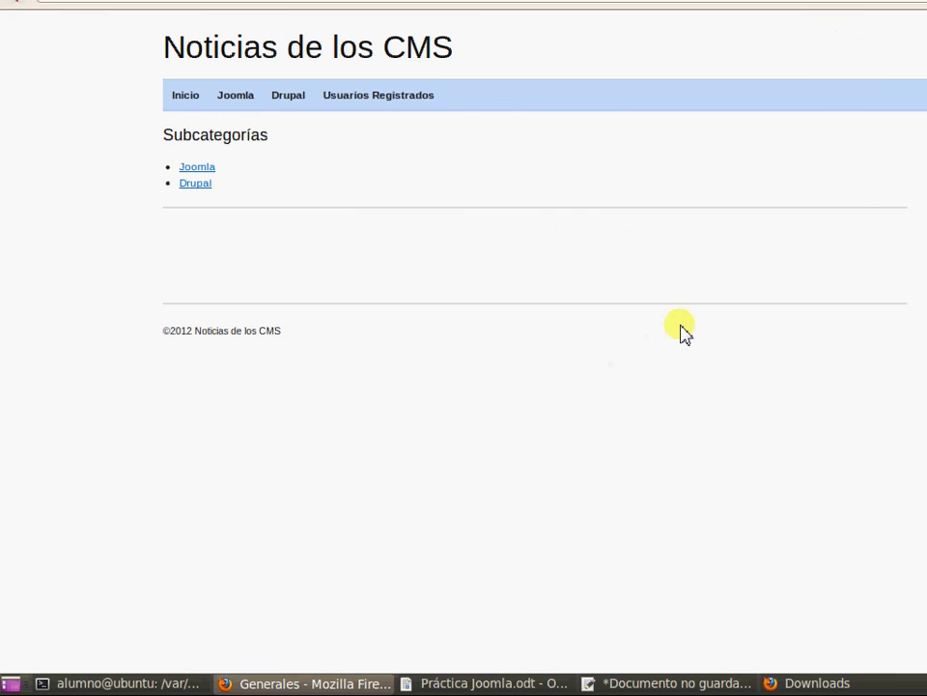
pyautogui.click(681, 178)
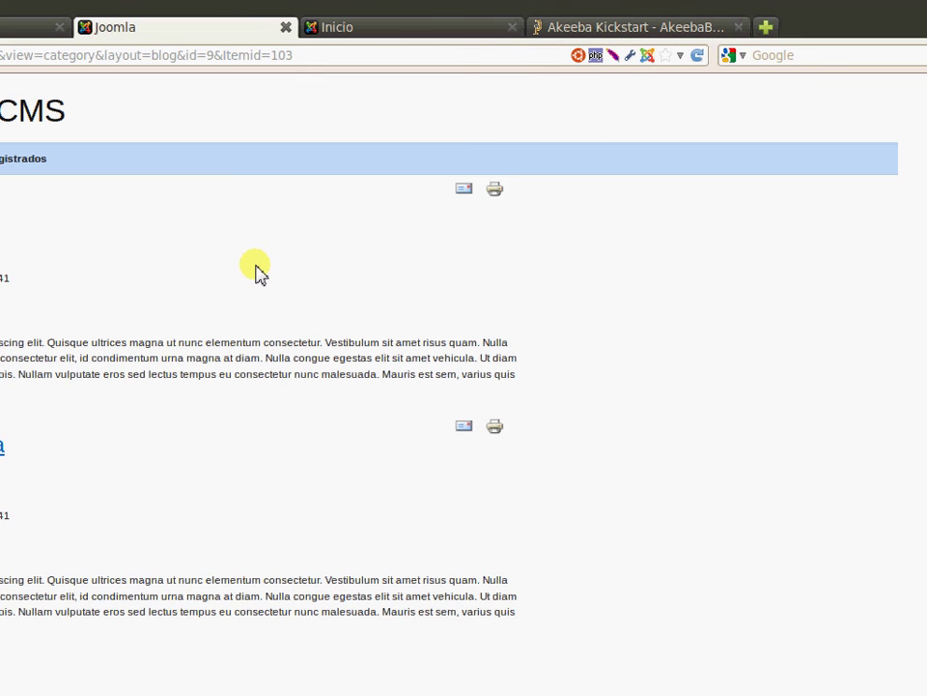
pyautogui.scroll(-6, 193, 275)
pyautogui.scroll(-1, 269, 314)
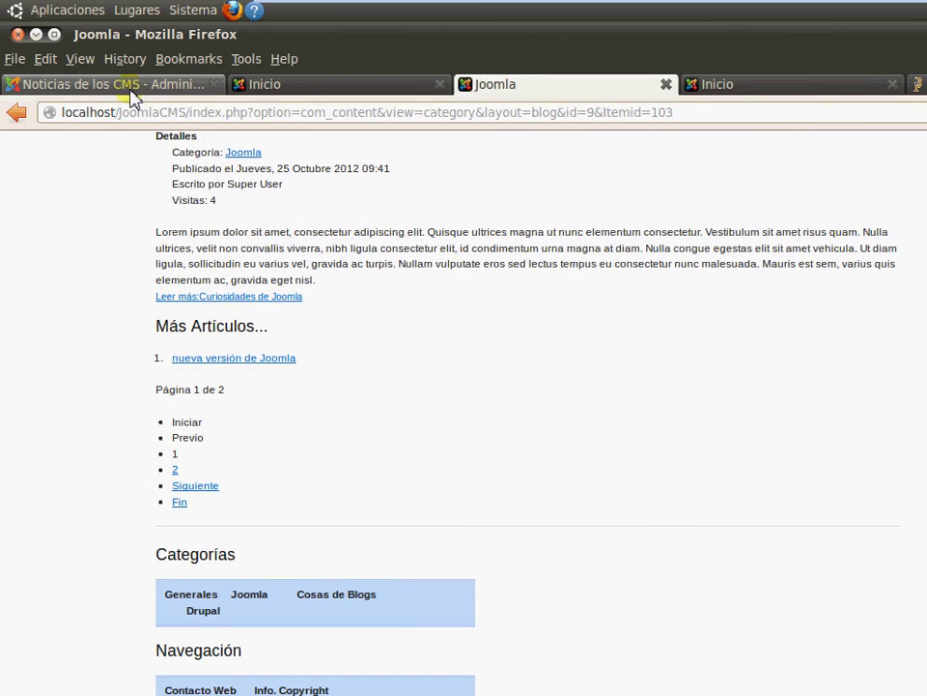
pyautogui.click(129, 89)
pyautogui.moveTo(393, 230)
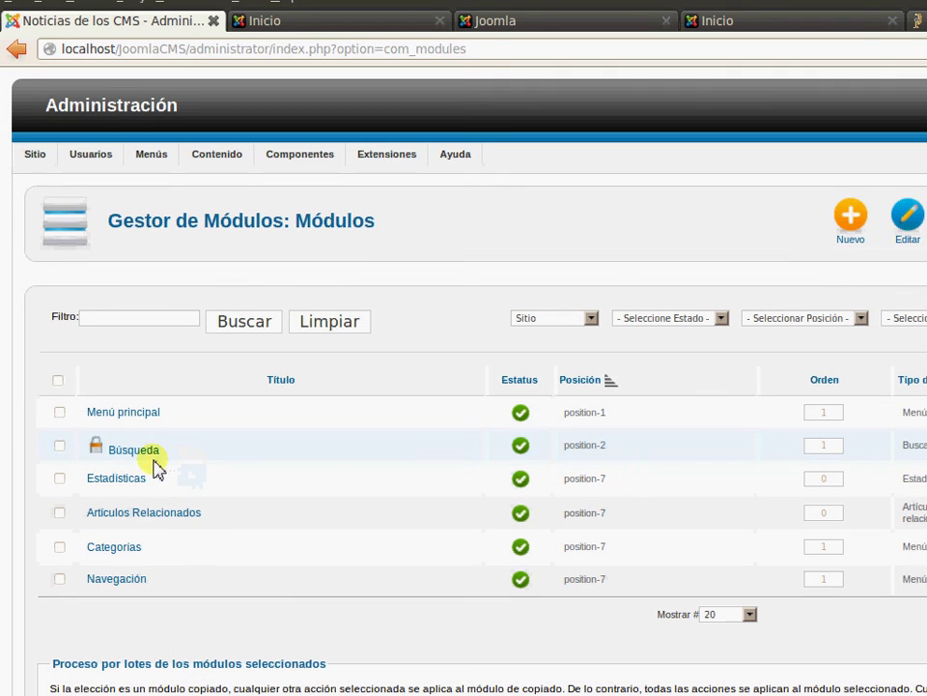
# Open the Búsqueda search module and its list of available module positions
pyautogui.click(135, 513)
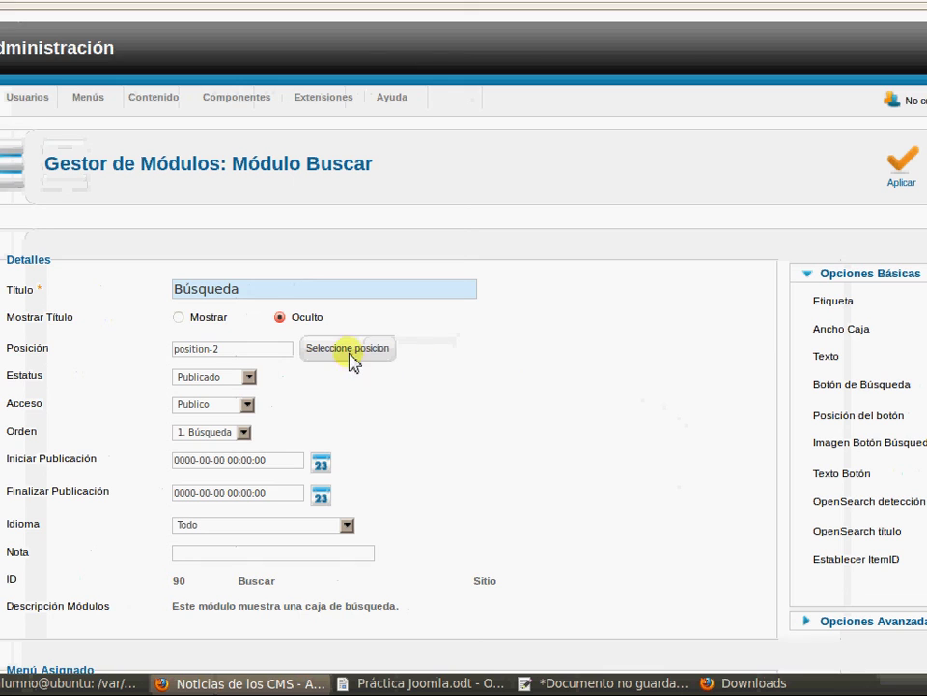
pyautogui.click(350, 352)
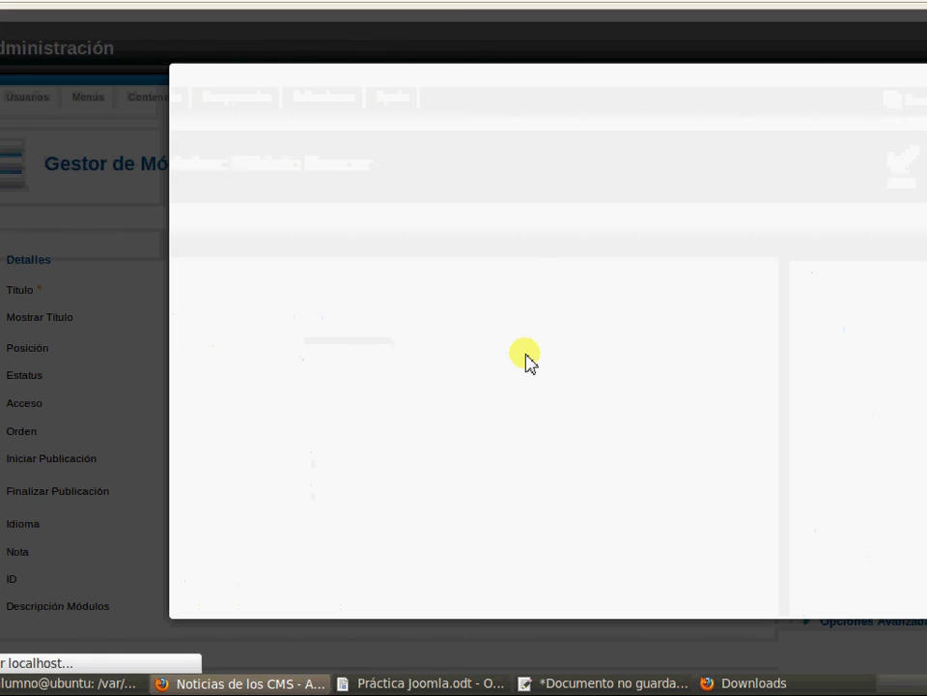
pyautogui.click(606, 343)
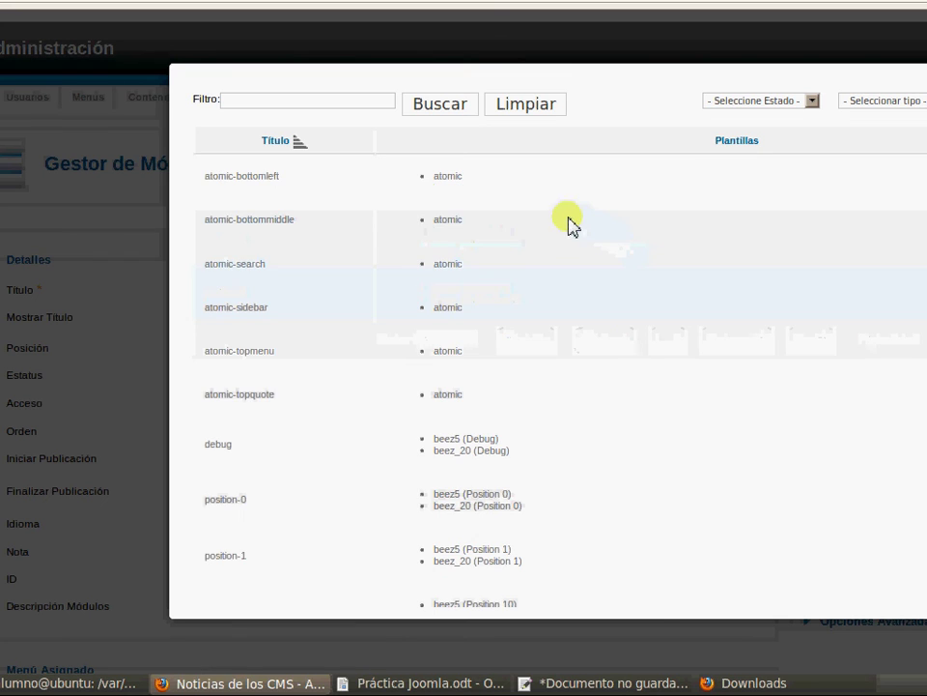
pyautogui.scroll(-5, 625, 325)
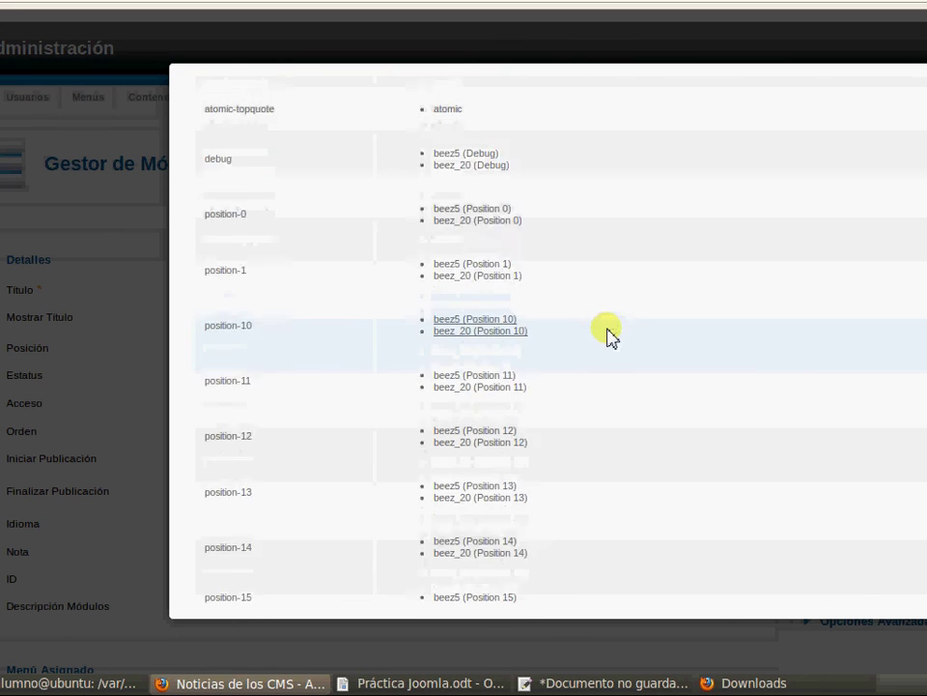
pyautogui.scroll(-2, 609, 334)
pyautogui.scroll(7, 831, 375)
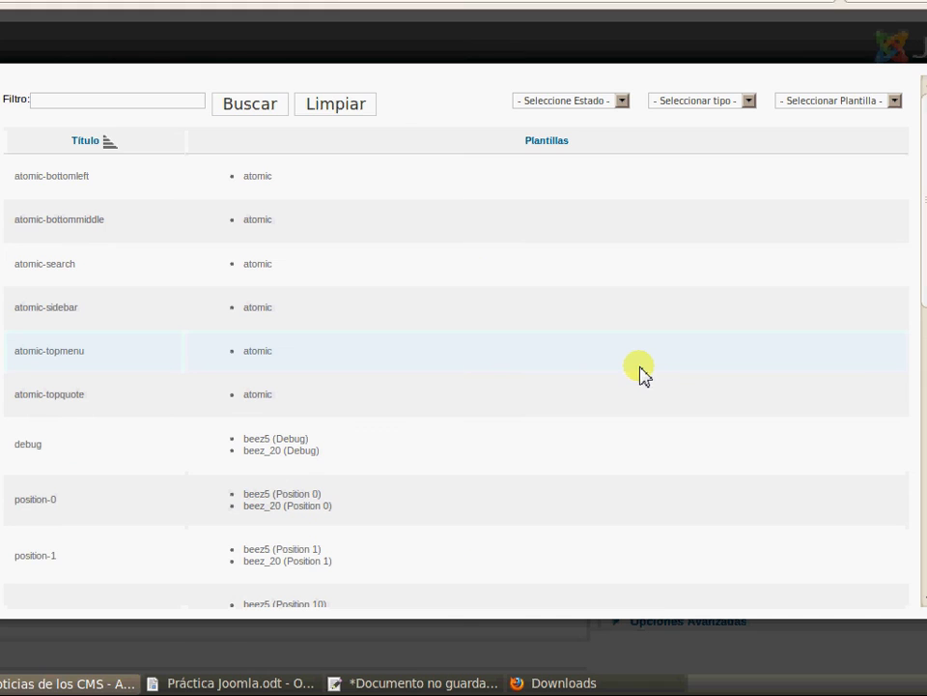
pyautogui.scroll(-6, 687, 407)
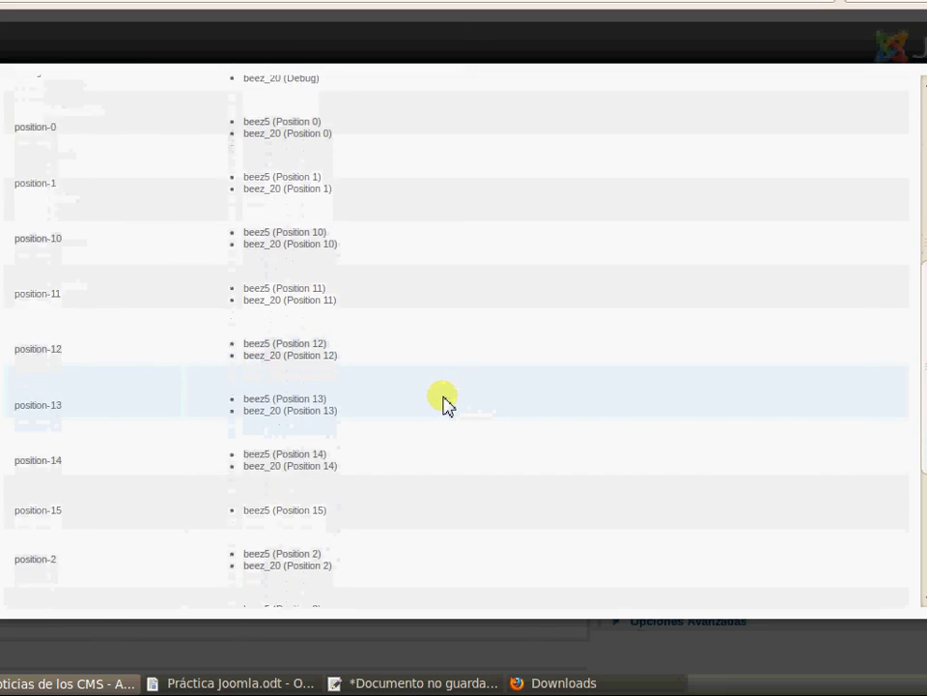
pyautogui.scroll(-3, 439, 403)
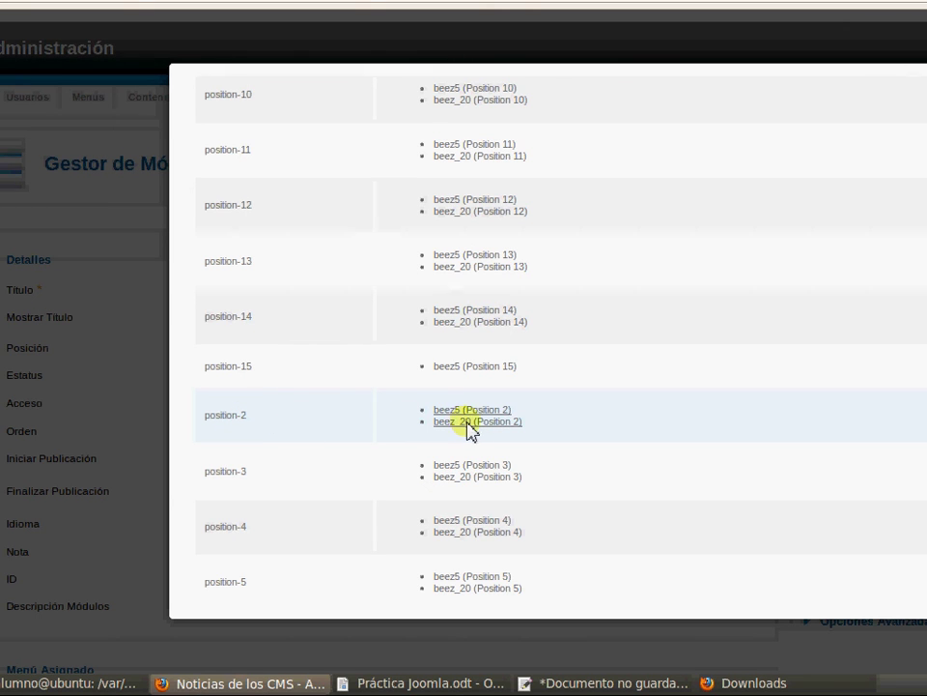
pyautogui.scroll(10, 654, 373)
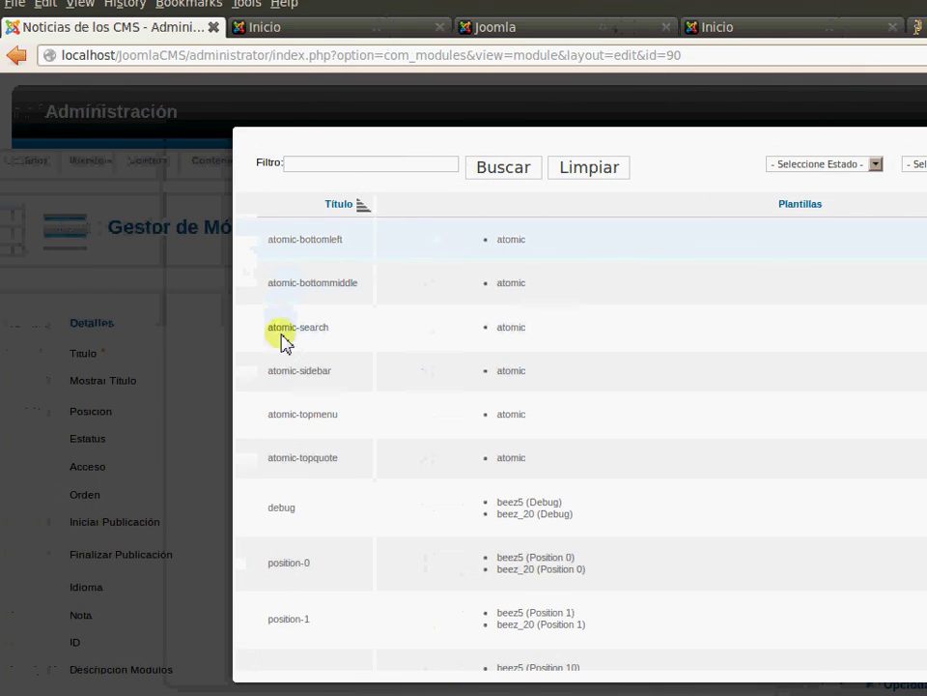
# Filter positions by the atomic template, pick atomic-sidebar, and save and close the module
pyautogui.click(641, 223)
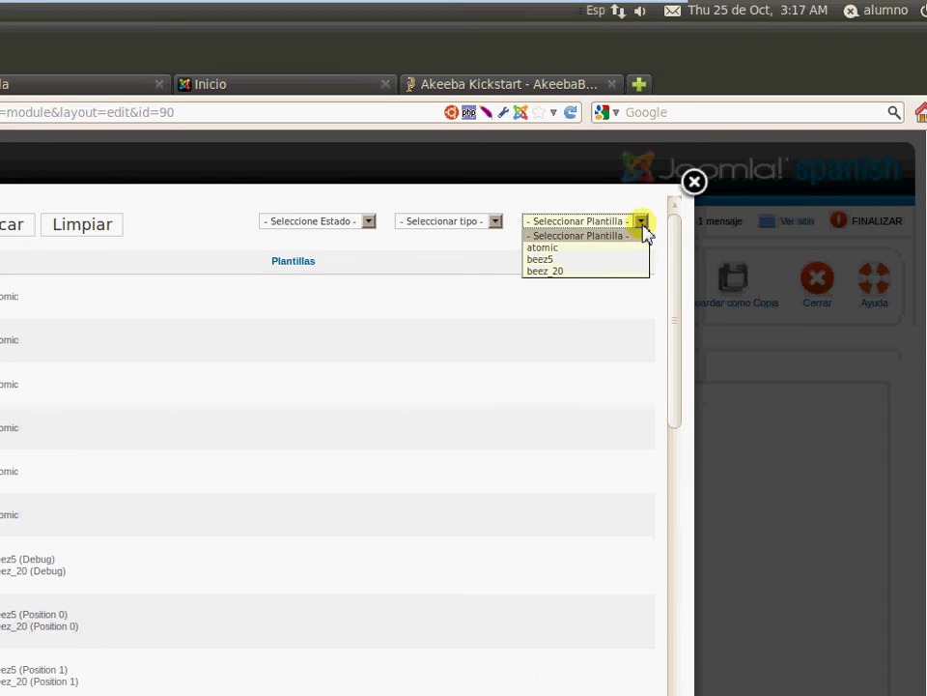
pyautogui.click(596, 248)
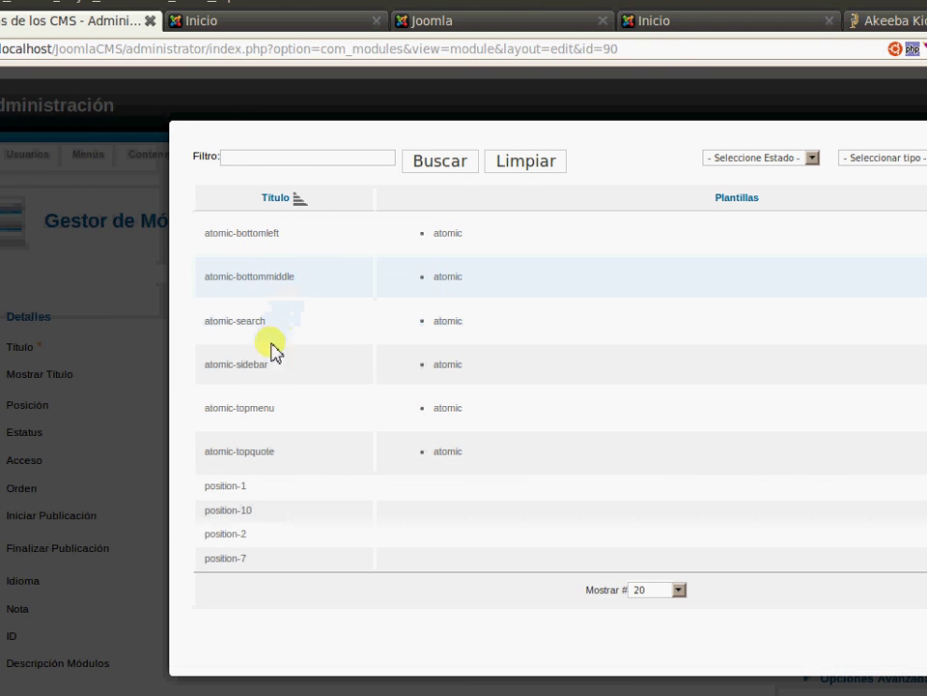
pyautogui.click(254, 367)
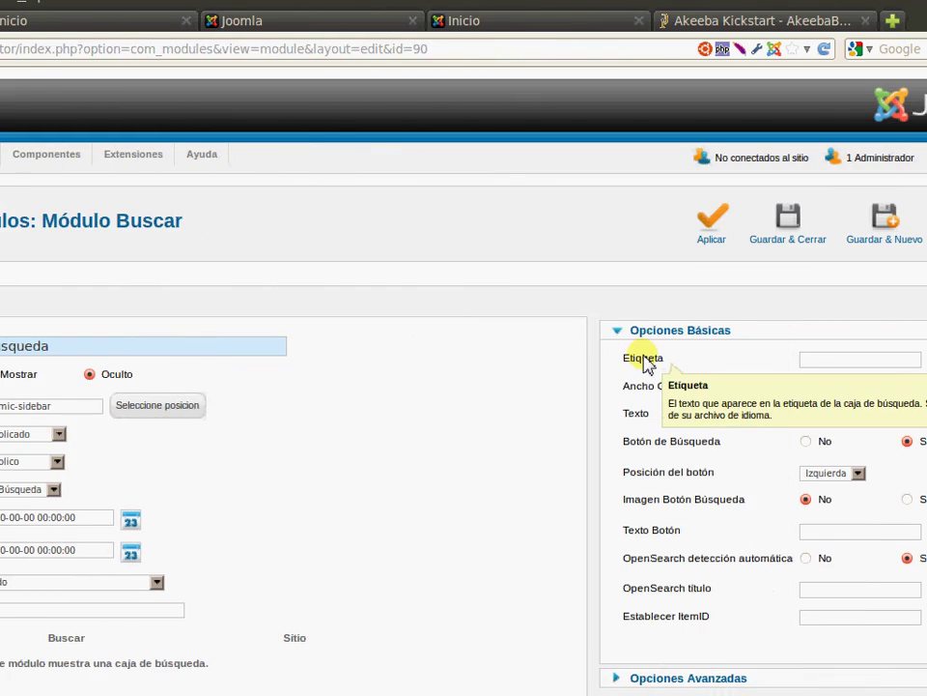
pyautogui.click(518, 225)
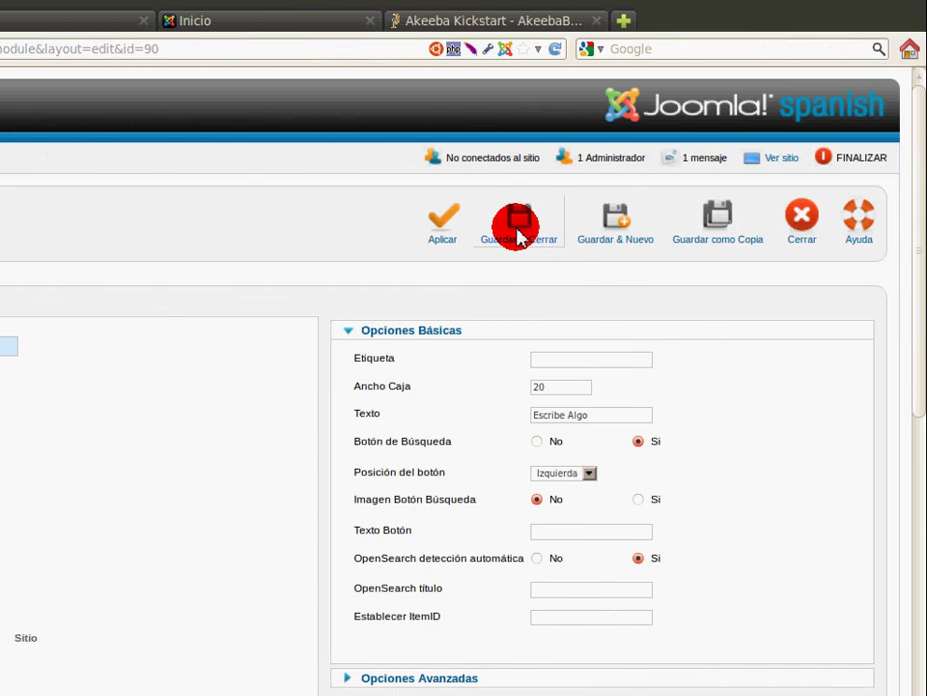
# Close the position preview tab, try the Escribe Algo search box, and open Info. Copyright
pyautogui.click(288, 89)
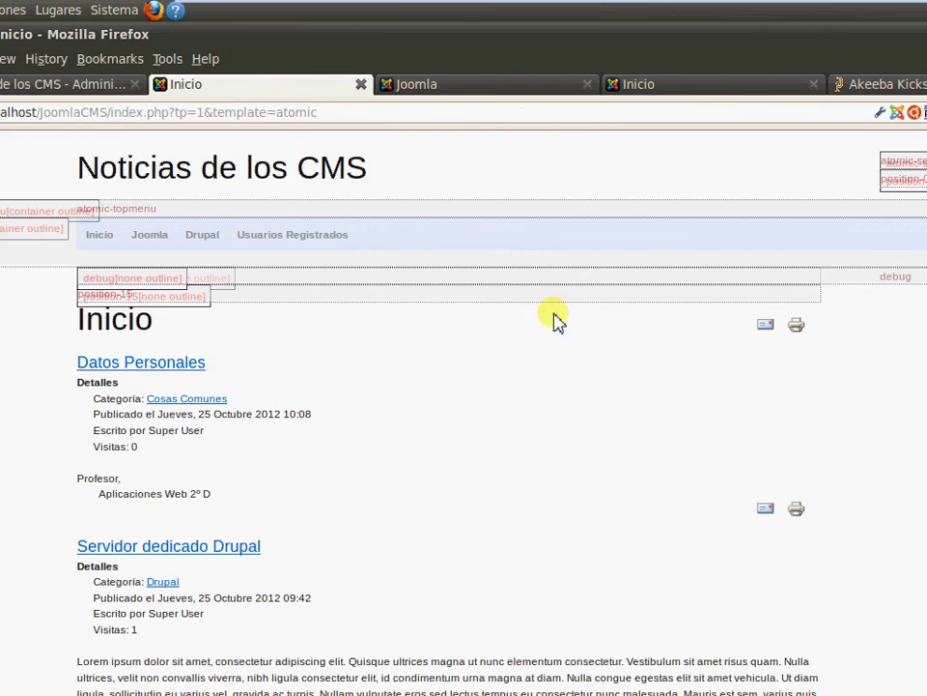
pyautogui.click(360, 85)
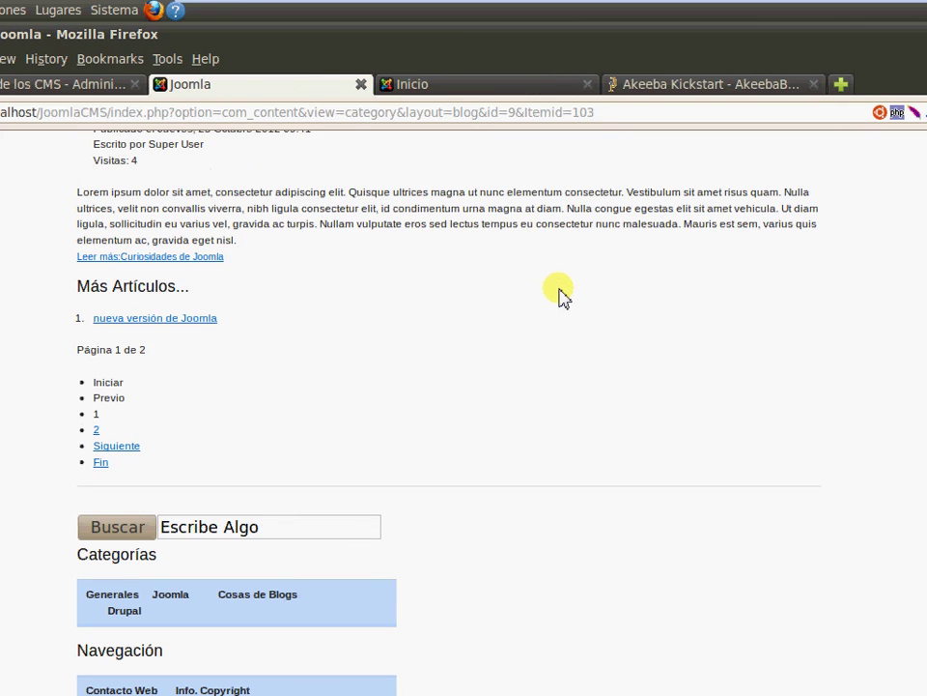
pyautogui.click(245, 531)
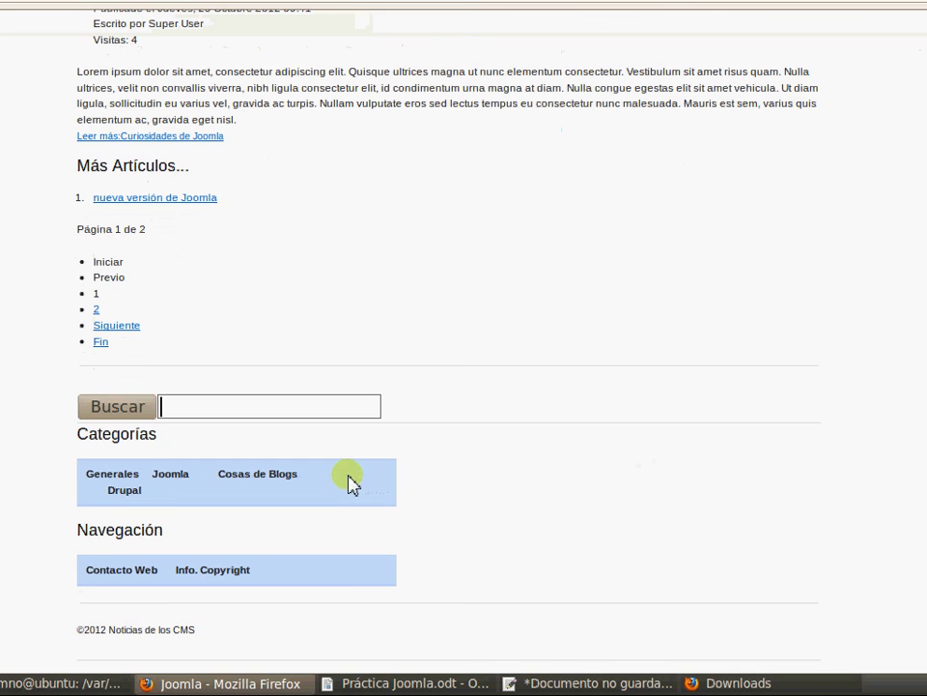
pyautogui.click(259, 569)
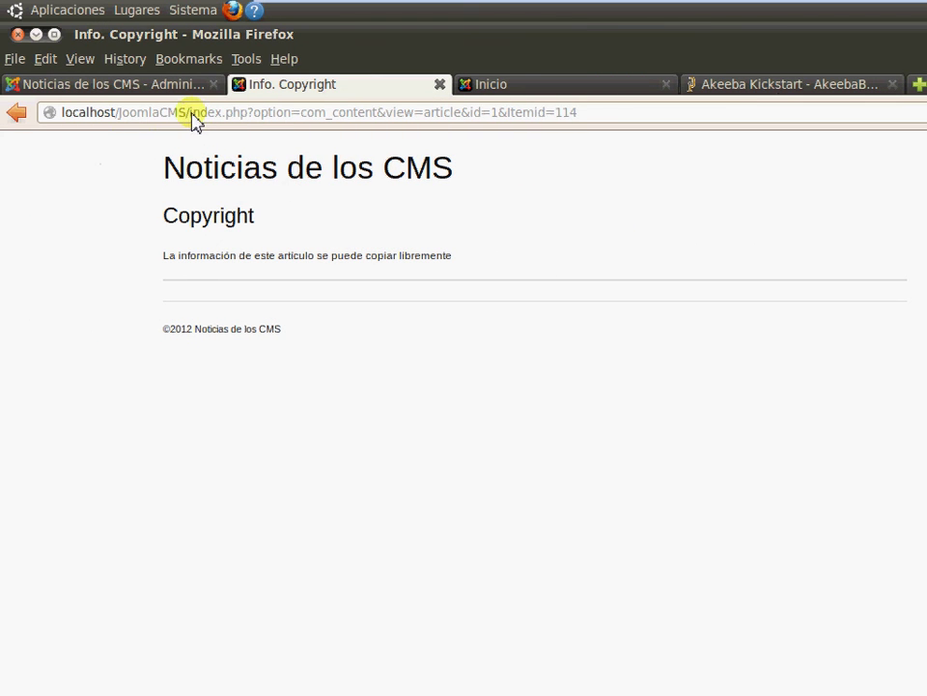
# Load the site root localhost/JoomlaCMS/ and scroll the home page before returning to administration
pyautogui.moveTo(192, 112); pyautogui.dragTo(657, 116)
pyautogui.press('BackSpace')
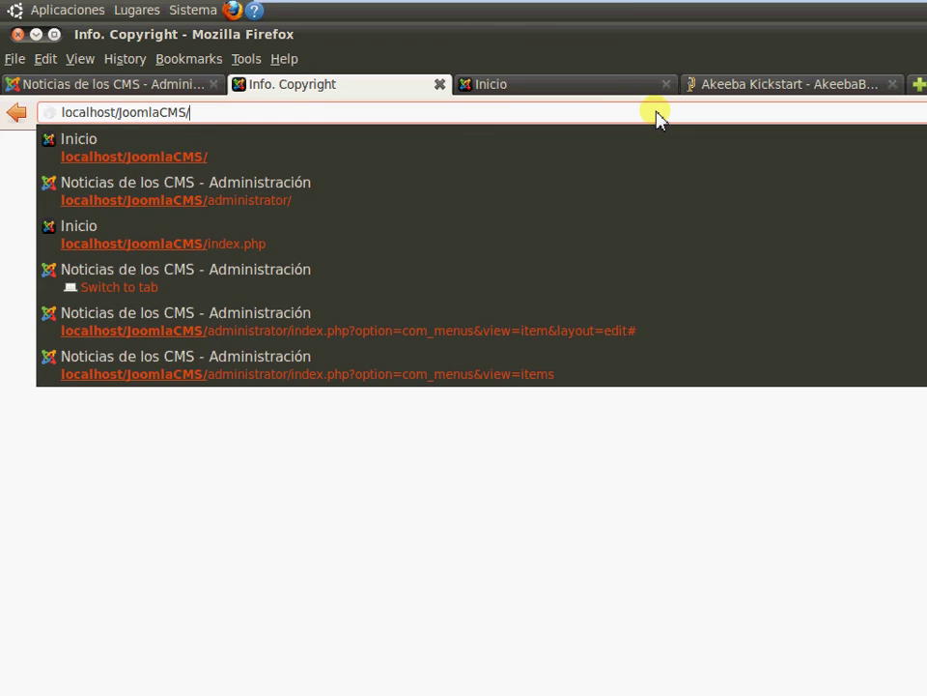
pyautogui.press('Return')
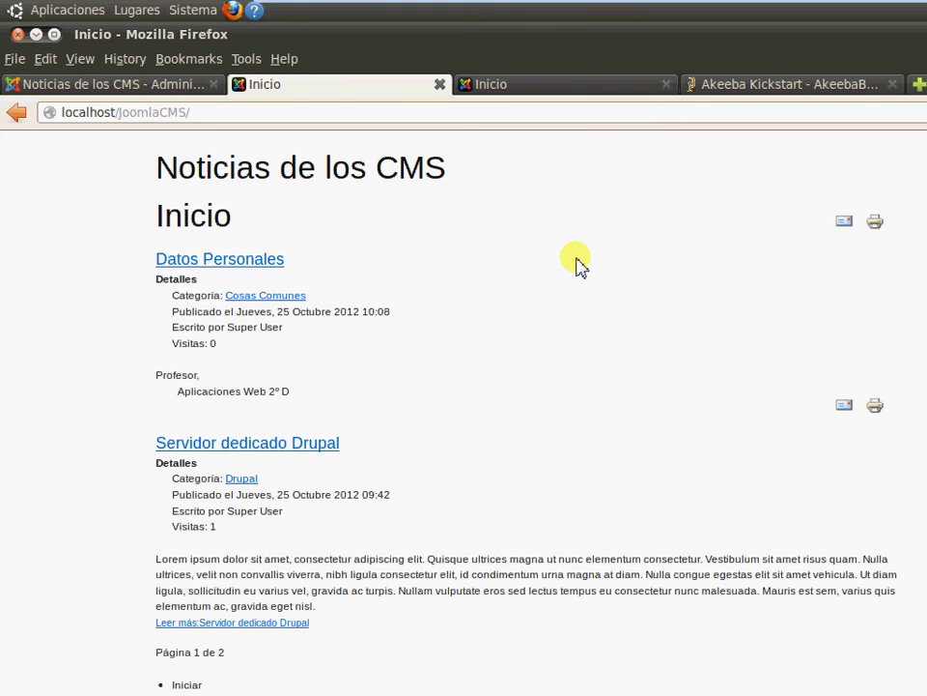
pyautogui.scroll(-2, 492, 399)
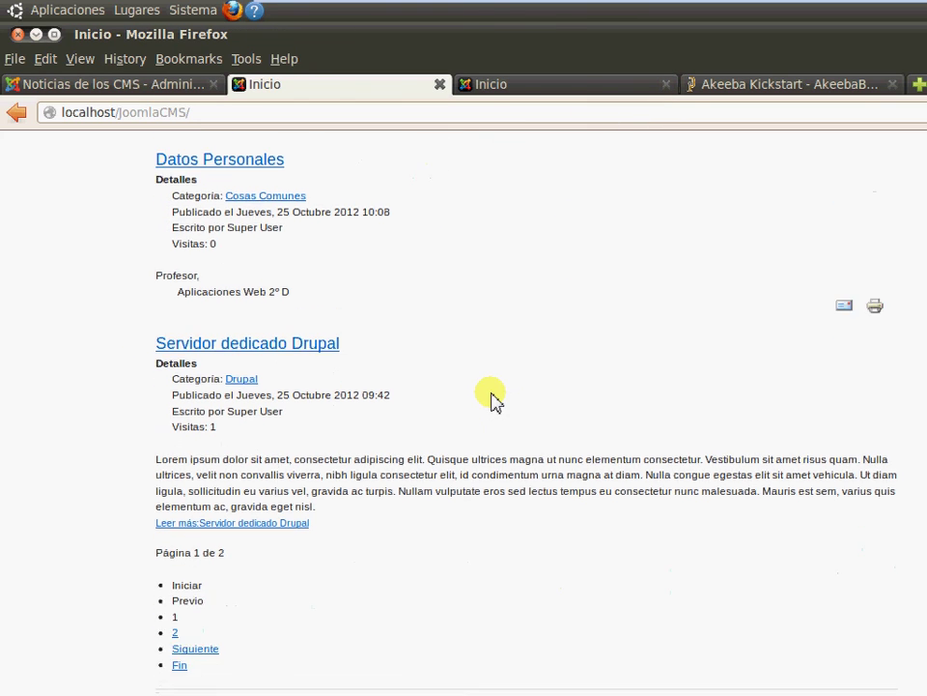
pyautogui.scroll(2, 492, 400)
pyautogui.scroll(-1, 492, 406)
pyautogui.scroll(-2, 492, 418)
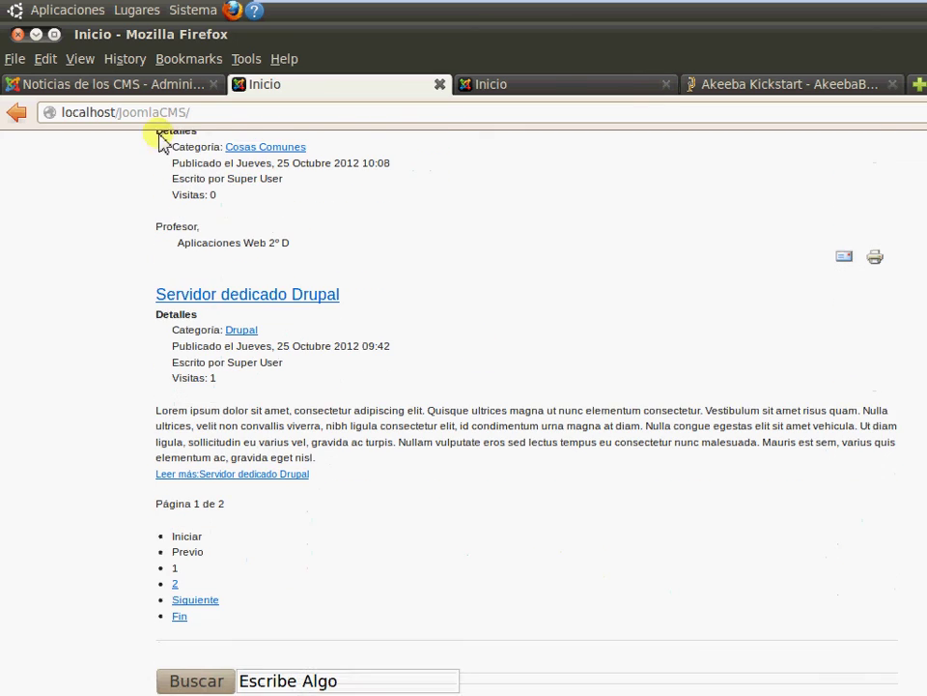
pyautogui.click(85, 85)
# Set Beez5 as the default site template style in Gestor de Plantillas
pyautogui.moveTo(483, 238)
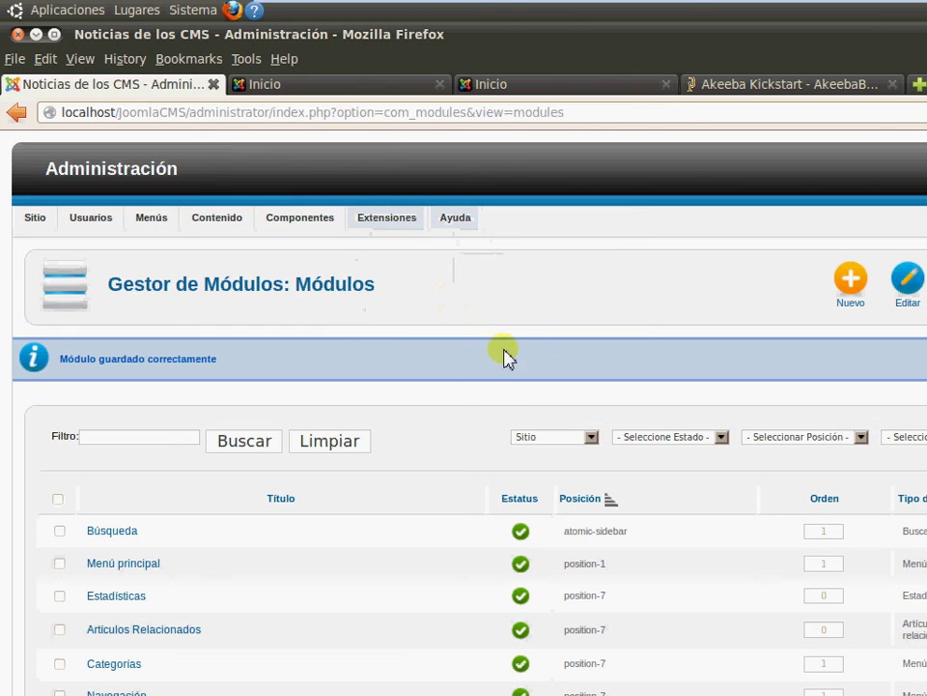
pyautogui.moveTo(409, 246)
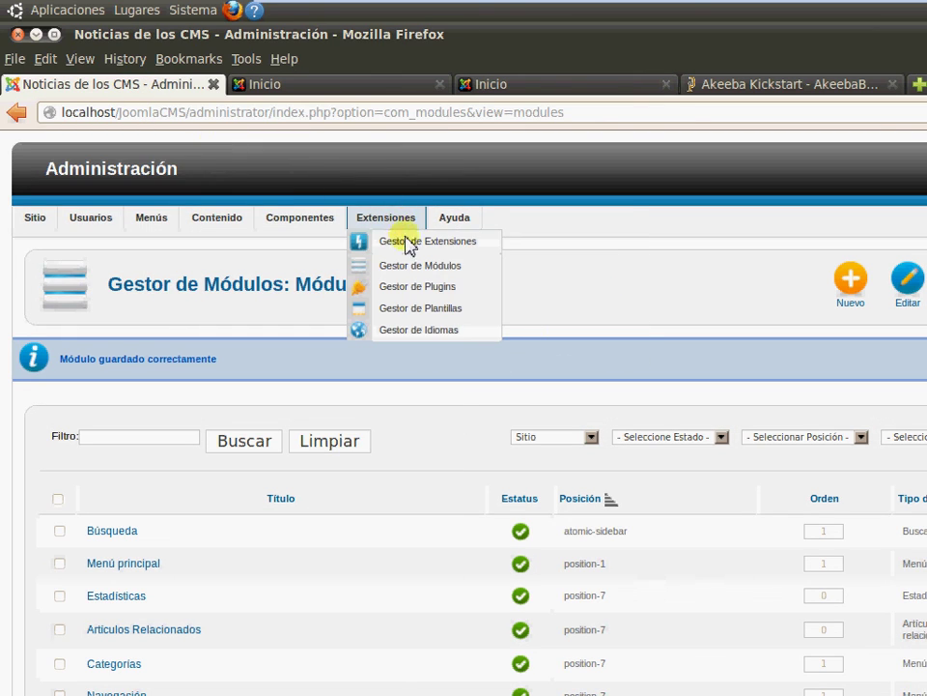
pyautogui.click(415, 307)
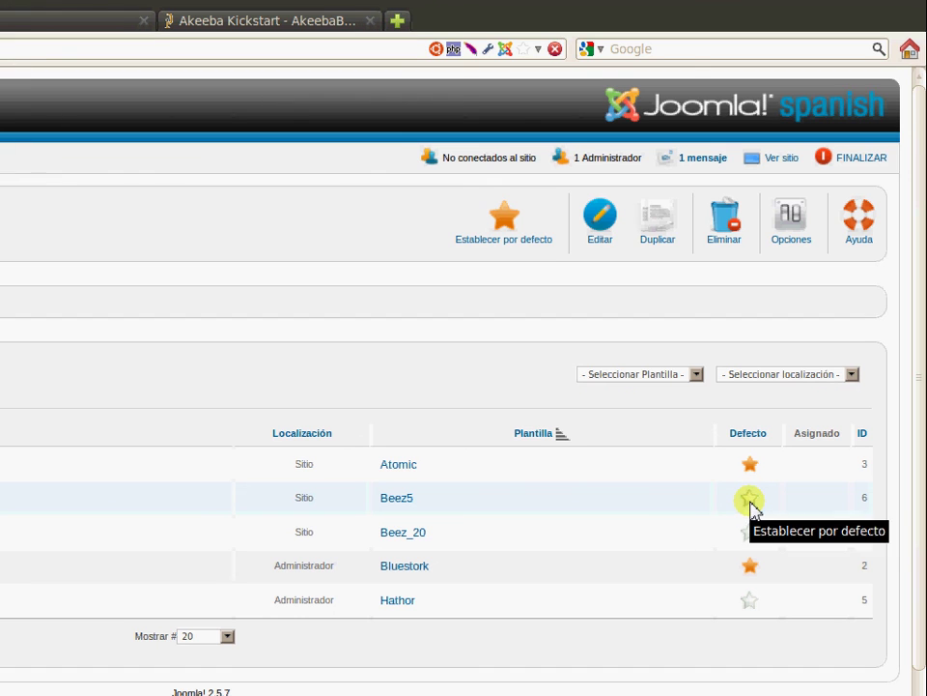
pyautogui.click(750, 501)
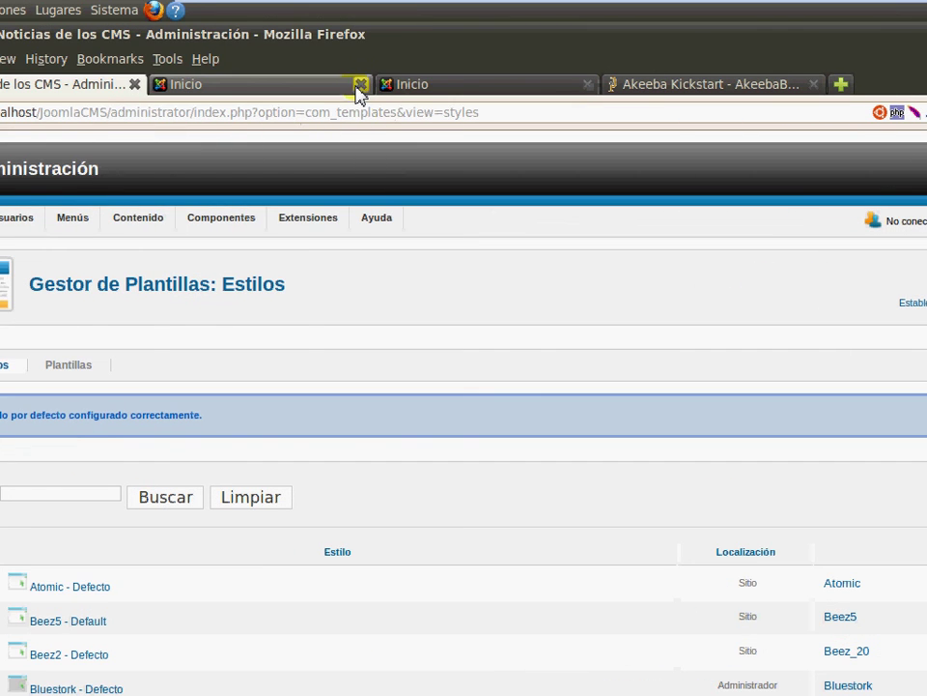
# View the home page's new 'Enjoy fresh fruits' Beez5 layout in the Inicio tab
pyautogui.click(333, 87)
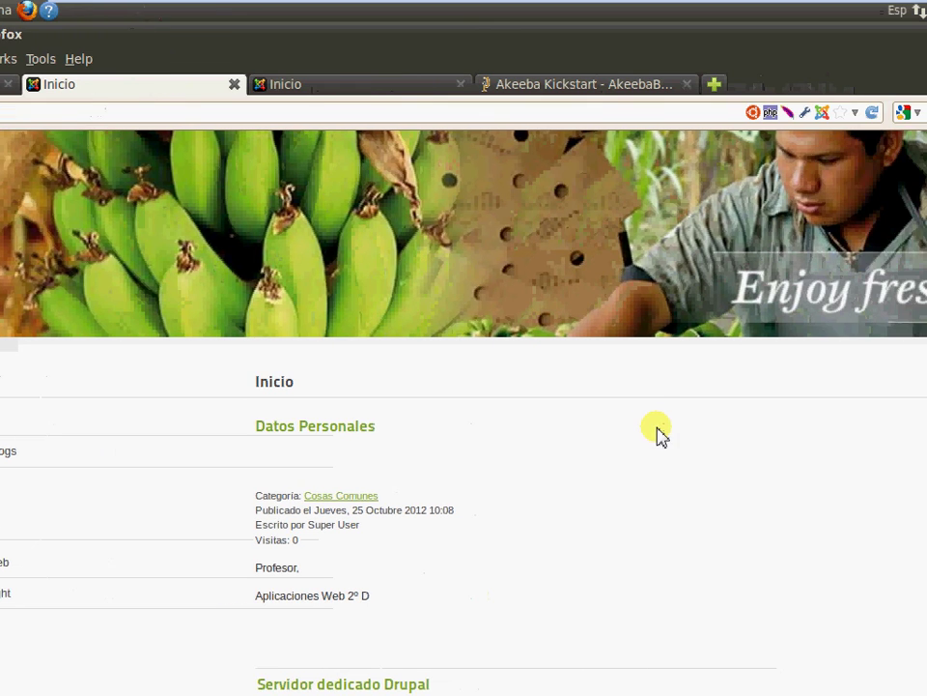
pyautogui.scroll(-3, 783, 433)
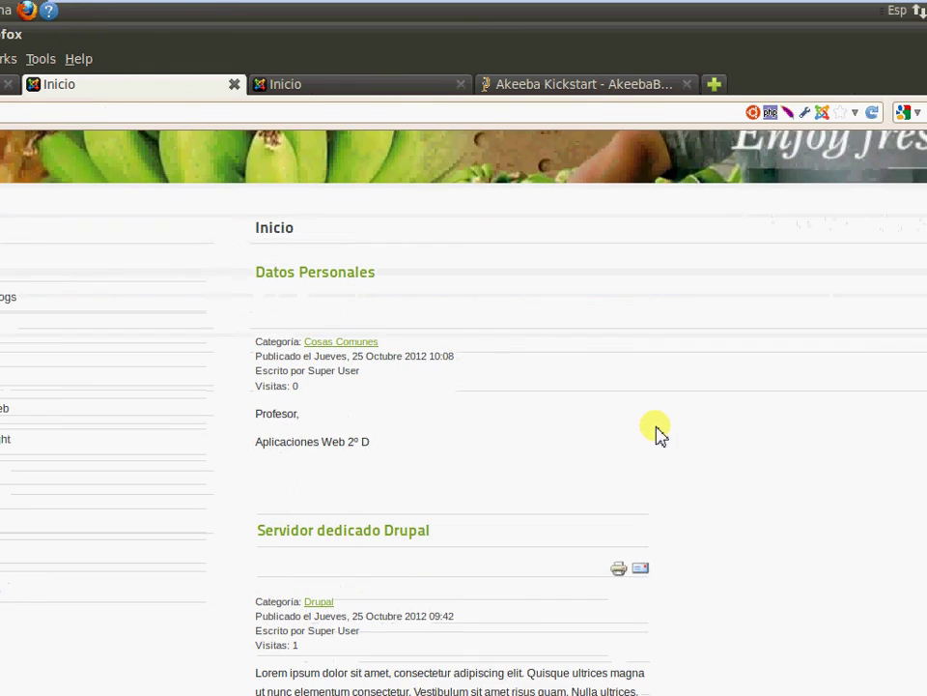
pyautogui.scroll(-5, 630, 419)
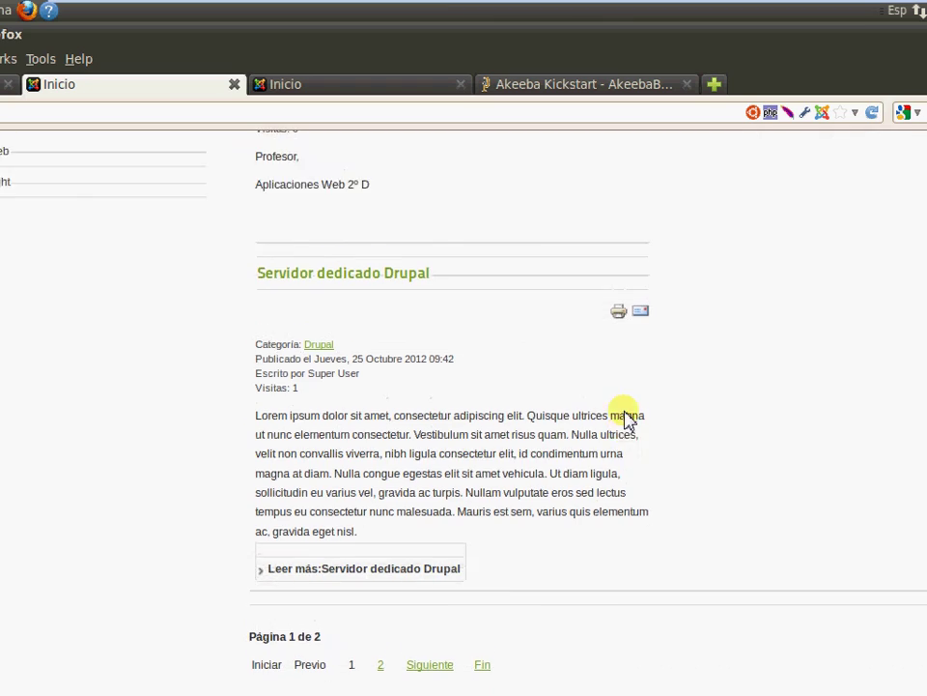
pyautogui.scroll(10, 623, 417)
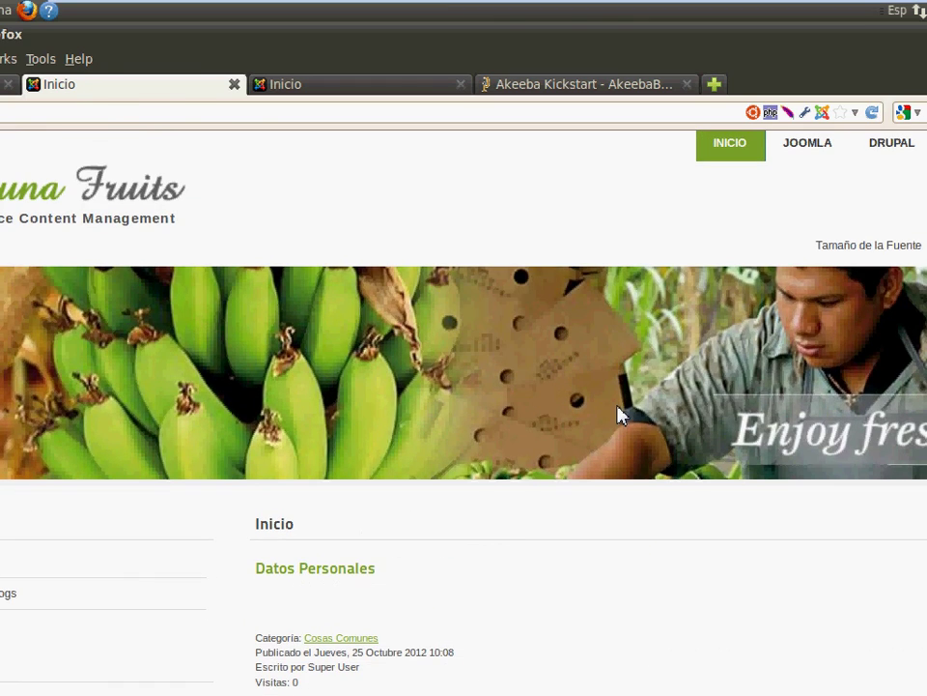
pyautogui.scroll(1, 617, 408)
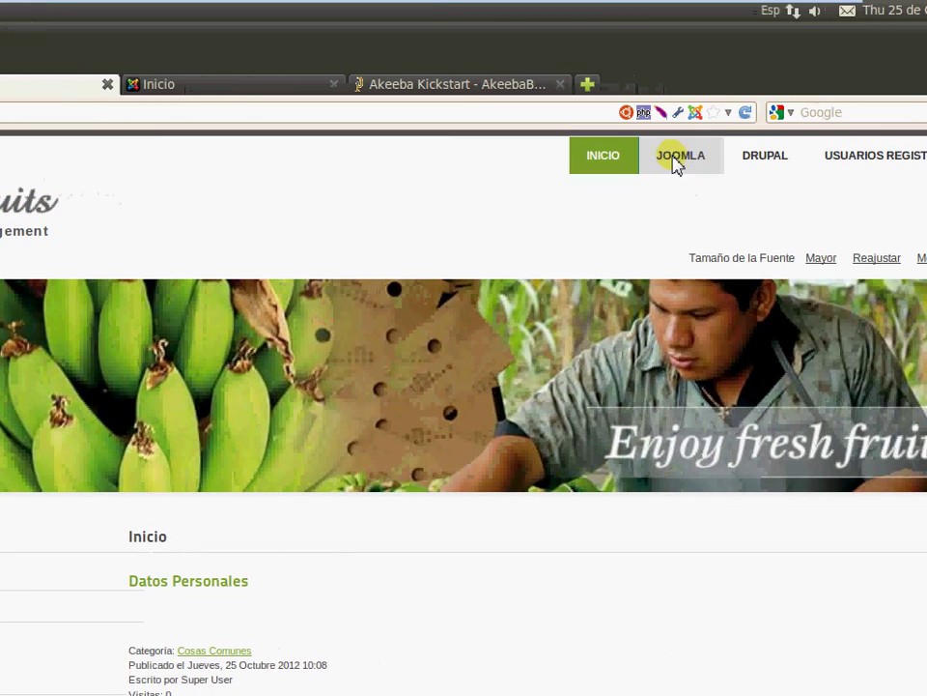